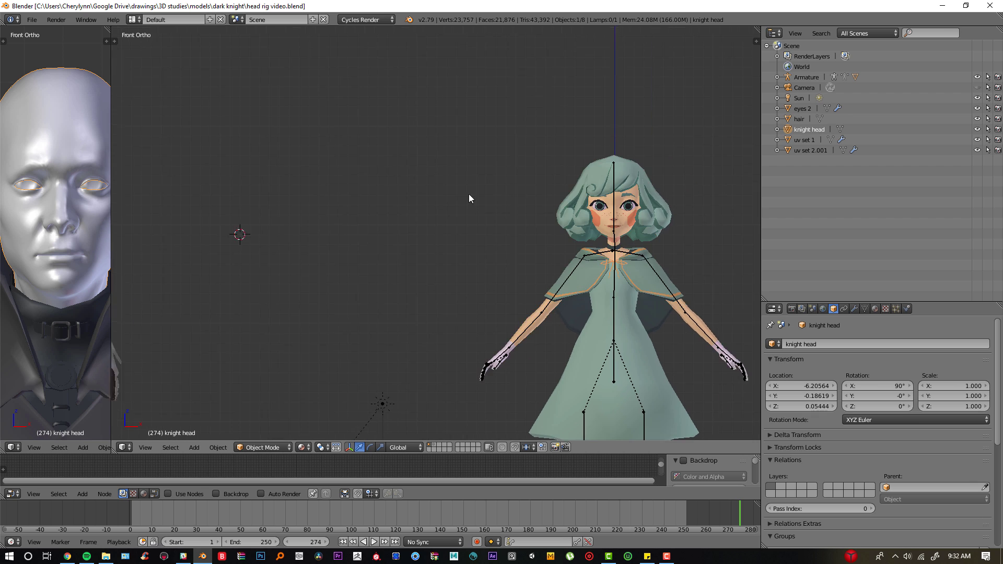
Step: Examine the rigged girl character's armature up close and compare it with the unrigged knight model
{"action": "scroll", "coordinate": [252, 180], "scroll_direction": "up", "scroll_amount": 3}
{"action": "scroll", "coordinate": [252, 180], "scroll_direction": "down", "scroll_amount": 5}
{"action": "middle_click_drag", "start_coordinate": [269, 175], "coordinate": [469, 222], "text": "shift"}
{"action": "scroll", "coordinate": [321, 300], "scroll_direction": "up", "scroll_amount": 6}
{"action": "scroll", "coordinate": [321, 305], "scroll_direction": "down", "scroll_amount": 5}
{"action": "scroll", "coordinate": [467, 228], "scroll_direction": "up", "scroll_amount": 5}
{"action": "scroll", "coordinate": [486, 228], "scroll_direction": "down", "scroll_amount": 4, "text": "ctrl"}
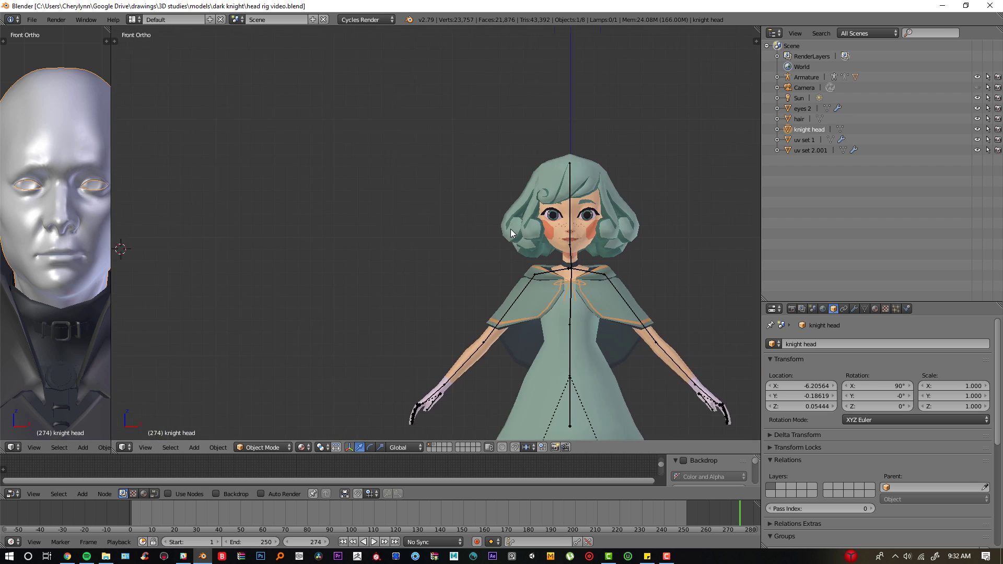
{"action": "scroll", "coordinate": [510, 229], "scroll_direction": "up", "scroll_amount": 2}
{"action": "scroll", "coordinate": [554, 221], "scroll_direction": "up", "scroll_amount": 1}
{"action": "scroll", "coordinate": [601, 240], "scroll_direction": "up", "scroll_amount": 3}
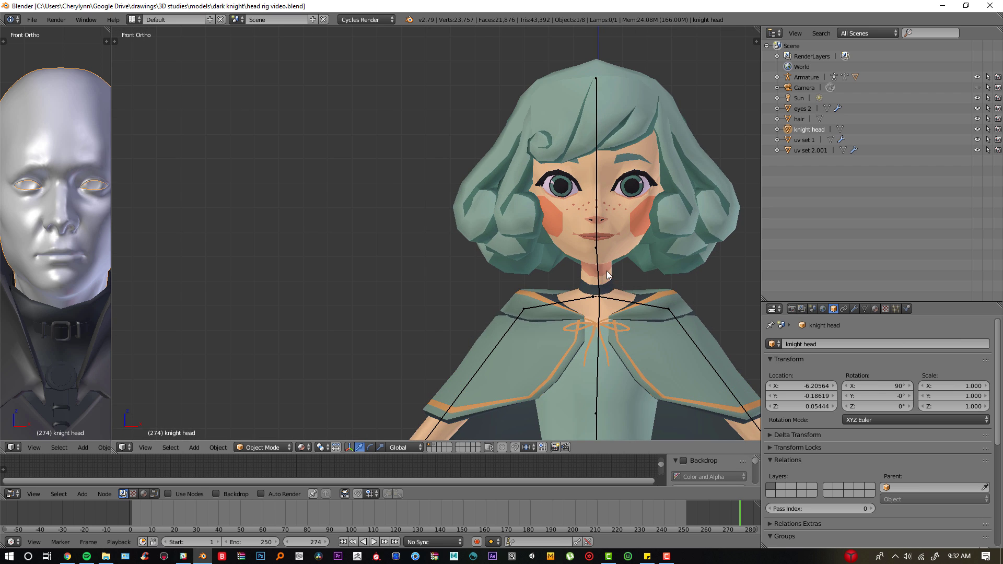
{"action": "scroll", "coordinate": [377, 232], "scroll_direction": "down", "scroll_amount": 5}
{"action": "middle_click_drag", "start_coordinate": [376, 232], "coordinate": [514, 258], "text": "shift"}
{"action": "scroll", "coordinate": [550, 201], "scroll_direction": "up", "scroll_amount": 2}
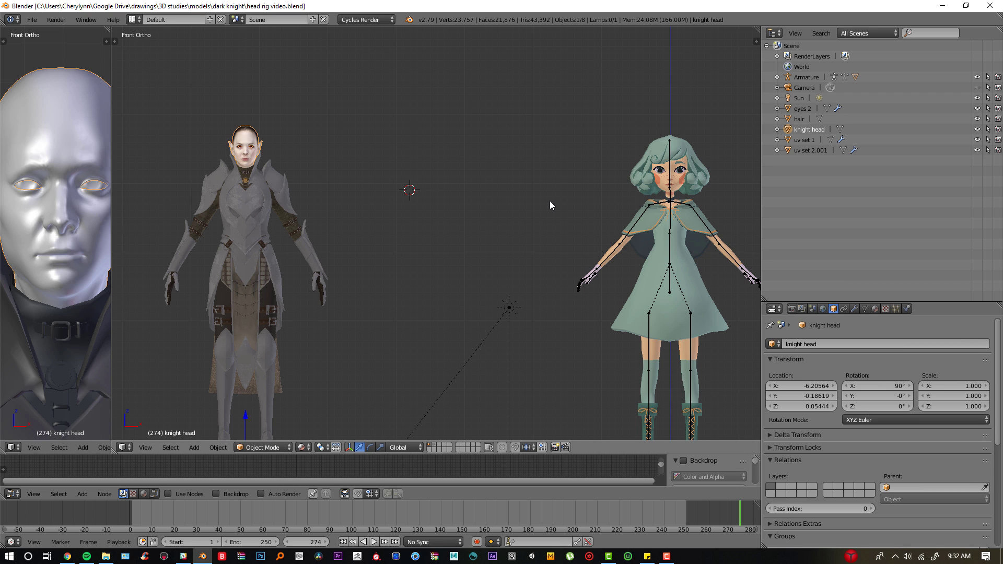
Step: Hide the knight's armor and clothing objects, uv set 1 and uv set 2.001, to isolate the head
{"action": "key", "text": "KP_Decimal"}
{"action": "right_click", "coordinate": [493, 319]}
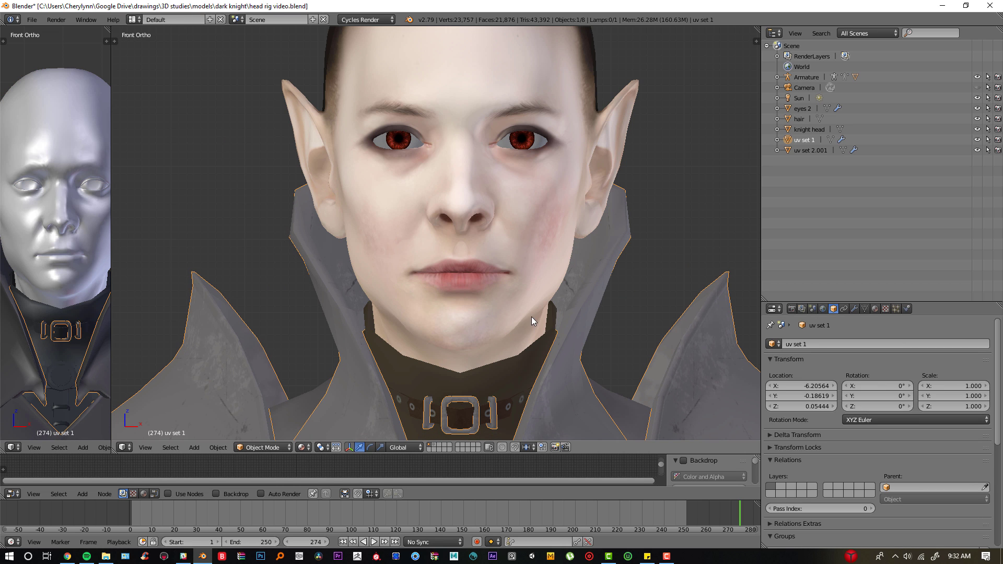
{"action": "key", "text": "h"}
{"action": "right_click", "coordinate": [523, 373]}
{"action": "key", "text": "h"}
{"action": "middle_click_drag", "start_coordinate": [541, 364], "coordinate": [524, 314]}
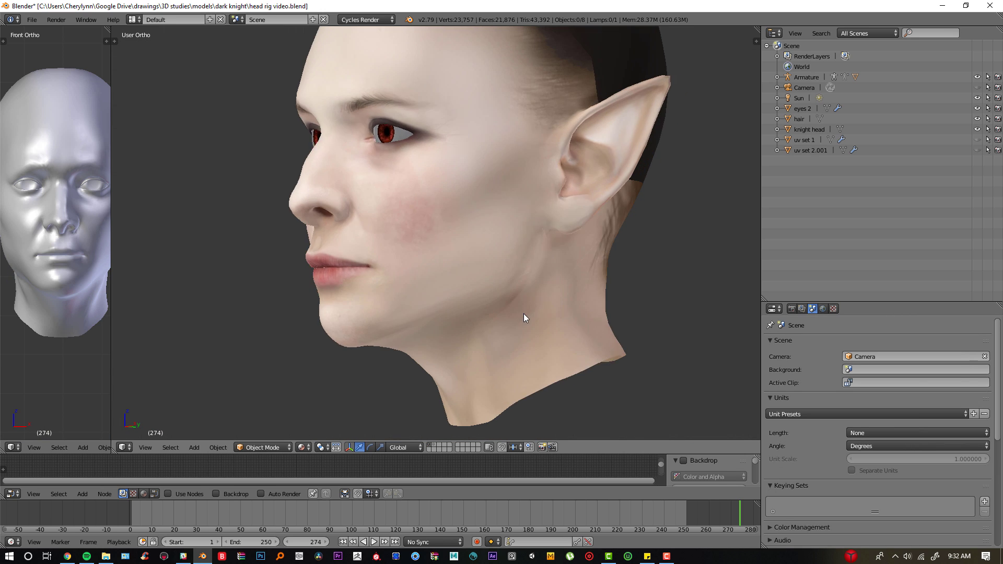
{"action": "scroll", "coordinate": [524, 314], "scroll_direction": "down", "scroll_amount": 3}
{"action": "middle_click_drag", "start_coordinate": [431, 296], "coordinate": [539, 298]}
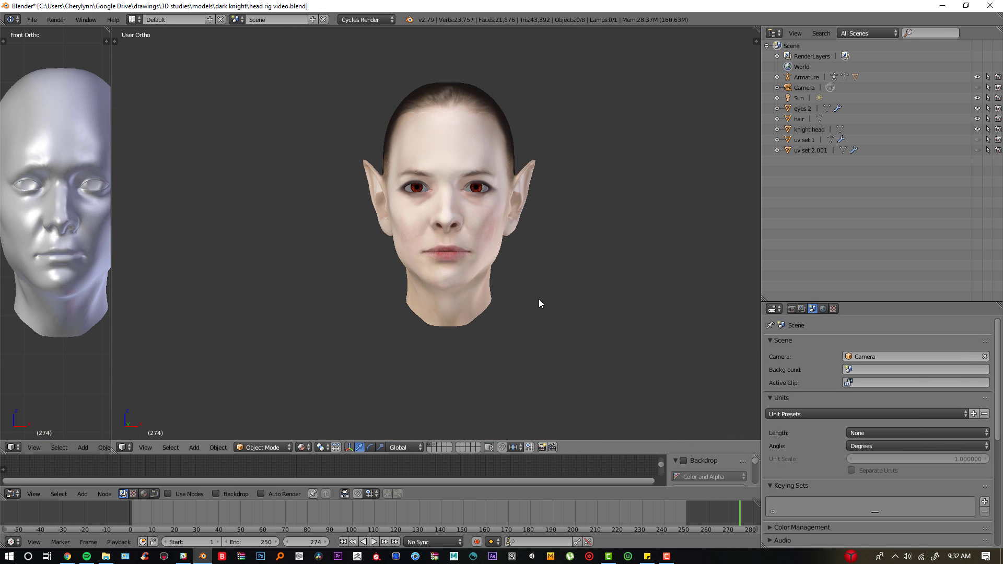
{"action": "key", "text": "KP_1"}
{"action": "scroll", "coordinate": [538, 303], "scroll_direction": "up", "scroll_amount": 5}
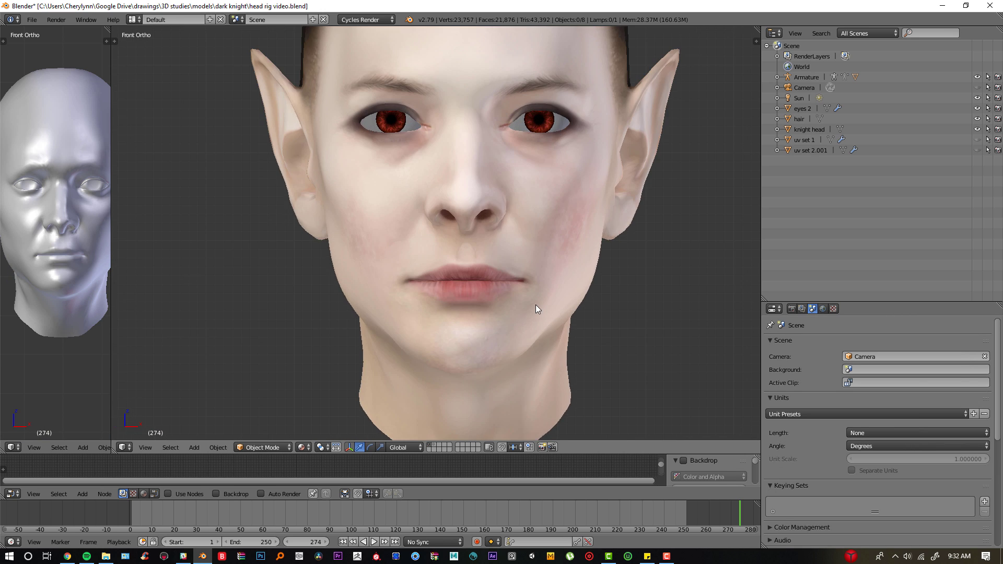
Step: Select the eyes 2 object and inspect how the eyeballs sit inside the head in wireframe shading
{"action": "right_click", "coordinate": [551, 136]}
{"action": "key", "text": "z"}
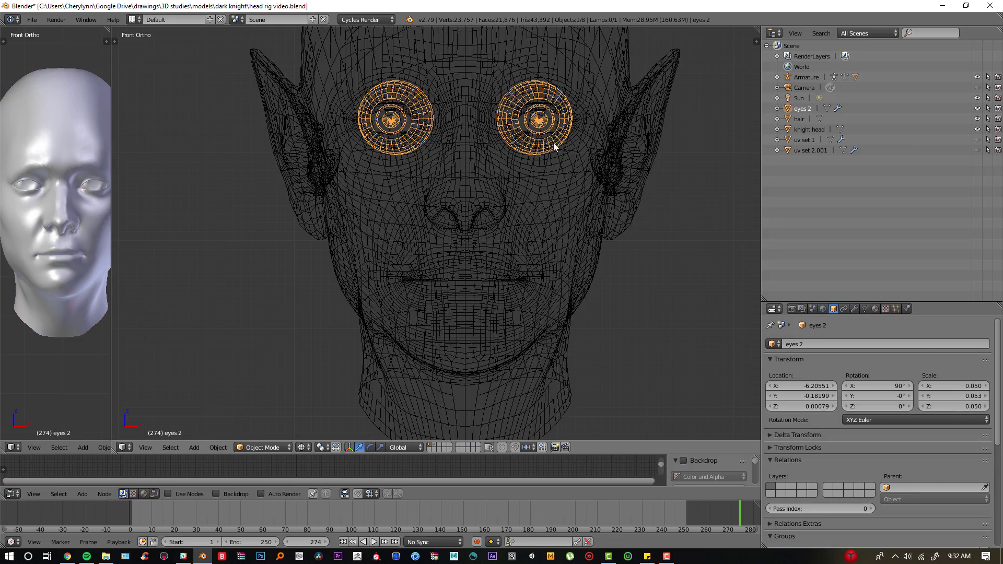
{"action": "mouse_move", "coordinate": [554, 142]}
{"action": "middle_mouse_down"}
{"action": "mouse_move", "coordinate": [478, 164]}
{"action": "mouse_move", "coordinate": [551, 149]}
{"action": "mouse_move", "coordinate": [553, 181]}
{"action": "mouse_move", "coordinate": [504, 332]}
{"action": "mouse_move", "coordinate": [422, 260]}
{"action": "mouse_move", "coordinate": [532, 269]}
{"action": "middle_mouse_up"}
Step: Examine the knight head's mesh in Edit Mode and wireframe, ending in Object Mode with solid shading and front view
{"action": "right_click", "coordinate": [553, 180]}
{"action": "key", "text": "z"}
{"action": "key", "text": "Tab"}
{"action": "middle_click_drag", "start_coordinate": [605, 257], "coordinate": [492, 273]}
{"action": "key", "text": "z"}
{"action": "key", "text": "a"}
{"action": "key", "text": "z"}
{"action": "scroll", "coordinate": [532, 288], "scroll_direction": "up", "scroll_amount": 2}
{"action": "key", "text": "Tab"}
{"action": "scroll", "coordinate": [531, 287], "scroll_direction": "down", "scroll_amount": 3}
{"action": "key", "text": "Tab"}
{"action": "scroll", "coordinate": [528, 288], "scroll_direction": "up", "scroll_amount": 3}
{"action": "key", "text": "KP_1"}
{"action": "scroll", "coordinate": [521, 269], "scroll_direction": "up", "scroll_amount": 2}
{"action": "scroll", "coordinate": [524, 271], "scroll_direction": "down", "scroll_amount": 4}
{"action": "key", "text": "Tab"}
{"action": "scroll", "coordinate": [494, 275], "scroll_direction": "down", "scroll_amount": 2}
{"action": "key", "text": "KP_1"}
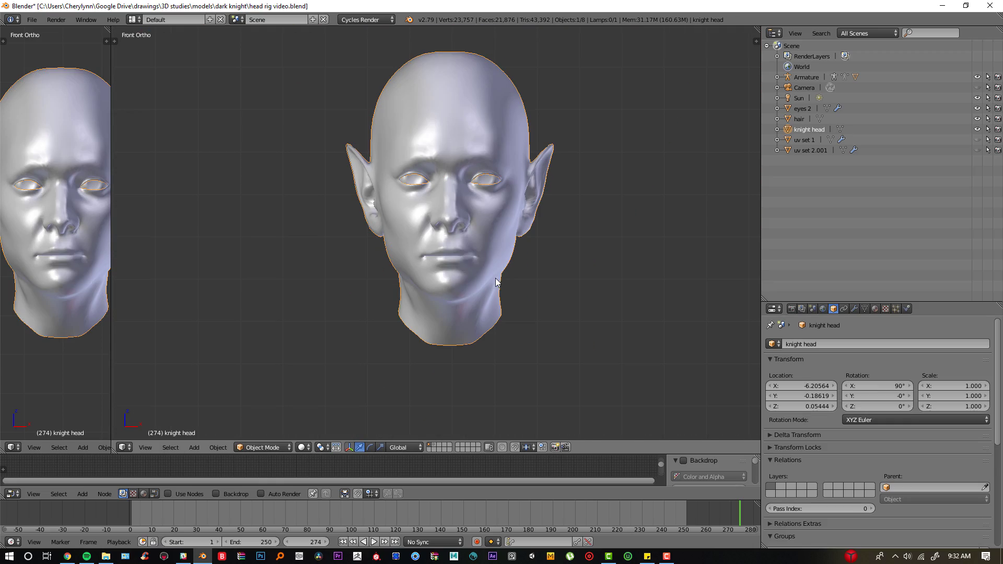
Step: Place the 3D cursor at the center of the knight head's neck base in front view
{"action": "left_click", "coordinate": [452, 346]}
{"action": "scroll", "coordinate": [341, 278], "scroll_direction": "up", "scroll_amount": 2}
{"action": "key", "text": "t"}
{"action": "key", "text": "t"}
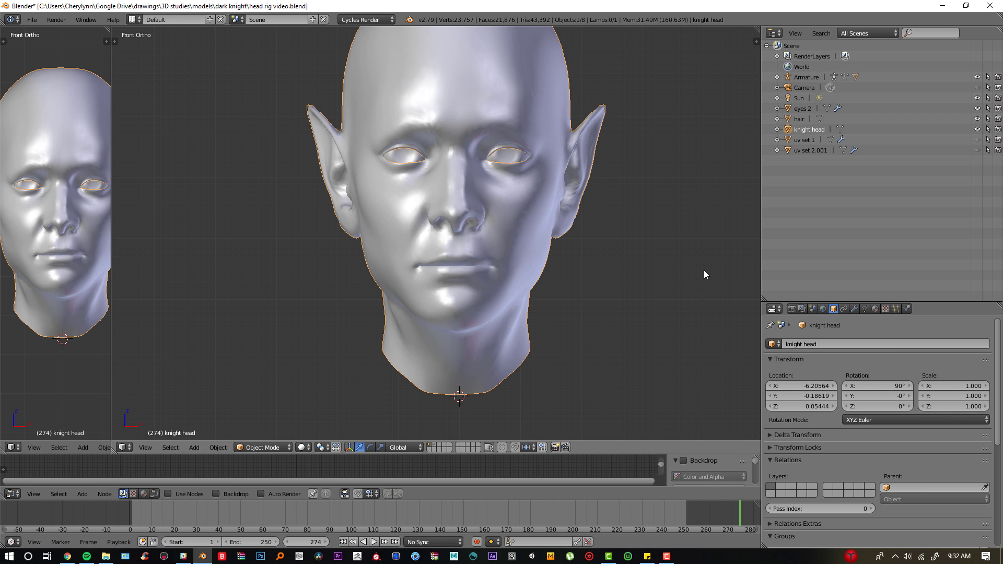
Step: Turn on the on-screen display of pressed keys in the 3D view
{"action": "key", "text": "n"}
{"action": "scroll", "coordinate": [718, 348], "scroll_direction": "down", "scroll_amount": 6}
{"action": "left_click", "coordinate": [713, 432]}
{"action": "key", "text": "n"}
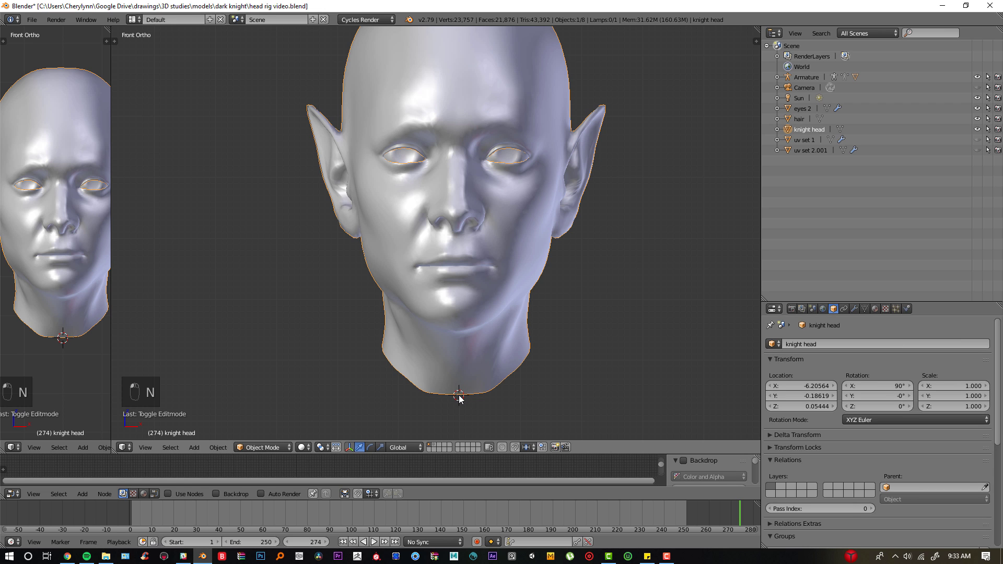
Step: Check the 3D cursor's position from the side and add a single-bone armature there in front view
{"action": "middle_click_drag", "start_coordinate": [616, 369], "coordinate": [454, 392]}
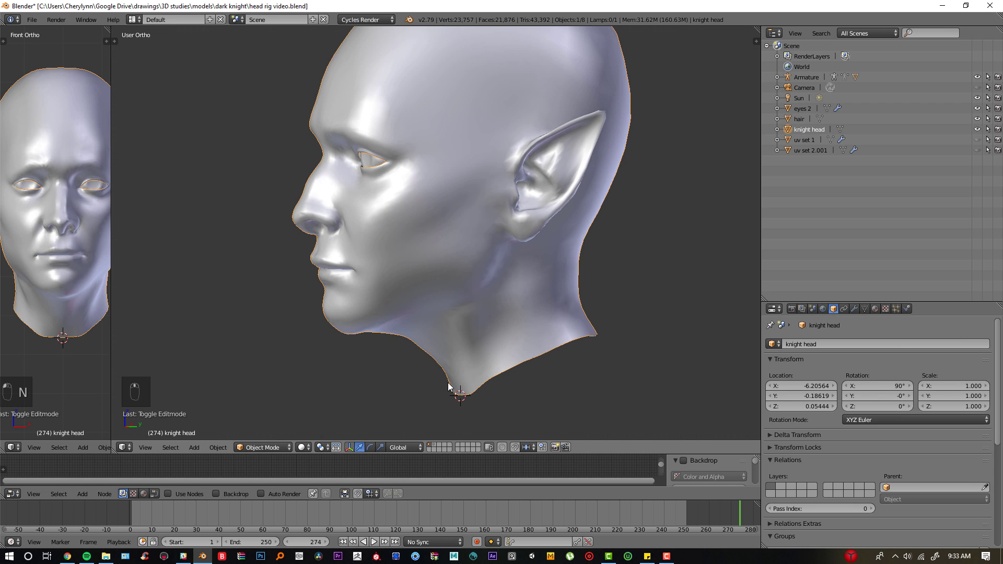
{"action": "key", "text": "KP_1"}
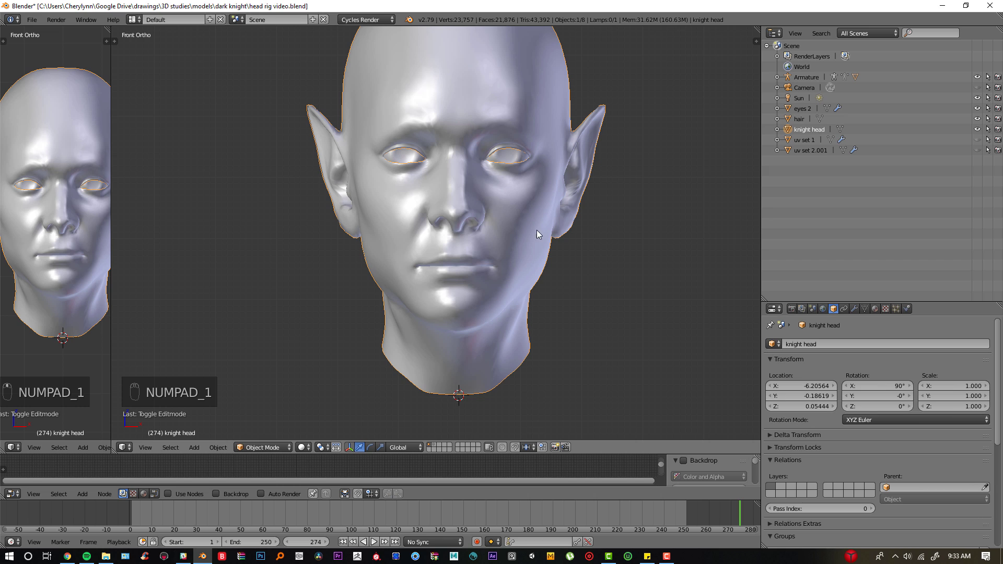
{"action": "key", "text": "shift+a"}
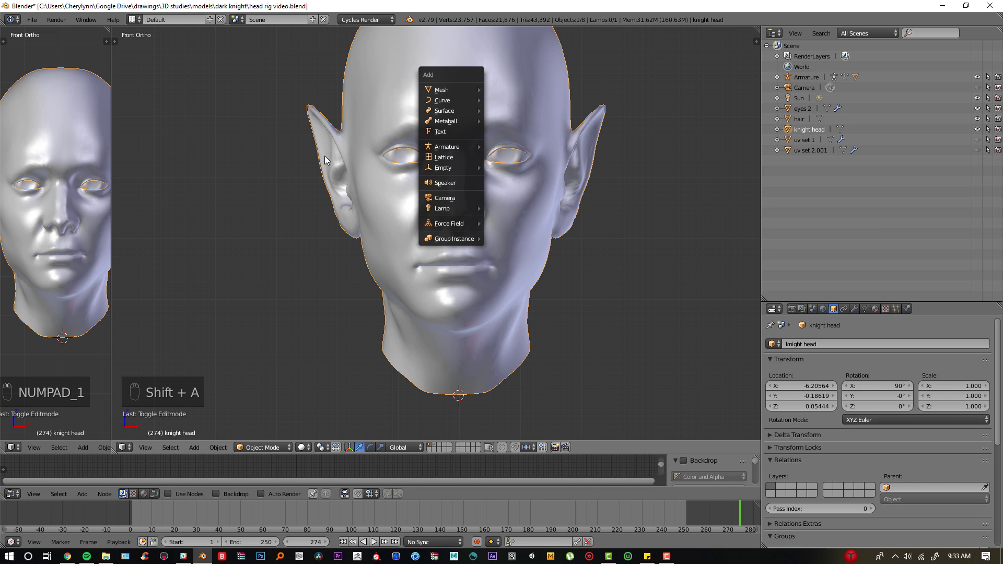
{"action": "key", "text": "shift+a"}
{"action": "mouse_move", "coordinate": [456, 151]}
{"action": "left_click", "coordinate": [488, 149]}
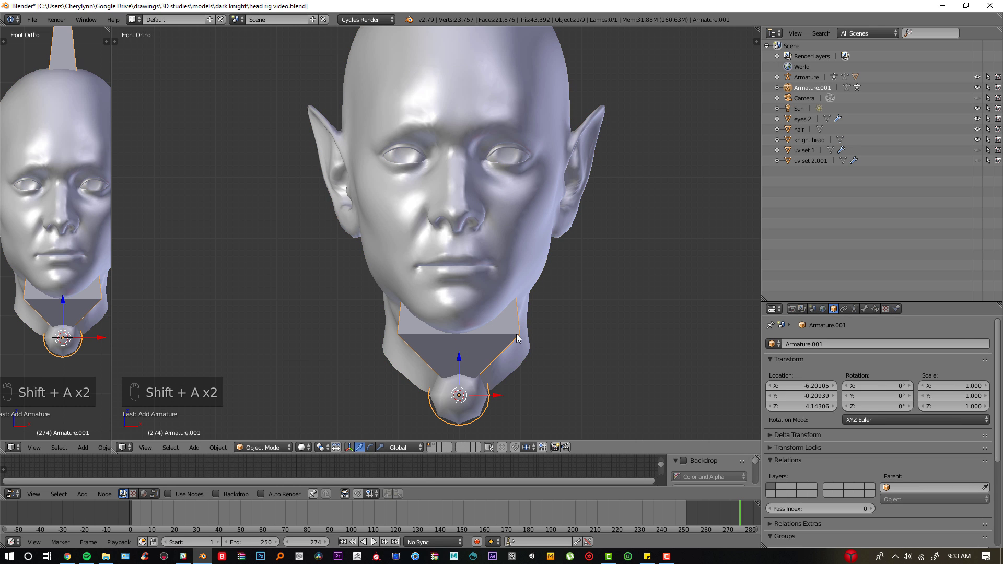
Step: Enable X-Ray display for the new armature so its bone shows through the head
{"action": "scroll", "coordinate": [575, 316], "scroll_direction": "down", "scroll_amount": 4}
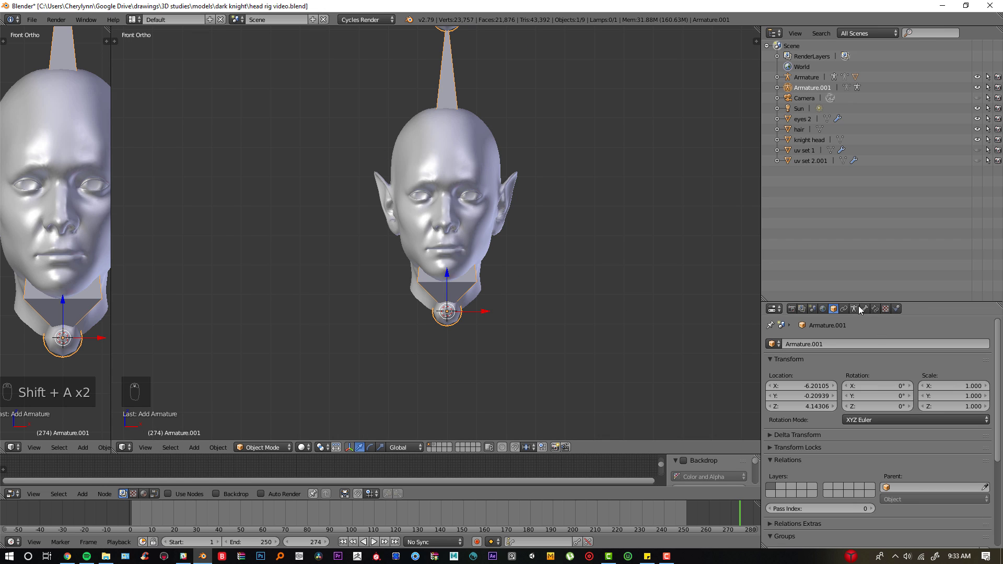
{"action": "left_click", "coordinate": [853, 308]}
{"action": "left_click", "coordinate": [885, 492]}
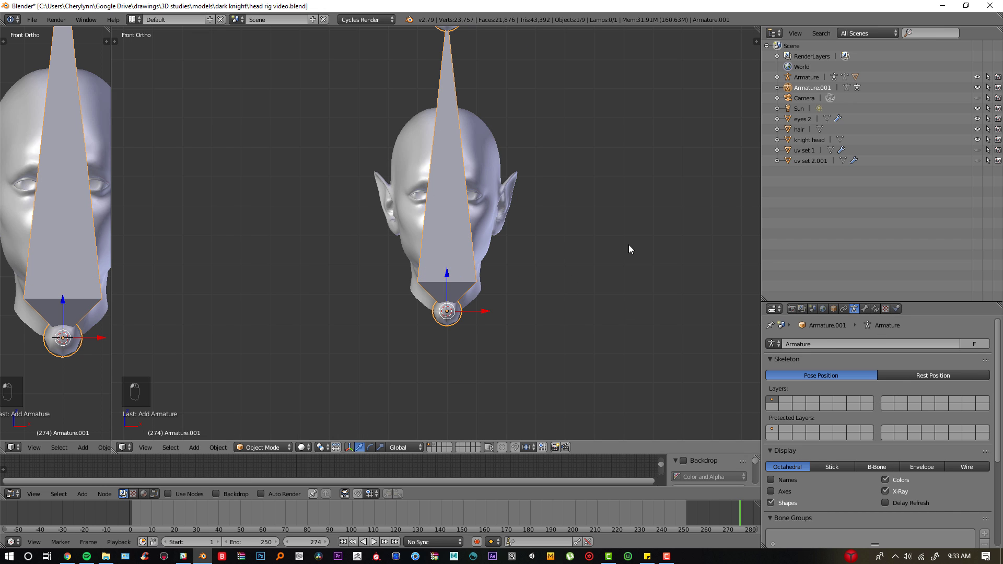
{"action": "mouse_move", "coordinate": [629, 248]}
{"action": "middle_mouse_down"}
{"action": "mouse_move", "coordinate": [495, 242]}
{"action": "mouse_move", "coordinate": [517, 218]}
{"action": "middle_mouse_up"}
{"action": "middle_click_drag", "start_coordinate": [438, 253], "coordinate": [535, 251]}
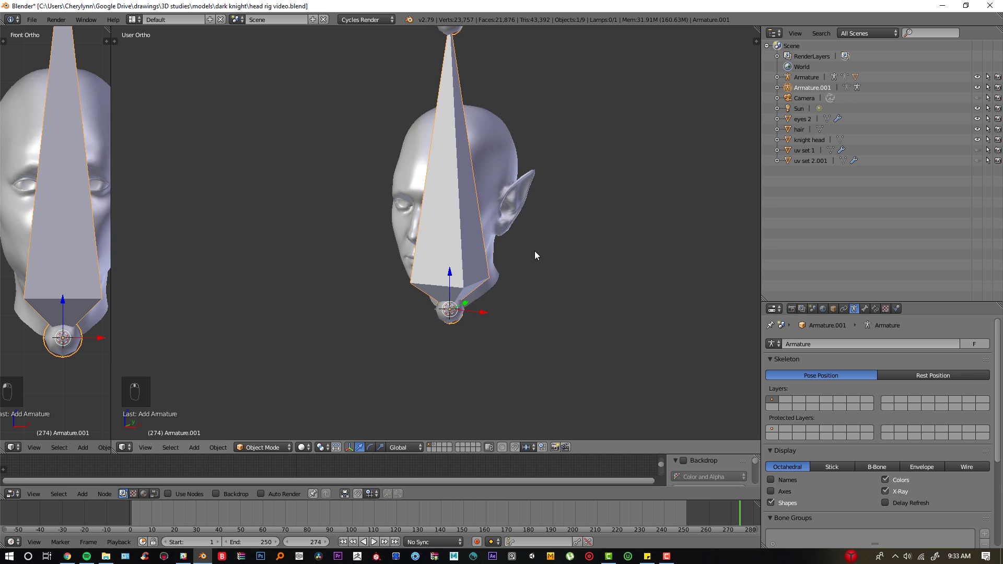
Step: In right side view, hide the girl character's mesh and her armature
{"action": "key", "text": "KP_3"}
{"action": "scroll", "coordinate": [535, 250], "scroll_direction": "up", "scroll_amount": 8}
{"action": "scroll", "coordinate": [454, 221], "scroll_direction": "down", "scroll_amount": 5}
{"action": "right_click", "coordinate": [553, 268]}
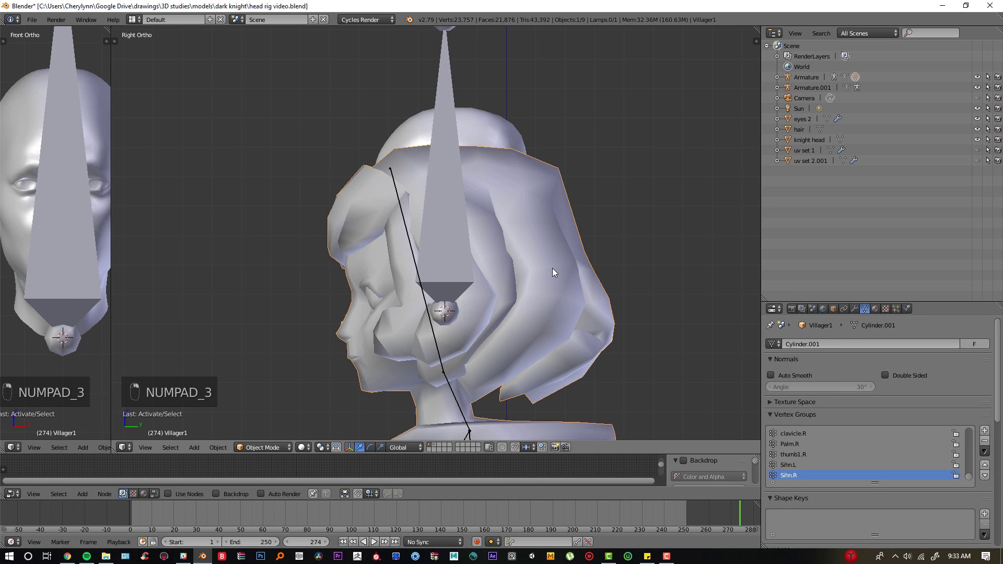
{"action": "key", "text": "h"}
{"action": "right_click", "coordinate": [470, 402]}
{"action": "key", "text": "h"}
Step: Enter Edit Mode on the new armature and select its entire bone
{"action": "right_click", "coordinate": [439, 239]}
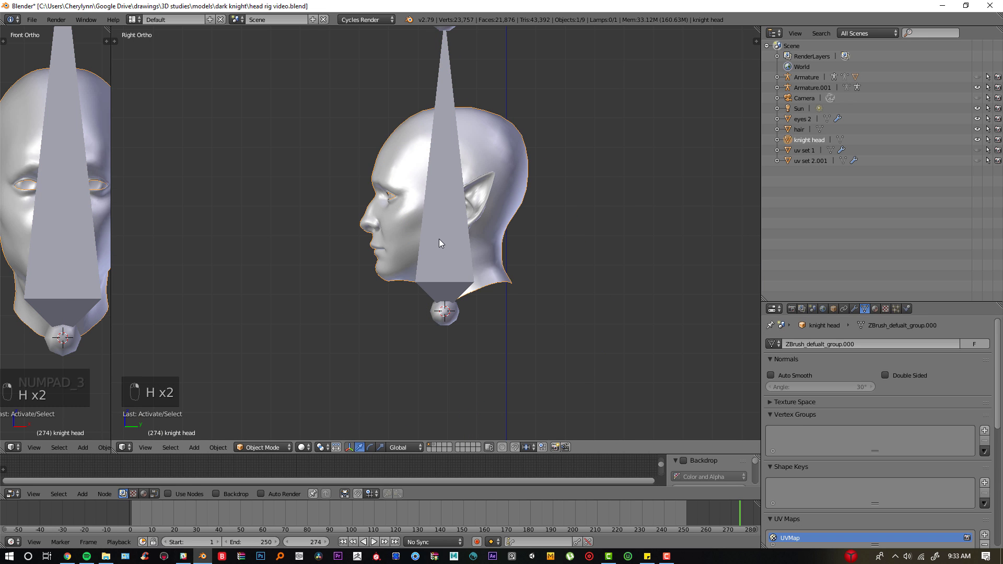
{"action": "key", "text": "Tab"}
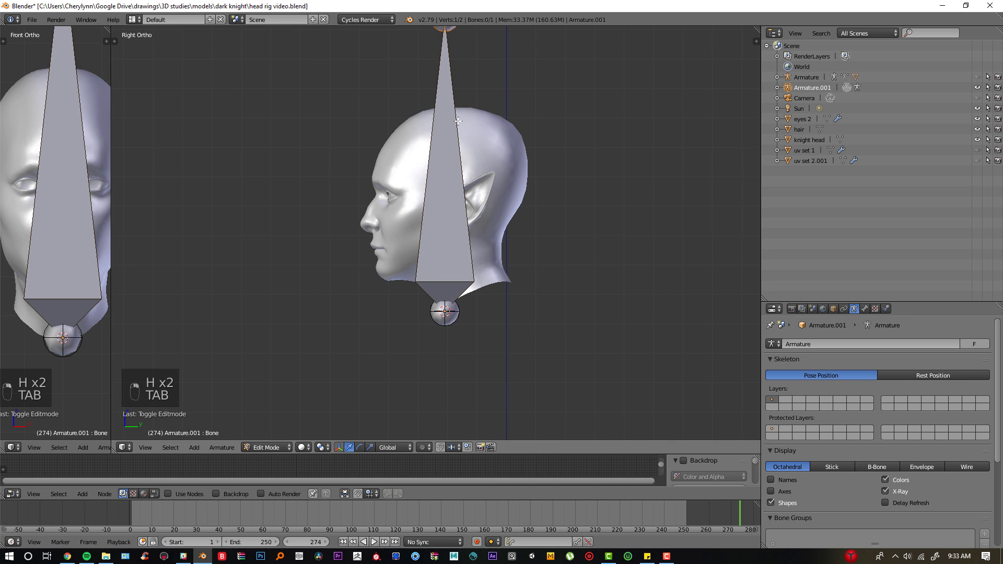
{"action": "scroll", "coordinate": [493, 164], "scroll_direction": "down", "scroll_amount": 4}
{"action": "key", "text": "a"}
{"action": "key", "text": "a"}
{"action": "key", "text": "a"}
{"action": "key", "text": "a"}
{"action": "scroll", "coordinate": [493, 163], "scroll_direction": "up", "scroll_amount": 5}
Step: Switch the armature through Object, Edit and Pose Mode, and return to Edit Mode
{"action": "left_click", "coordinate": [286, 448]}
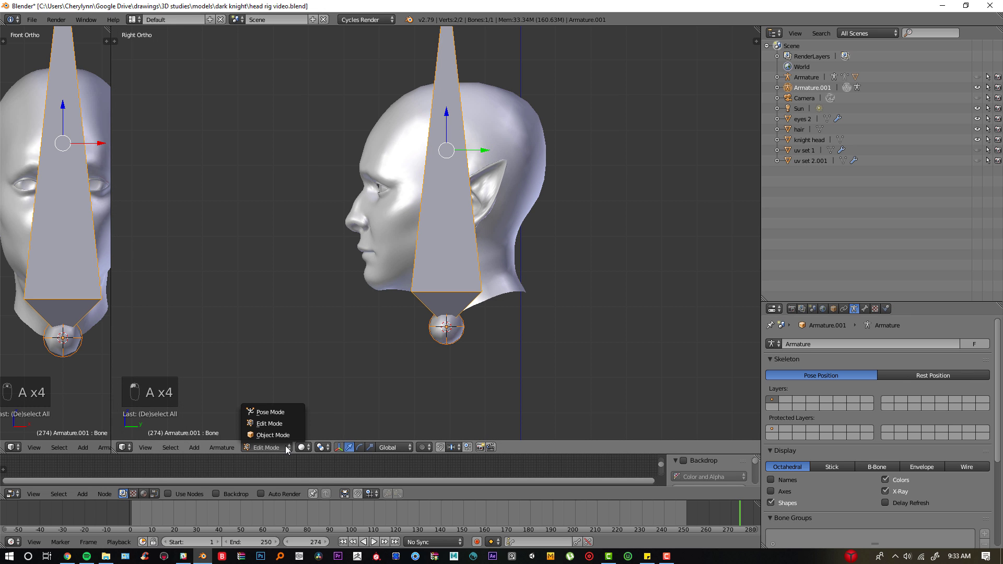
{"action": "left_click", "coordinate": [273, 435]}
{"action": "left_click", "coordinate": [267, 447]}
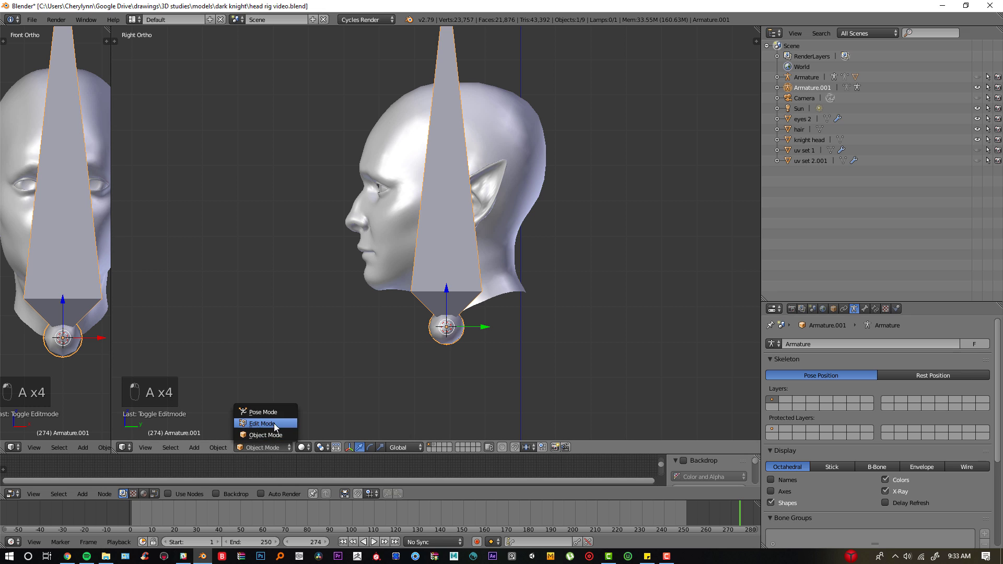
{"action": "left_click", "coordinate": [269, 424]}
{"action": "scroll", "coordinate": [445, 240], "scroll_direction": "down", "scroll_amount": 1}
{"action": "scroll", "coordinate": [445, 240], "scroll_direction": "up", "scroll_amount": 1}
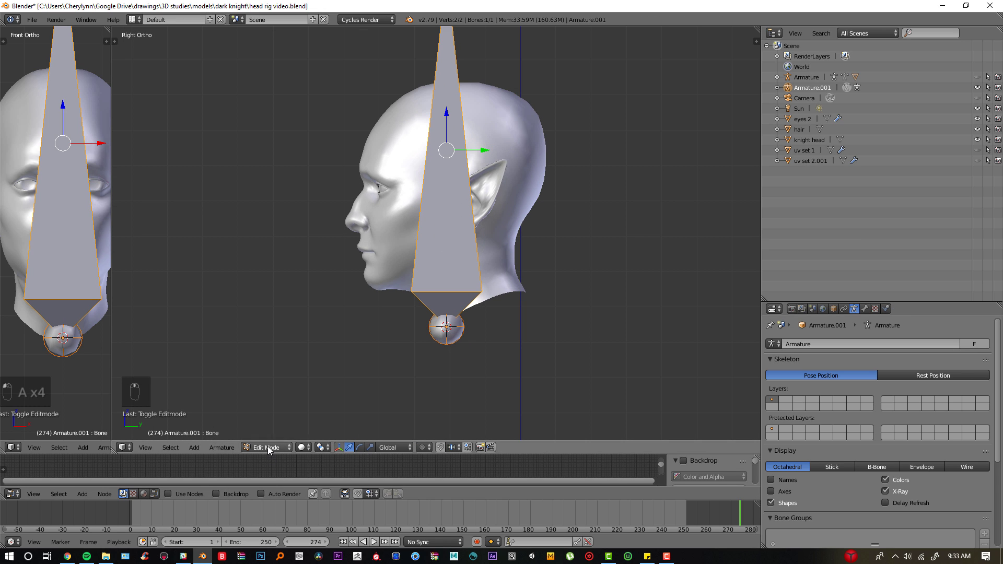
{"action": "left_click", "coordinate": [270, 414]}
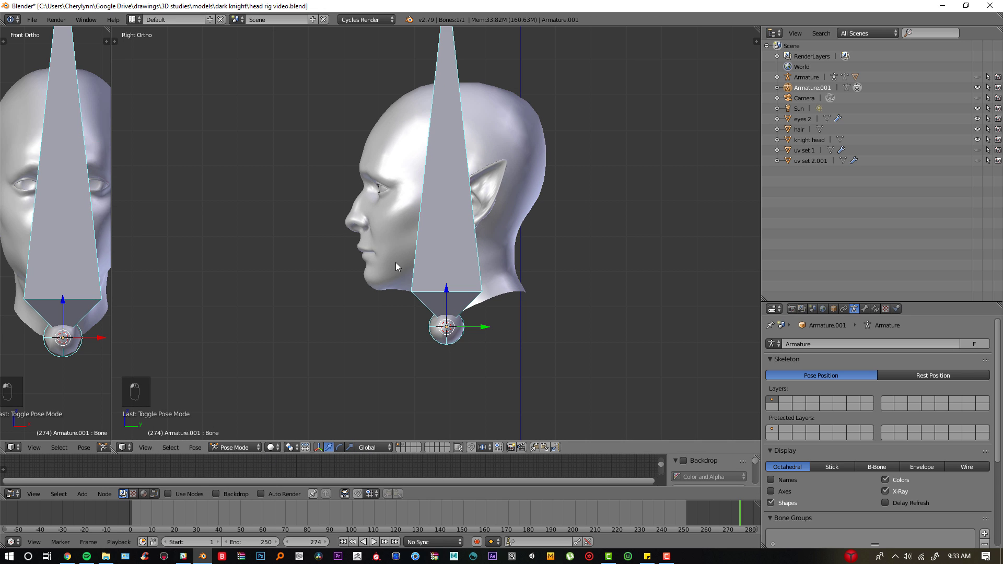
{"action": "left_click", "coordinate": [236, 448]}
{"action": "left_click", "coordinate": [240, 423]}
{"action": "left_click", "coordinate": [272, 447]}
{"action": "left_click", "coordinate": [253, 422]}
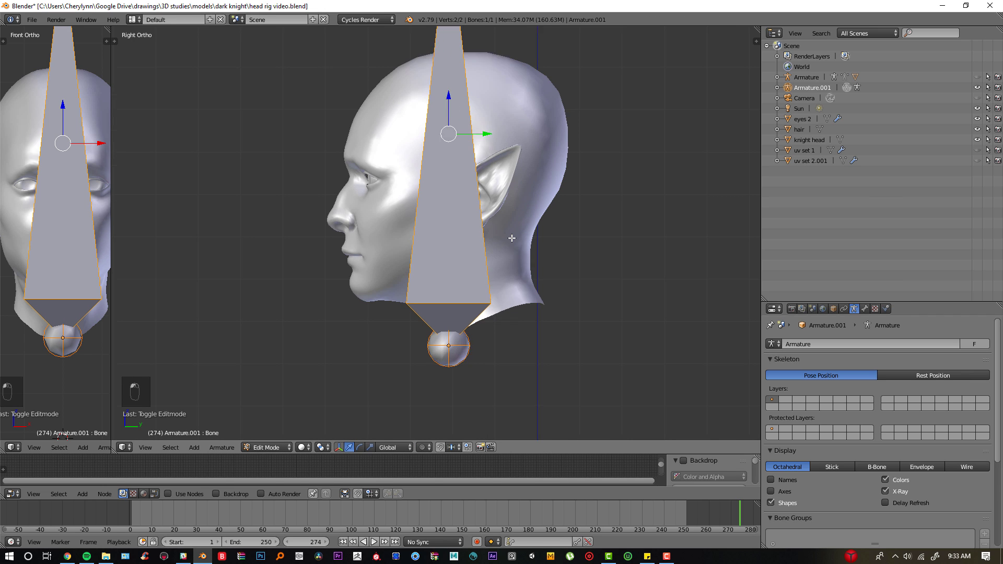
Step: Scale the selected bone down to about half its size in side view
{"action": "scroll", "coordinate": [510, 238], "scroll_direction": "down", "scroll_amount": 2}
{"action": "middle_click_drag", "start_coordinate": [503, 228], "coordinate": [483, 283], "text": "shift"}
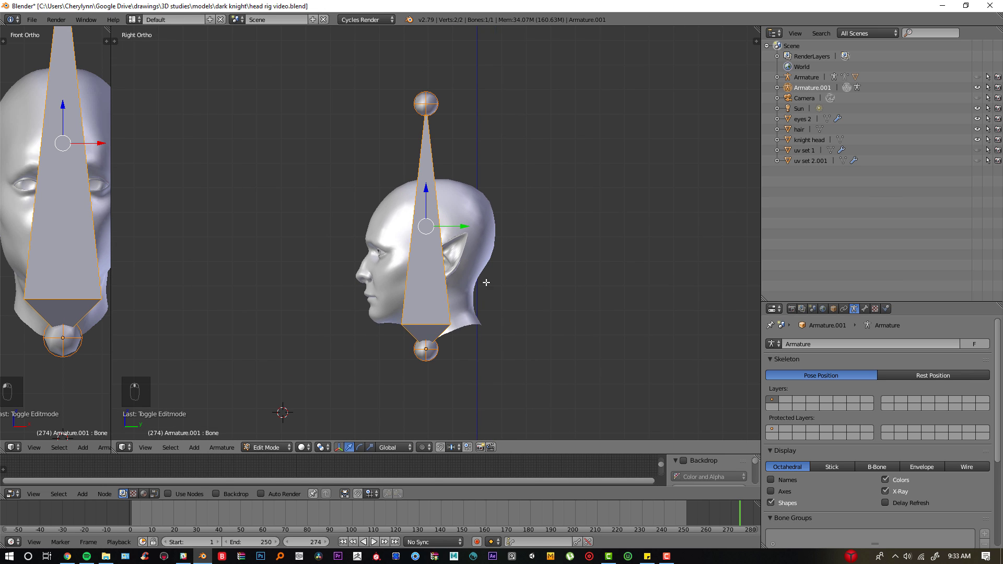
{"action": "scroll", "coordinate": [468, 207], "scroll_direction": "up", "scroll_amount": 1}
{"action": "scroll", "coordinate": [486, 206], "scroll_direction": "down", "scroll_amount": 2}
{"action": "scroll", "coordinate": [494, 223], "scroll_direction": "up", "scroll_amount": 2}
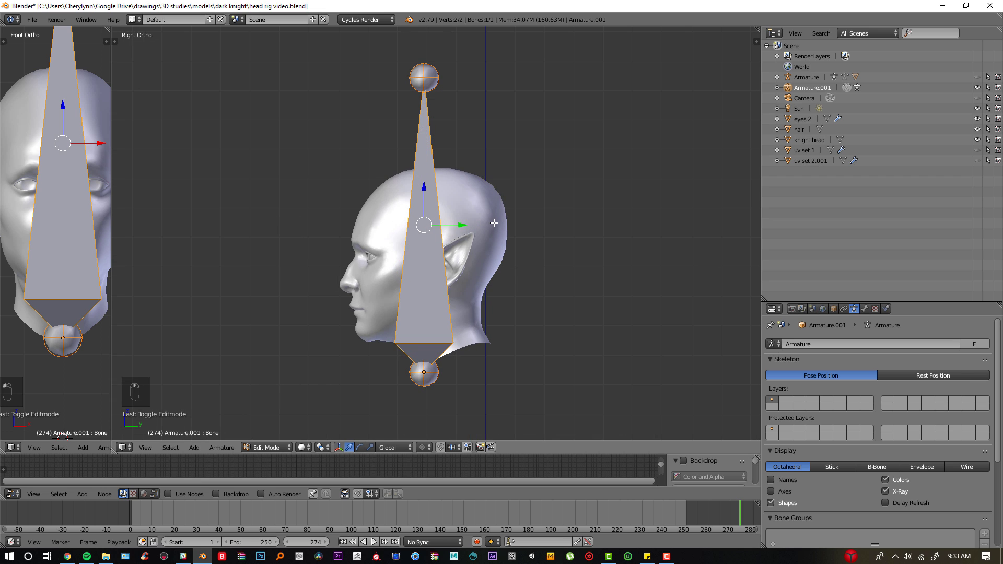
{"action": "key", "text": "s"}
{"action": "left_click", "coordinate": [507, 283]}
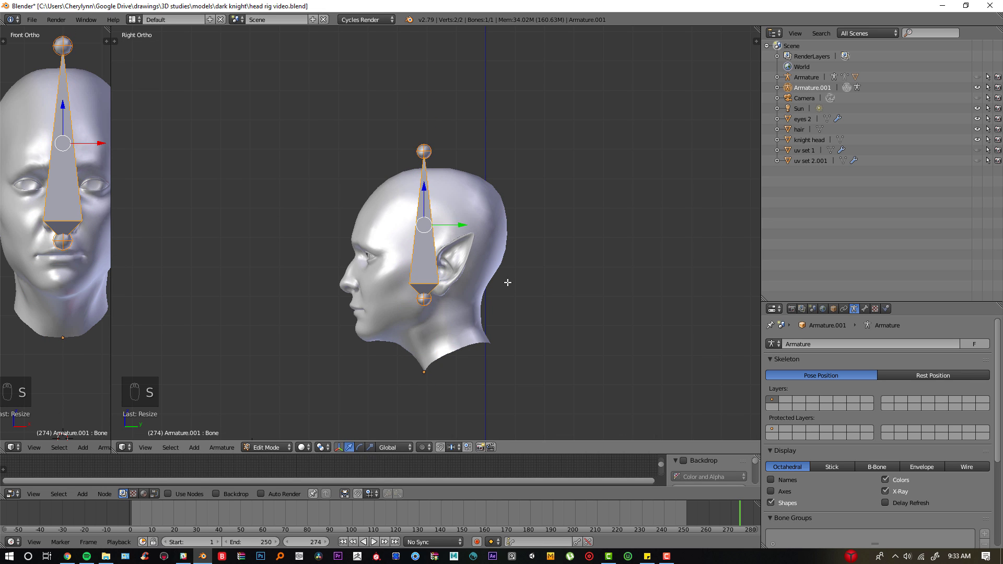
Step: Move, rotate and rescale the bone into a tilted head bone running from behind the jaw to the top of the forehead
{"action": "key", "text": "g"}
{"action": "left_click", "coordinate": [518, 329]}
{"action": "key", "text": "r"}
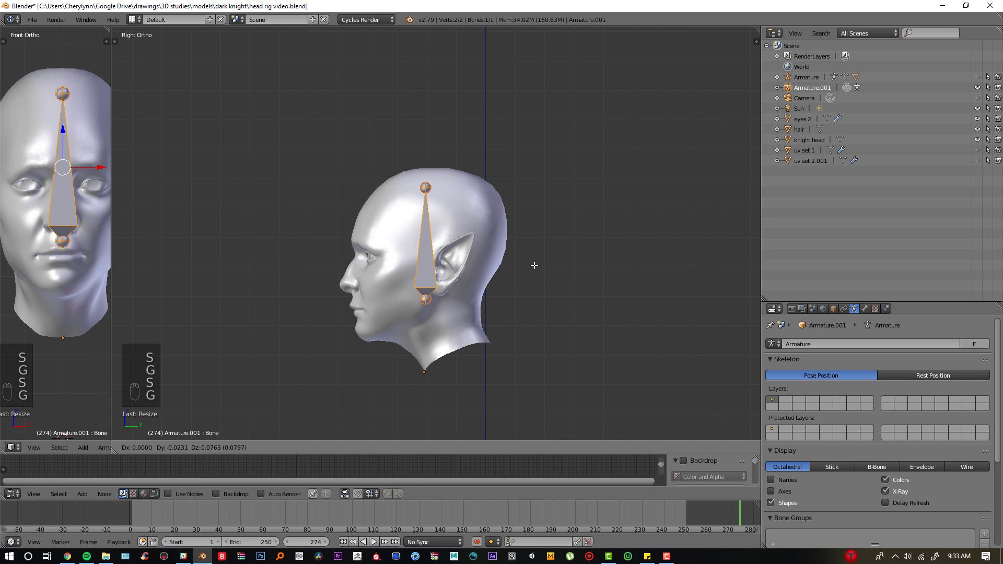
{"action": "left_click", "coordinate": [534, 261]}
{"action": "key", "text": "s"}
{"action": "left_click", "coordinate": [574, 190]}
{"action": "key", "text": "g"}
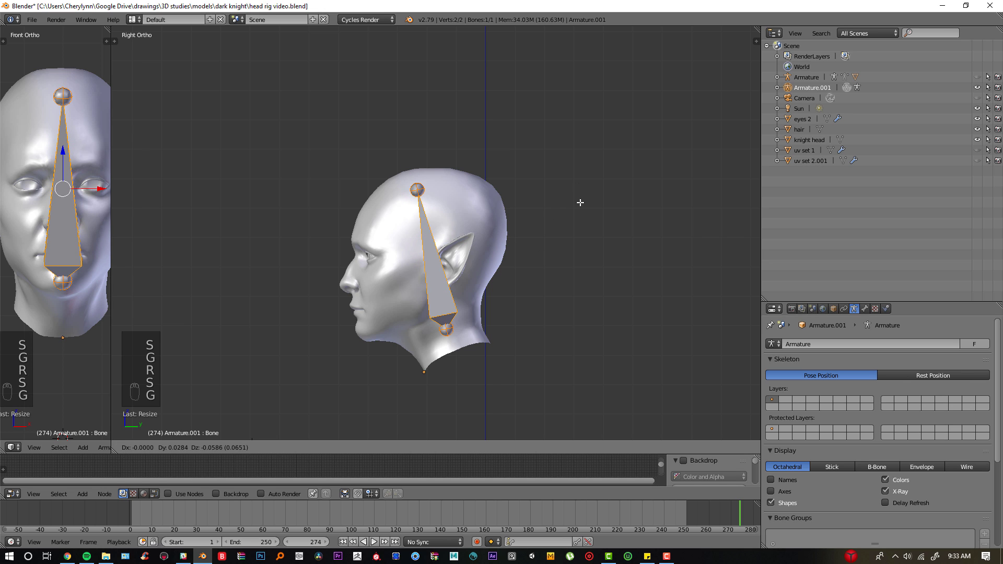
{"action": "left_click", "coordinate": [579, 201]}
{"action": "key", "text": "g"}
{"action": "left_click", "coordinate": [577, 185]}
Step: Select the head bone's lower joint and move it to just behind the jaw, below the ear
{"action": "right_click", "coordinate": [449, 315]}
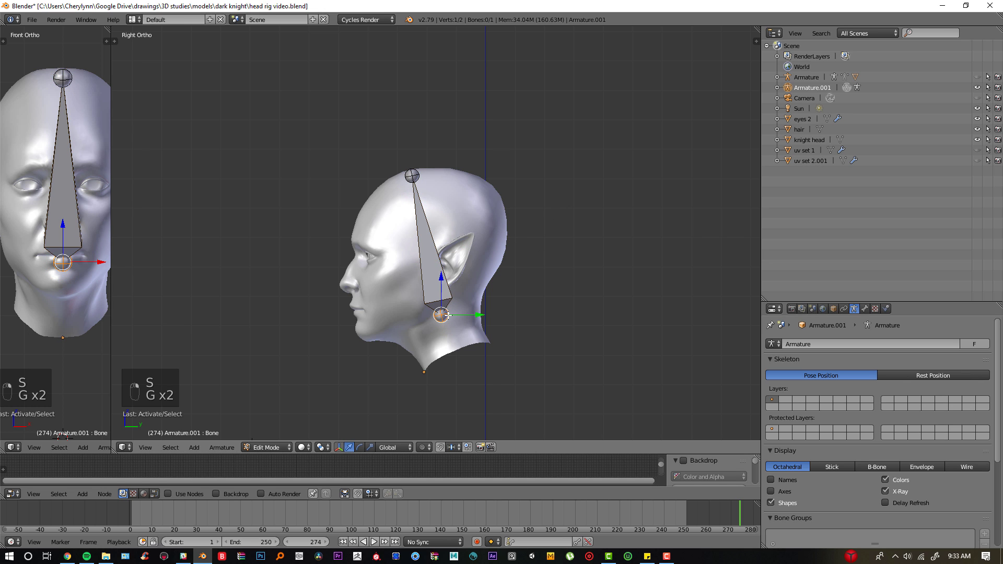
{"action": "key", "text": "g"}
{"action": "left_click", "coordinate": [460, 322]}
{"action": "key", "text": "ctrl+z"}
{"action": "key", "text": "g"}
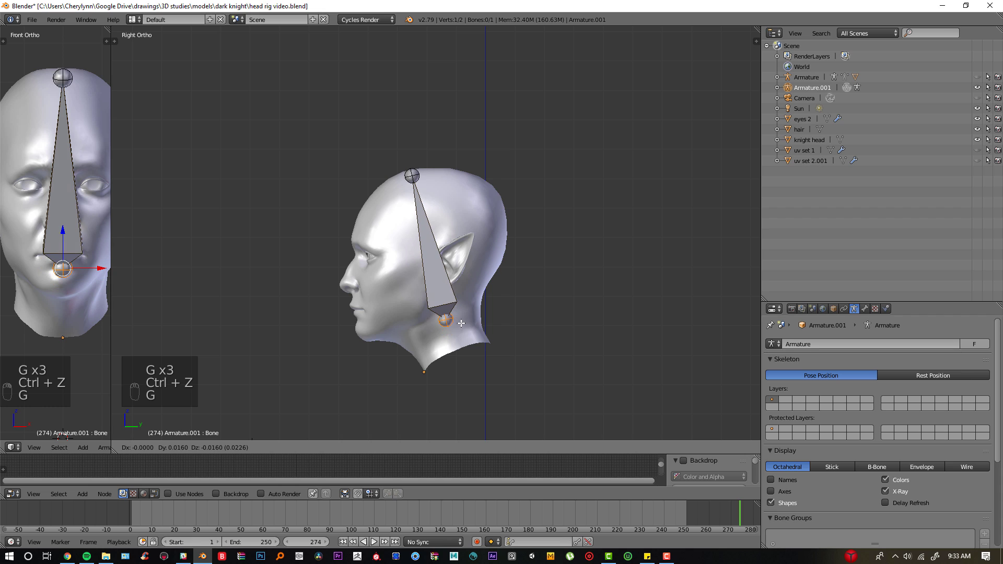
{"action": "left_click", "coordinate": [462, 324]}
{"action": "key", "text": "g"}
{"action": "right_click", "coordinate": [470, 356]}
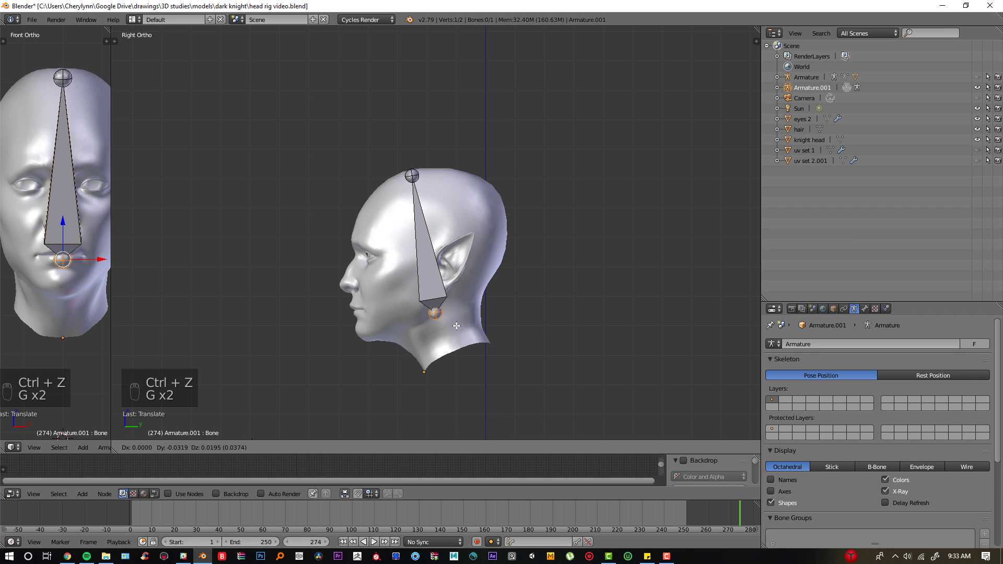
{"action": "key", "text": "e"}
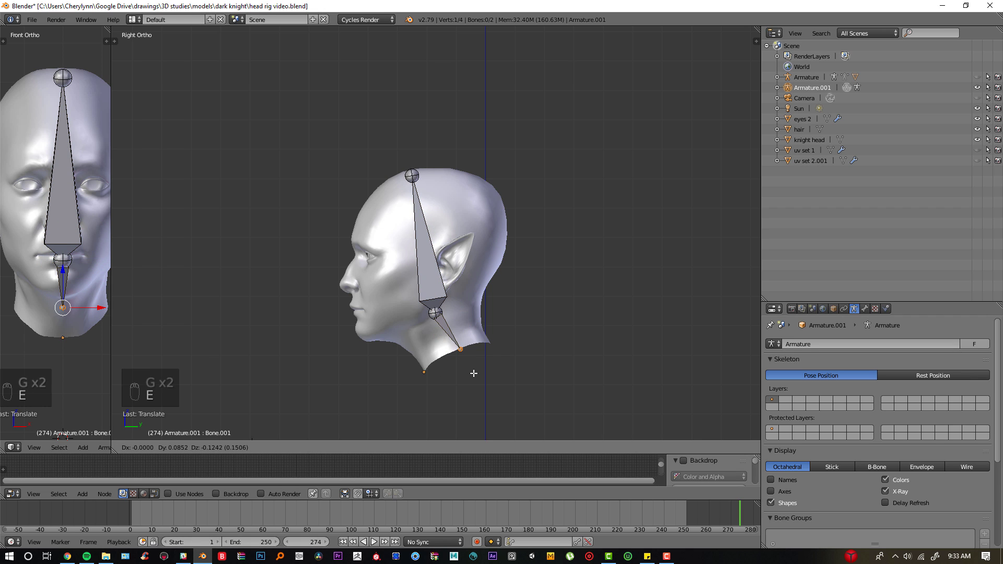
{"action": "key", "text": "ctrl+z"}
{"action": "scroll", "coordinate": [465, 297], "scroll_direction": "up", "scroll_amount": 3}
{"action": "key", "text": "KP_1"}
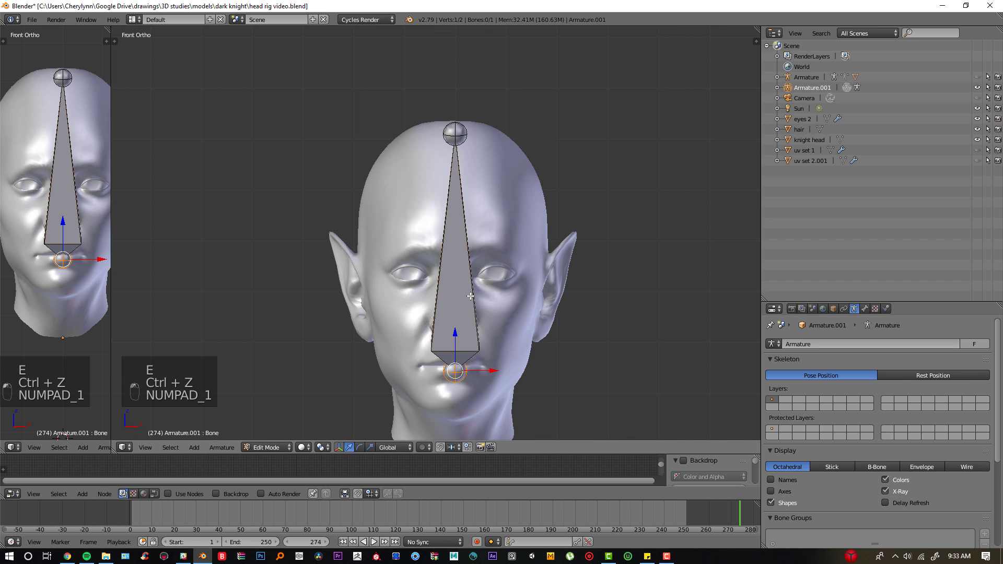
Step: Move the head bone's lower joint slightly forward in side view, keeping it just behind the jaw
{"action": "scroll", "coordinate": [460, 309], "scroll_direction": "up", "scroll_amount": 2}
{"action": "key", "text": "KP_3"}
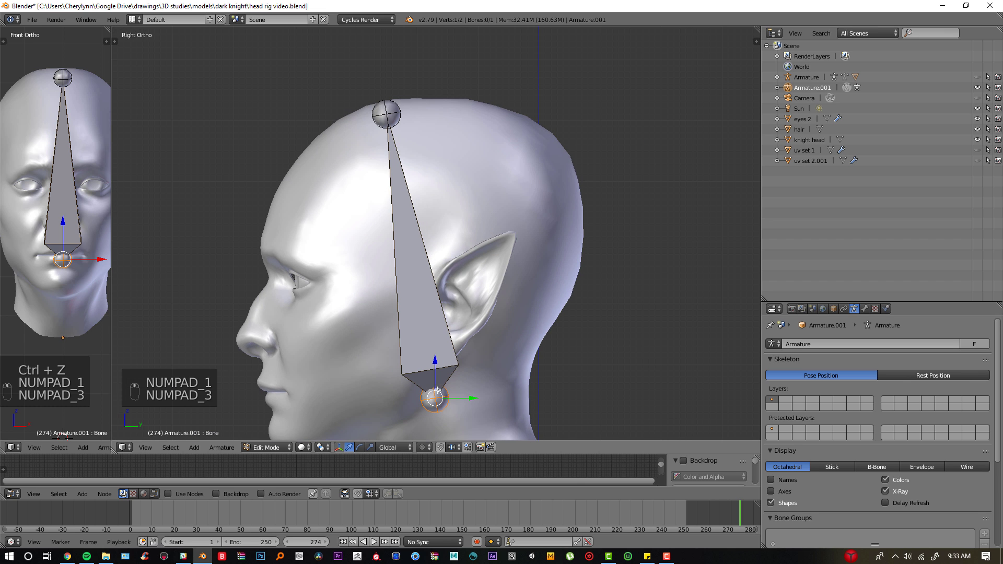
{"action": "key", "text": "g"}
{"action": "left_click", "coordinate": [435, 386]}
{"action": "key", "text": "g"}
{"action": "left_click", "coordinate": [433, 392]}
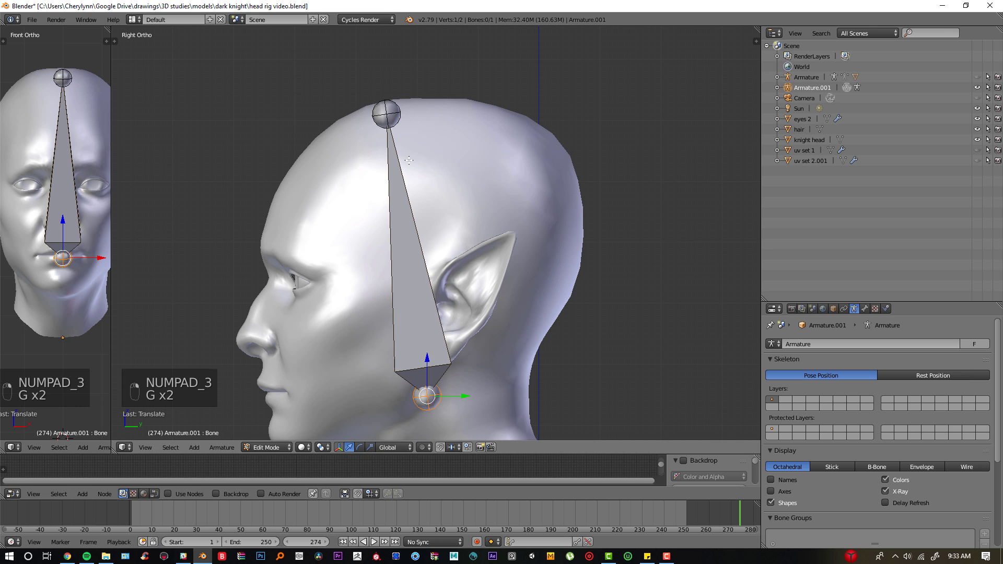
Step: Reposition the head bone's upper joint farther forward in side view, onto the upper edge of the forehead
{"action": "right_click", "coordinate": [385, 122]}
{"action": "key", "text": "g"}
{"action": "left_click", "coordinate": [360, 129]}
{"action": "scroll", "coordinate": [419, 184], "scroll_direction": "down", "scroll_amount": 3}
{"action": "key", "text": "g"}
{"action": "left_click", "coordinate": [416, 181]}
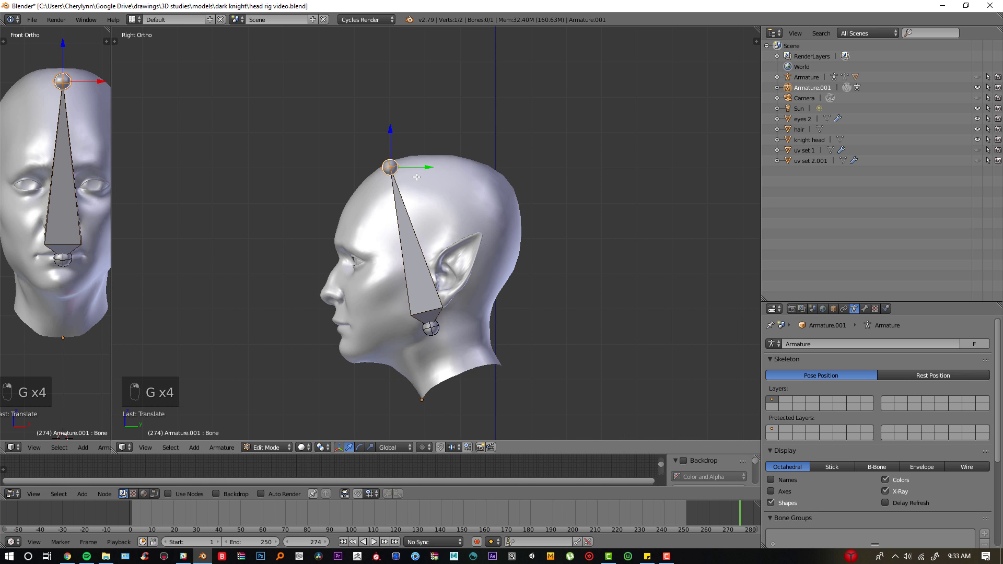
{"action": "scroll", "coordinate": [408, 180], "scroll_direction": "up", "scroll_amount": 2}
{"action": "key", "text": "g"}
{"action": "left_click", "coordinate": [381, 176]}
Step: Finish editing the head bone and put the new armature into Pose Mode
{"action": "middle_click_drag", "start_coordinate": [416, 304], "coordinate": [503, 230], "text": "shift"}
{"action": "scroll", "coordinate": [417, 243], "scroll_direction": "up", "scroll_amount": 1}
{"action": "right_click", "coordinate": [417, 243]}
{"action": "scroll", "coordinate": [454, 195], "scroll_direction": "down", "scroll_amount": 2}
{"action": "key", "text": "Tab"}
{"action": "right_click", "coordinate": [507, 202]}
{"action": "scroll", "coordinate": [511, 197], "scroll_direction": "up", "scroll_amount": 2}
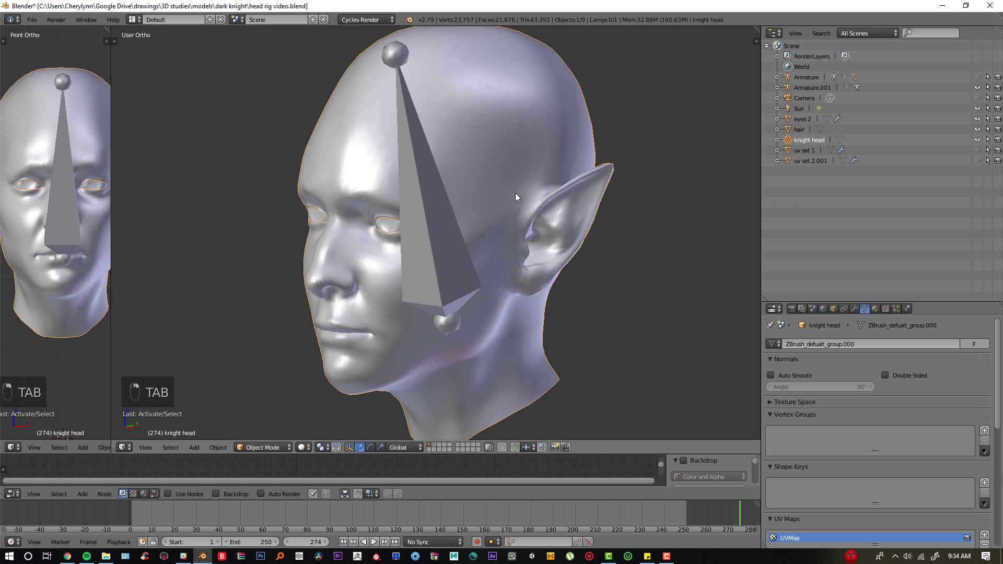
{"action": "right_click", "coordinate": [437, 235]}
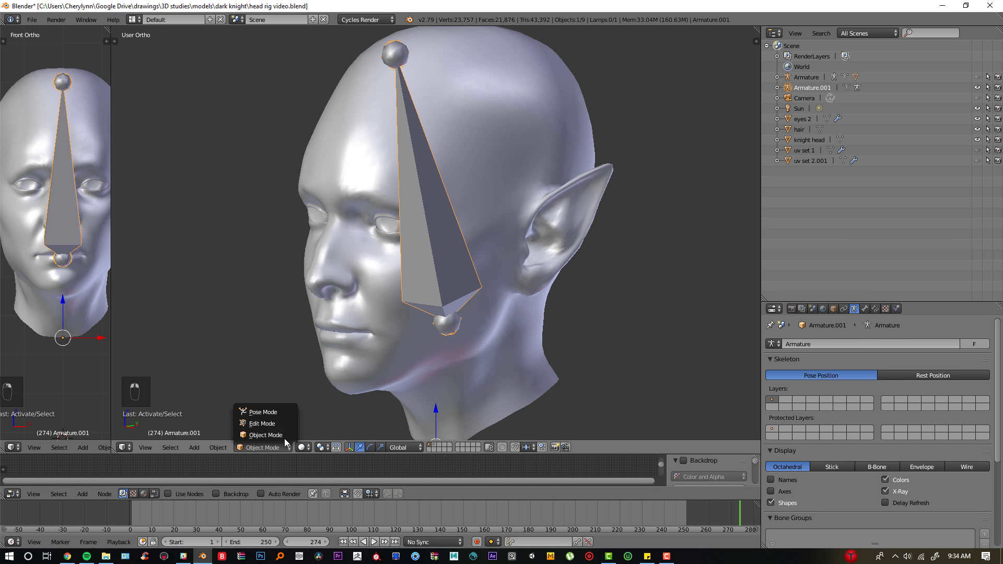
{"action": "left_click", "coordinate": [266, 412]}
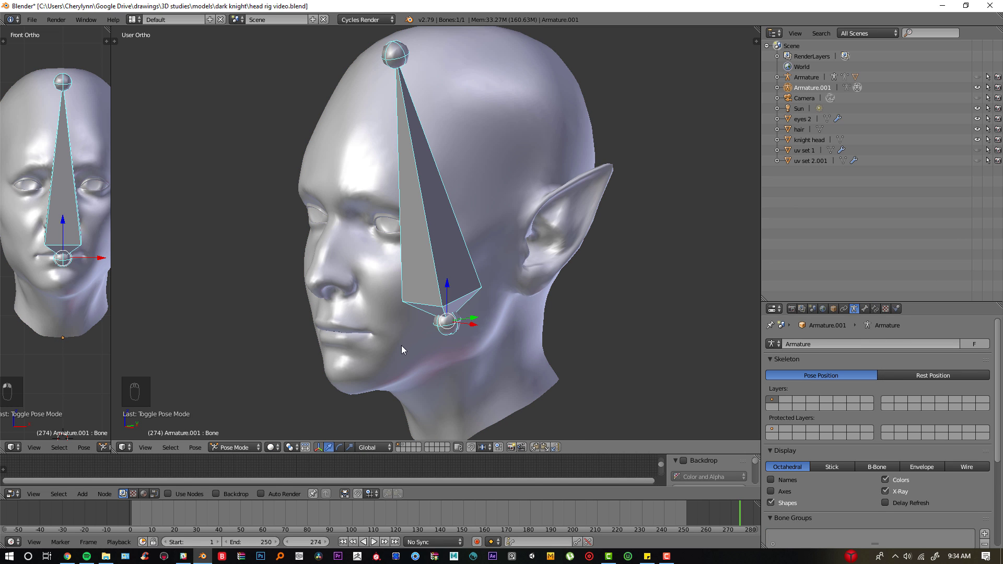
Step: Parent the knight head mesh to the head bone using the Bone option
{"action": "right_click", "coordinate": [511, 165]}
{"action": "scroll", "coordinate": [517, 149], "scroll_direction": "down", "scroll_amount": 2}
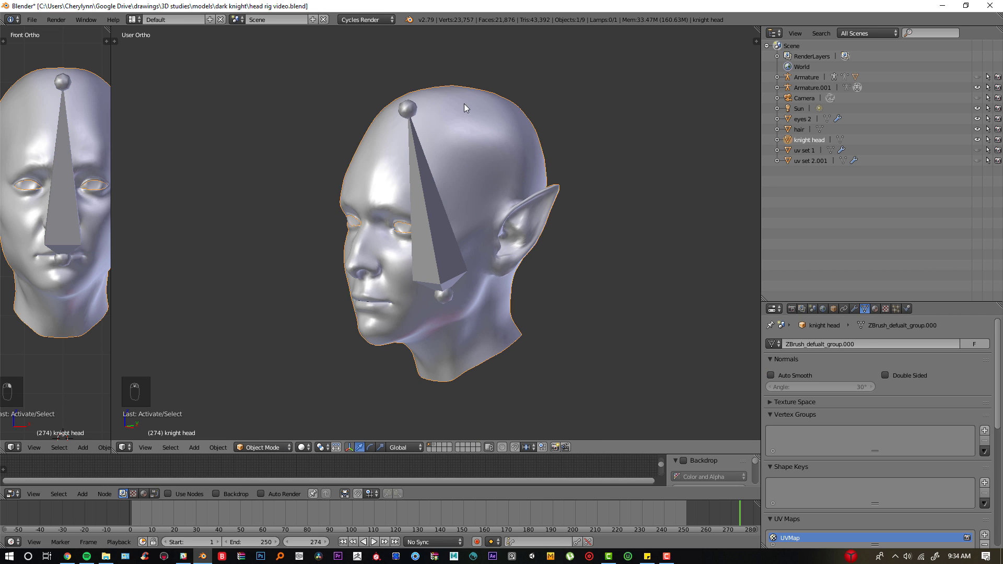
{"action": "right_click", "coordinate": [435, 208]}
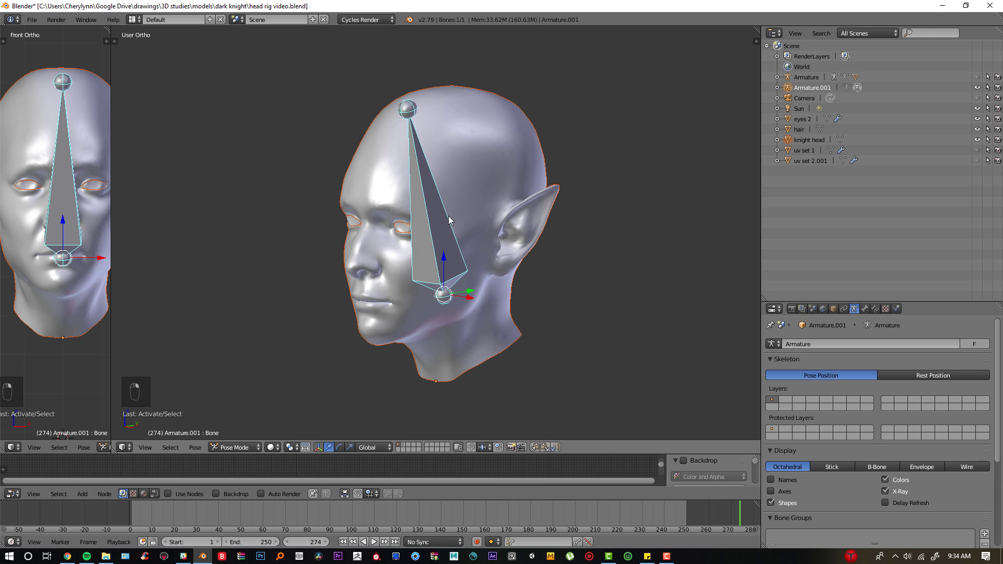
{"action": "key", "text": "ctrl+p"}
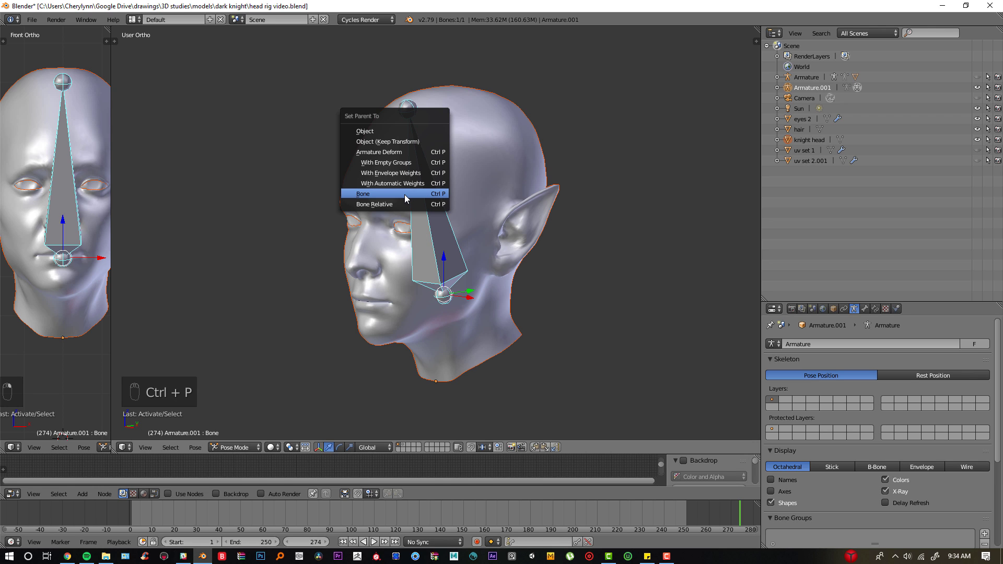
{"action": "left_click", "coordinate": [406, 194]}
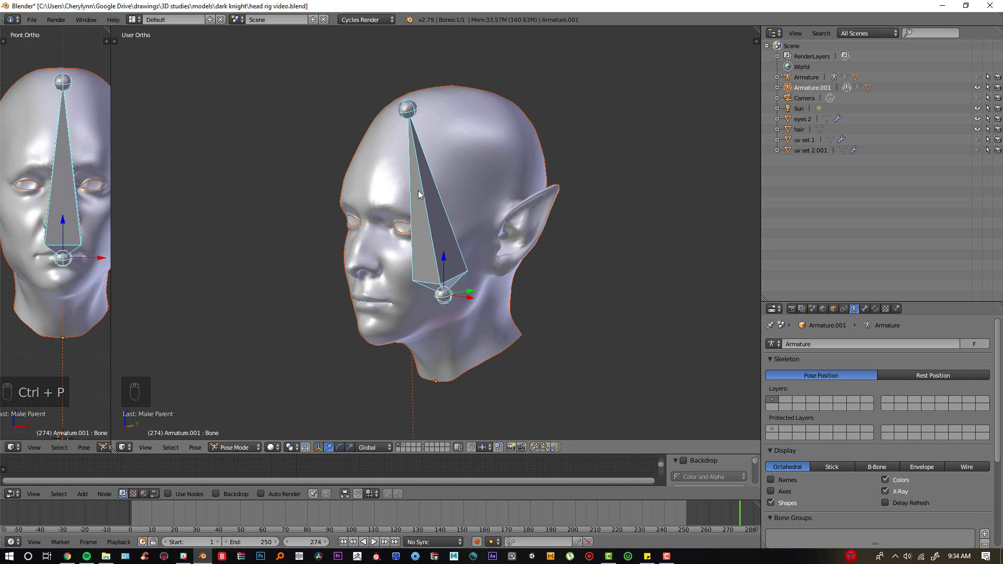
Step: Rotate the head bone about the X axis to test the parented head, and clear its pose rotation and location
{"action": "key", "text": "r"}
{"action": "key", "text": "x"}
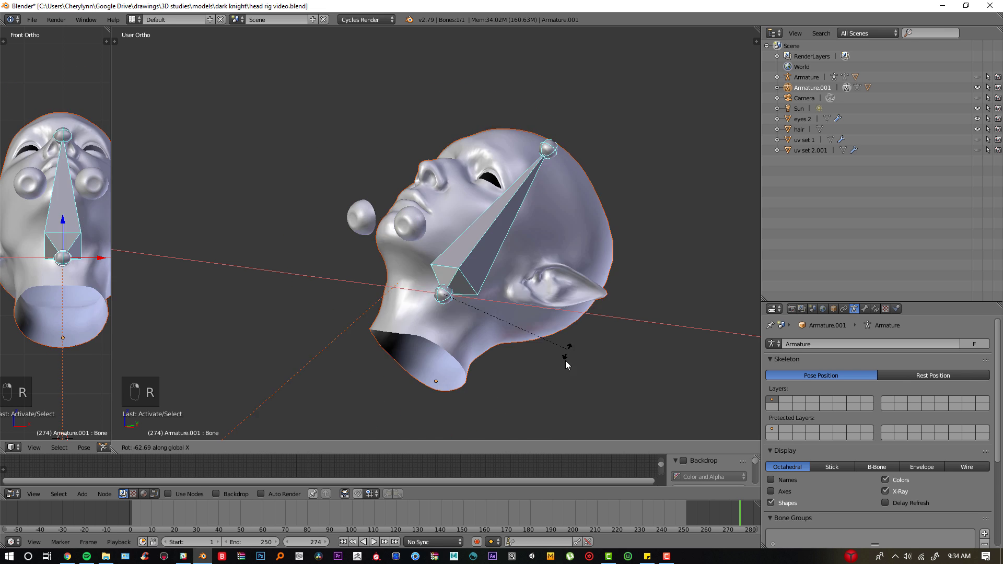
{"action": "left_click", "coordinate": [466, 148]}
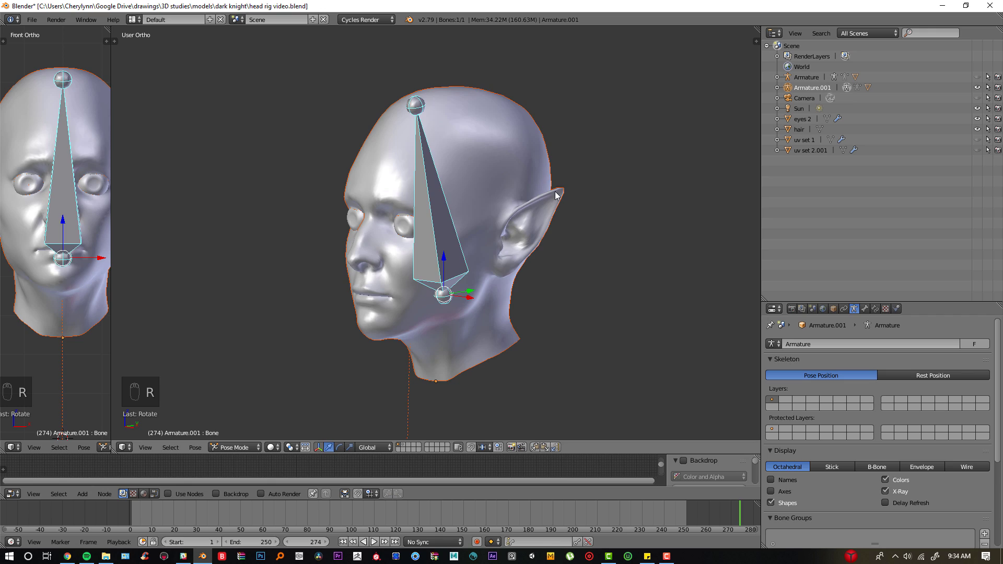
{"action": "key", "text": "r"}
{"action": "key", "text": "x"}
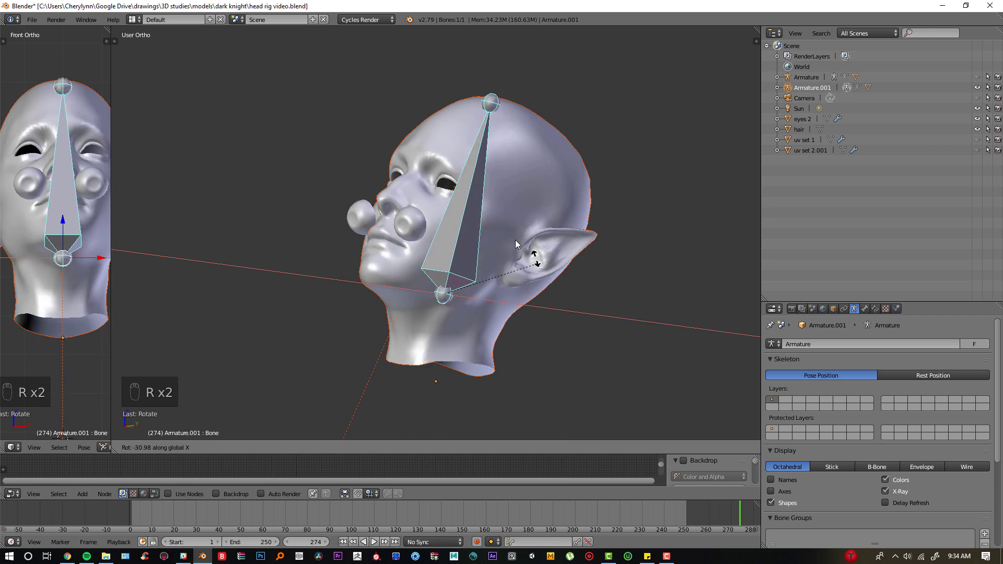
{"action": "left_click", "coordinate": [468, 177]}
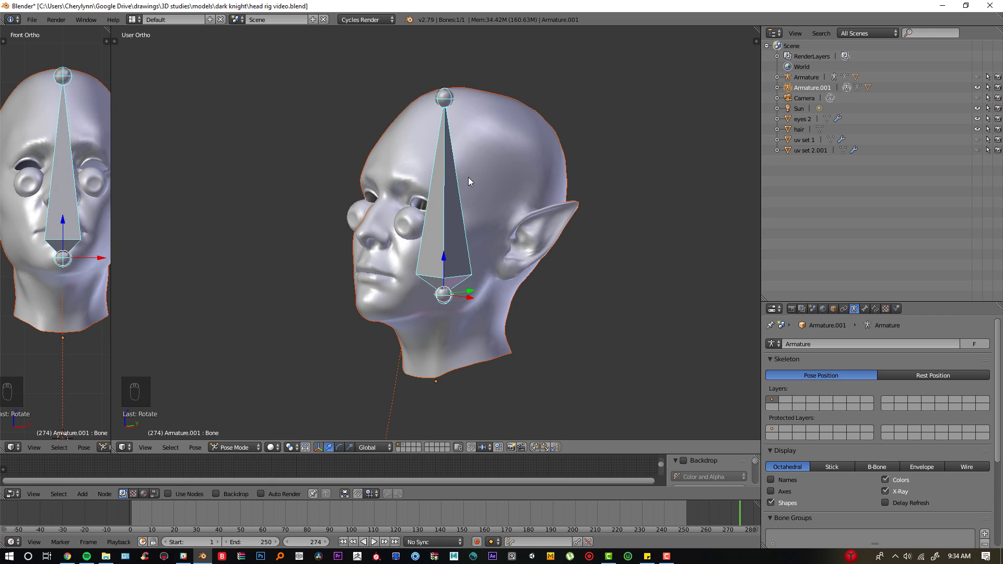
{"action": "key", "text": "KP_1"}
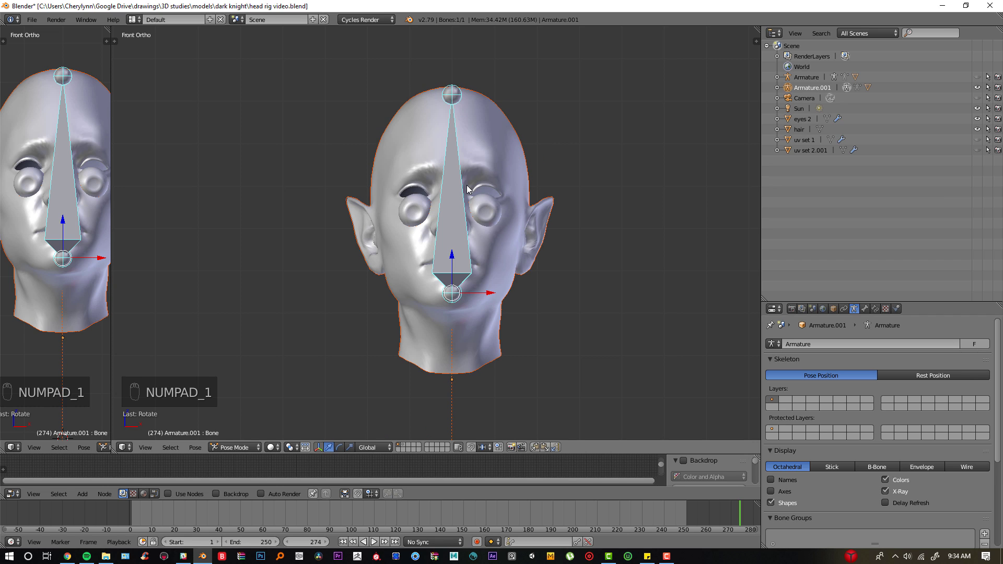
{"action": "key", "text": "alt+r"}
{"action": "key", "text": "alt+g"}
Step: Tilt the head bone forward and back about X again to check the eyes against the head, and reset its pose
{"action": "scroll", "coordinate": [603, 218], "scroll_direction": "up", "scroll_amount": 3}
{"action": "middle_click_drag", "start_coordinate": [603, 218], "coordinate": [557, 217]}
{"action": "key", "text": "x"}
{"action": "key", "text": "r"}
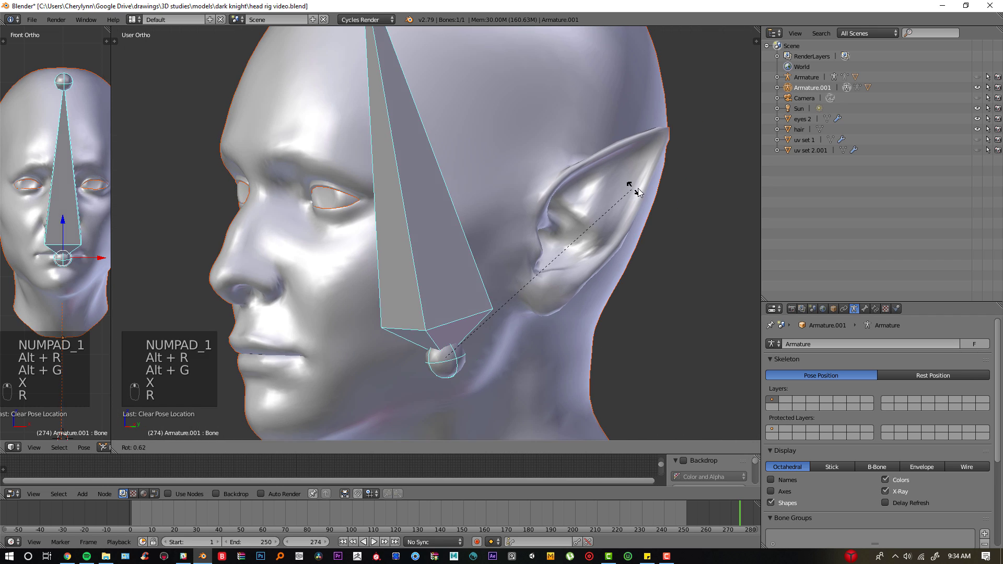
{"action": "key", "text": "x"}
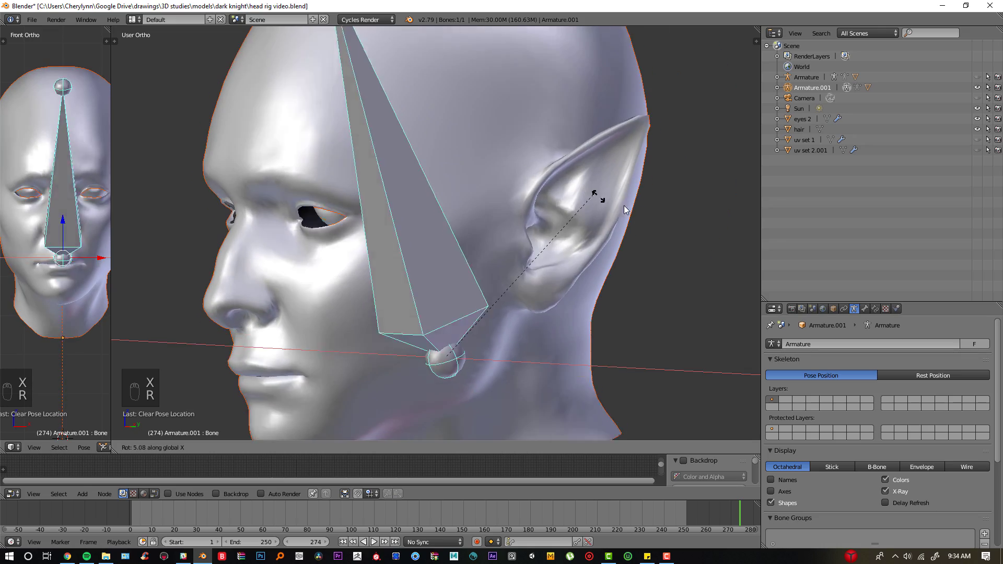
{"action": "left_click", "coordinate": [638, 214]}
{"action": "key", "text": "r"}
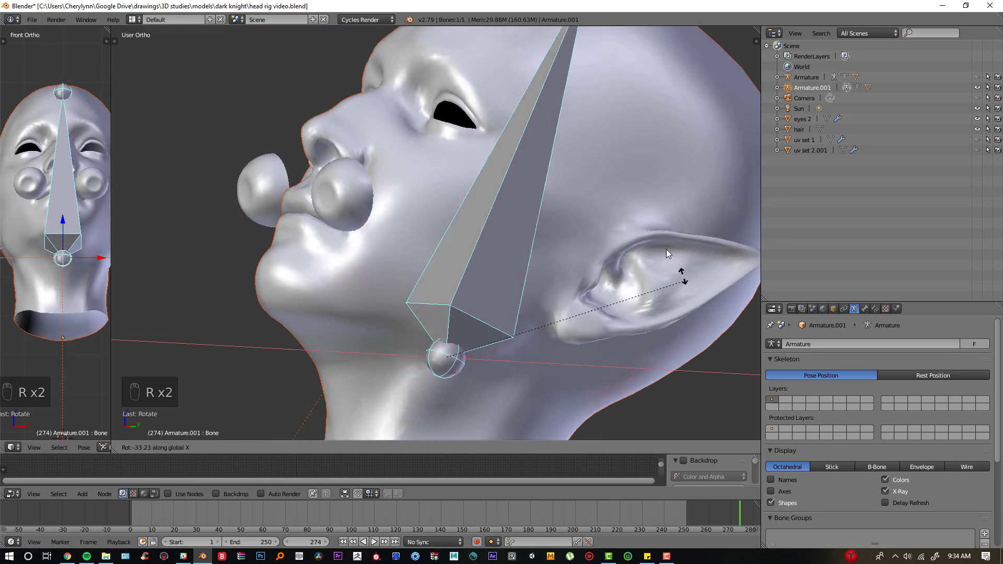
{"action": "left_click", "coordinate": [572, 182]}
{"action": "key", "text": "alt+r"}
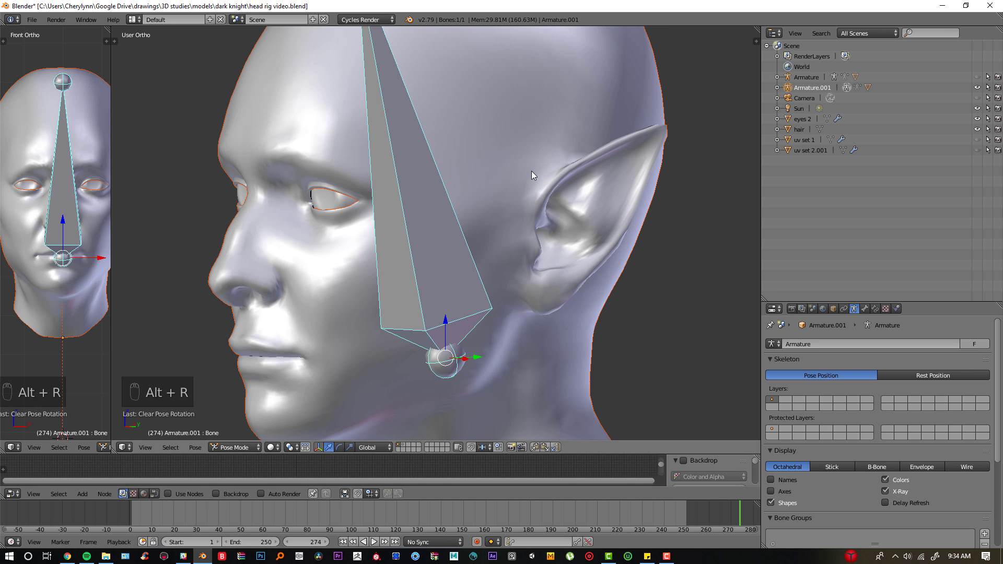
{"action": "key", "text": "alt+g"}
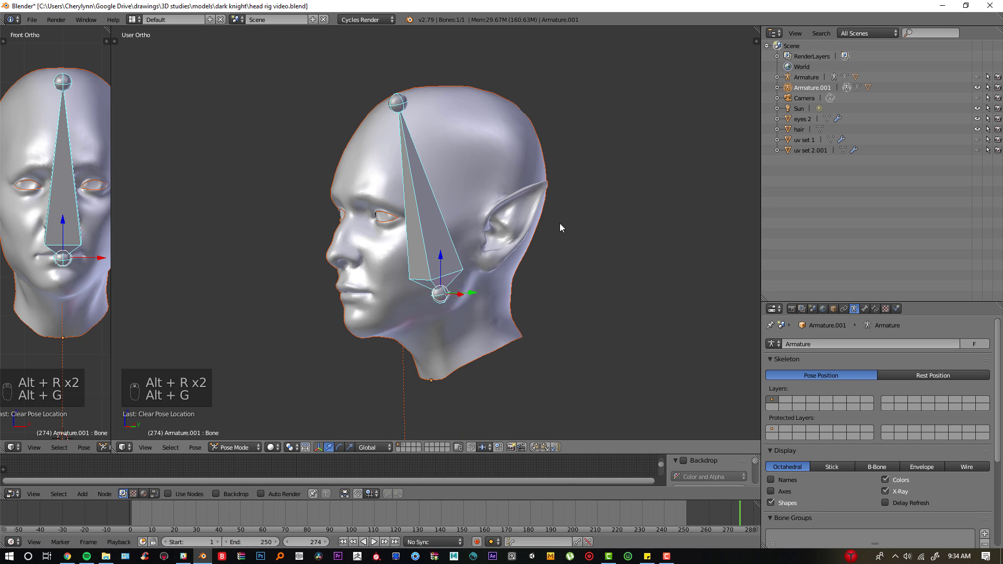
{"action": "key", "text": "r"}
{"action": "key", "text": "x"}
{"action": "key", "text": "alt+r"}
{"action": "key", "text": "alt+g"}
Step: Select the eyes 2 mesh and apply its modifier
{"action": "scroll", "coordinate": [572, 203], "scroll_direction": "up", "scroll_amount": 3}
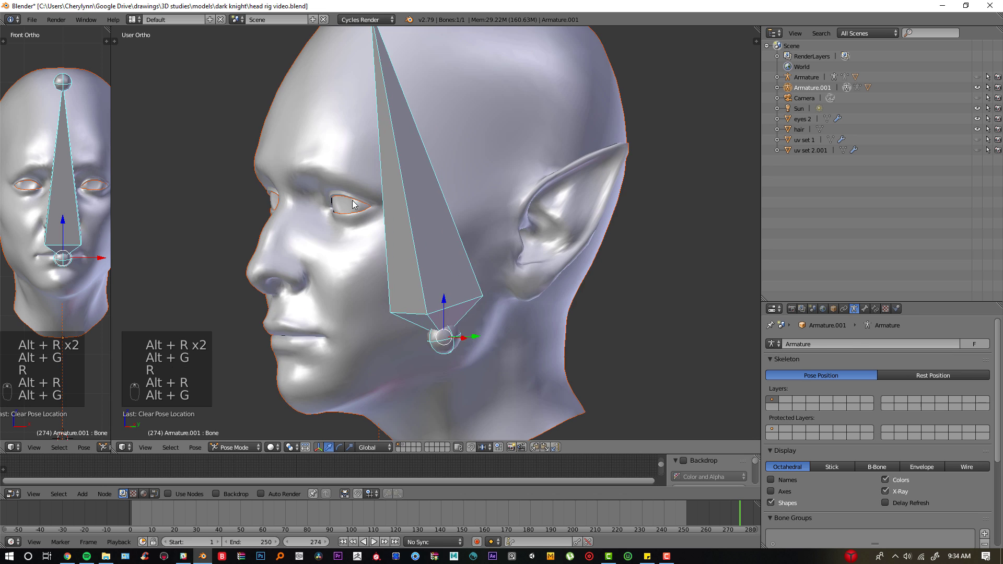
{"action": "right_click", "coordinate": [346, 206]}
{"action": "middle_click_drag", "start_coordinate": [346, 206], "coordinate": [467, 243]}
{"action": "key", "text": "Tab"}
{"action": "scroll", "coordinate": [585, 211], "scroll_direction": "up", "scroll_amount": 3}
{"action": "key", "text": "a"}
{"action": "key", "text": "a"}
{"action": "key", "text": "Tab"}
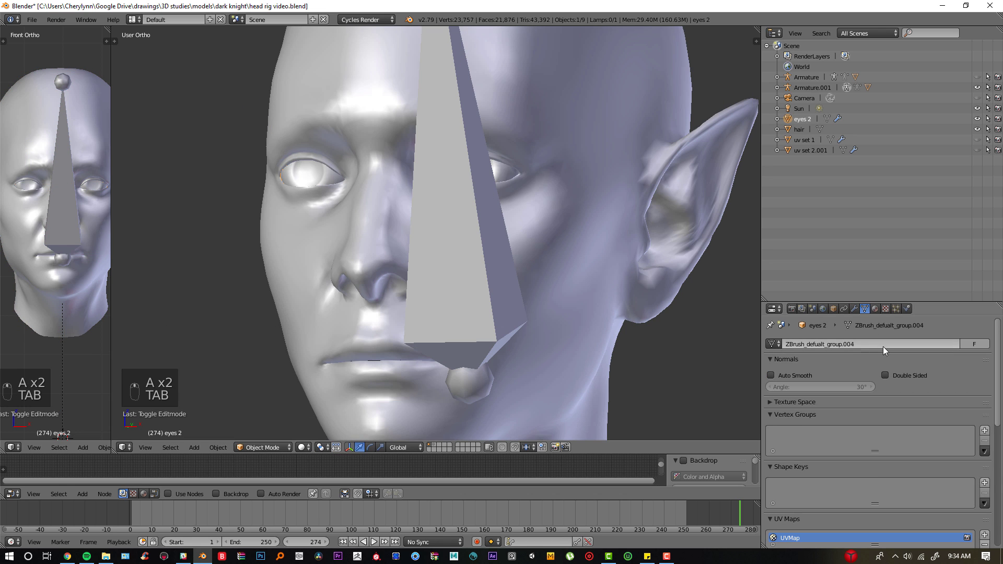
{"action": "left_click", "coordinate": [855, 308]}
{"action": "left_click", "coordinate": [824, 376]}
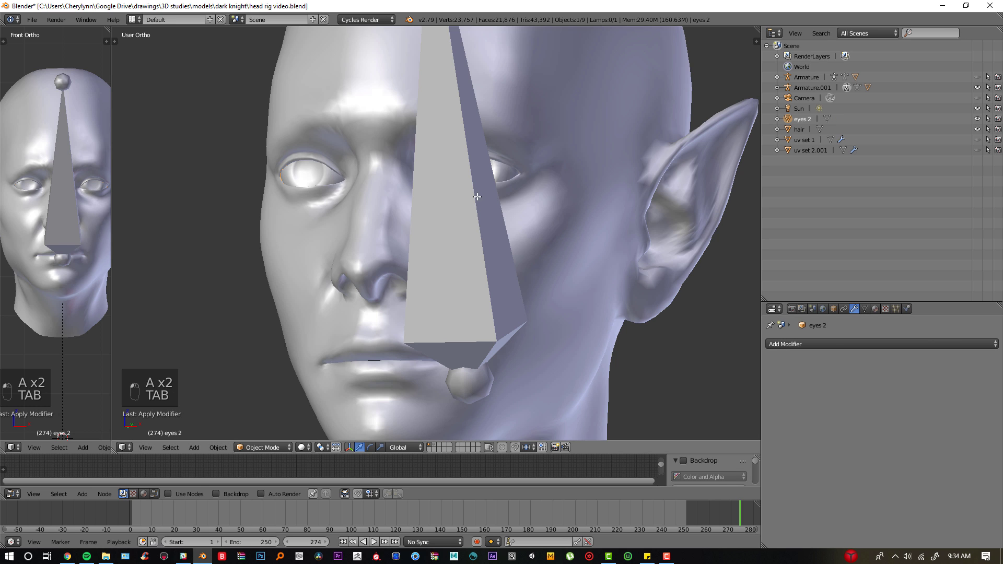
Step: Separate the eye under the model's left brow from the eyes 2 mesh into its own object, and return to Object Mode
{"action": "key", "text": "Tab"}
{"action": "middle_click_drag", "start_coordinate": [523, 235], "coordinate": [589, 232]}
{"action": "key", "text": "a"}
{"action": "key", "text": "a"}
{"action": "key", "text": "a"}
{"action": "key", "text": "l"}
{"action": "key", "text": "p"}
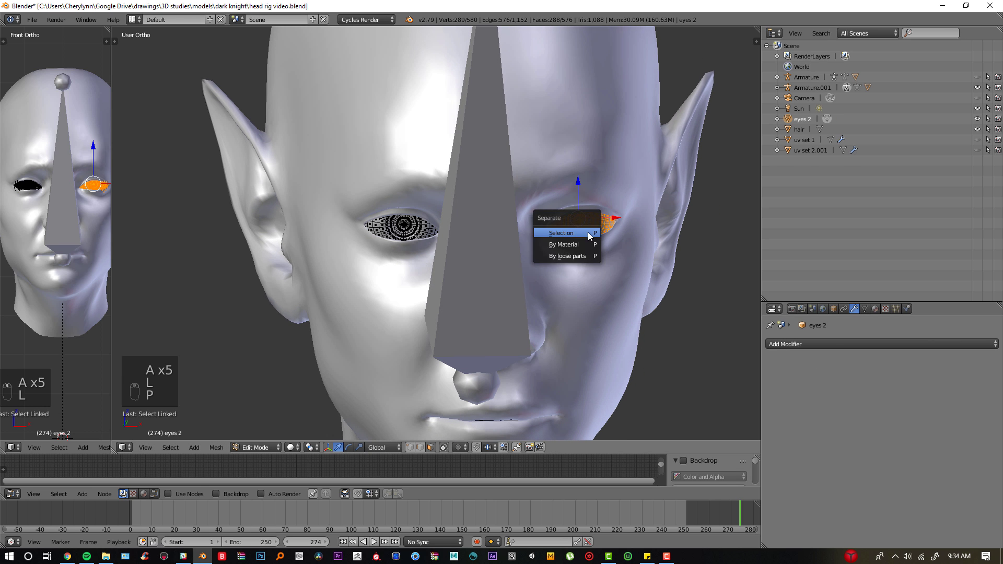
{"action": "left_click", "coordinate": [590, 232]}
{"action": "key", "text": "Tab"}
Step: Show the model in wireframe and rename the eyes 2 object as eye.l
{"action": "right_click", "coordinate": [565, 225]}
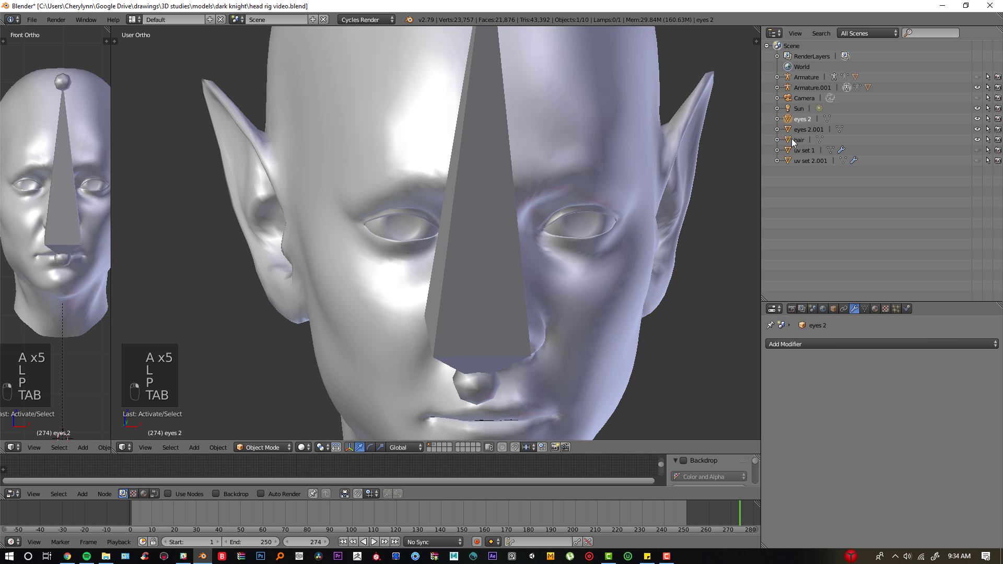
{"action": "key", "text": "z"}
{"action": "double_click", "coordinate": [803, 120]}
{"action": "type", "text": "eye"}
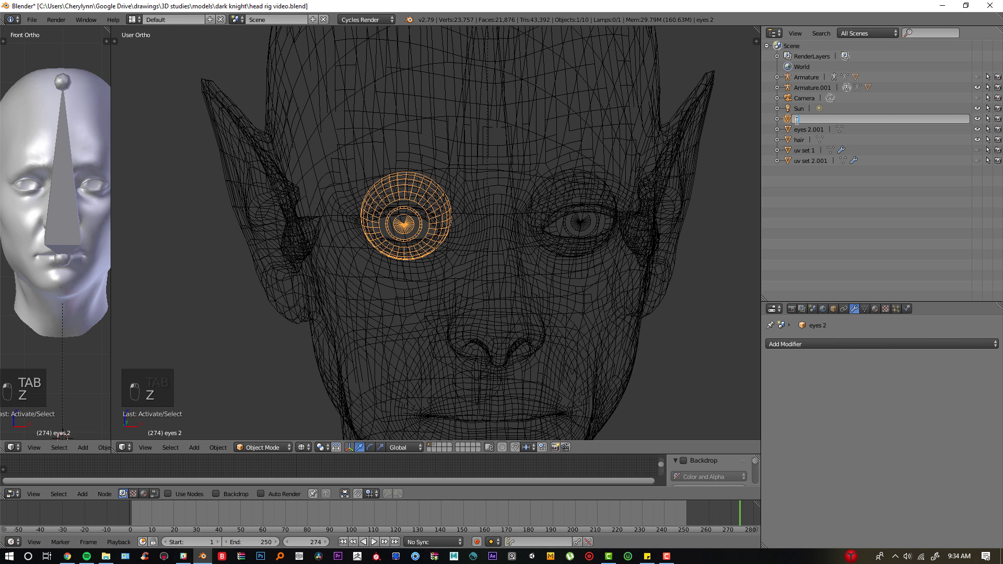
{"action": "type", "text": ".l"}
{"action": "key", "text": "Return"}
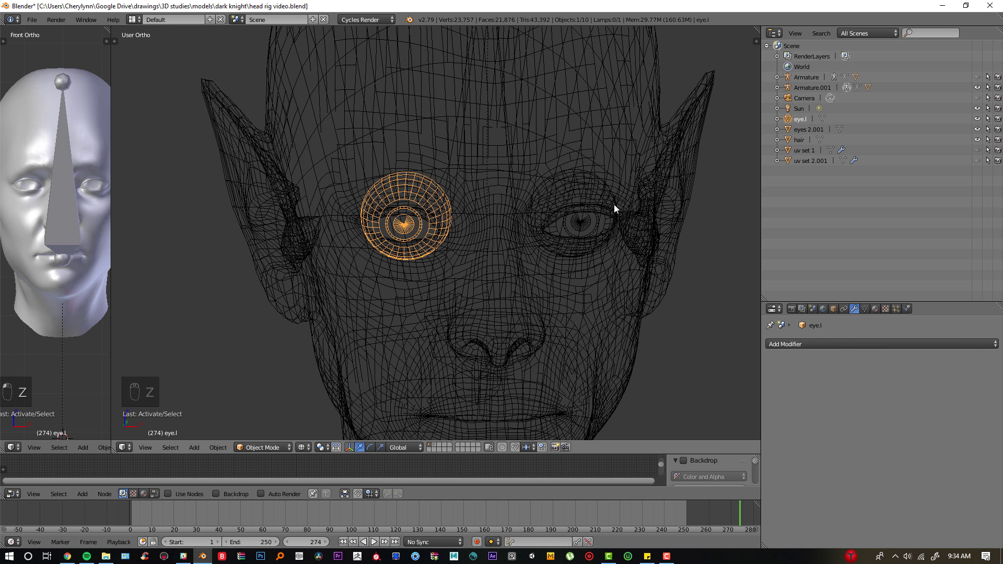
Step: Rename the separated eye object eyes 2.001 as eye.r
{"action": "right_click", "coordinate": [578, 220]}
{"action": "double_click", "coordinate": [803, 127]}
{"action": "type", "text": "eye.r"}
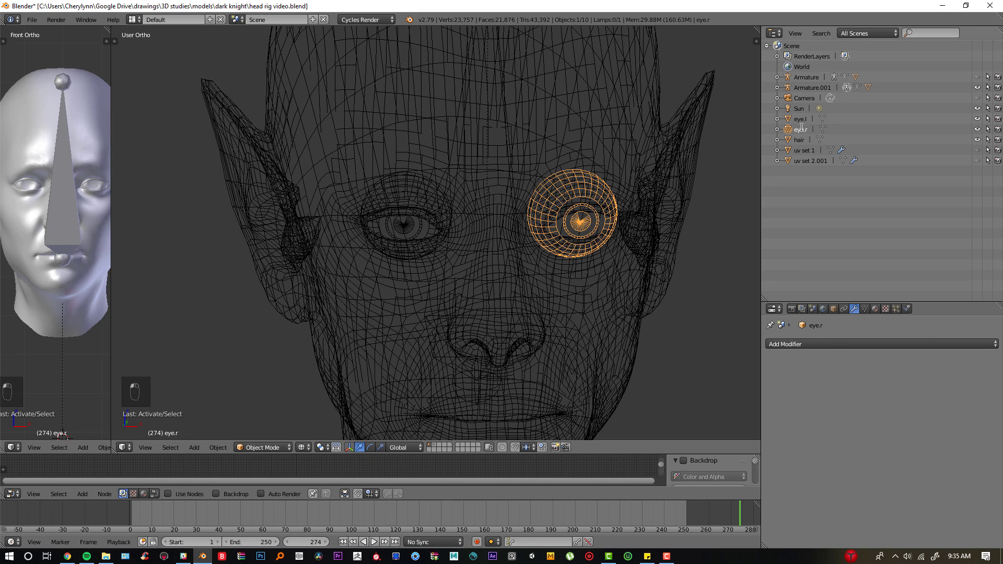
Step: Select eye.l and eye.r, add the armature's head bone to the selection, and return to solid shading
{"action": "right_click", "coordinate": [401, 224]}
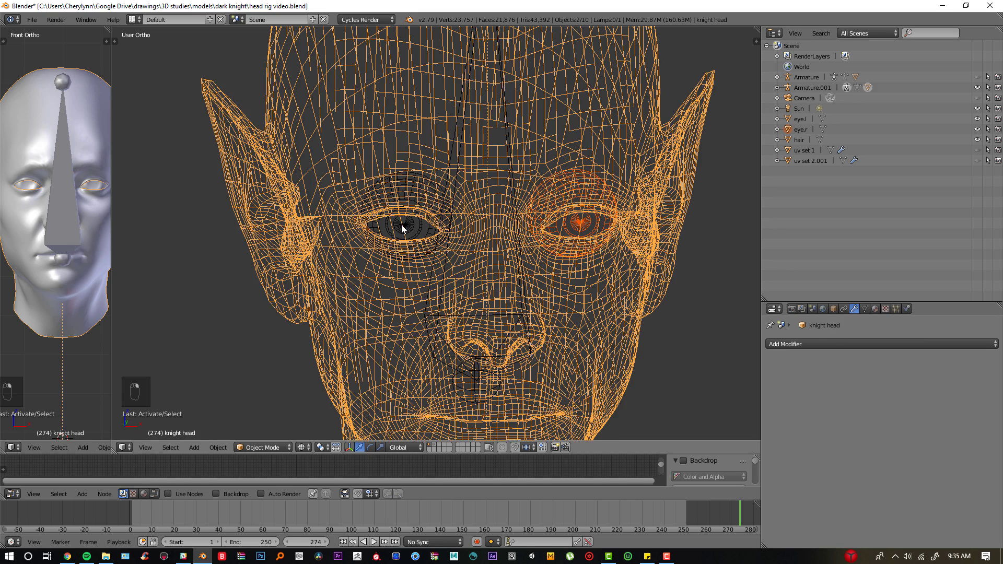
{"action": "right_click", "coordinate": [401, 224]}
{"action": "right_click", "coordinate": [560, 231]}
{"action": "right_click", "coordinate": [400, 239]}
{"action": "right_click", "coordinate": [407, 233]}
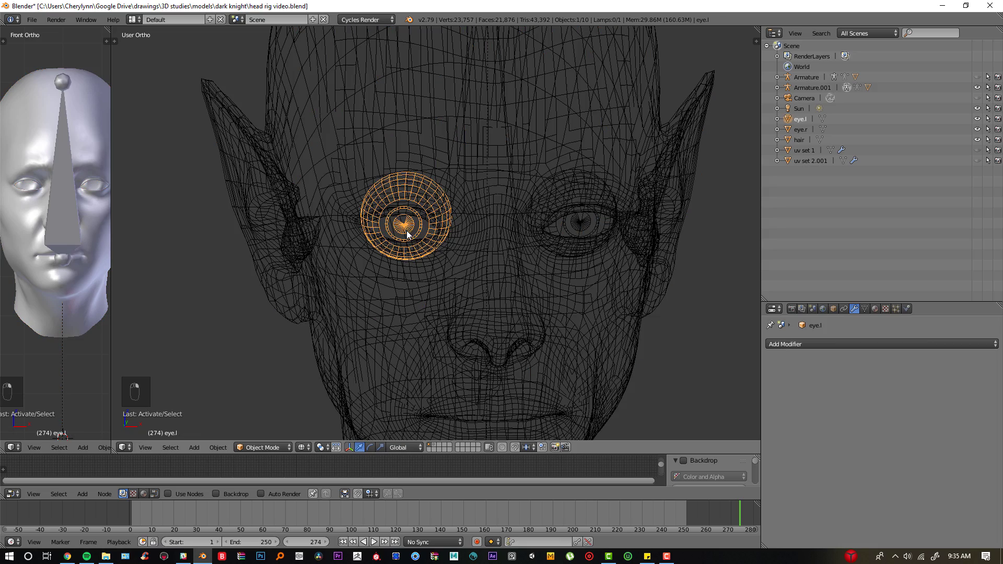
{"action": "right_click", "coordinate": [588, 222], "text": "shift"}
{"action": "middle_click_drag", "start_coordinate": [587, 223], "coordinate": [557, 217]}
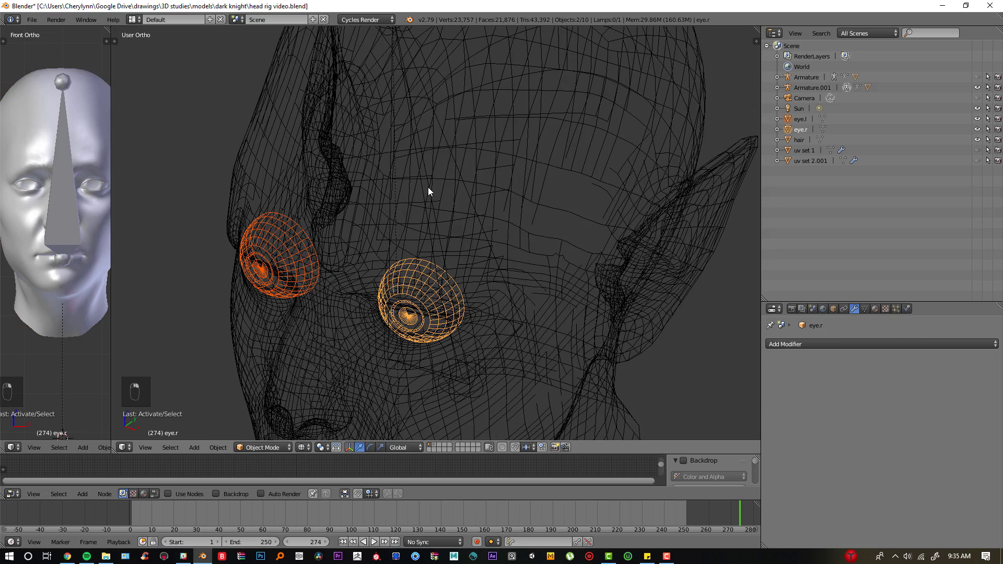
{"action": "right_click", "coordinate": [428, 187], "text": "shift"}
{"action": "key", "text": "z"}
{"action": "scroll", "coordinate": [472, 198], "scroll_direction": "down", "scroll_amount": 1}
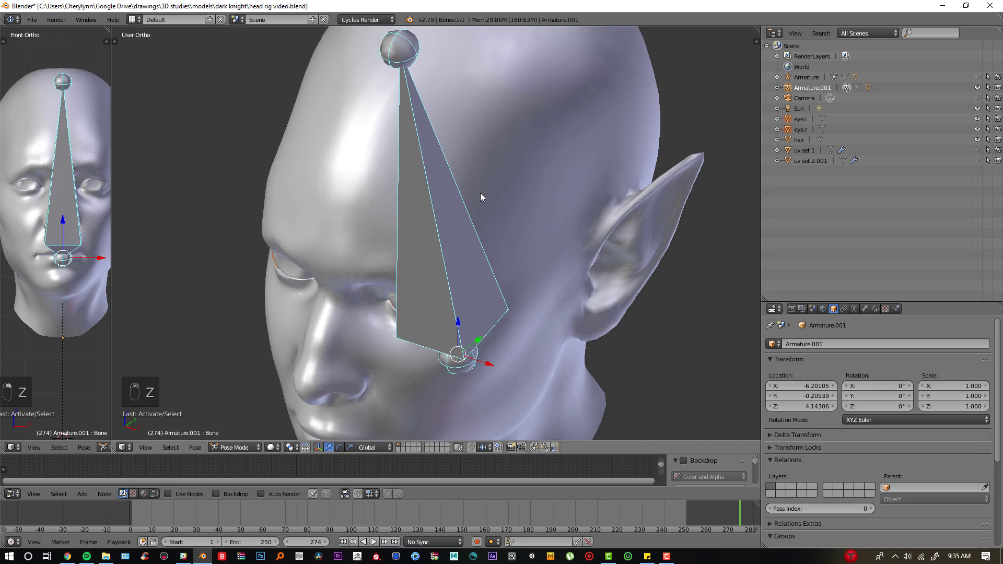
Step: Select both eyes with the armature's head bone as the active selection, and parent the eyes to it using the Bone option
{"action": "scroll", "coordinate": [481, 194], "scroll_direction": "up", "scroll_amount": 1}
{"action": "middle_click_drag", "start_coordinate": [268, 277], "coordinate": [289, 257]}
{"action": "right_click", "coordinate": [288, 257]}
{"action": "scroll", "coordinate": [288, 258], "scroll_direction": "up", "scroll_amount": 1}
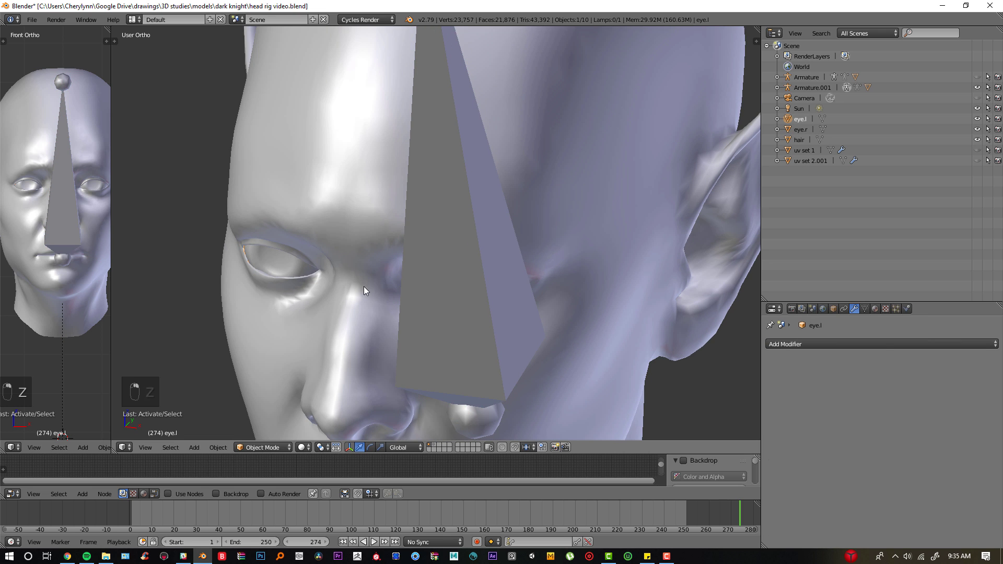
{"action": "scroll", "coordinate": [366, 286], "scroll_direction": "up", "scroll_amount": 1}
{"action": "middle_click_drag", "start_coordinate": [376, 284], "coordinate": [478, 272]}
{"action": "right_click", "coordinate": [625, 249], "text": "shift"}
{"action": "scroll", "coordinate": [627, 247], "scroll_direction": "down", "scroll_amount": 2}
{"action": "middle_click_drag", "start_coordinate": [627, 248], "coordinate": [443, 216]}
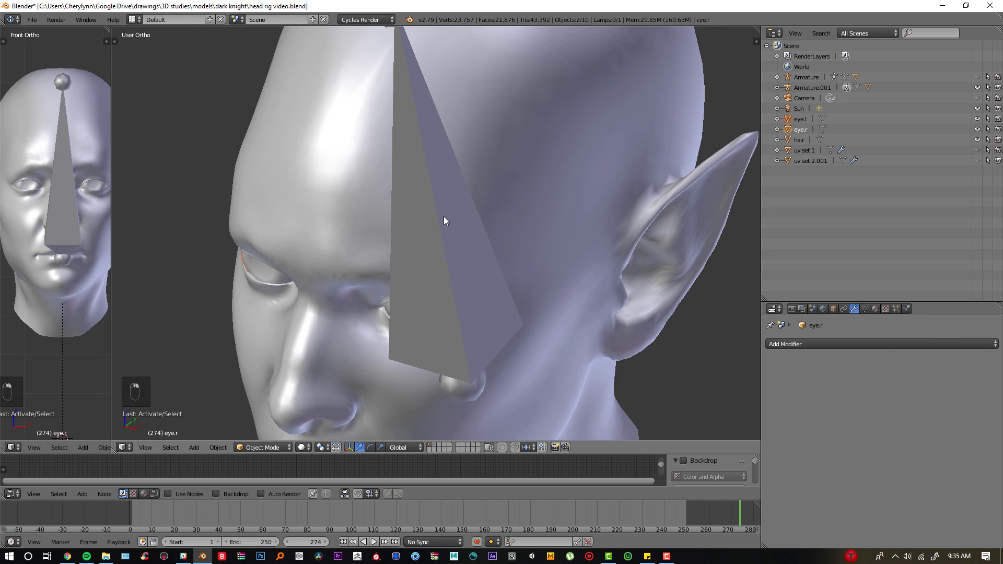
{"action": "right_click", "coordinate": [434, 205]}
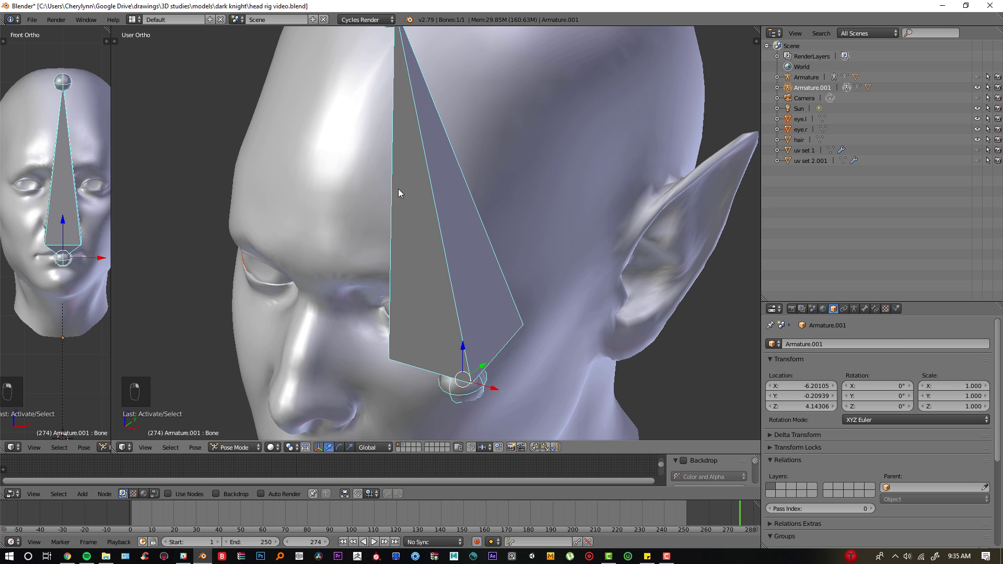
{"action": "middle_click_drag", "start_coordinate": [543, 232], "coordinate": [378, 231]}
{"action": "middle_click_drag", "start_coordinate": [329, 340], "coordinate": [444, 228]}
{"action": "key", "text": "ctrl+p"}
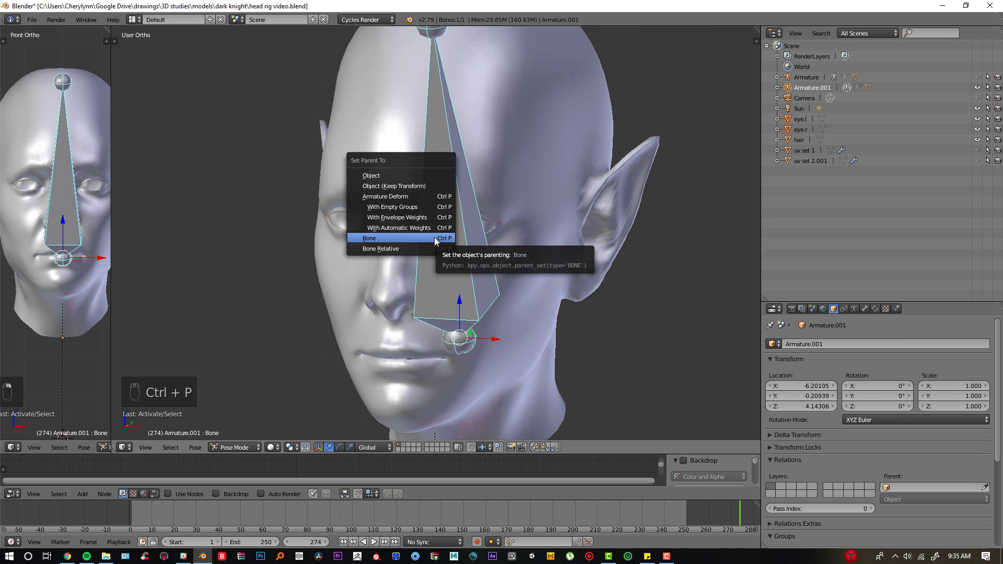
{"action": "left_click", "coordinate": [435, 238]}
Step: Test the eye parenting by rotating the head bone forward about the global X axis, and clear its pose rotation
{"action": "mouse_move", "coordinate": [435, 238]}
{"action": "middle_mouse_down"}
{"action": "mouse_move", "coordinate": [546, 261]}
{"action": "mouse_move", "coordinate": [449, 245]}
{"action": "middle_mouse_up"}
{"action": "right_click", "coordinate": [450, 246]}
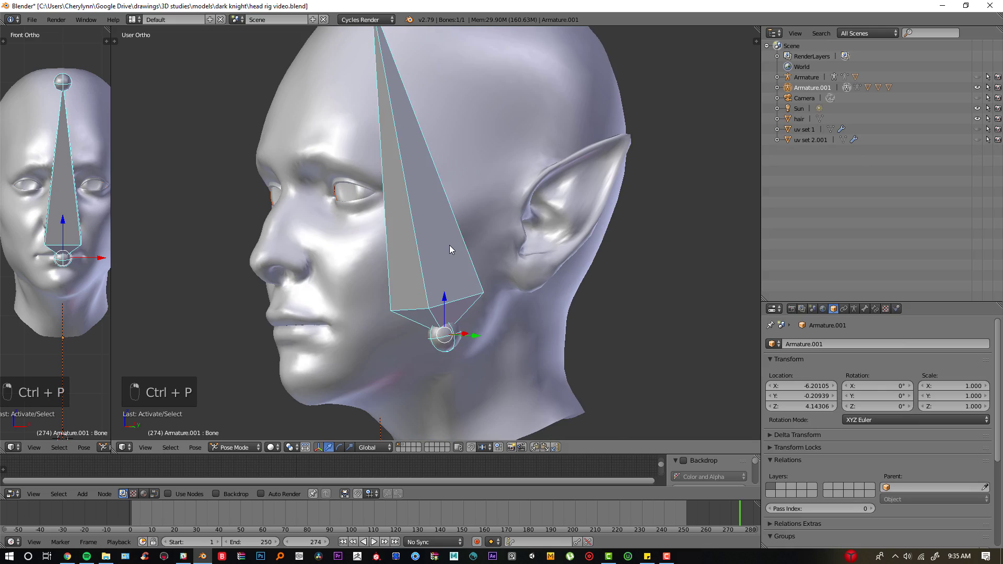
{"action": "key", "text": "r"}
{"action": "key", "text": "x"}
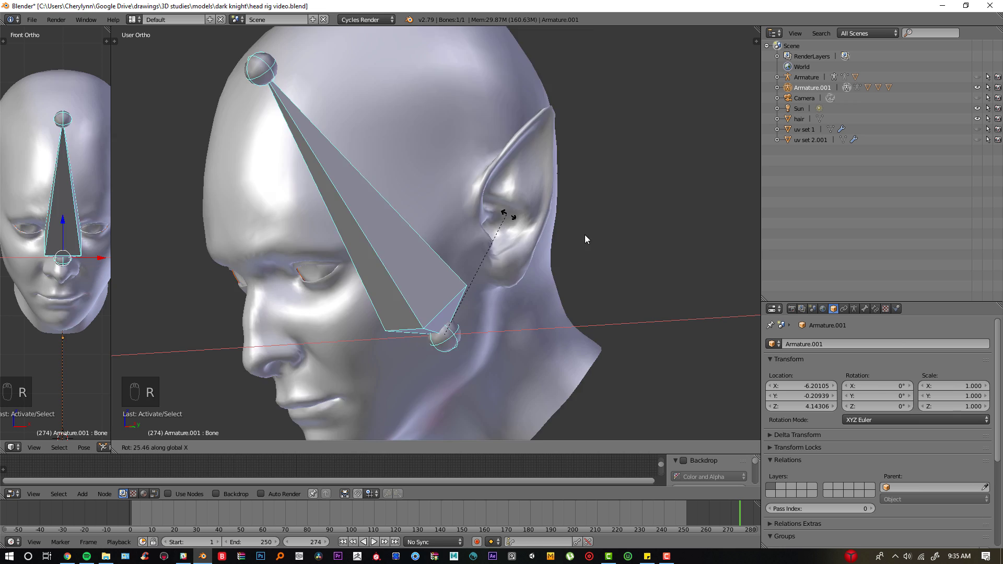
{"action": "left_click", "coordinate": [548, 261]}
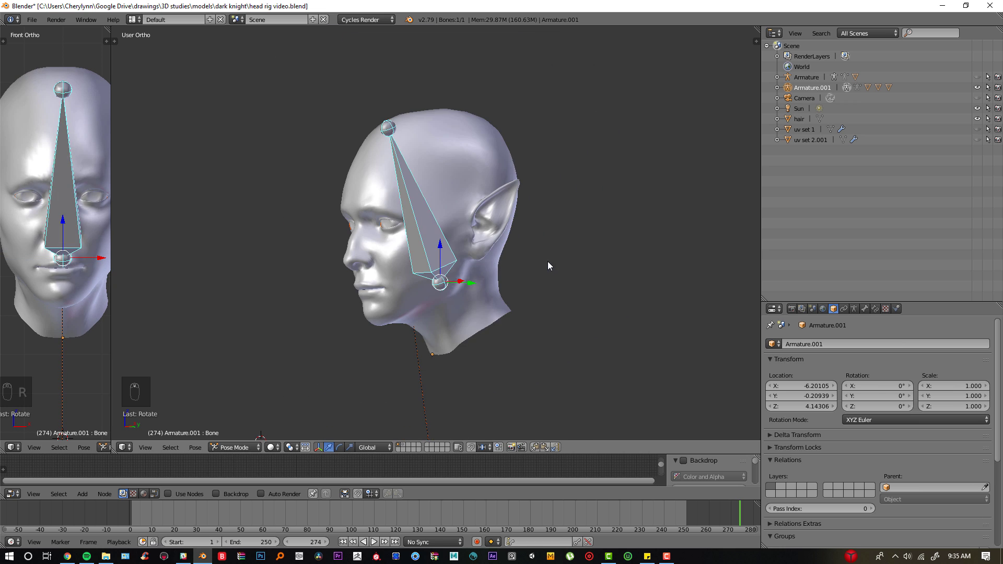
{"action": "key", "text": "alt+r"}
{"action": "key", "text": "KP_1"}
{"action": "scroll", "coordinate": [510, 248], "scroll_direction": "down", "scroll_amount": 3}
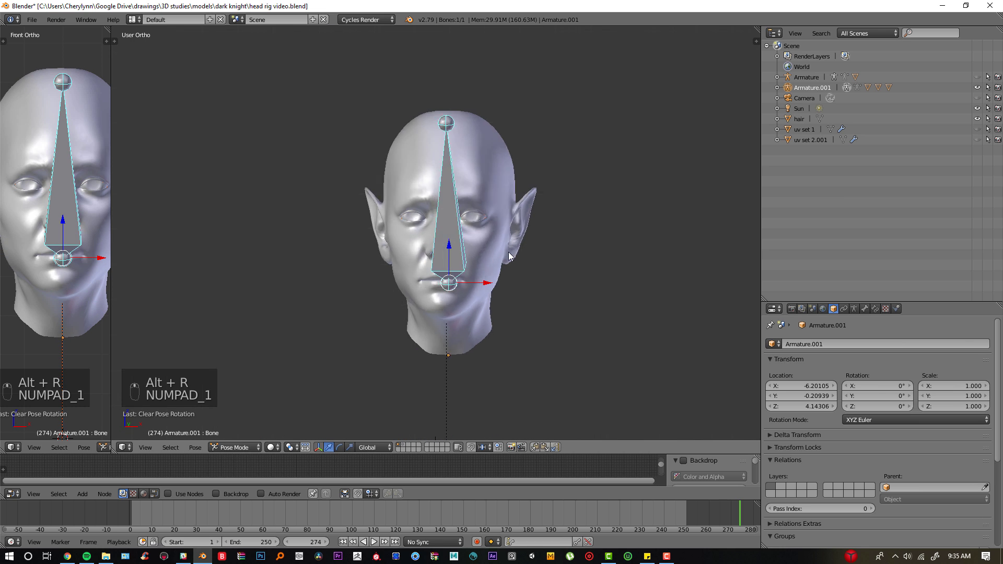
Step: Try tilting the head bone backward about the global X axis, clear the pose rotation, and deselect everything
{"action": "middle_click_drag", "start_coordinate": [509, 252], "coordinate": [484, 237]}
{"action": "key", "text": "KP_1"}
{"action": "middle_click_drag", "start_coordinate": [465, 197], "coordinate": [490, 262]}
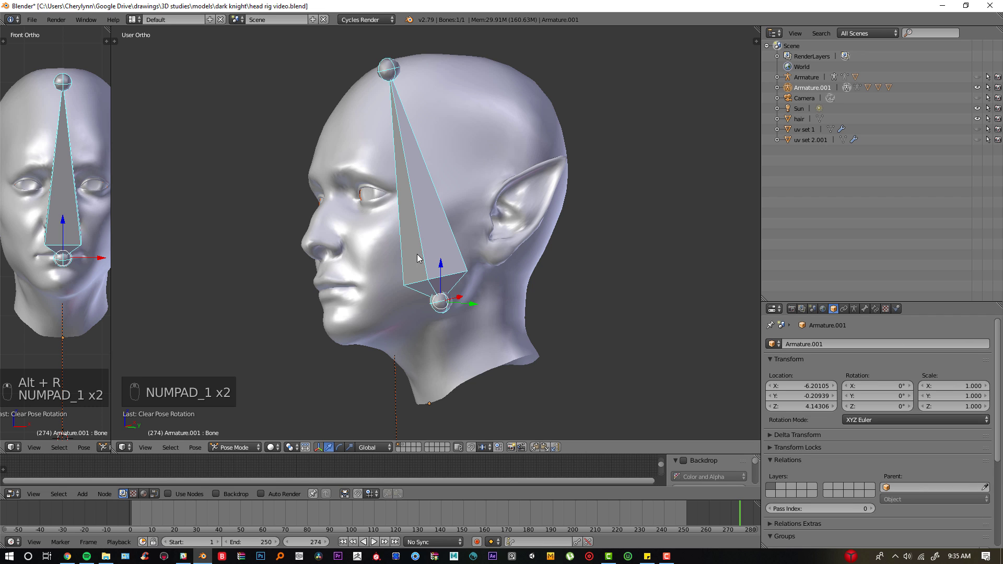
{"action": "middle_click_drag", "start_coordinate": [393, 212], "coordinate": [469, 196]}
{"action": "key", "text": "r"}
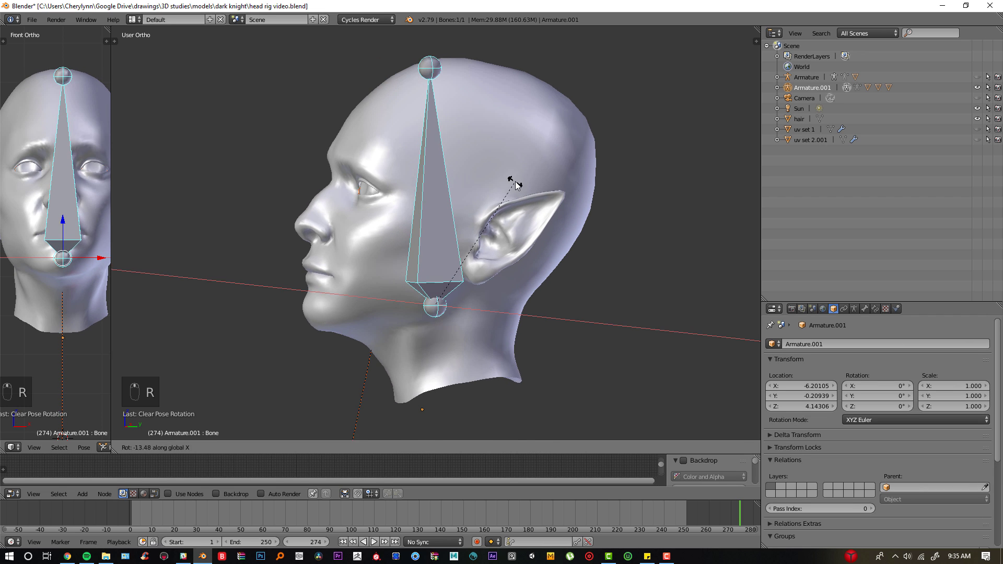
{"action": "key", "text": "alt+r"}
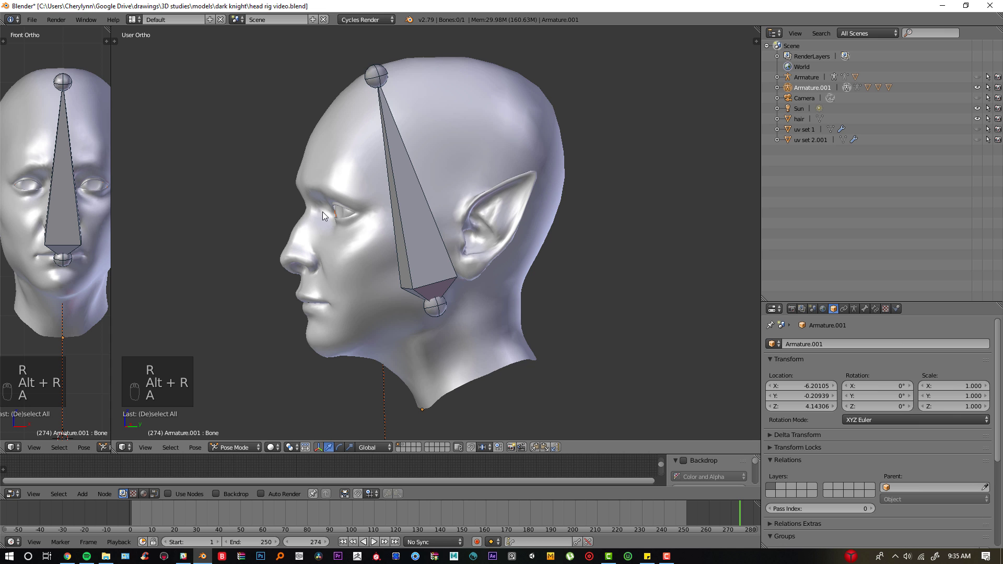
Step: Reselect the head bone, rotate it about the X axis once more, and undo and clear that rotation
{"action": "right_click", "coordinate": [409, 204]}
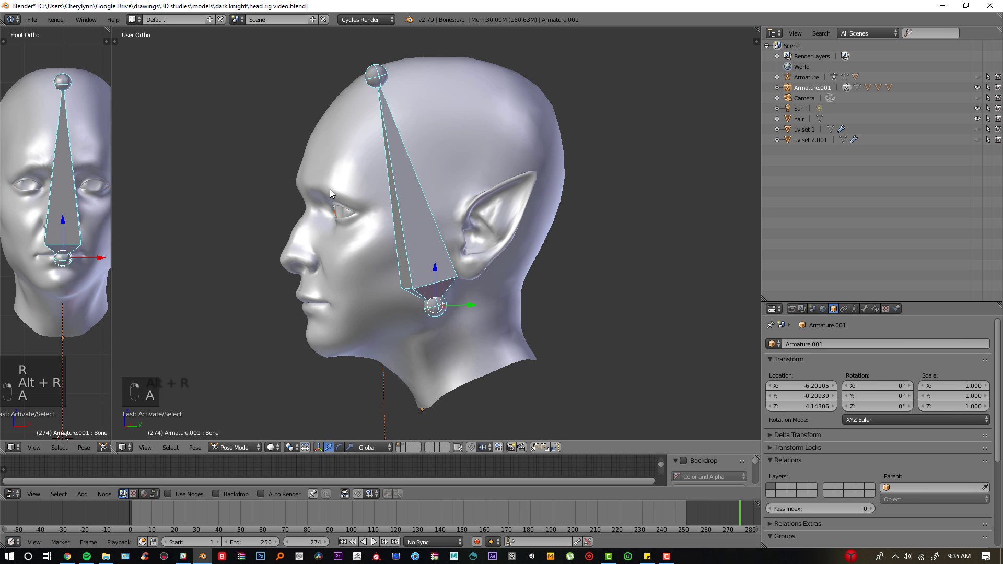
{"action": "scroll", "coordinate": [330, 189], "scroll_direction": "up", "scroll_amount": 2}
{"action": "key", "text": "r"}
{"action": "key", "text": "x"}
{"action": "left_click", "coordinate": [491, 199]}
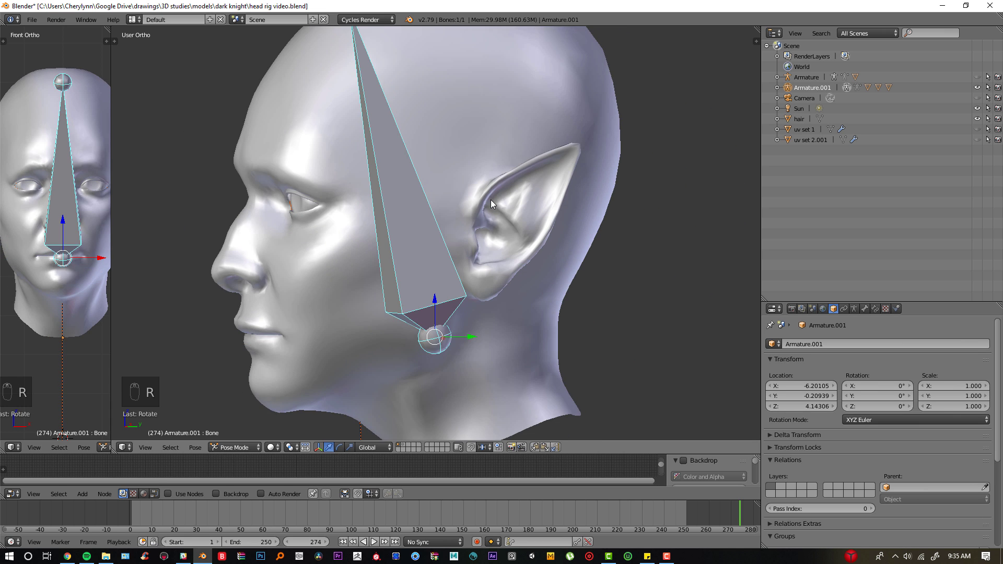
{"action": "key", "text": "ctrl+z"}
{"action": "key", "text": "alt+r"}
Step: Display the head's skin and eye textures in the main viewport, and reselect the head bone
{"action": "key", "text": "KP_1"}
{"action": "scroll", "coordinate": [485, 199], "scroll_direction": "down", "scroll_amount": 6}
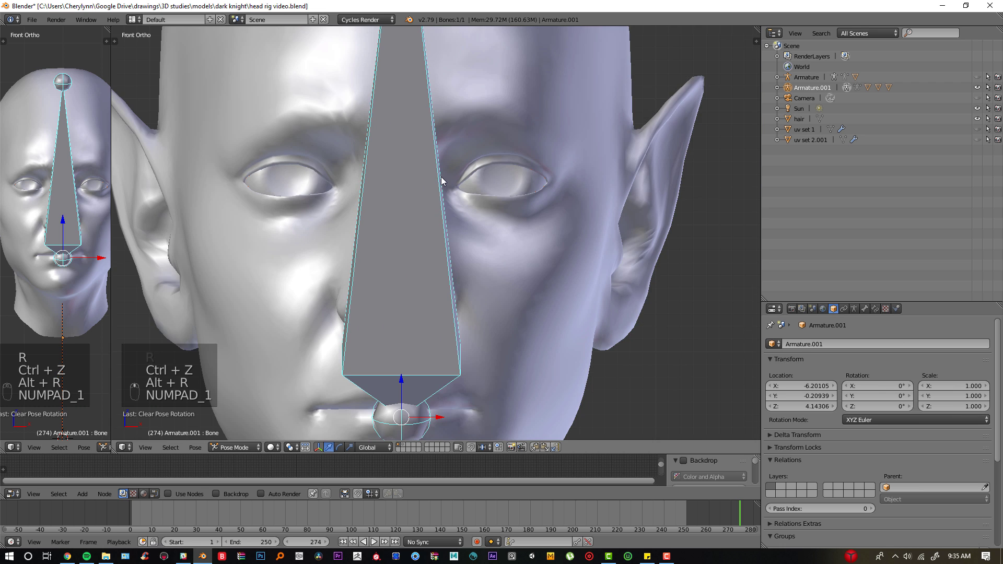
{"action": "scroll", "coordinate": [481, 196], "scroll_direction": "up", "scroll_amount": 2, "text": "shift"}
{"action": "scroll", "coordinate": [435, 224], "scroll_direction": "up", "scroll_amount": 4}
{"action": "right_click", "coordinate": [337, 390]}
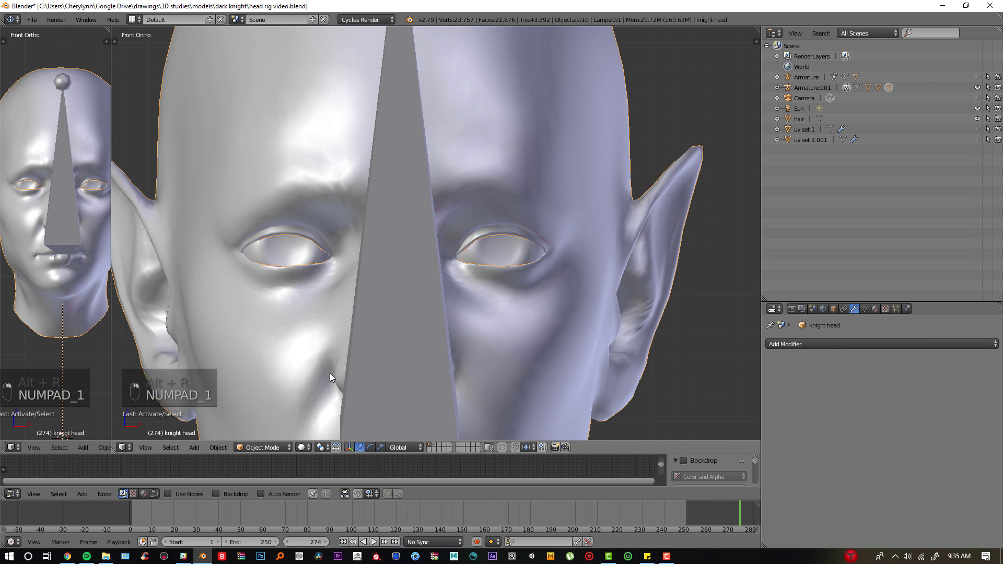
{"action": "left_click", "coordinate": [302, 447]}
{"action": "left_click", "coordinate": [319, 401]}
{"action": "right_click", "coordinate": [404, 258]}
{"action": "scroll", "coordinate": [404, 258], "scroll_direction": "down", "scroll_amount": 3}
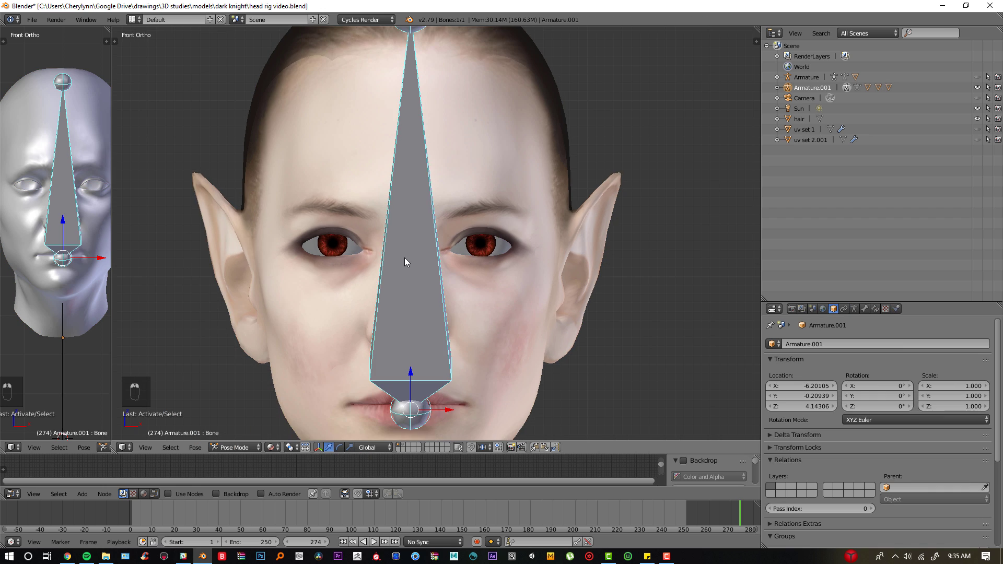
Step: Show the head in right orthographic view and put its armature into Edit Mode
{"action": "key", "text": "KP_3"}
{"action": "scroll", "coordinate": [408, 242], "scroll_direction": "up", "scroll_amount": 3}
{"action": "key", "text": "Tab"}
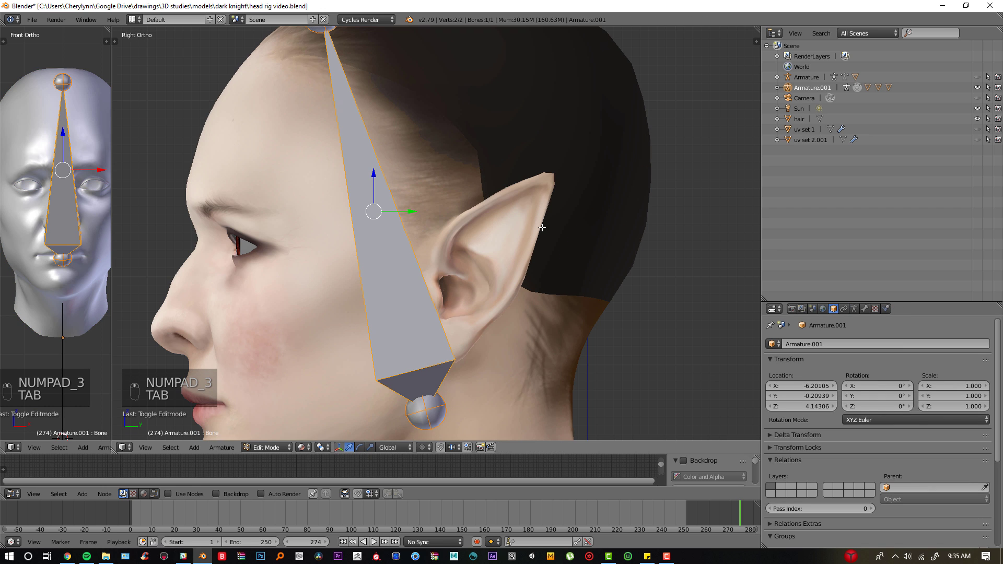
{"action": "key", "text": "Tab"}
{"action": "key", "text": "Tab"}
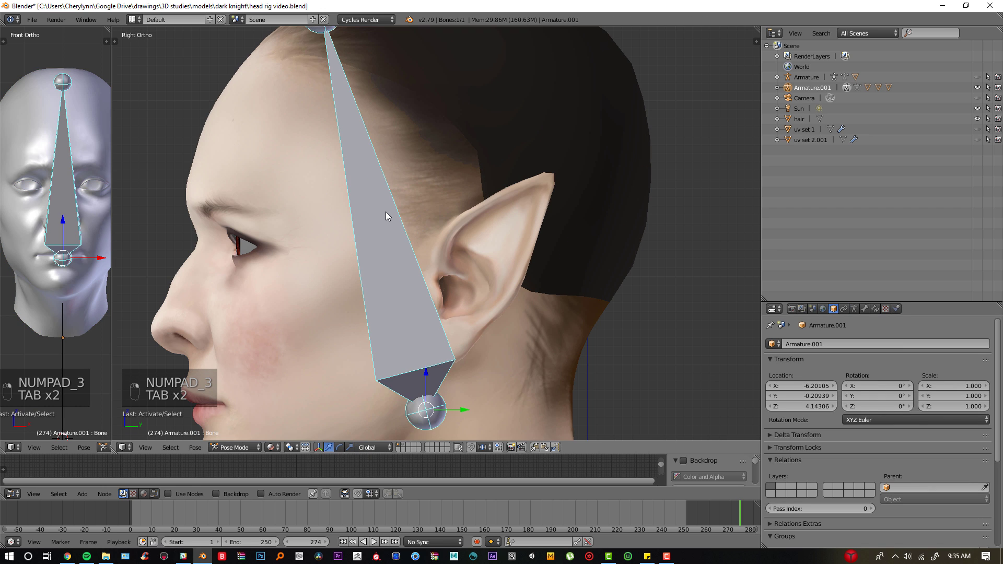
{"action": "scroll", "coordinate": [352, 249], "scroll_direction": "down", "scroll_amount": 2}
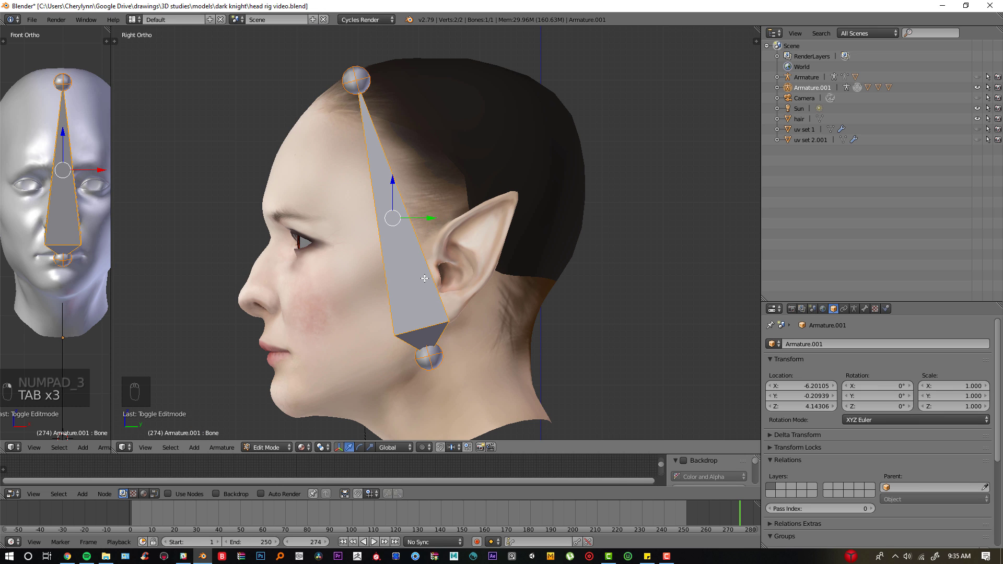
{"action": "key", "text": "shift+d"}
{"action": "left_click", "coordinate": [271, 231]}
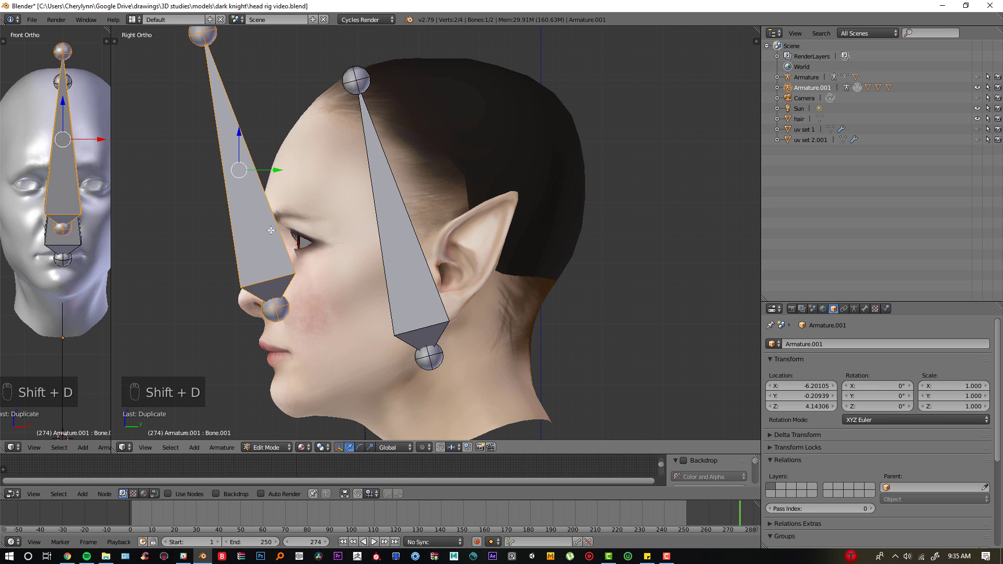
{"action": "key", "text": "ctrl+z"}
Step: Duplicate the head bone in front of the forehead and rotate the copy until it points forward, nearly horizontal
{"action": "key", "text": "shift+d"}
{"action": "left_click", "coordinate": [325, 309]}
{"action": "key", "text": "r"}
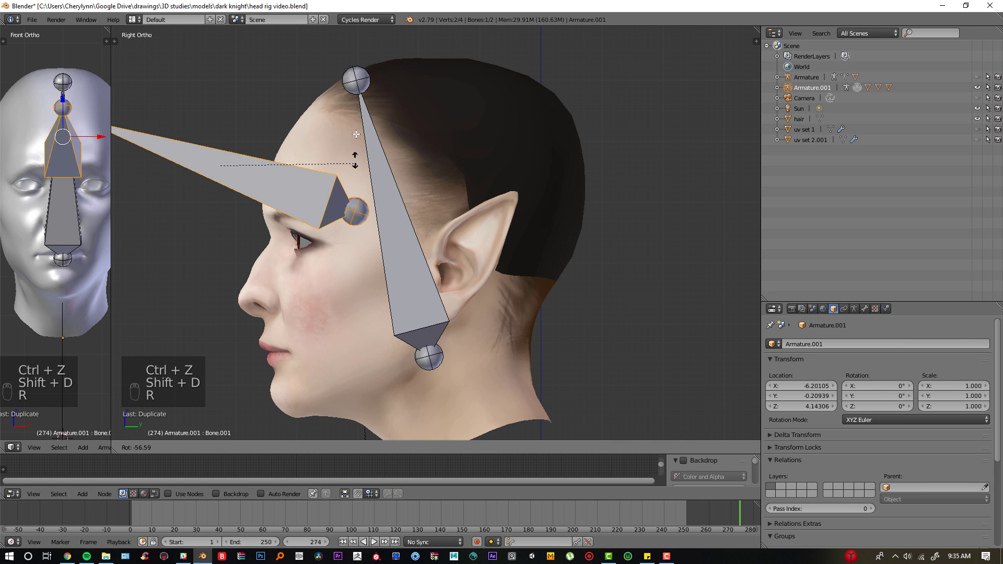
{"action": "left_click", "coordinate": [347, 108]}
Step: Scale the duplicated bone down to a small control bone and move it to the brow in side view
{"action": "key", "text": "s"}
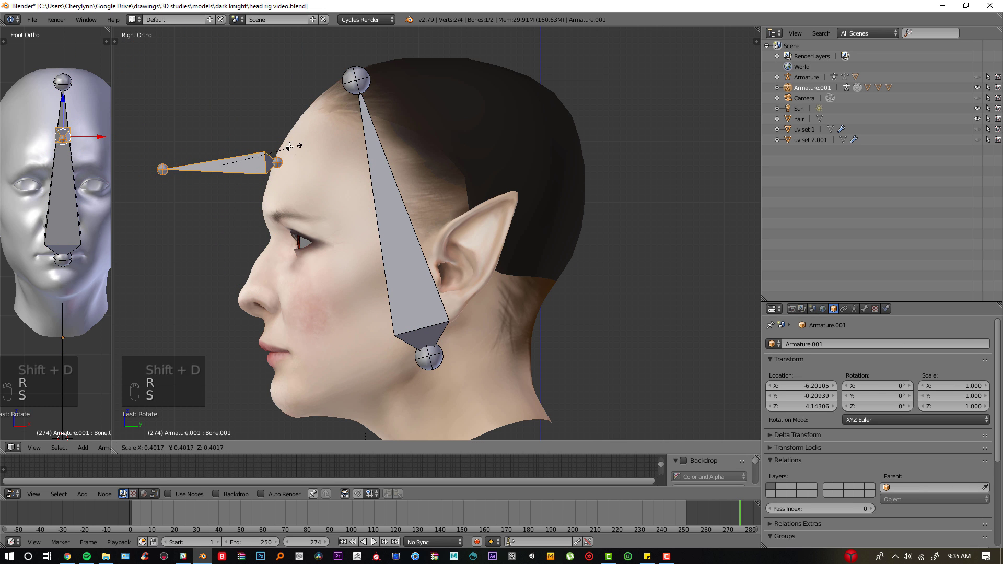
{"action": "left_click", "coordinate": [246, 158]}
{"action": "key", "text": "g"}
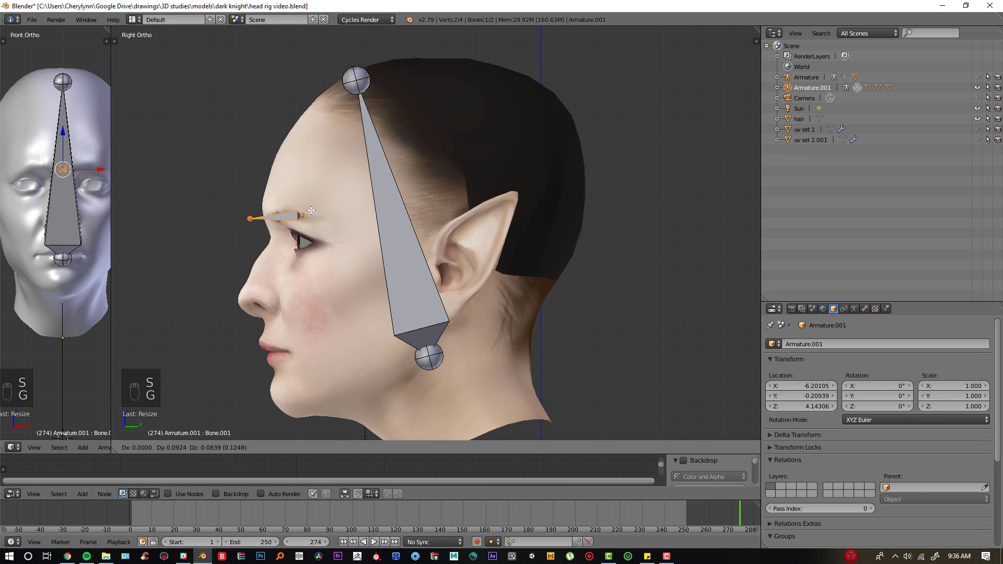
{"action": "left_click", "coordinate": [311, 211]}
Step: Move the small bone sideways in front view to the inner end of the model's left eyebrow
{"action": "key", "text": "KP_1"}
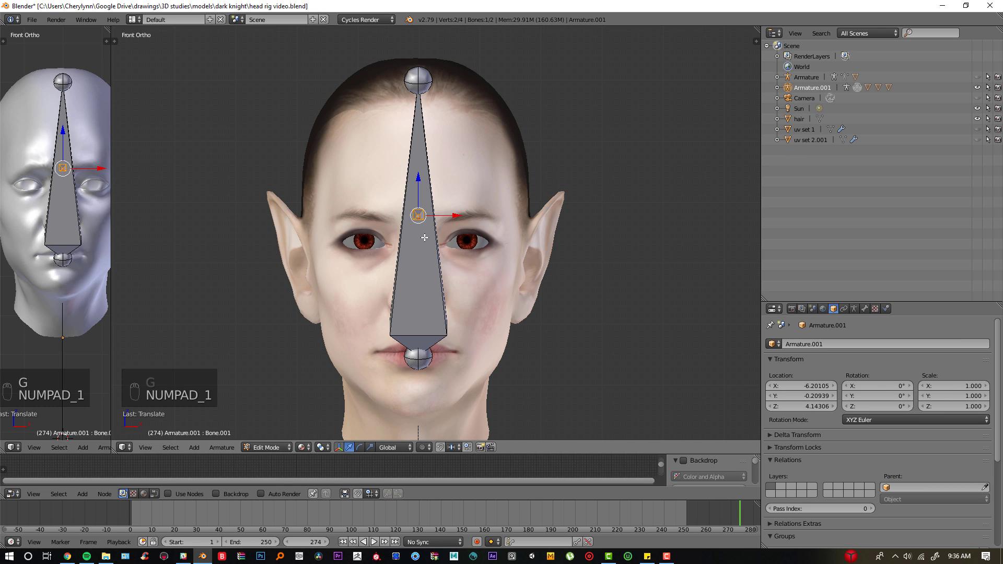
{"action": "key", "text": "g"}
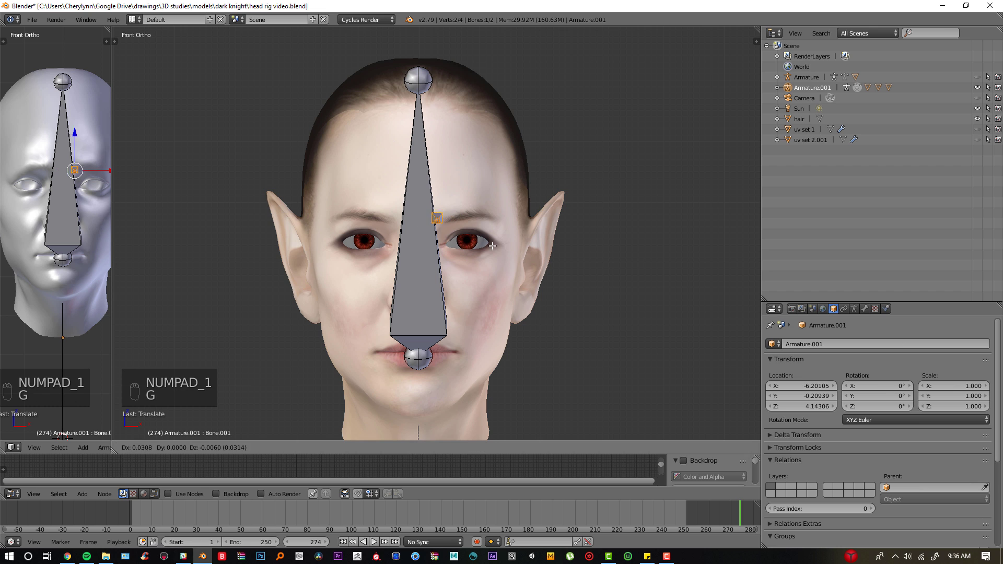
{"action": "left_click", "coordinate": [484, 241]}
{"action": "scroll", "coordinate": [465, 254], "scroll_direction": "up", "scroll_amount": 3}
{"action": "key", "text": "g"}
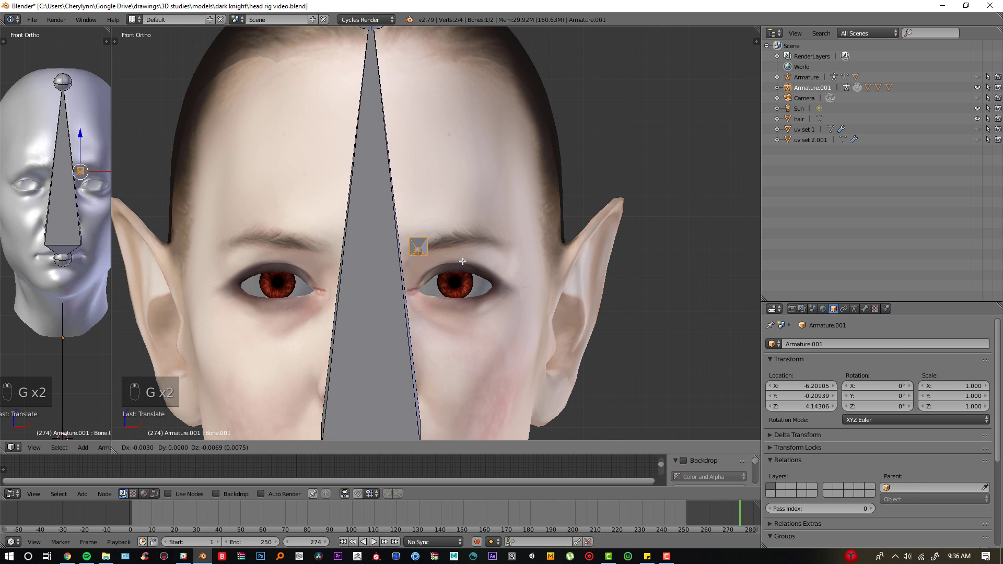
{"action": "left_click", "coordinate": [459, 266]}
{"action": "scroll", "coordinate": [457, 269], "scroll_direction": "down", "scroll_amount": 2}
{"action": "scroll", "coordinate": [446, 285], "scroll_direction": "up", "scroll_amount": 3}
{"action": "key", "text": "g"}
{"action": "left_click", "coordinate": [473, 236]}
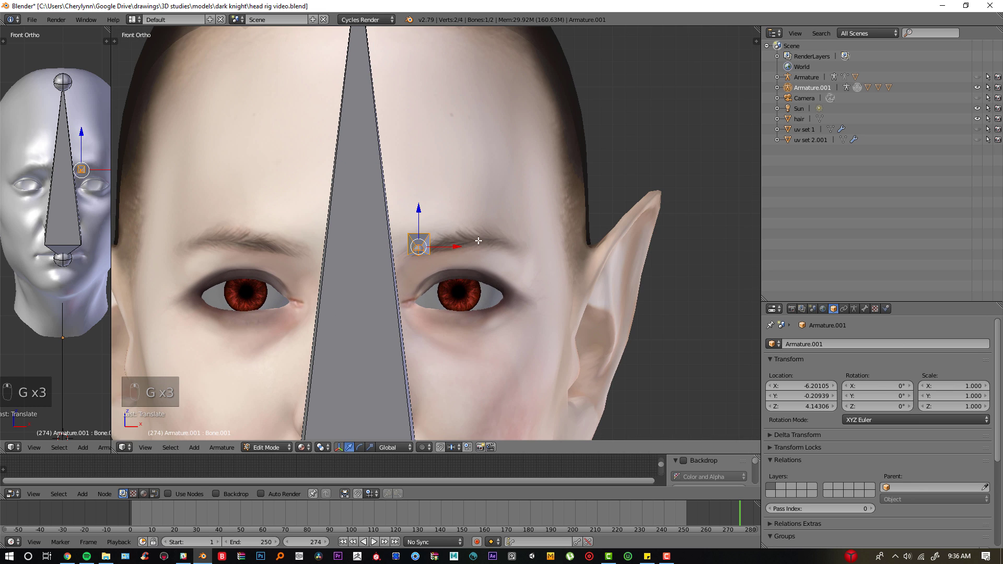
Step: Scale the inner brow bone down slightly and reposition it against the brow ridge in side view
{"action": "middle_click_drag", "start_coordinate": [475, 235], "coordinate": [376, 224]}
{"action": "key", "text": "KP_3"}
{"action": "scroll", "coordinate": [375, 229], "scroll_direction": "up", "scroll_amount": 3}
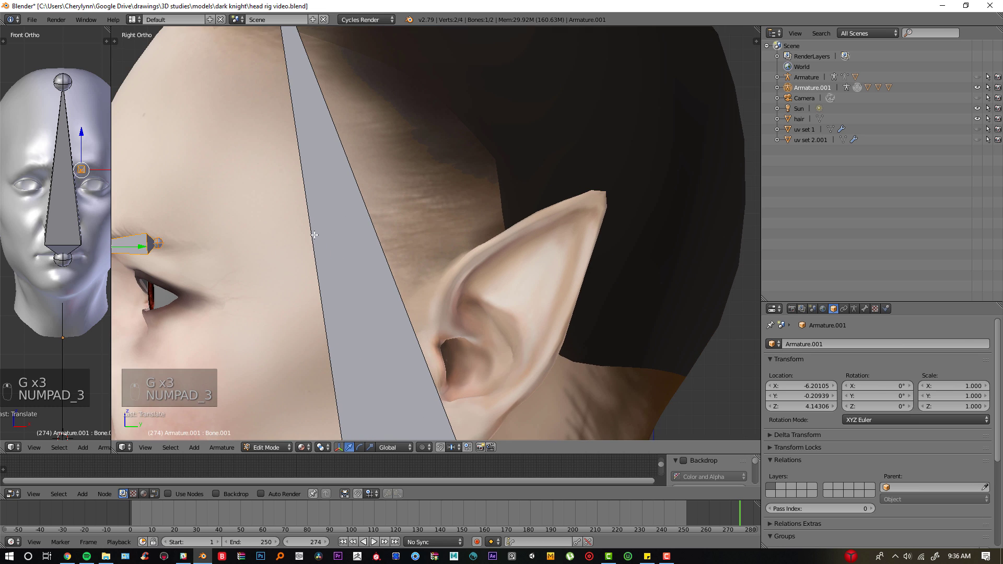
{"action": "middle_click_drag", "start_coordinate": [199, 222], "coordinate": [360, 215], "text": "shift"}
{"action": "scroll", "coordinate": [360, 215], "scroll_direction": "up", "scroll_amount": 1}
{"action": "key", "text": "g"}
{"action": "left_click", "coordinate": [316, 193]}
{"action": "key", "text": "s"}
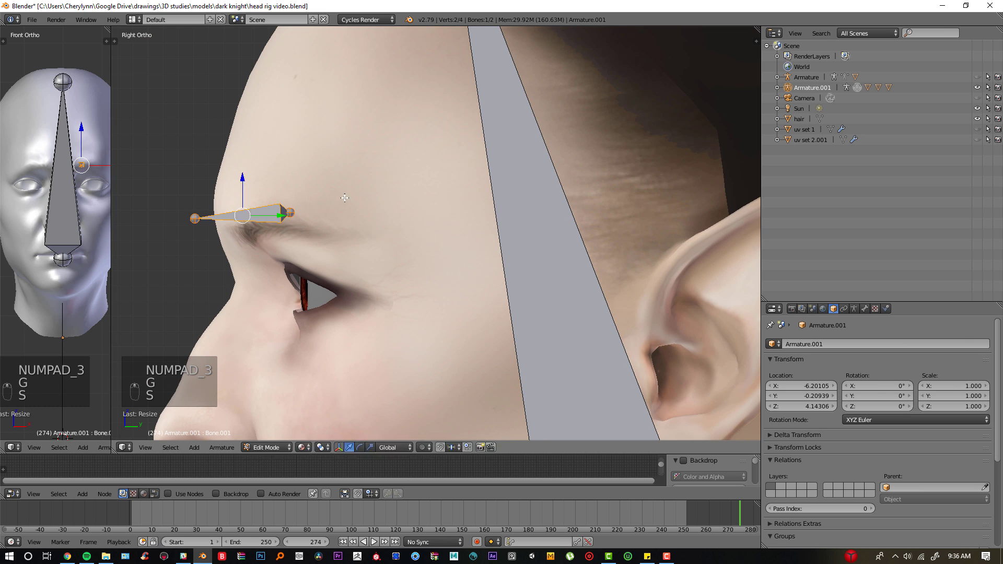
{"action": "key", "text": "g"}
{"action": "left_click", "coordinate": [342, 210]}
Step: Fine-tune the small bone's position in front view so it sits on the inner end of the model's left eyebrow
{"action": "key", "text": "KP_1"}
{"action": "key", "text": "g"}
{"action": "key", "text": "g"}
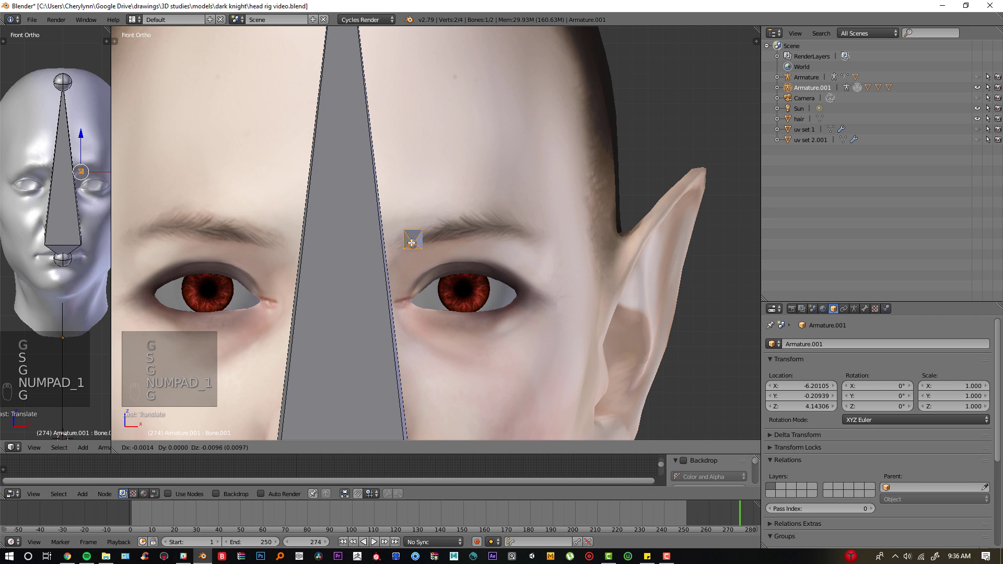
{"action": "key", "text": "g"}
{"action": "left_click", "coordinate": [415, 236]}
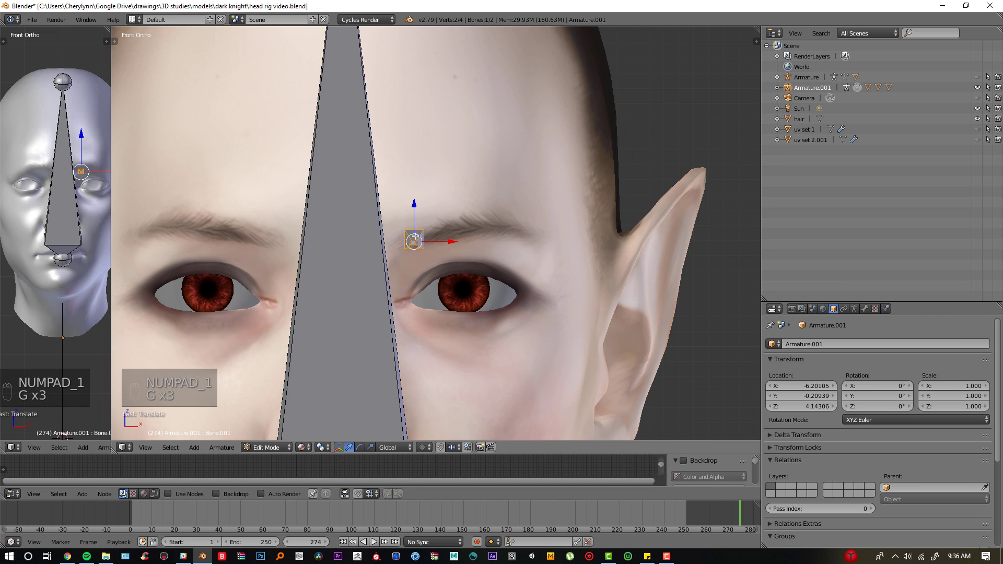
Step: Duplicate the inner brow bone twice, placing one copy at the eyebrow's arch and the other at its outer end
{"action": "key", "text": "shift+d"}
{"action": "left_click", "coordinate": [495, 216]}
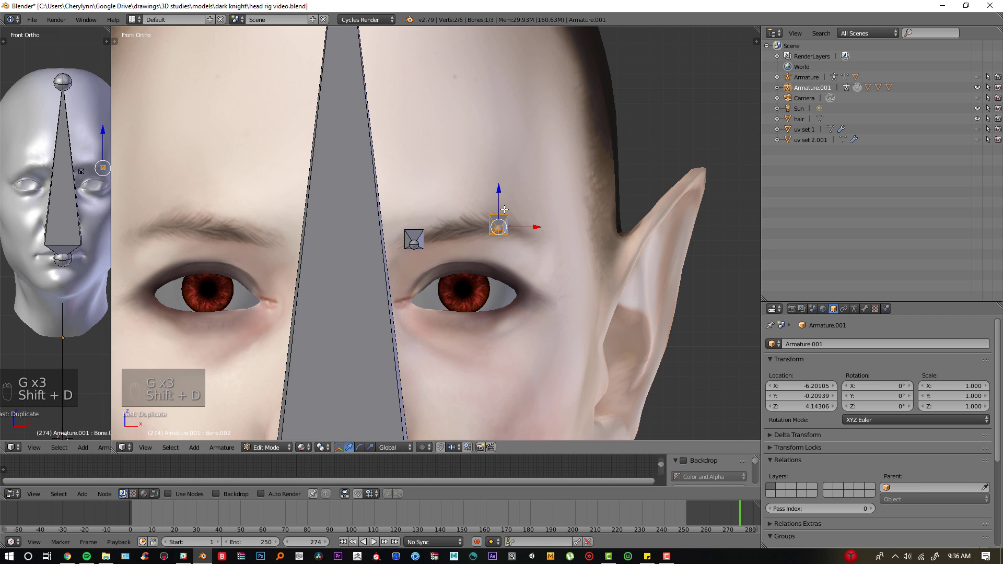
{"action": "key", "text": "g"}
{"action": "left_click", "coordinate": [492, 211]}
{"action": "key", "text": "shift+d"}
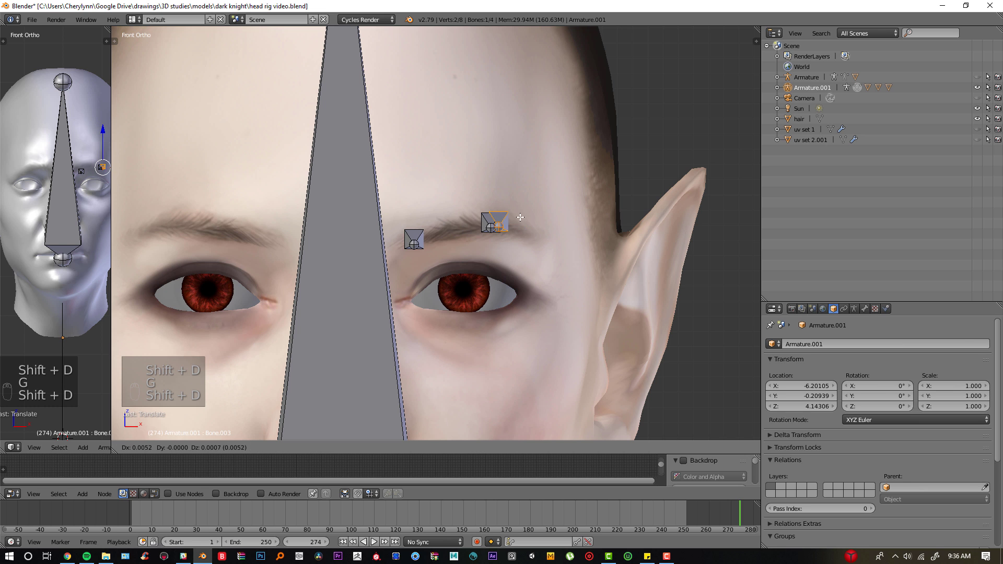
{"action": "left_click", "coordinate": [533, 230]}
Step: Move the outer and arch eyebrow bones back in depth so they follow the curve of the brow
{"action": "middle_click_drag", "start_coordinate": [561, 233], "coordinate": [461, 292]}
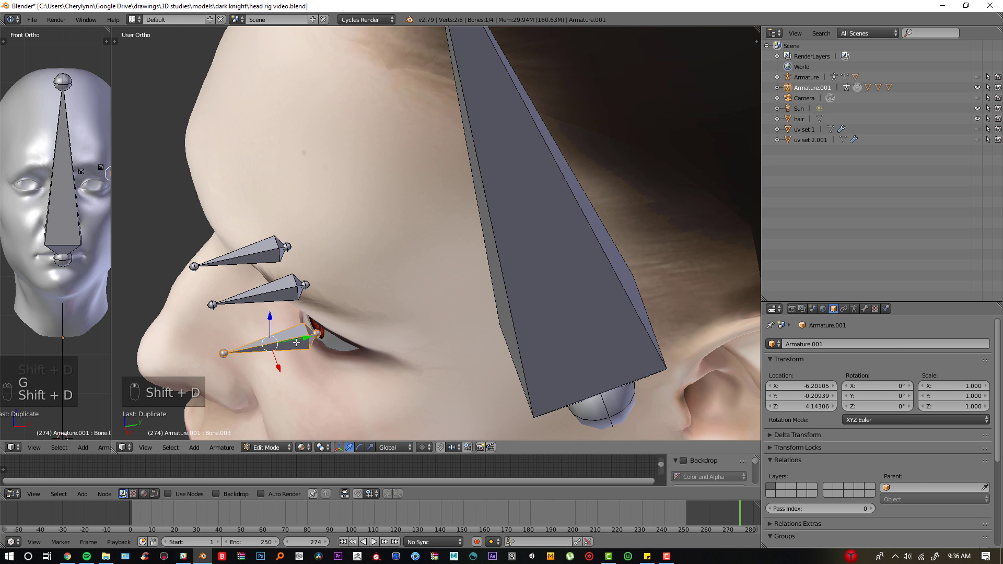
{"action": "left_click_drag", "start_coordinate": [310, 337], "coordinate": [420, 294]}
{"action": "right_click", "coordinate": [285, 293]}
{"action": "left_click_drag", "start_coordinate": [298, 288], "coordinate": [356, 276]}
{"action": "middle_click_drag", "start_coordinate": [356, 276], "coordinate": [291, 249]}
{"action": "right_click", "coordinate": [317, 282]}
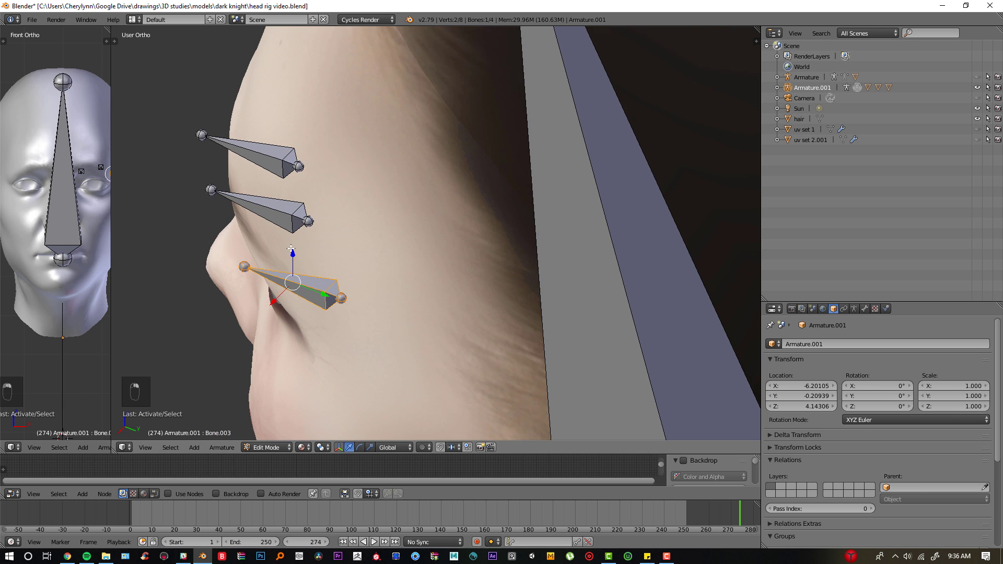
{"action": "key", "text": "KP_1"}
{"action": "scroll", "coordinate": [292, 249], "scroll_direction": "down", "scroll_amount": 3}
{"action": "scroll", "coordinate": [484, 164], "scroll_direction": "up", "scroll_amount": 4}
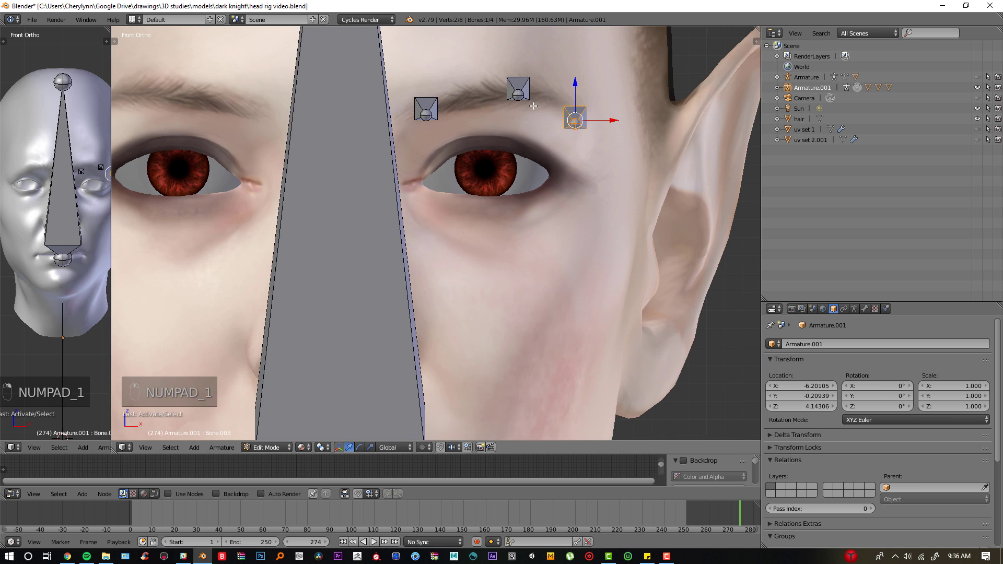
{"action": "key", "text": "g"}
{"action": "key", "text": "ctrl+z"}
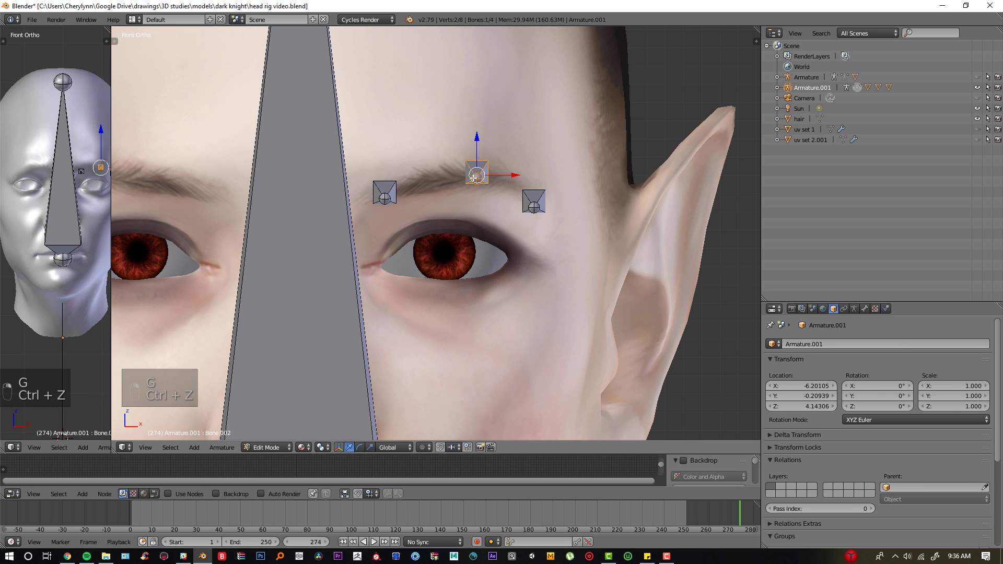
{"action": "key", "text": "g"}
{"action": "key", "text": "ctrl+z"}
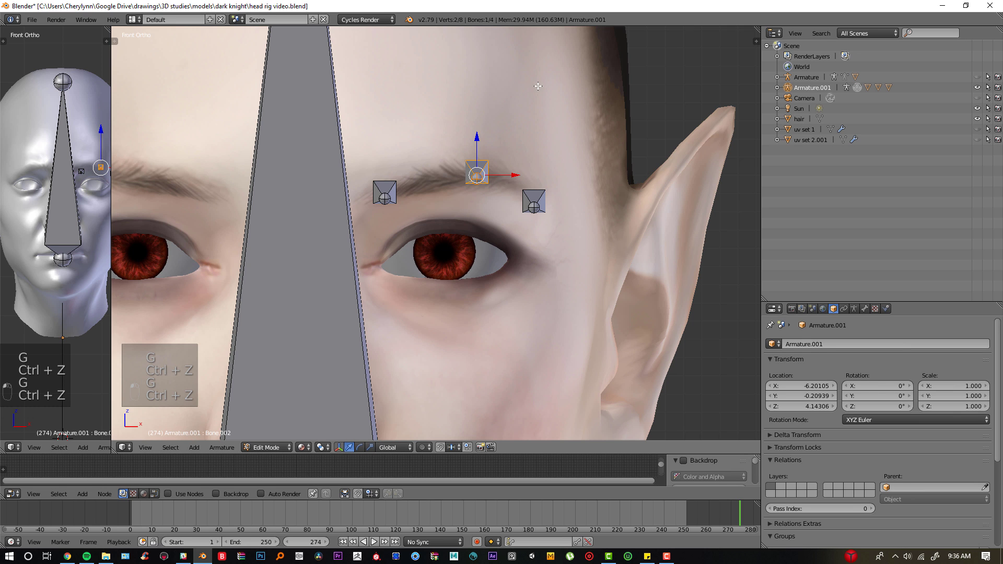
{"action": "scroll", "coordinate": [502, 147], "scroll_direction": "down", "scroll_amount": 3}
{"action": "scroll", "coordinate": [485, 204], "scroll_direction": "up", "scroll_amount": 2}
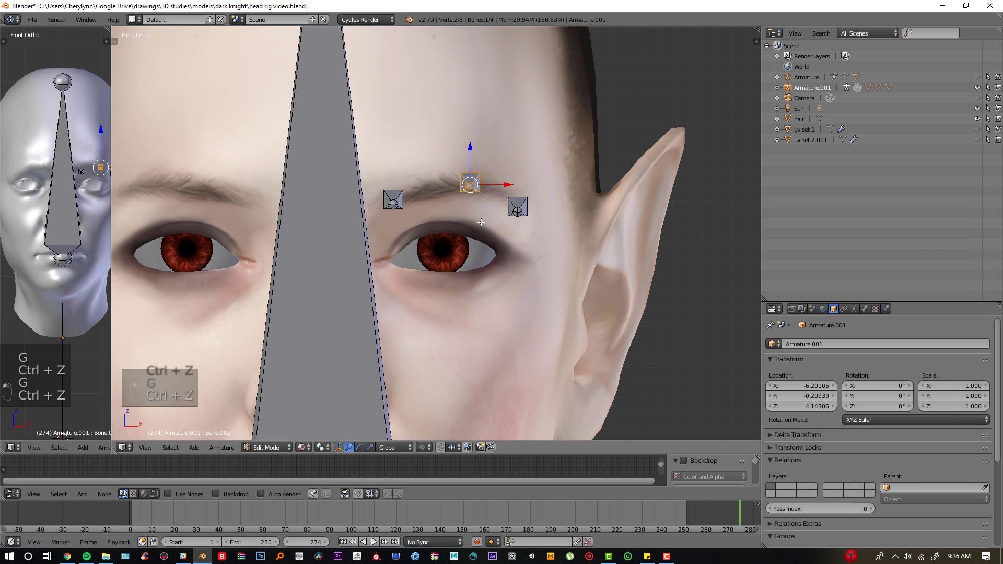
Step: Duplicate the inner brow bone and place the copy on the upper eyelid above the model's left iris
{"action": "right_click", "coordinate": [386, 201]}
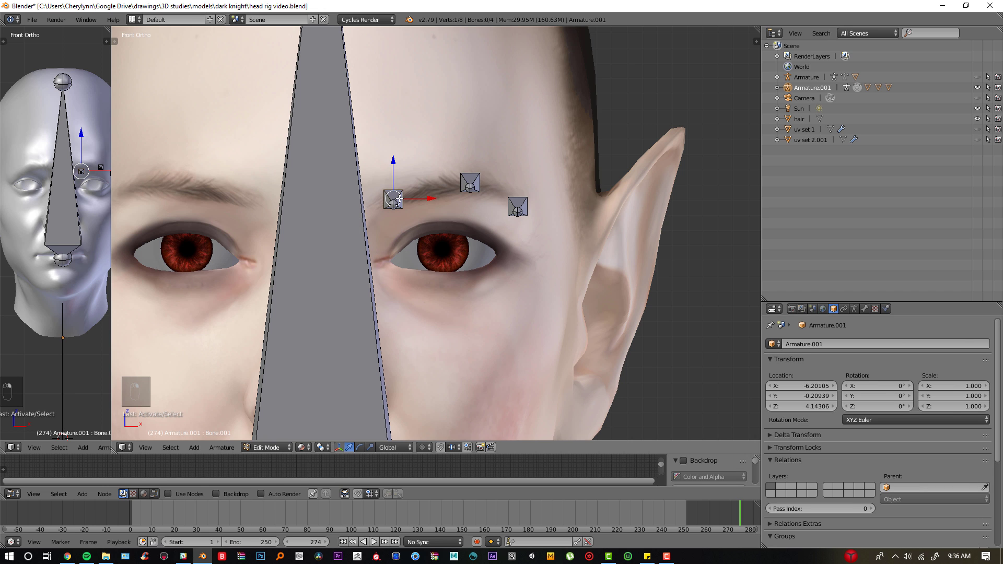
{"action": "middle_click_drag", "start_coordinate": [400, 199], "coordinate": [302, 219]}
{"action": "key", "text": "KP_1"}
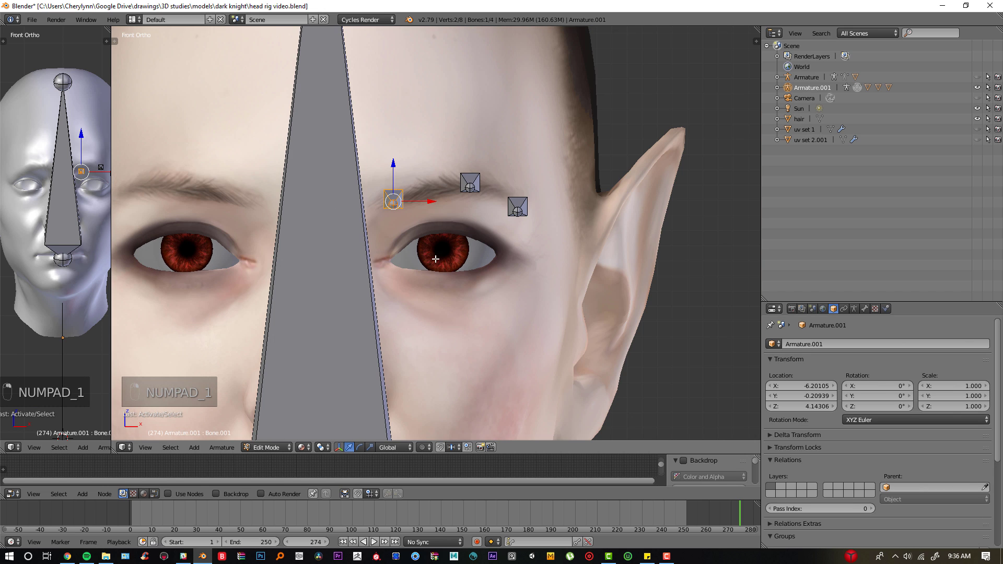
{"action": "middle_click_drag", "start_coordinate": [436, 258], "coordinate": [461, 221], "text": "shift"}
{"action": "key", "text": "shift+d"}
{"action": "left_click", "coordinate": [504, 202]}
{"action": "scroll", "coordinate": [588, 193], "scroll_direction": "up", "scroll_amount": 2}
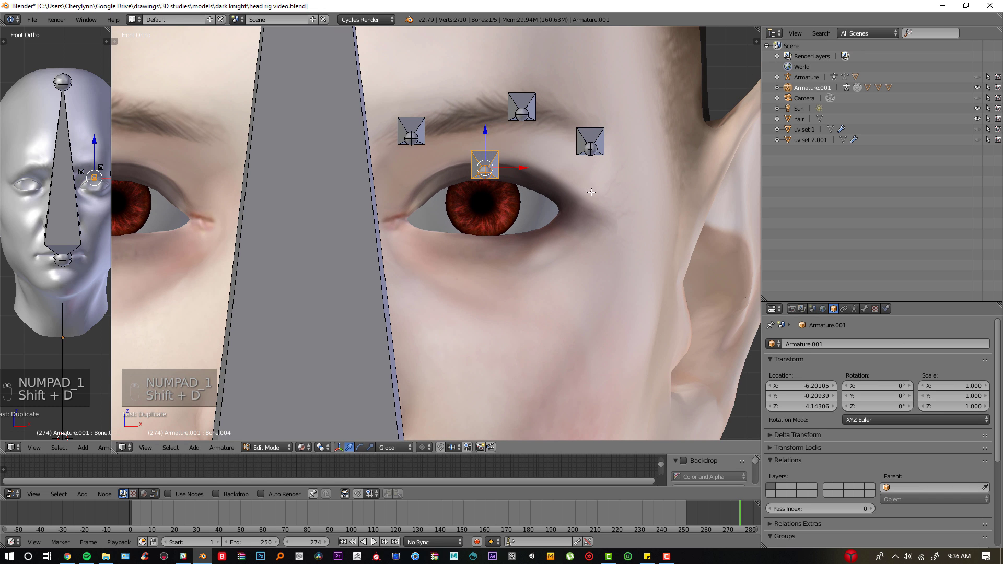
{"action": "key", "text": "g"}
{"action": "left_click", "coordinate": [584, 194]}
Step: Duplicate the upper eyelid bone twice, placing one copy at the eye's inner corner and the other at its outer corner
{"action": "key", "text": "shift+d"}
{"action": "left_click", "coordinate": [513, 221]}
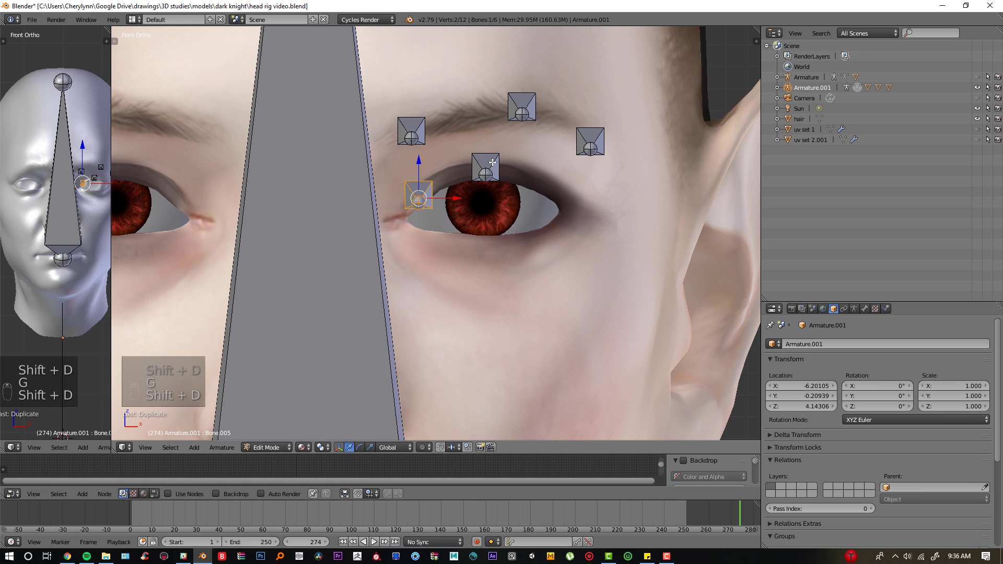
{"action": "right_click", "coordinate": [492, 163]}
{"action": "key", "text": "l"}
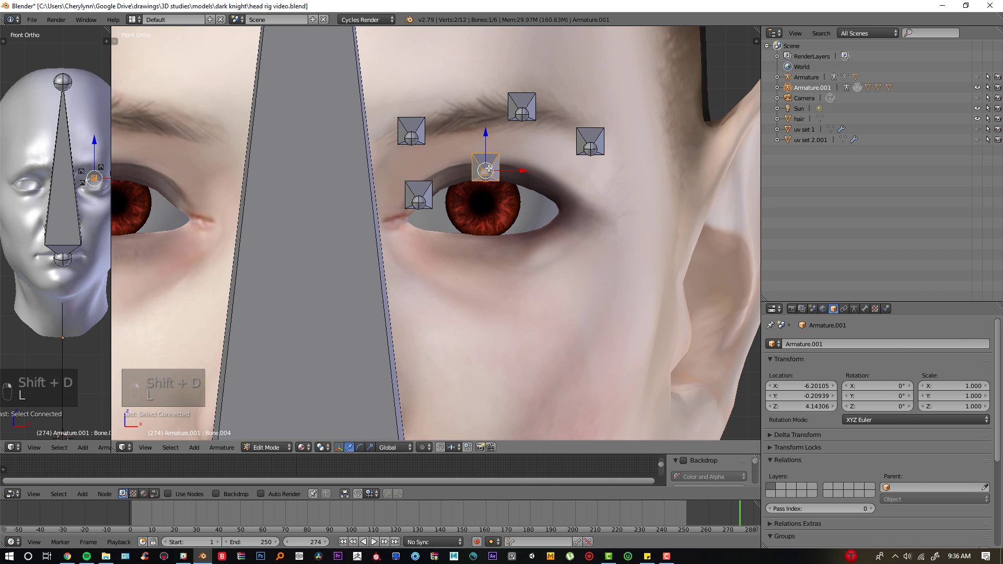
{"action": "key", "text": "shift+d"}
{"action": "left_click", "coordinate": [563, 188]}
Step: Move the outer corner, upper eyelid and inner corner bones back in depth to sit against the eye's surface
{"action": "middle_click_drag", "start_coordinate": [612, 222], "coordinate": [485, 248]}
{"action": "left_click_drag", "start_coordinate": [219, 231], "coordinate": [346, 222]}
{"action": "right_click", "coordinate": [221, 194]}
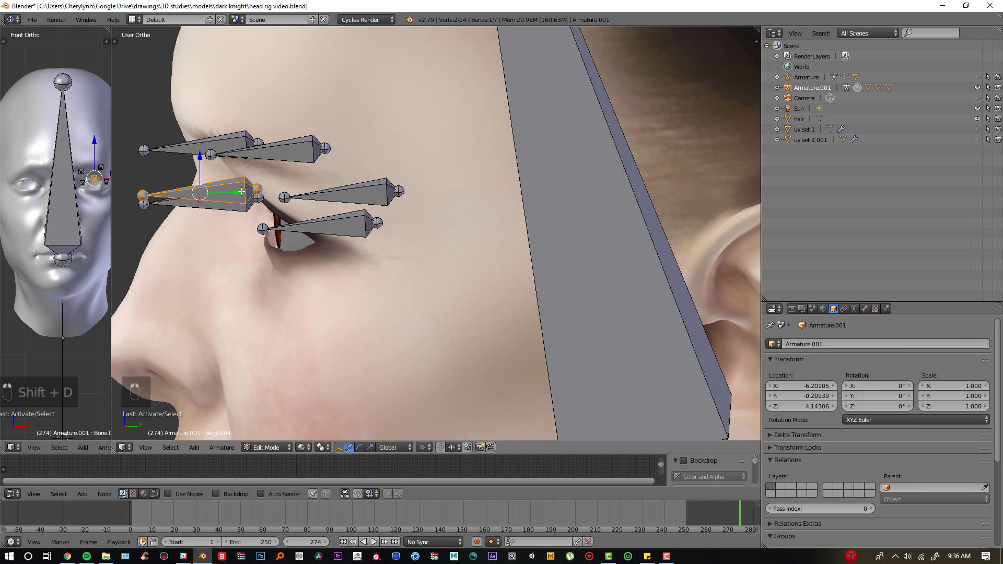
{"action": "left_click_drag", "start_coordinate": [242, 193], "coordinate": [323, 194]}
{"action": "right_click", "coordinate": [211, 202]}
{"action": "left_click_drag", "start_coordinate": [242, 201], "coordinate": [289, 200]}
{"action": "middle_click_drag", "start_coordinate": [289, 190], "coordinate": [416, 209]}
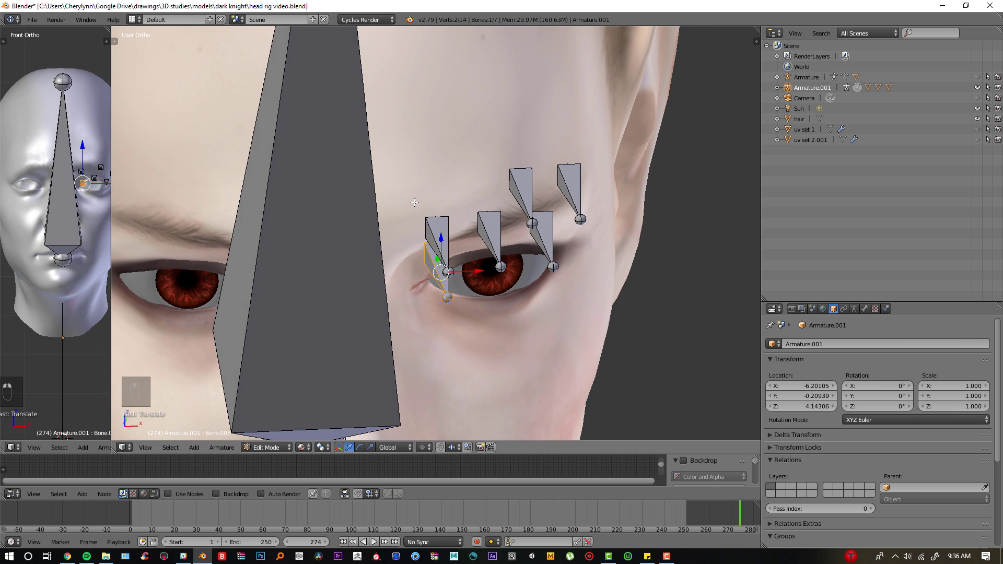
{"action": "key", "text": "KP_1"}
Step: Duplicate the eye's outer corner bone in front view and place the copy at the middle of the lower eyelid
{"action": "right_click", "coordinate": [547, 197]}
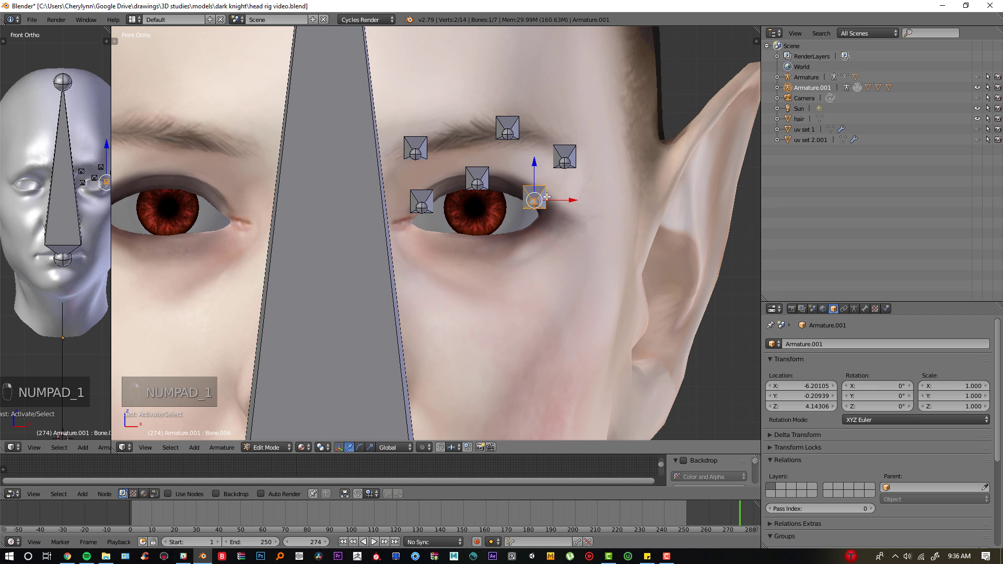
{"action": "key", "text": "shift+d"}
{"action": "left_click", "coordinate": [509, 258]}
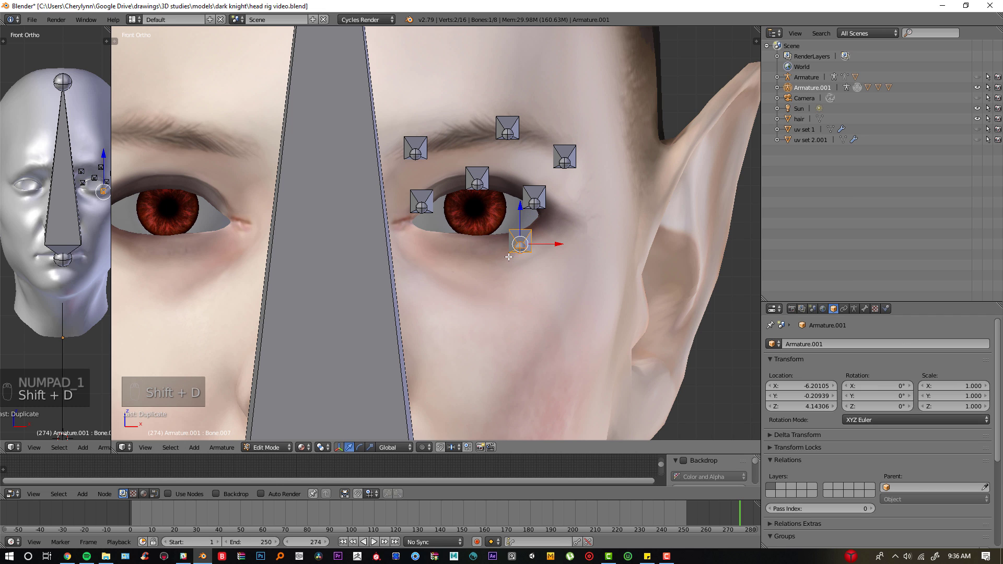
{"action": "key", "text": "g"}
{"action": "left_click", "coordinate": [481, 261]}
{"action": "scroll", "coordinate": [500, 272], "scroll_direction": "down", "scroll_amount": 2}
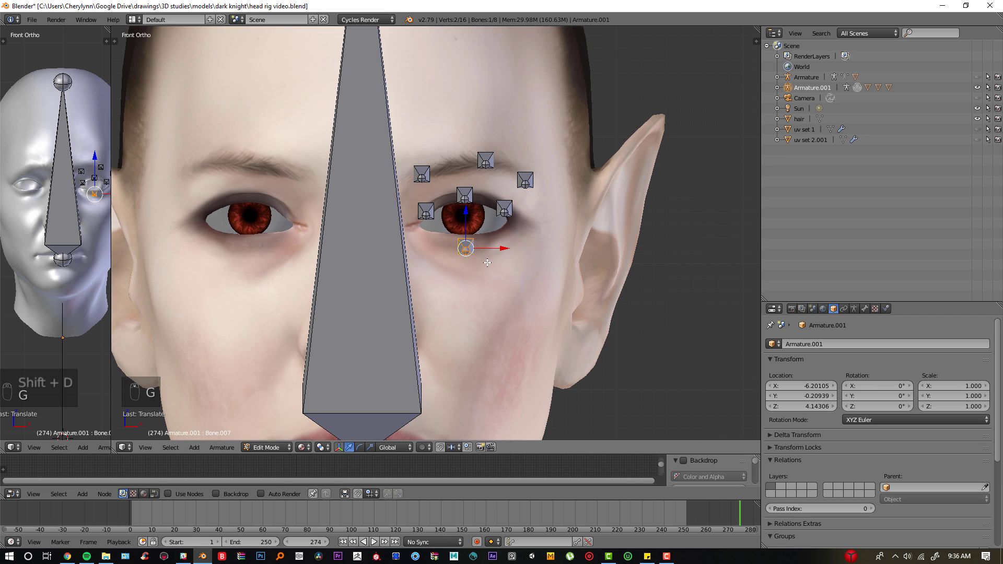
{"action": "scroll", "coordinate": [503, 274], "scroll_direction": "up", "scroll_amount": 1}
{"action": "scroll", "coordinate": [505, 269], "scroll_direction": "down", "scroll_amount": 2}
{"action": "key", "text": "KP_1"}
{"action": "scroll", "coordinate": [509, 256], "scroll_direction": "down", "scroll_amount": 1}
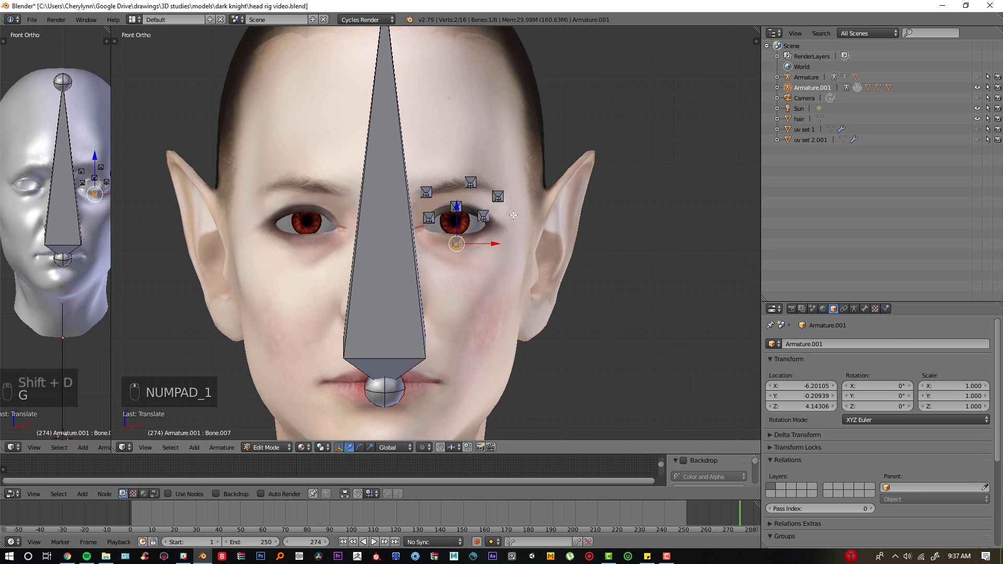
Step: Duplicate the lower eyelid bone, place the copy at the model's left mouth corner and adjust its depth
{"action": "scroll", "coordinate": [508, 277], "scroll_direction": "up", "scroll_amount": 2}
{"action": "scroll", "coordinate": [507, 306], "scroll_direction": "down", "scroll_amount": 1}
{"action": "middle_click_drag", "start_coordinate": [503, 295], "coordinate": [515, 182], "text": "shift"}
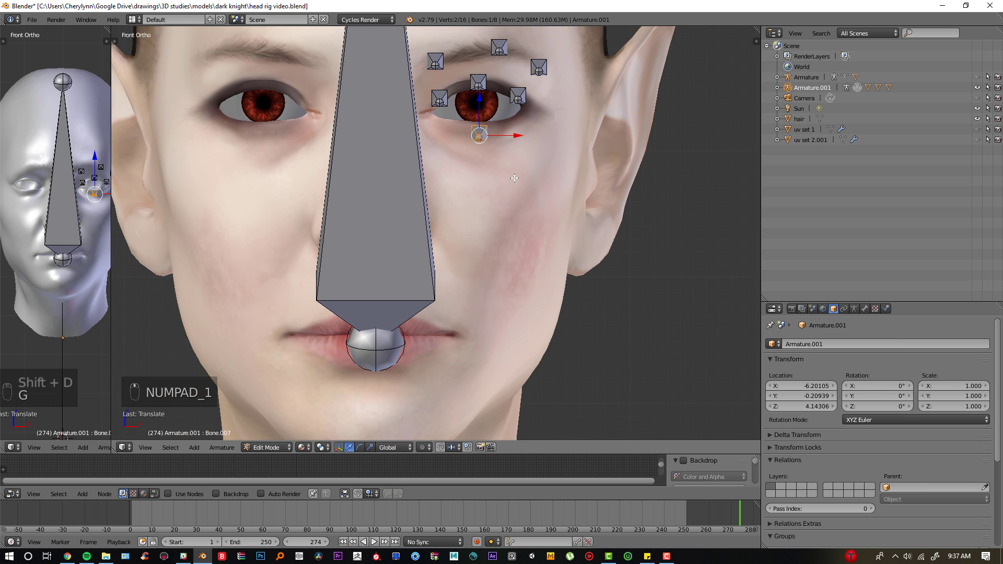
{"action": "scroll", "coordinate": [502, 179], "scroll_direction": "up", "scroll_amount": 1}
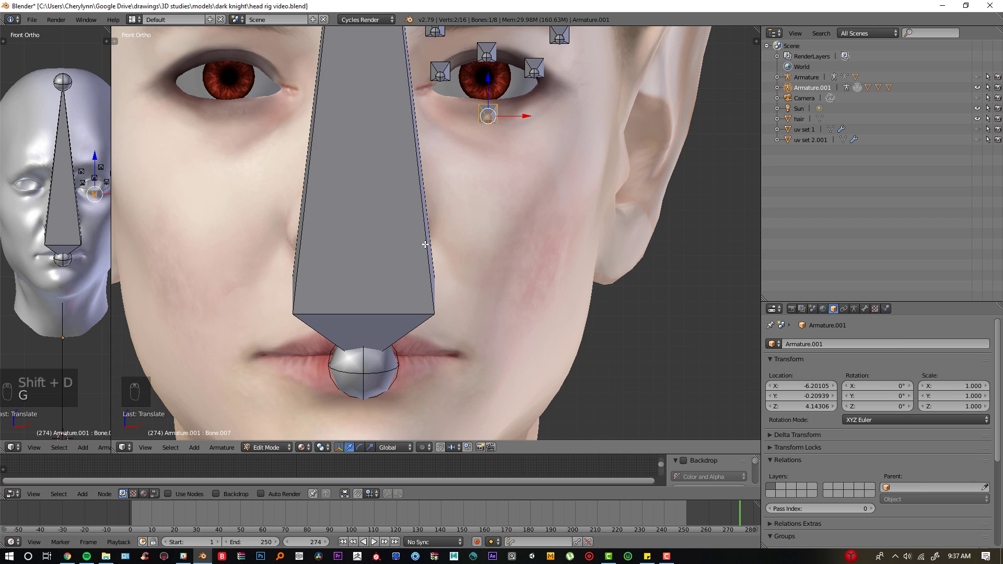
{"action": "middle_click_drag", "start_coordinate": [426, 244], "coordinate": [342, 273]}
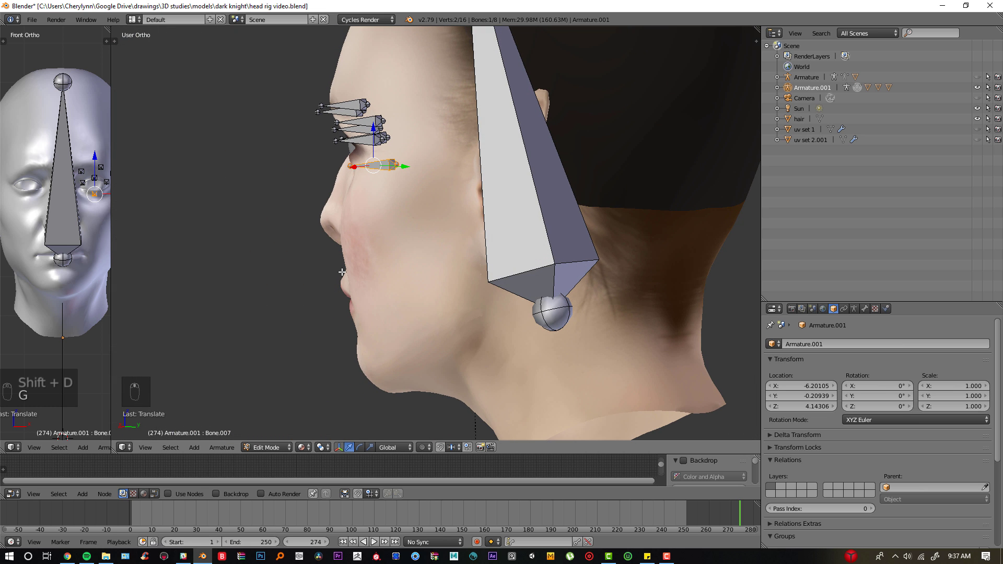
{"action": "key", "text": "KP_1"}
{"action": "scroll", "coordinate": [488, 182], "scroll_direction": "up", "scroll_amount": 2}
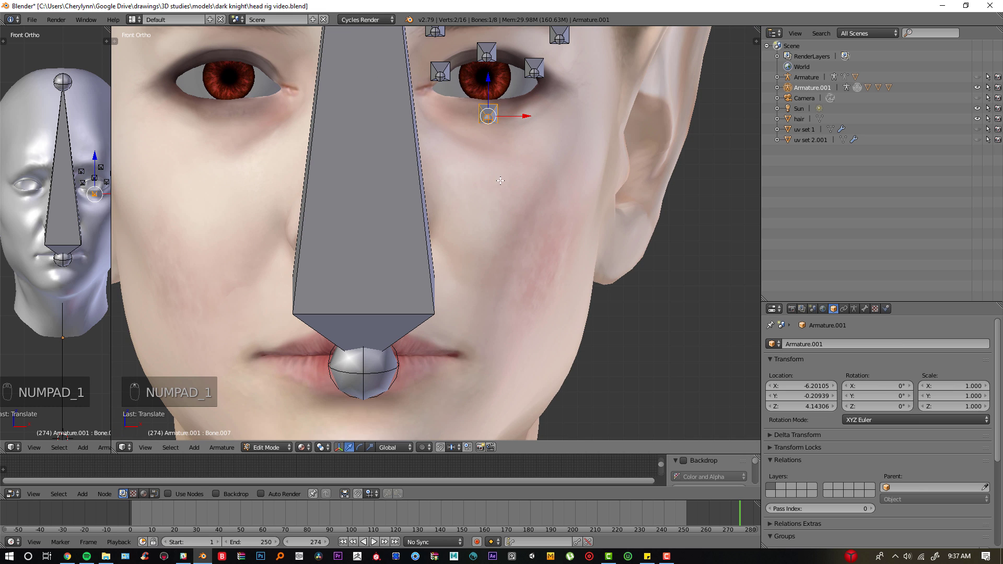
{"action": "key", "text": "shift+d"}
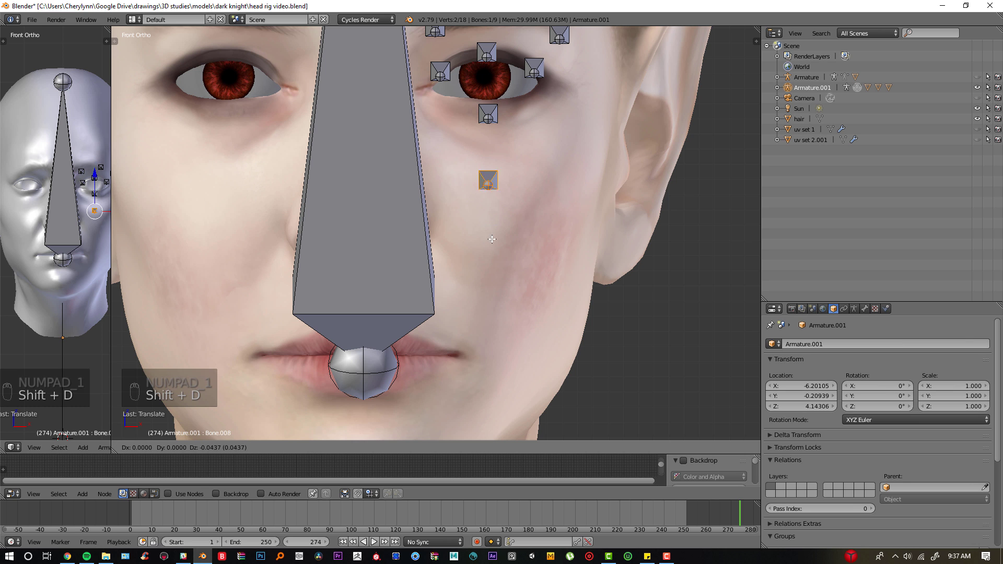
{"action": "left_click", "coordinate": [461, 346]}
{"action": "middle_click_drag", "start_coordinate": [461, 346], "coordinate": [413, 380]}
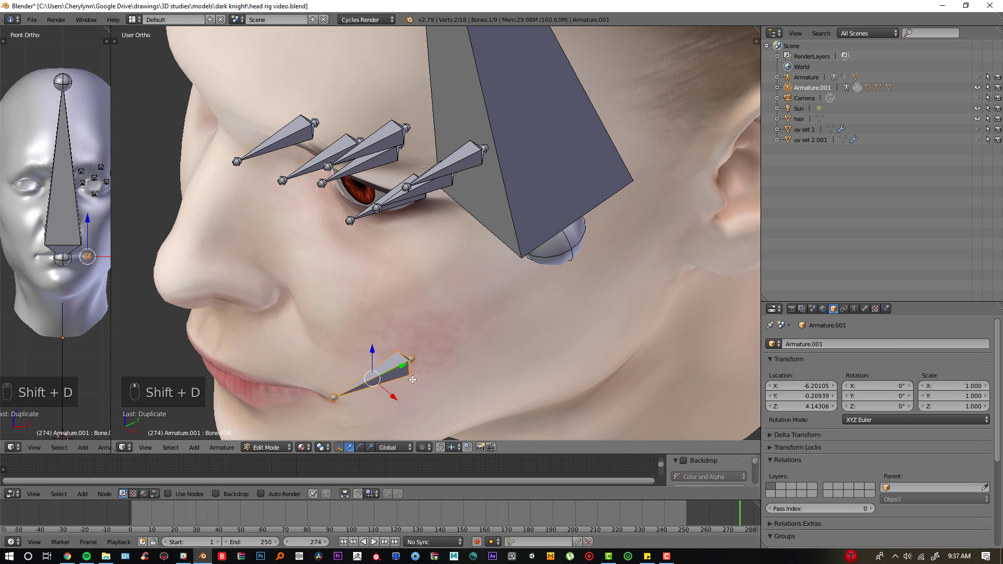
{"action": "left_click_drag", "start_coordinate": [407, 363], "coordinate": [406, 360]}
{"action": "key", "text": "KP_1"}
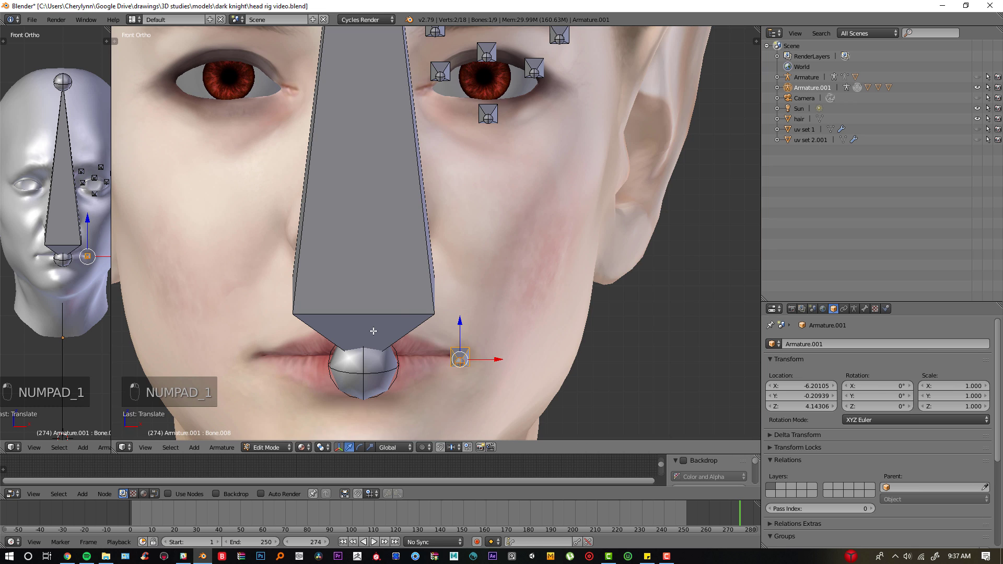
Step: Duplicate the mouth corner bone, place the copy at the upper lip and move it forward to the lip's surface
{"action": "key", "text": "shift+d"}
{"action": "left_click", "coordinate": [367, 291]}
{"action": "middle_click_drag", "start_coordinate": [367, 291], "coordinate": [362, 340]}
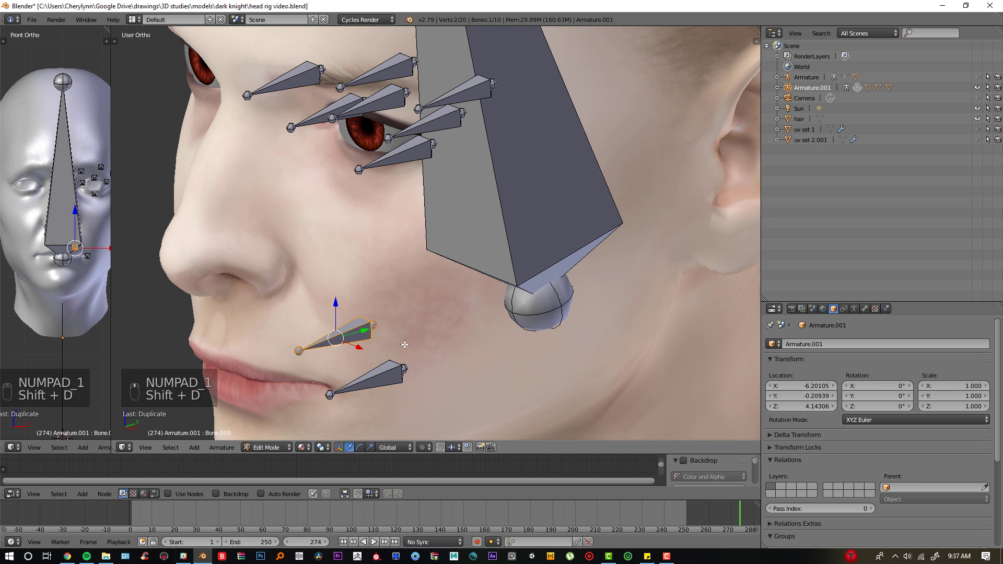
{"action": "key", "text": "g"}
{"action": "key", "text": "ctrl+z"}
{"action": "left_click_drag", "start_coordinate": [368, 331], "coordinate": [322, 344]}
{"action": "middle_click_drag", "start_coordinate": [322, 345], "coordinate": [465, 374]}
{"action": "scroll", "coordinate": [464, 366], "scroll_direction": "down", "scroll_amount": 5, "text": "shift"}
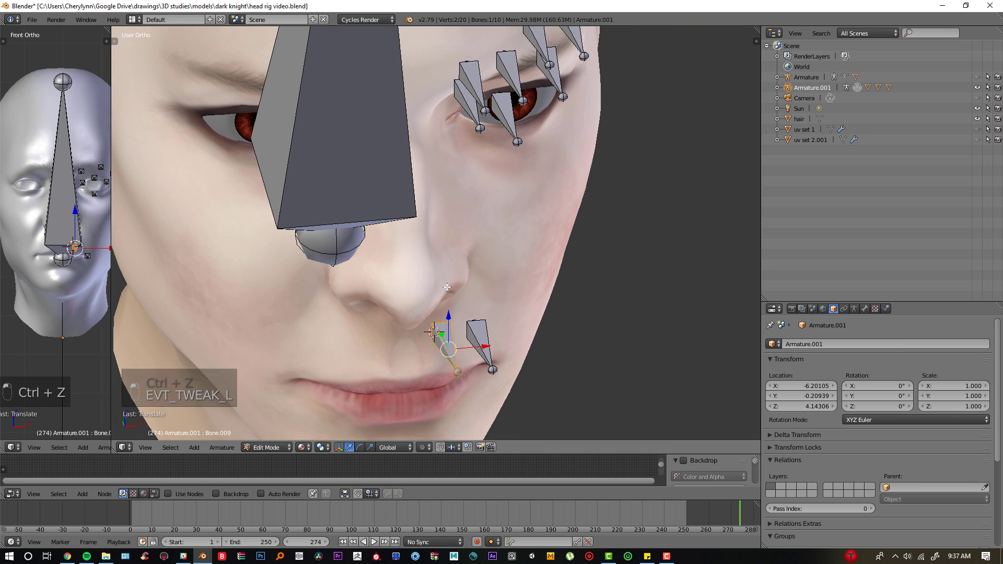
{"action": "left_click_drag", "start_coordinate": [437, 275], "coordinate": [441, 281]}
Step: Duplicate the upper lip bone straight down to the lower lip along the global Z axis
{"action": "key", "text": "shift+d"}
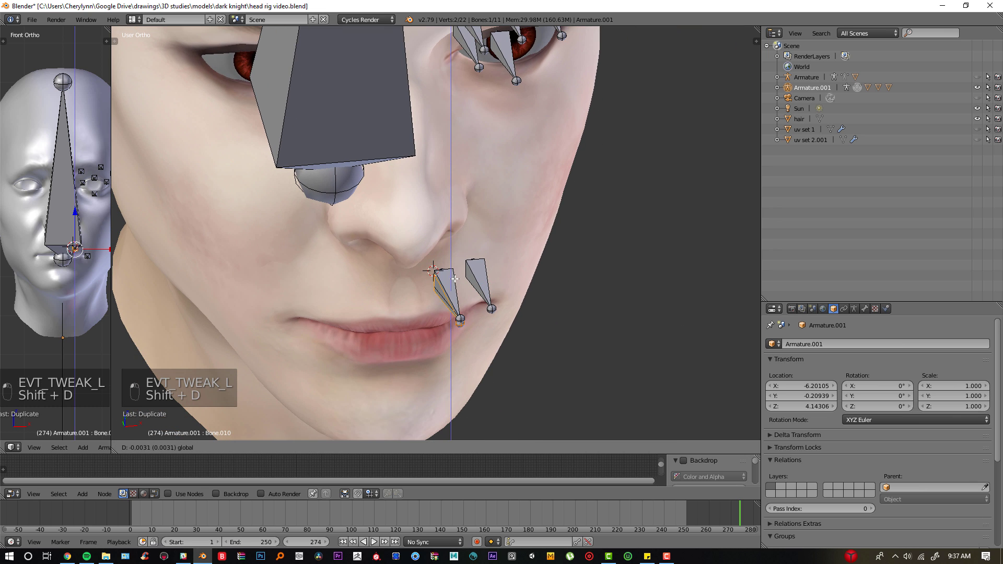
{"action": "left_click", "coordinate": [453, 307]}
{"action": "key", "text": "KP_1"}
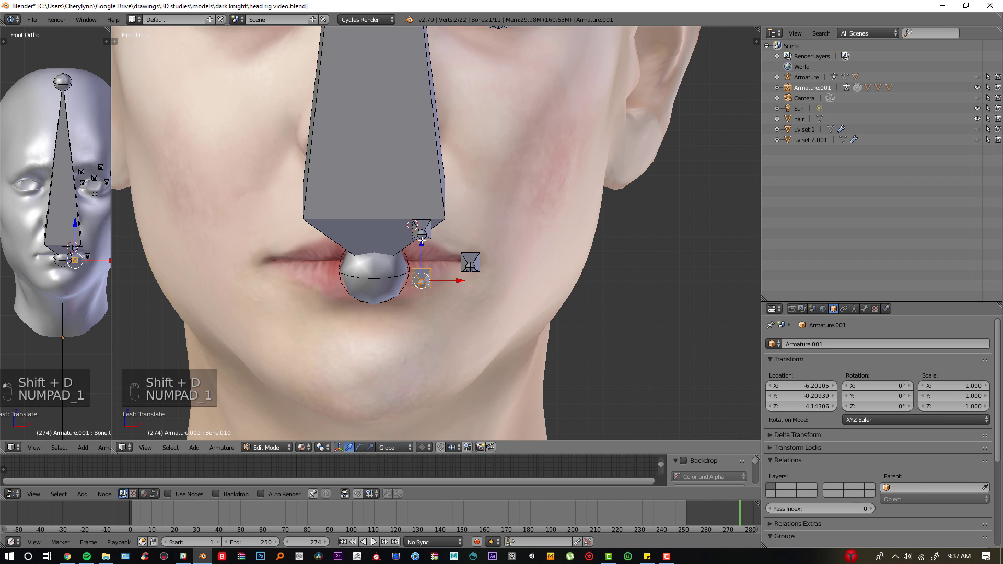
{"action": "scroll", "coordinate": [428, 256], "scroll_direction": "down", "scroll_amount": 2}
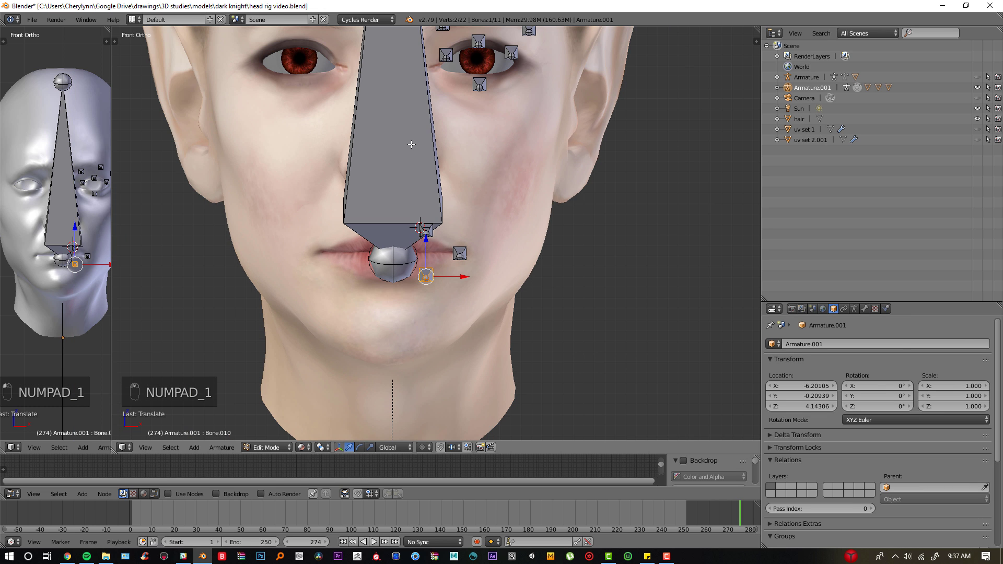
Step: Select all bones and set the armature's bone display to Stick
{"action": "key", "text": "a"}
{"action": "key", "text": "a"}
{"action": "key", "text": "a"}
{"action": "scroll", "coordinate": [411, 145], "scroll_direction": "down", "scroll_amount": 4}
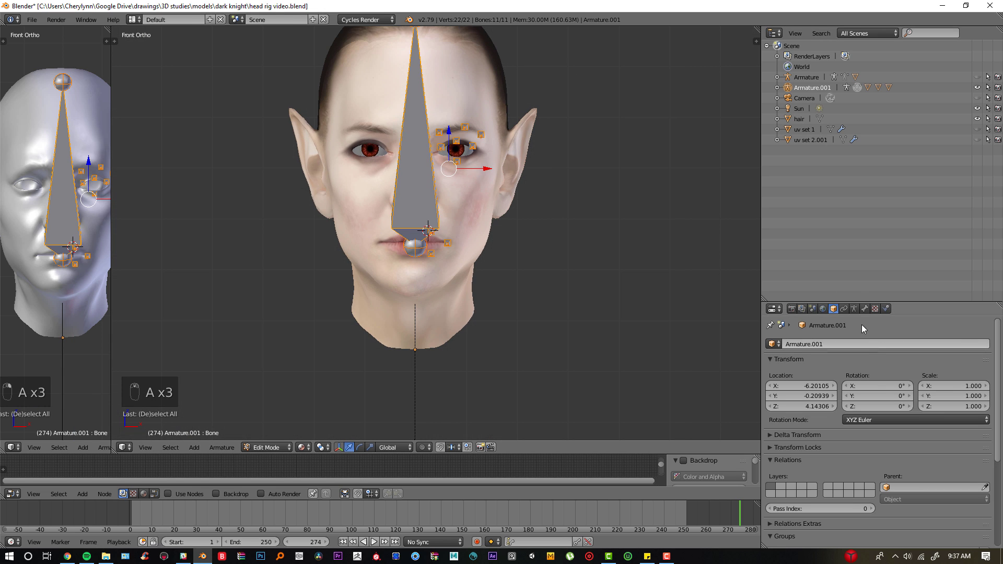
{"action": "left_click", "coordinate": [854, 309]}
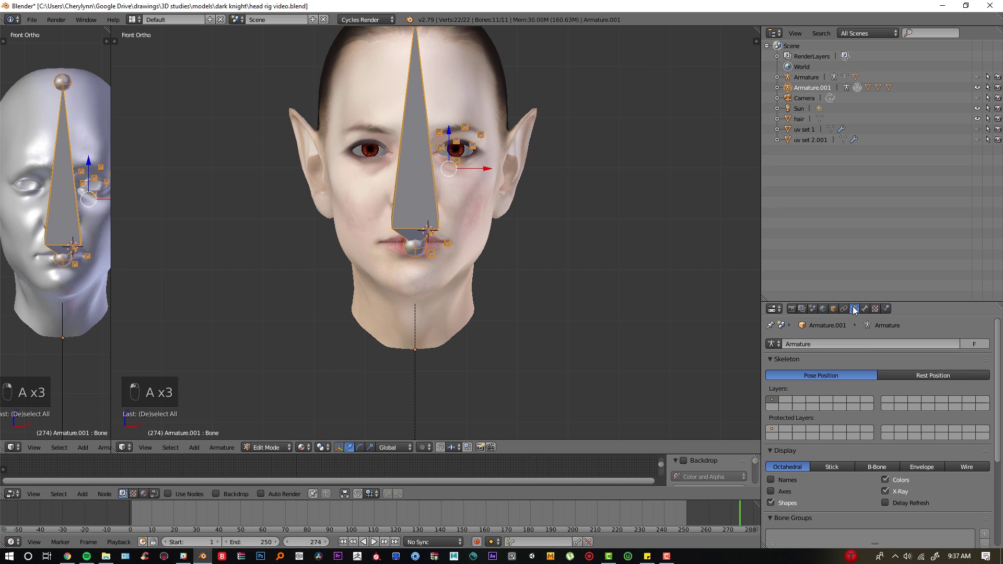
{"action": "left_click", "coordinate": [820, 463]}
{"action": "scroll", "coordinate": [401, 222], "scroll_direction": "up", "scroll_amount": 4}
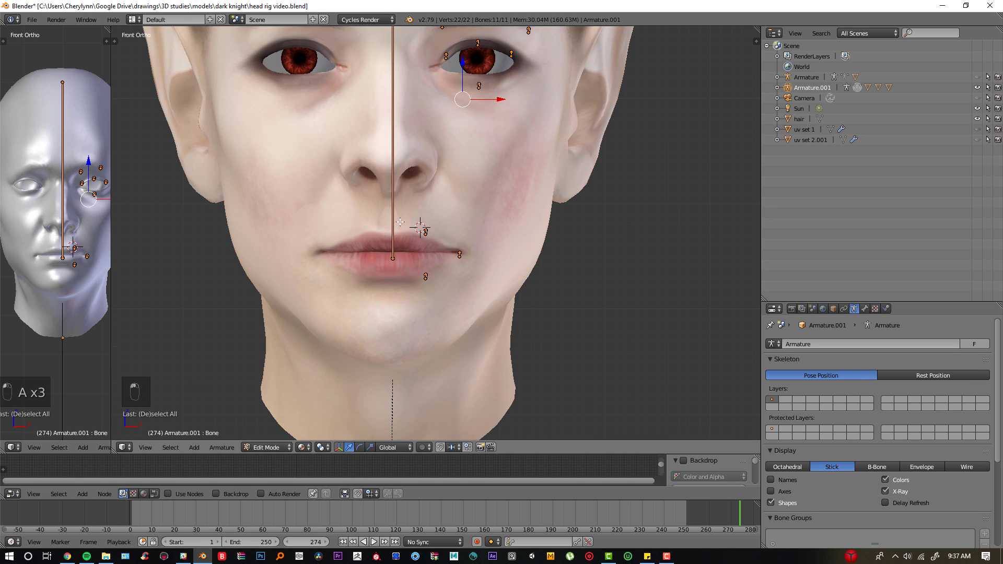
Step: Duplicate the head bone, then rotate the copy, scale it down and move it to the jaw
{"action": "scroll", "coordinate": [400, 222], "scroll_direction": "down", "scroll_amount": 3}
{"action": "key", "text": "KP_3"}
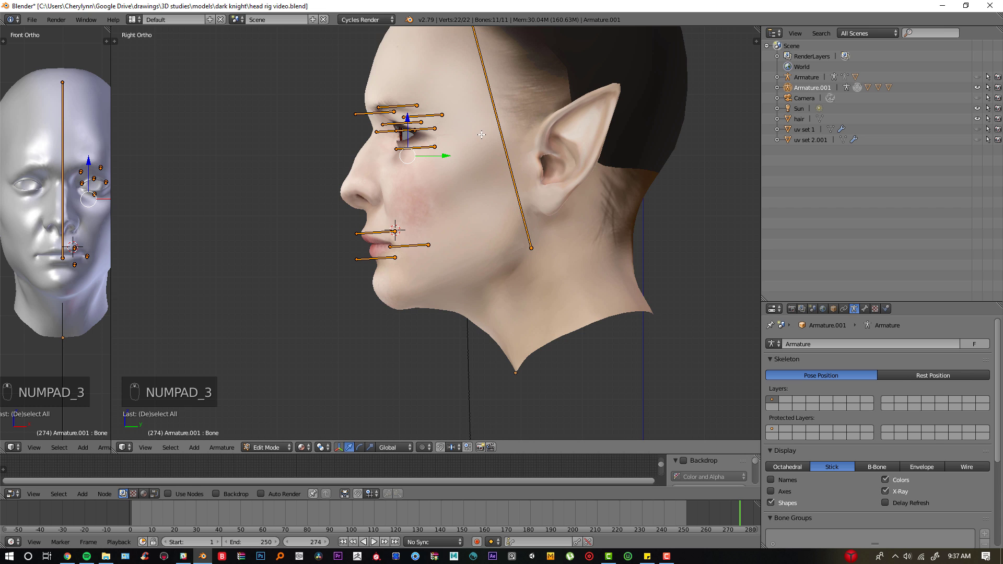
{"action": "key", "text": "KP_1"}
{"action": "middle_click_drag", "start_coordinate": [482, 135], "coordinate": [460, 157]}
{"action": "right_click", "coordinate": [445, 261]}
{"action": "right_click", "coordinate": [404, 269]}
{"action": "right_click", "coordinate": [460, 158]}
{"action": "key", "text": "KP_3"}
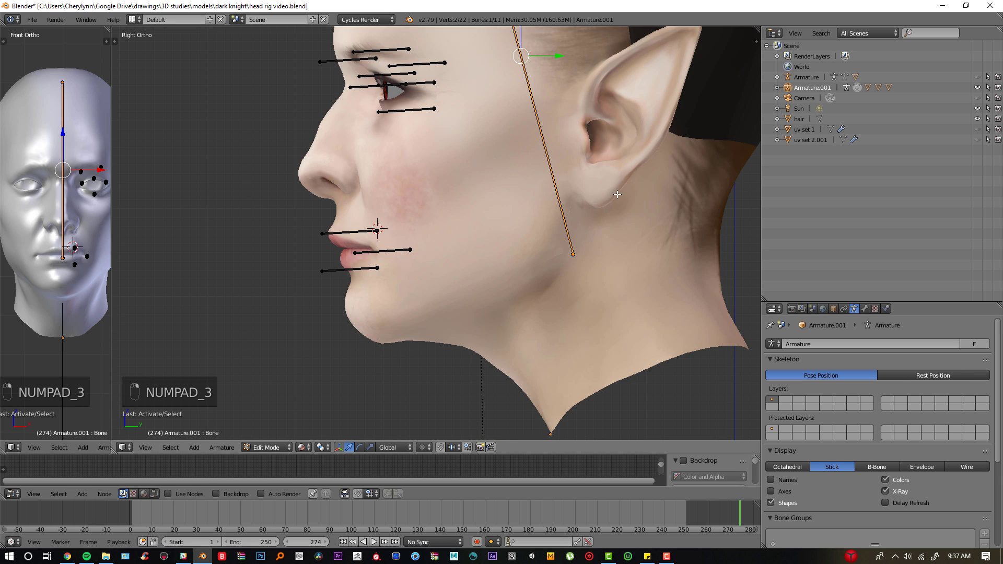
{"action": "scroll", "coordinate": [618, 195], "scroll_direction": "down", "scroll_amount": 3}
{"action": "key", "text": "shift+d"}
{"action": "key", "text": "r"}
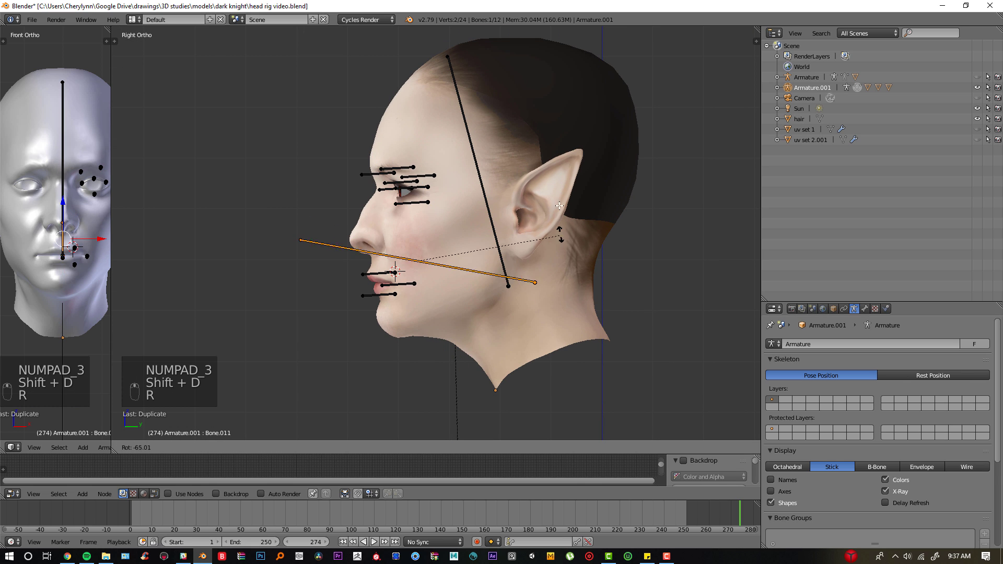
{"action": "key", "text": "s"}
{"action": "key", "text": "g"}
{"action": "left_click", "coordinate": [532, 246]}
Step: Adjust the jaw bone's angle and position so it runs along the jawline from below the ear to the chin
{"action": "key", "text": "r"}
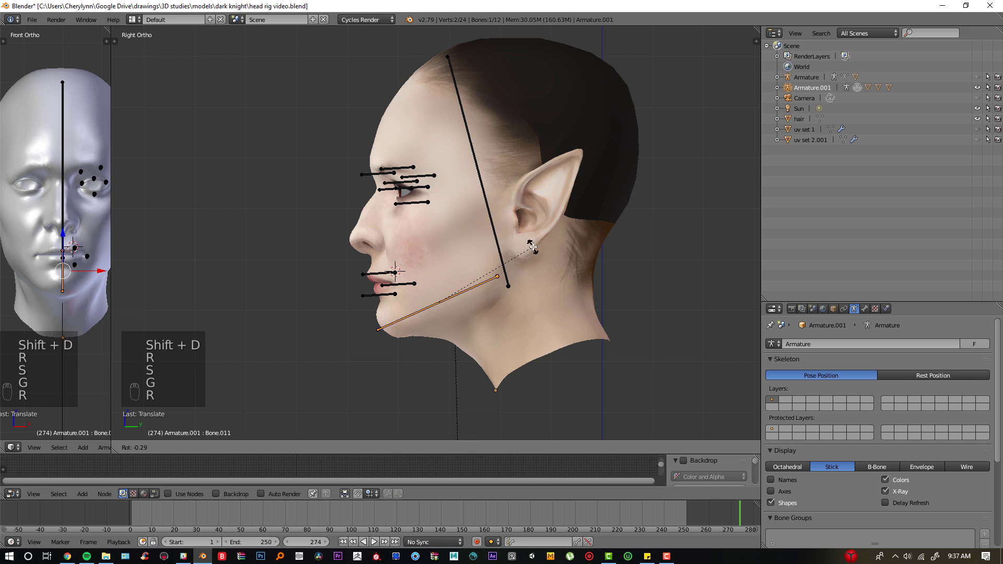
{"action": "left_click", "coordinate": [533, 247]}
{"action": "key", "text": "g"}
{"action": "left_click", "coordinate": [540, 246]}
{"action": "key", "text": "r"}
{"action": "left_click", "coordinate": [543, 240]}
{"action": "scroll", "coordinate": [529, 285], "scroll_direction": "up", "scroll_amount": 2}
{"action": "key", "text": "g"}
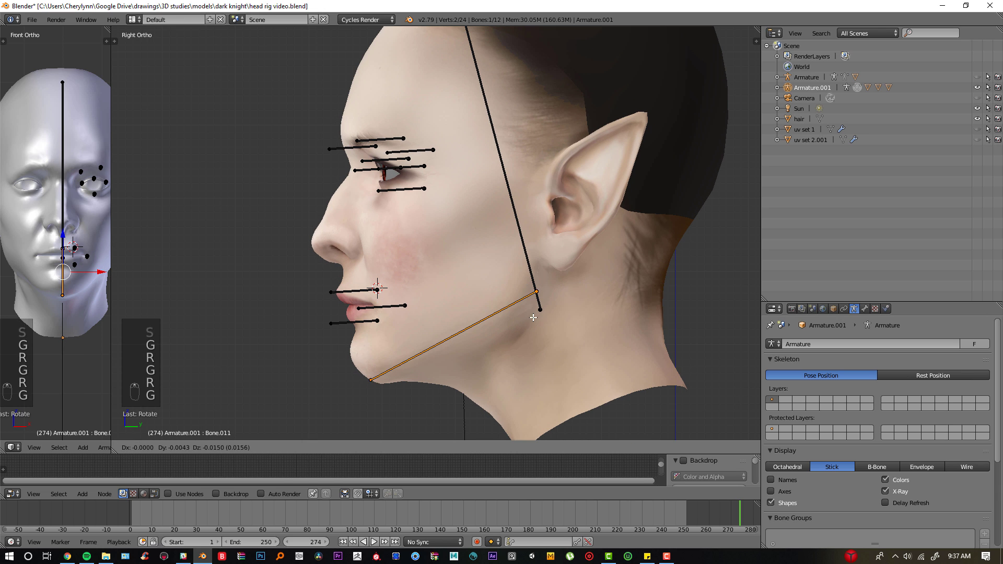
{"action": "left_click", "coordinate": [534, 317]}
{"action": "key", "text": "g"}
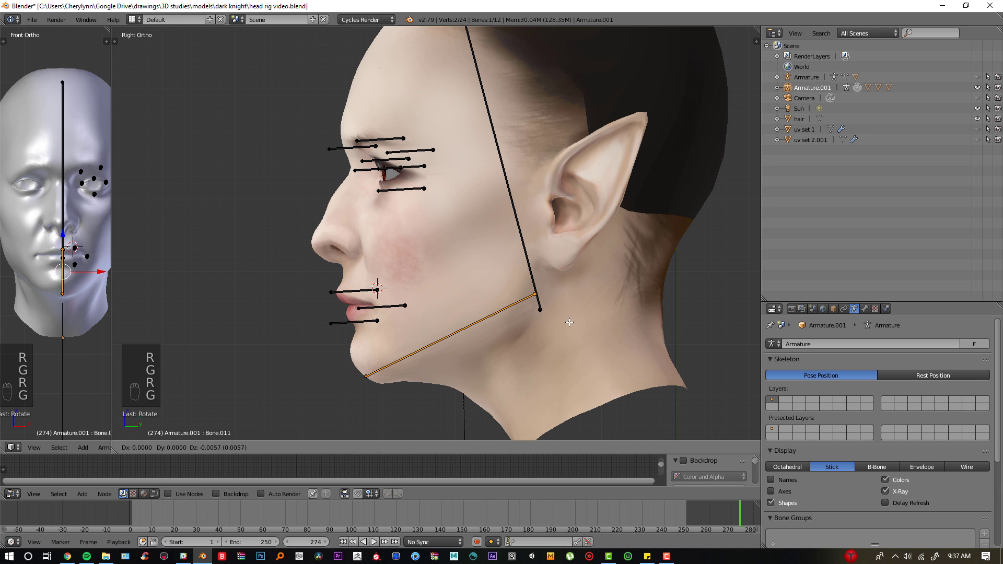
{"action": "left_click", "coordinate": [568, 323]}
{"action": "middle_click_drag", "start_coordinate": [568, 323], "coordinate": [600, 340]}
{"action": "key", "text": "KP_1"}
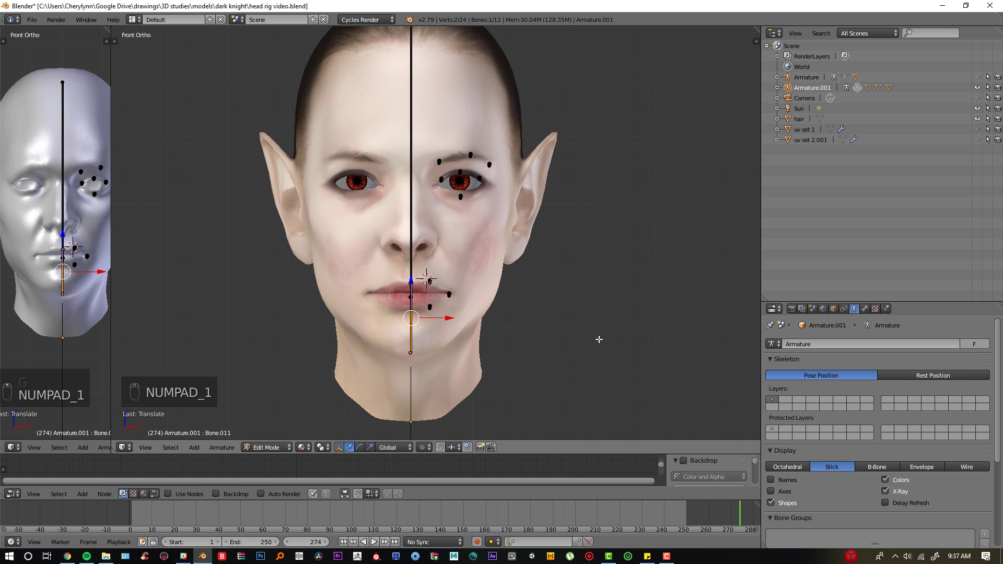
{"action": "key", "text": "KP_3"}
{"action": "key", "text": "b"}
{"action": "left_click_drag", "start_coordinate": [460, 342], "coordinate": [273, 100]}
{"action": "right_click", "coordinate": [491, 163], "text": "shift"}
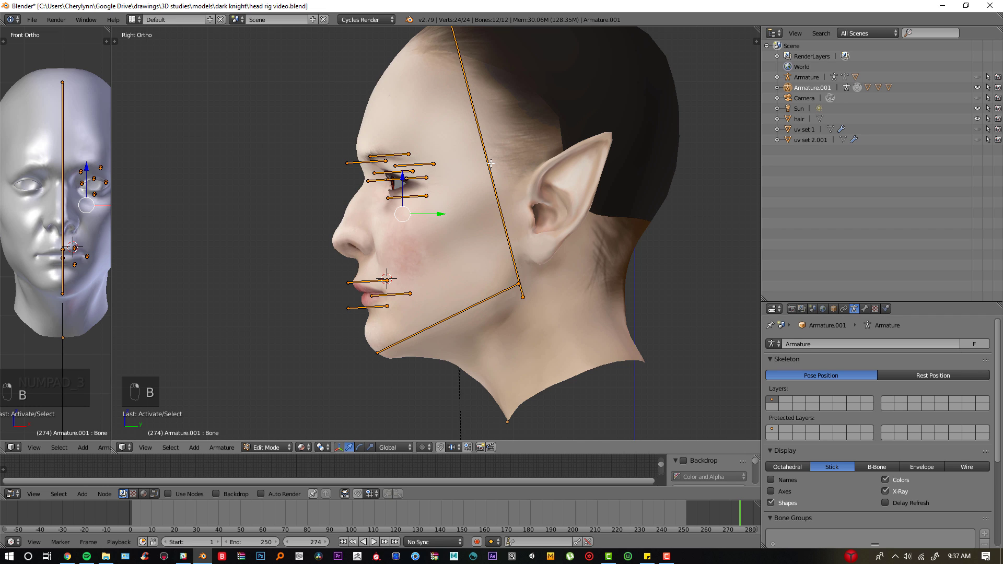
{"action": "key", "text": "ctrl+p"}
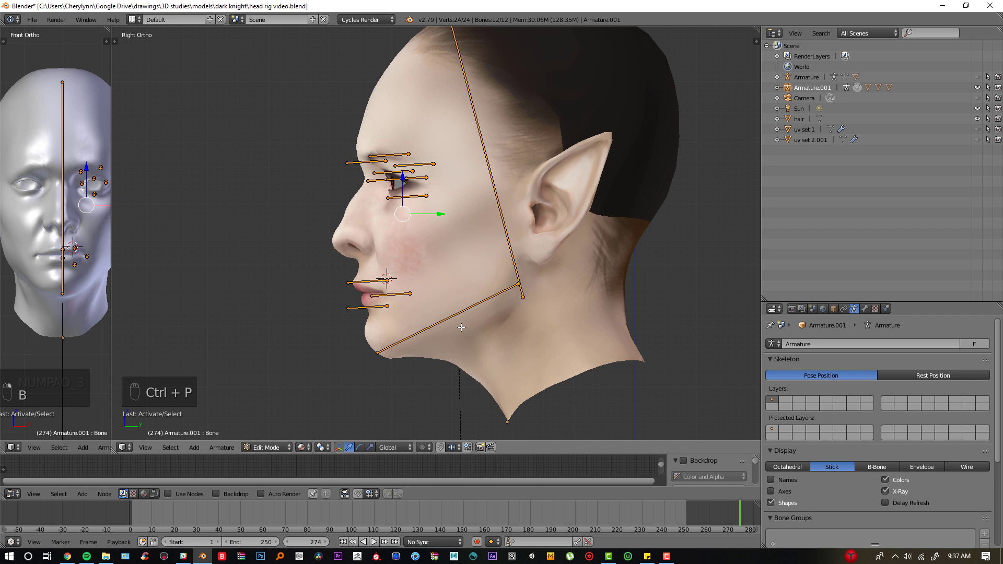
Step: Parent all the facial bones and the jaw bone to the head bone using Keep Offset
{"action": "key", "text": "a"}
{"action": "key", "text": "b"}
{"action": "left_click_drag", "start_coordinate": [341, 320], "coordinate": [385, 146]}
{"action": "right_click", "coordinate": [427, 165], "text": "shift"}
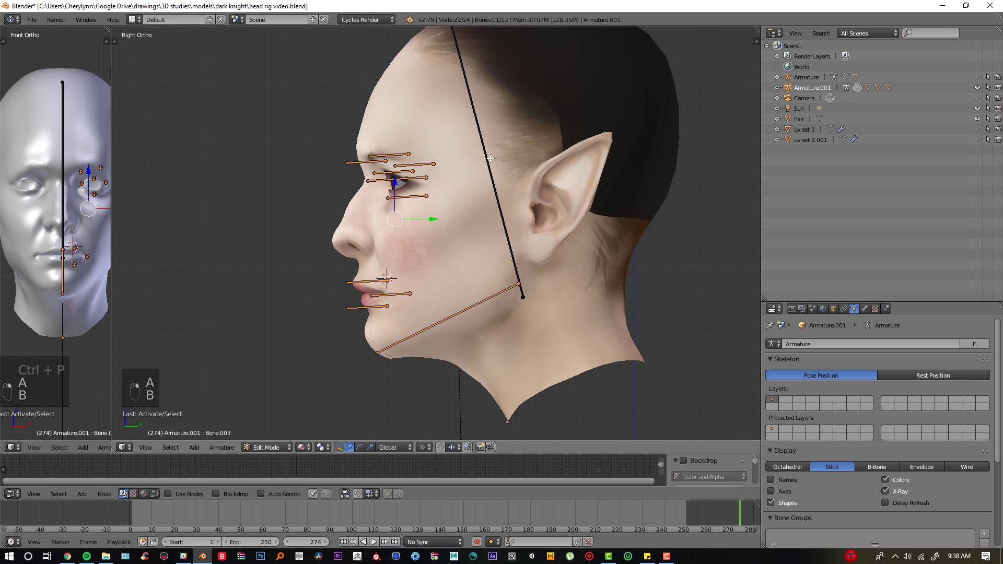
{"action": "middle_click_drag", "start_coordinate": [458, 127], "coordinate": [465, 220], "text": "shift"}
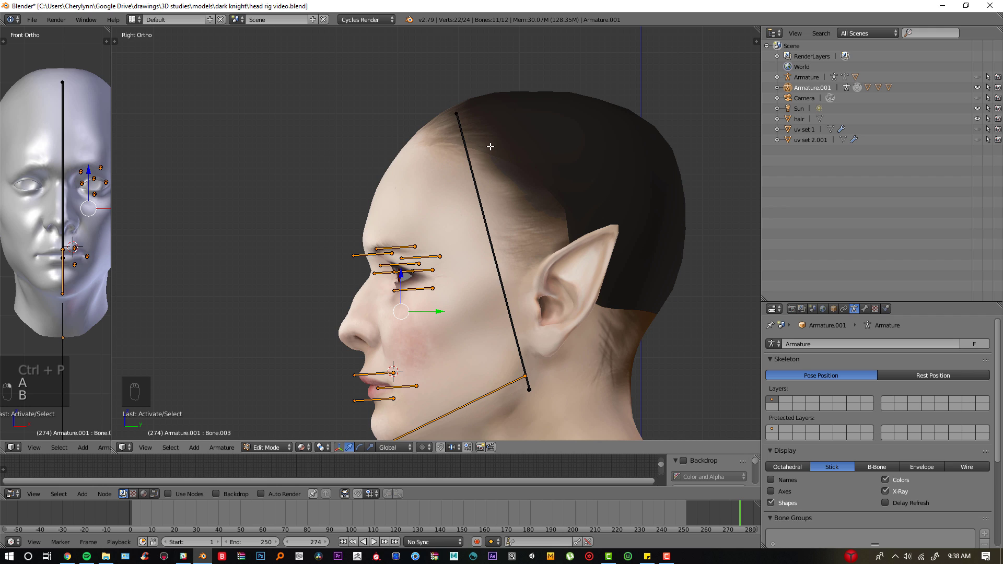
{"action": "right_click", "coordinate": [476, 186], "text": "shift"}
{"action": "key", "text": "ctrl+p"}
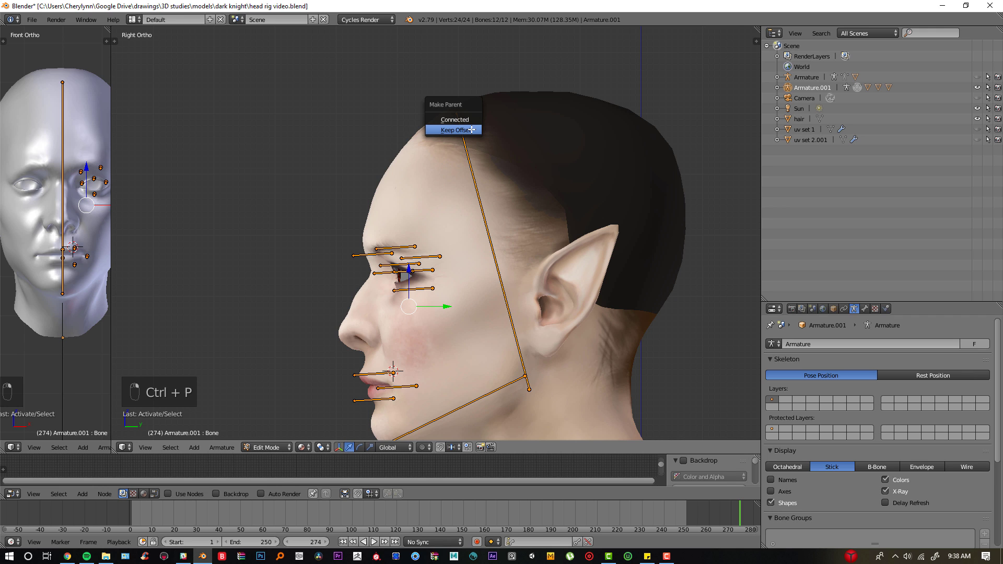
{"action": "left_click", "coordinate": [455, 130]}
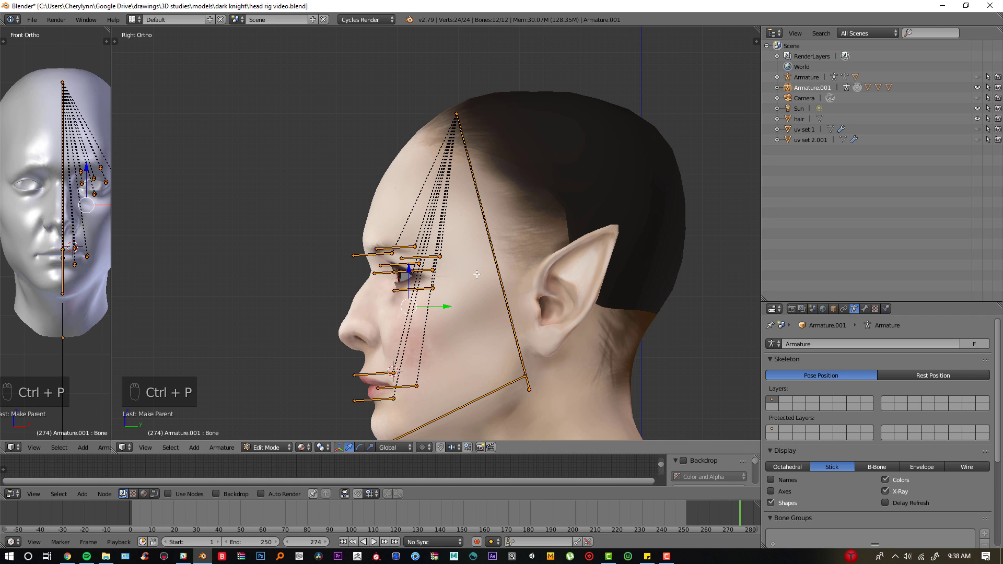
Step: Try moving the jaw bone, undo the move, and switch the armature to Pose Mode
{"action": "right_click", "coordinate": [495, 384]}
{"action": "key", "text": "g"}
{"action": "key", "text": "ctrl+z"}
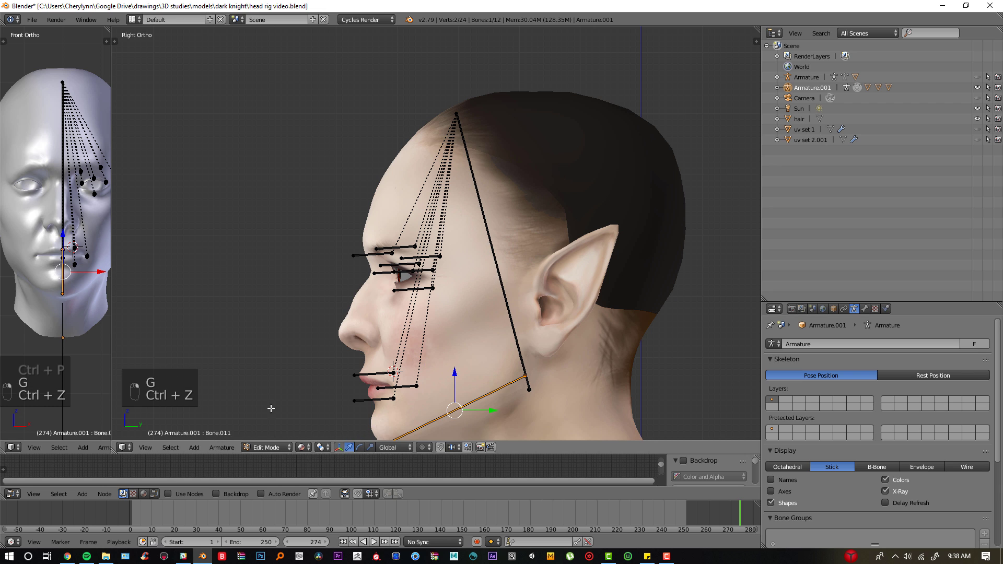
{"action": "left_click", "coordinate": [280, 448]}
{"action": "left_click", "coordinate": [267, 413]}
Step: Test the parenting by moving and rotating the head bone in side view, undoing each test pose
{"action": "right_click_drag", "start_coordinate": [496, 278], "coordinate": [568, 269]}
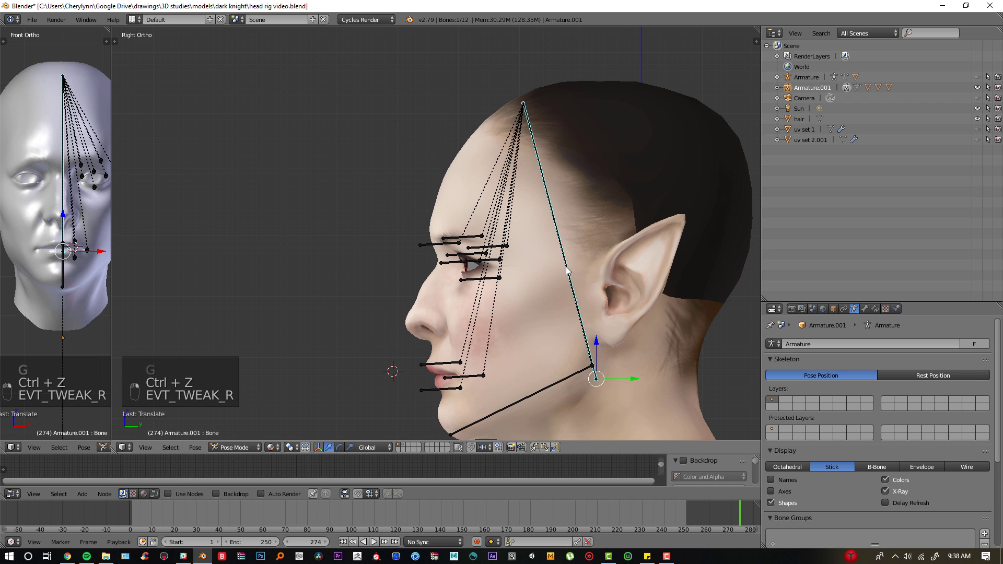
{"action": "key", "text": "ctrl+z"}
{"action": "key", "text": "r"}
{"action": "left_click", "coordinate": [554, 236]}
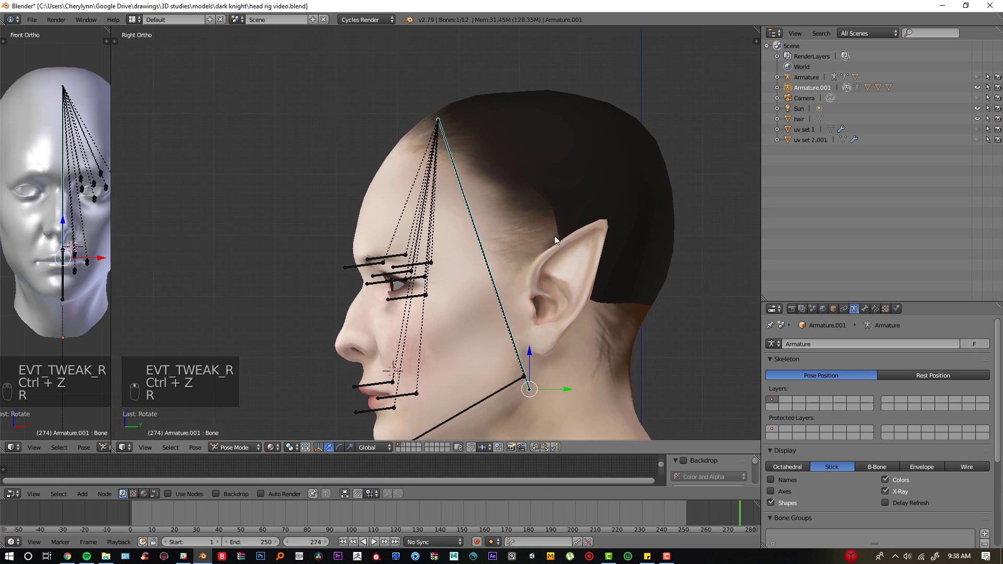
{"action": "key", "text": "ctrl+z"}
{"action": "scroll", "coordinate": [564, 251], "scroll_direction": "up", "scroll_amount": 2}
{"action": "key", "text": "r"}
{"action": "right_click", "coordinate": [497, 241]}
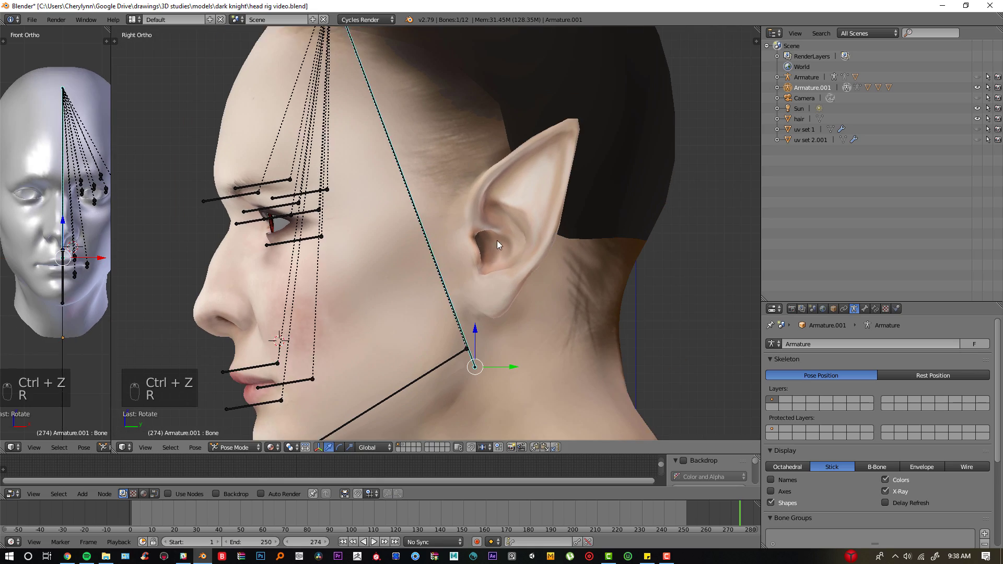
{"action": "key", "text": "ctrl+z"}
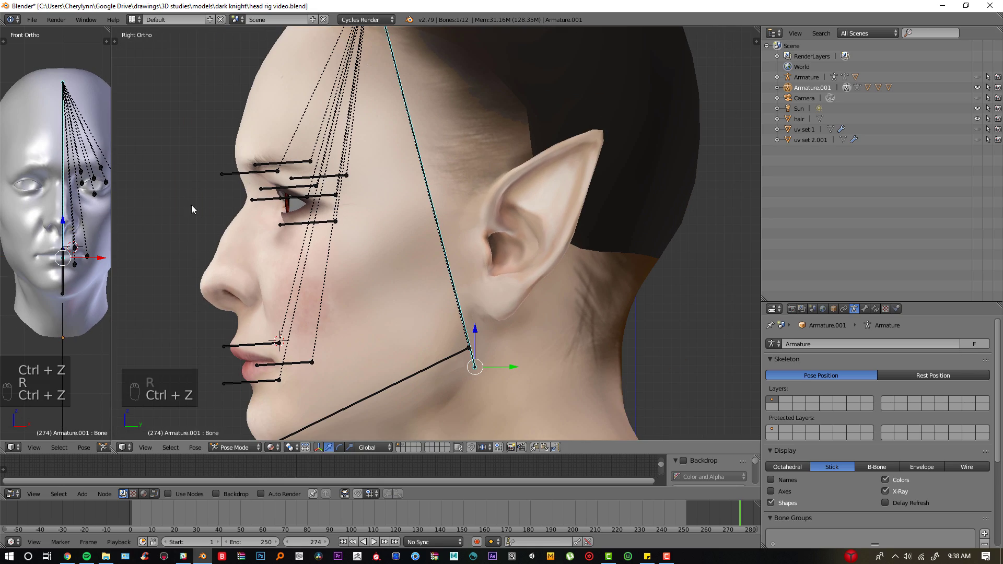
{"action": "scroll", "coordinate": [380, 227], "scroll_direction": "down", "scroll_amount": 3}
{"action": "key", "text": "r"}
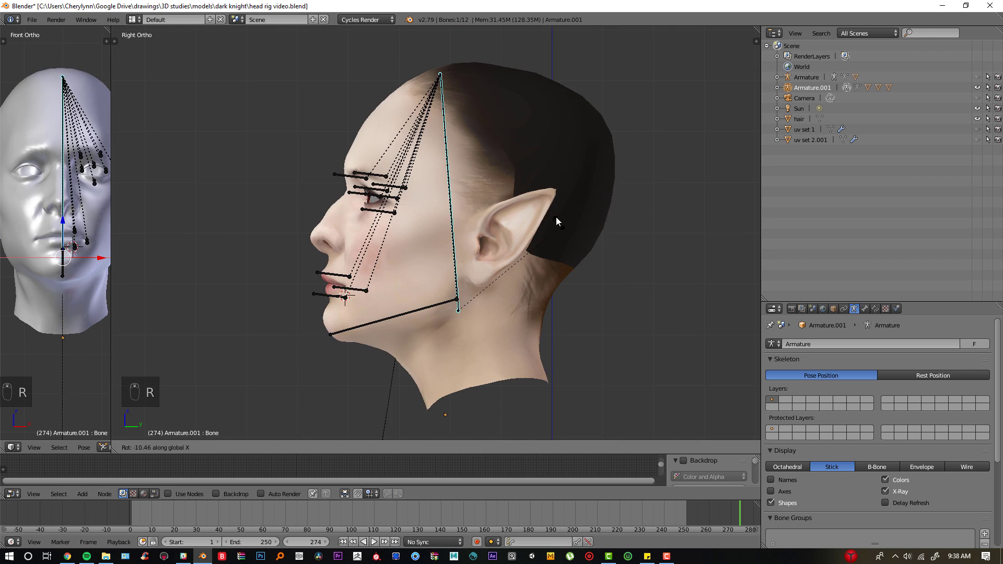
{"action": "right_click", "coordinate": [552, 233]}
{"action": "key", "text": "ctrl+z"}
Step: Test-move the inner and middle eyebrow bones in front view, undoing each move, and select the outer eyebrow bone
{"action": "key", "text": "KP_1"}
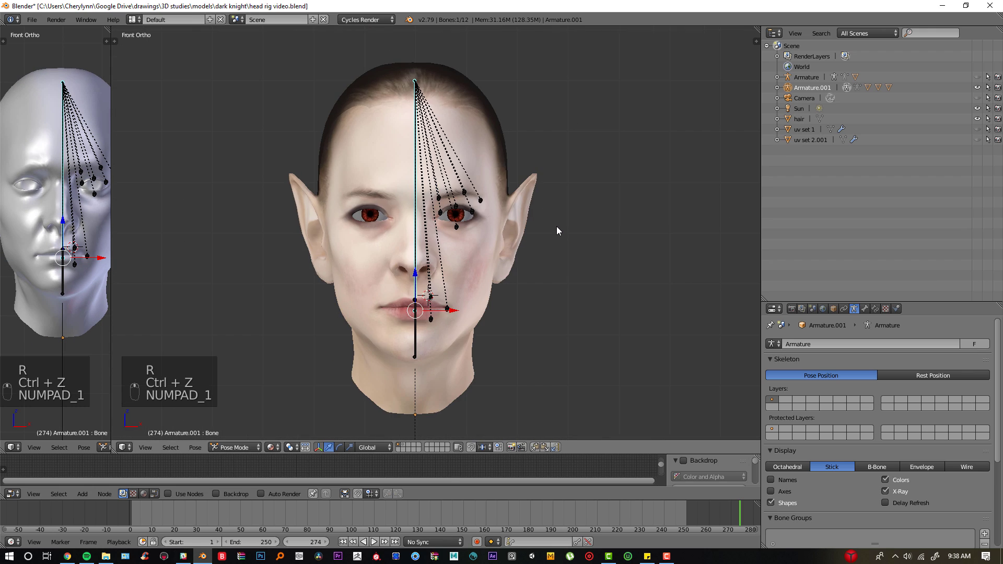
{"action": "scroll", "coordinate": [557, 230], "scroll_direction": "up", "scroll_amount": 4}
{"action": "right_click", "coordinate": [443, 146]}
{"action": "key", "text": "g"}
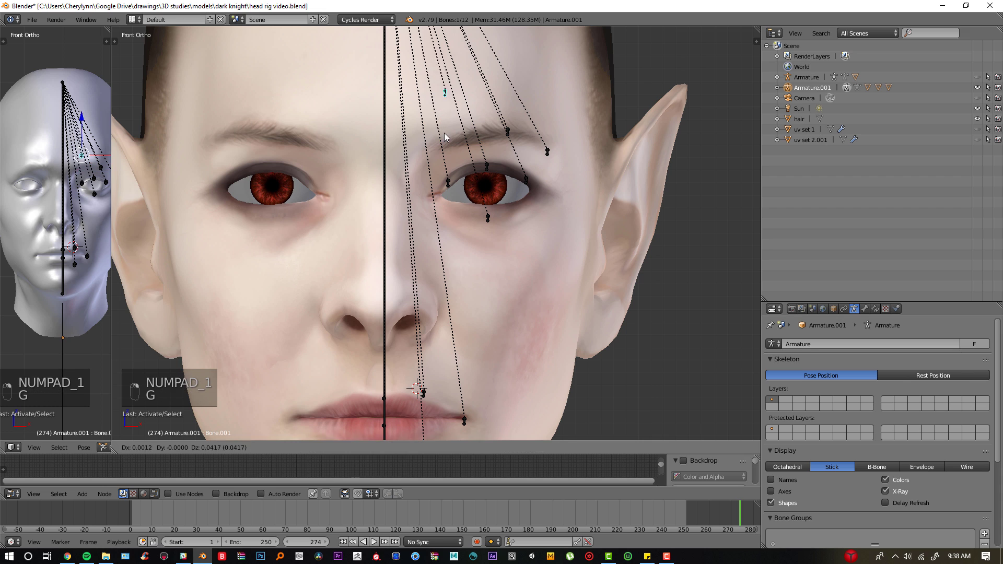
{"action": "left_click", "coordinate": [445, 138]}
{"action": "key", "text": "ctrl+z"}
{"action": "key", "text": "g"}
{"action": "left_click", "coordinate": [445, 115]}
{"action": "key", "text": "ctrl+z"}
{"action": "right_click", "coordinate": [508, 130]}
{"action": "key", "text": "g"}
{"action": "left_click", "coordinate": [517, 117]}
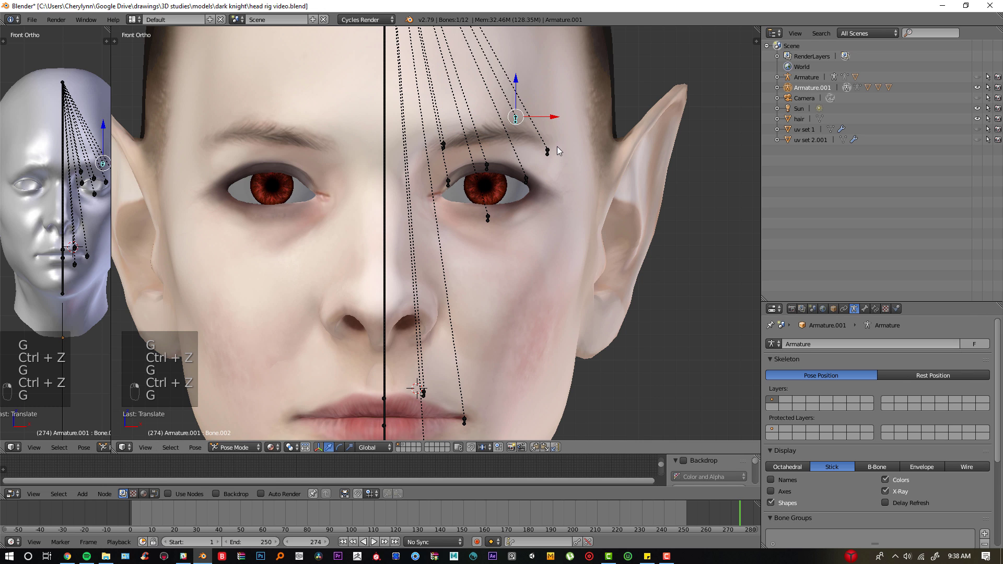
{"action": "key", "text": "ctrl+z"}
{"action": "right_click", "coordinate": [548, 152]}
{"action": "scroll", "coordinate": [554, 157], "scroll_direction": "down", "scroll_amount": 3}
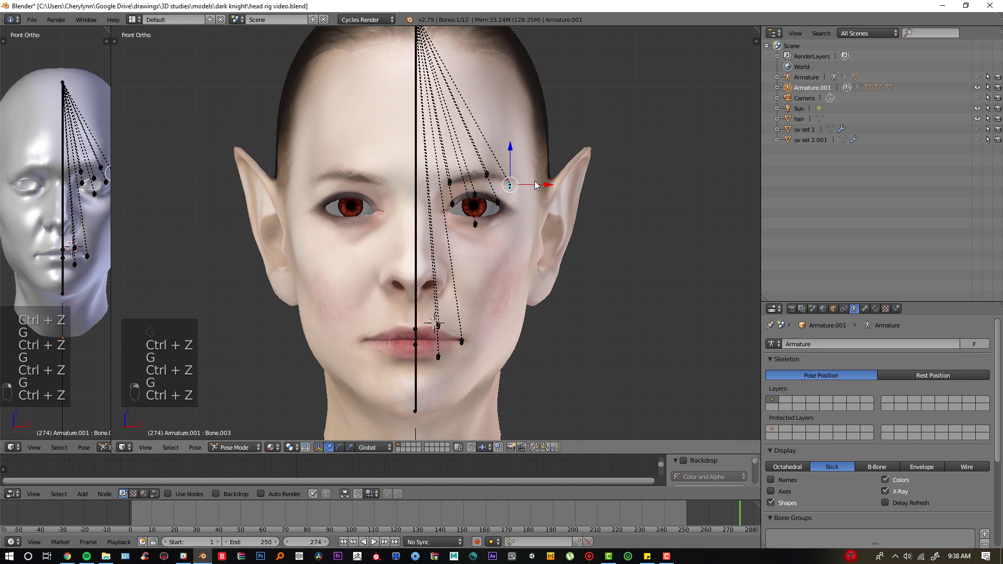
{"action": "key", "text": "KP_1"}
Step: Test-move the mouth corner bone away from the lips and undo the move
{"action": "scroll", "coordinate": [512, 230], "scroll_direction": "up", "scroll_amount": 5}
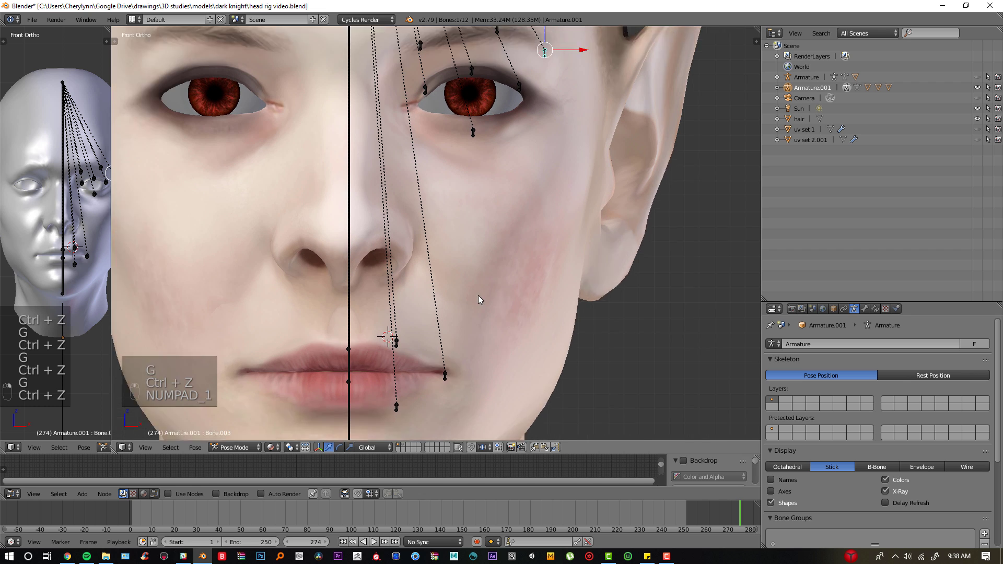
{"action": "right_click", "coordinate": [447, 407]}
{"action": "key", "text": "g"}
{"action": "left_click", "coordinate": [489, 346]}
{"action": "key", "text": "ctrl+z"}
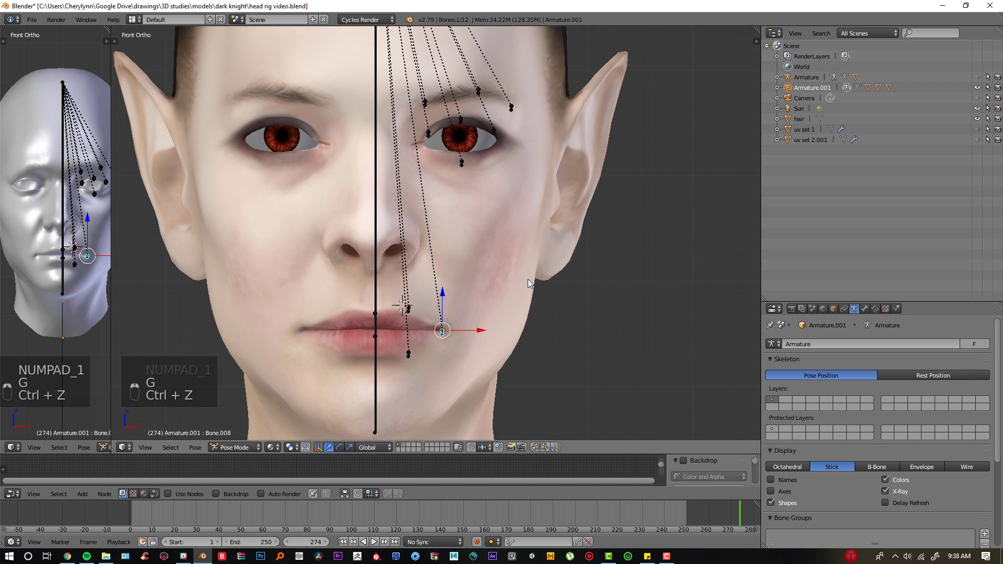
{"action": "scroll", "coordinate": [528, 279], "scroll_direction": "down", "scroll_amount": 3}
{"action": "scroll", "coordinate": [469, 221], "scroll_direction": "up", "scroll_amount": 2}
Step: Display the 3D view's properties and open the jaw bone's name for editing
{"action": "key", "text": "n"}
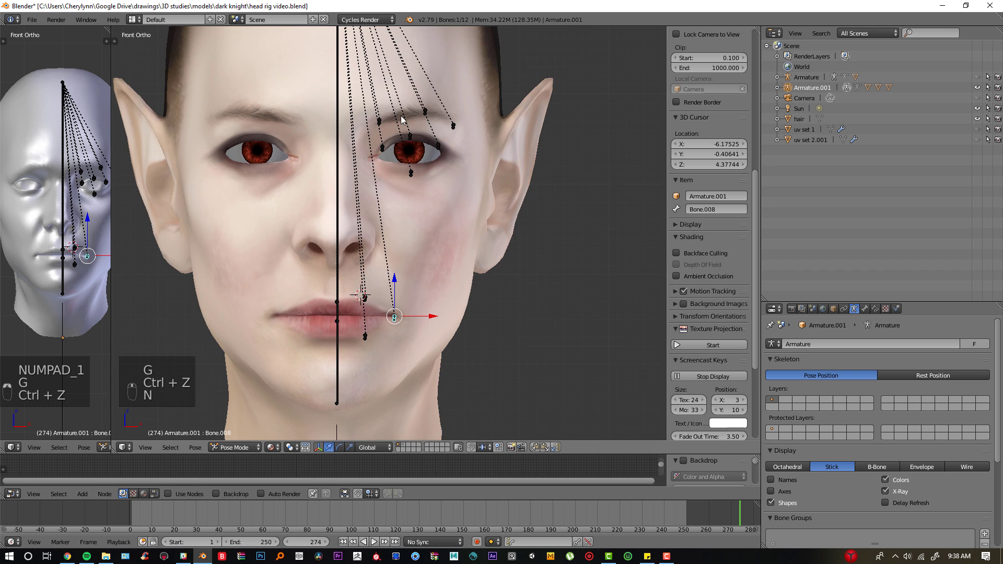
{"action": "scroll", "coordinate": [409, 167], "scroll_direction": "up", "scroll_amount": 3}
{"action": "middle_click_drag", "start_coordinate": [408, 166], "coordinate": [344, 387]}
{"action": "right_click", "coordinate": [385, 327]}
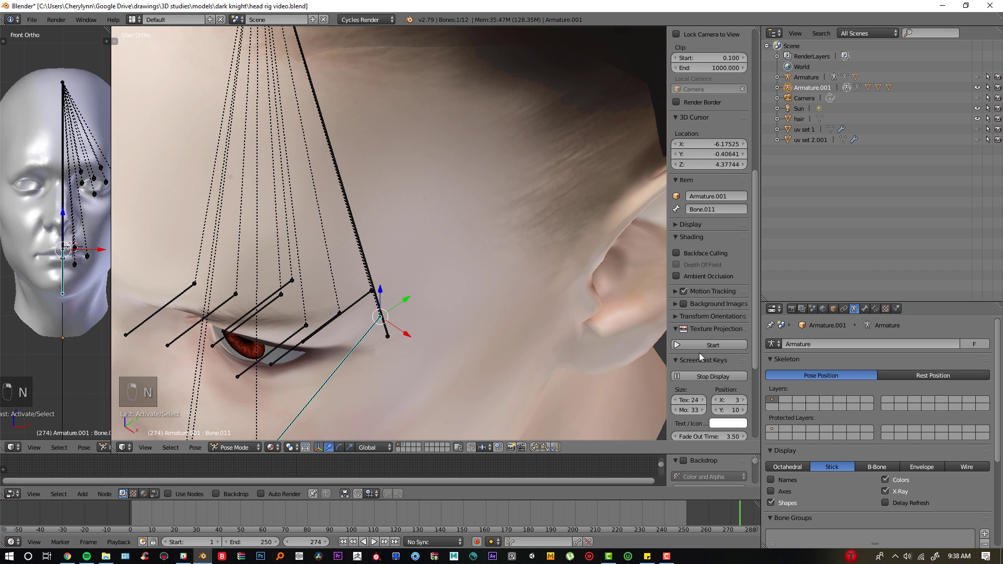
{"action": "scroll", "coordinate": [703, 382], "scroll_direction": "down", "scroll_amount": 3}
{"action": "scroll", "coordinate": [711, 261], "scroll_direction": "up", "scroll_amount": 5}
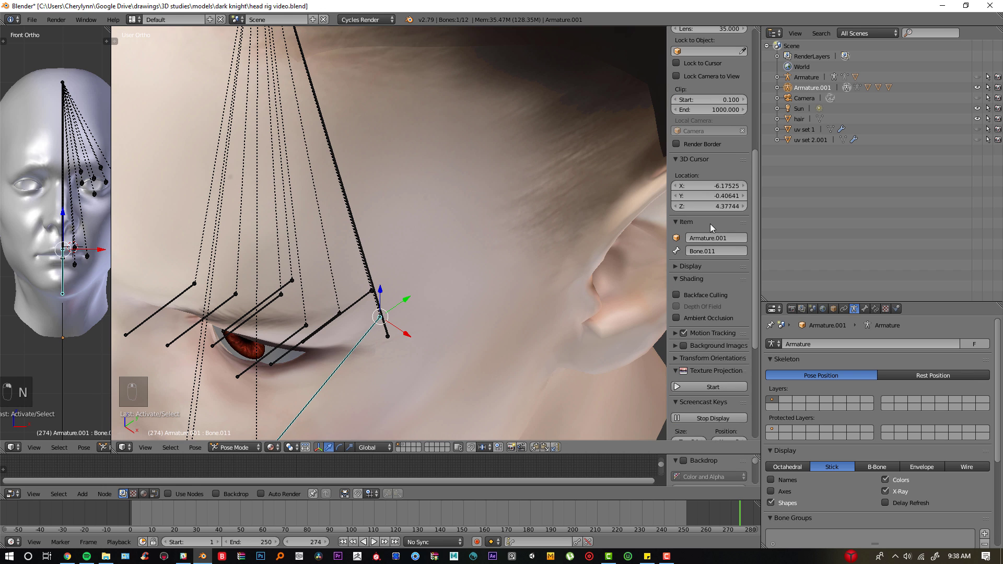
{"action": "left_click", "coordinate": [709, 252]}
Step: Rename the inner bone of the model's left eyebrow as Eyebrow1
{"action": "middle_click_drag", "start_coordinate": [481, 256], "coordinate": [317, 60]}
{"action": "right_click", "coordinate": [323, 84]}
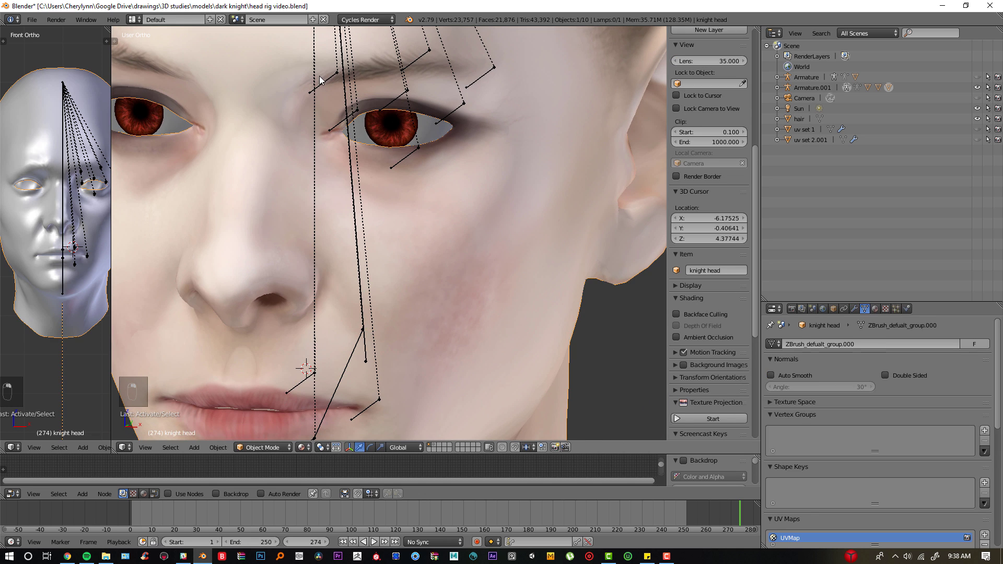
{"action": "key", "text": "KP_1"}
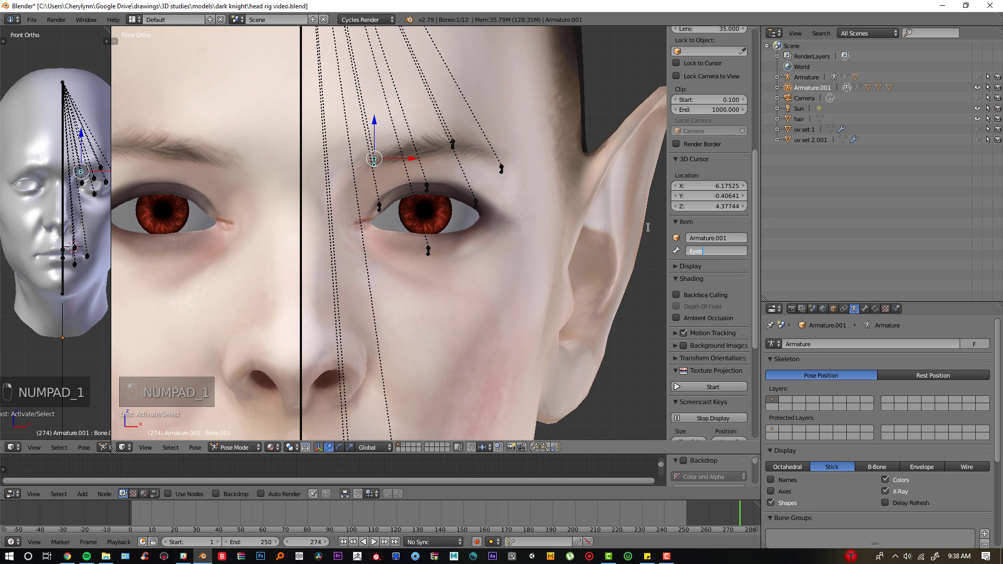
{"action": "type", "text": "Eyebrow."}
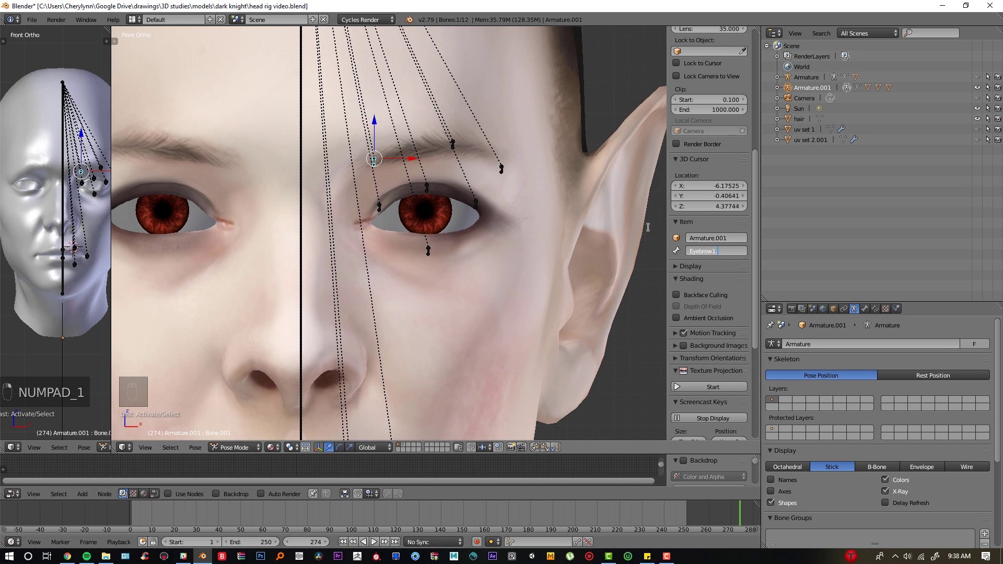
{"action": "key", "text": "Return"}
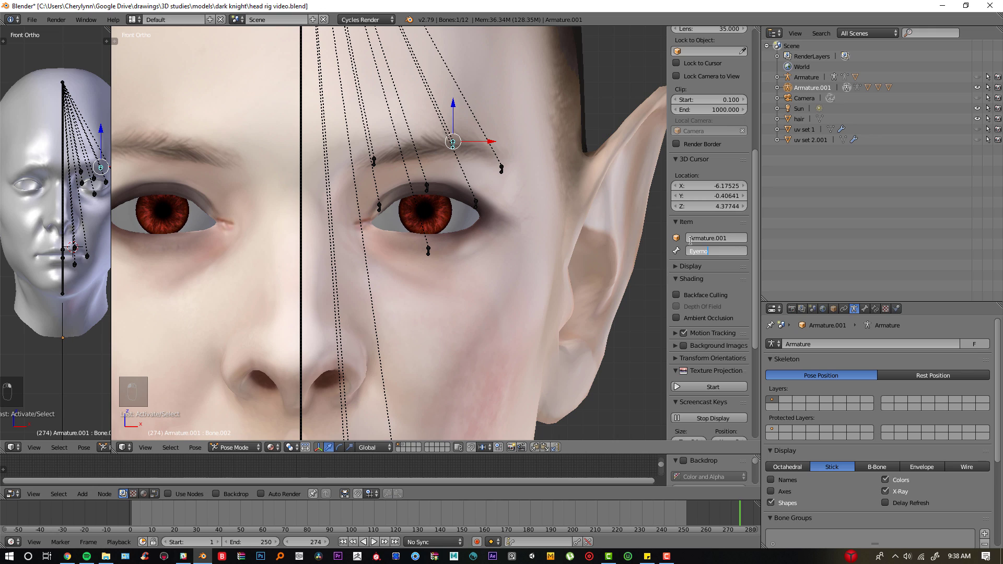
Step: Correct the middle eyebrow bone's mistyped name and set it to Eyerbrow2.L
{"action": "key", "text": "BackSpace"}
{"action": "key", "text": "BackSpace"}
{"action": "key", "text": "BackSpace"}
{"action": "key", "text": "BackSpace"}
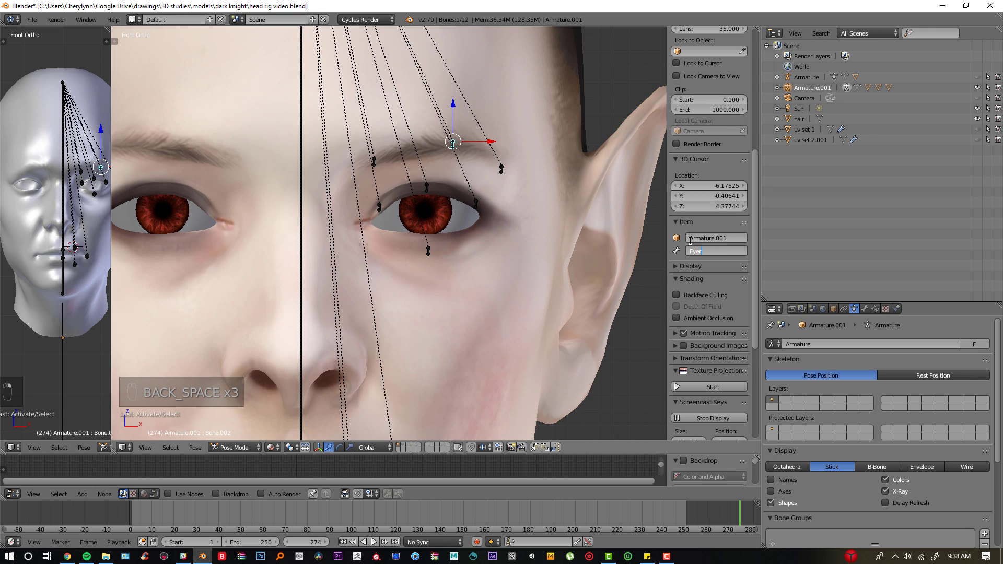
{"action": "type", "text": ".L"}
{"action": "key", "text": "Return"}
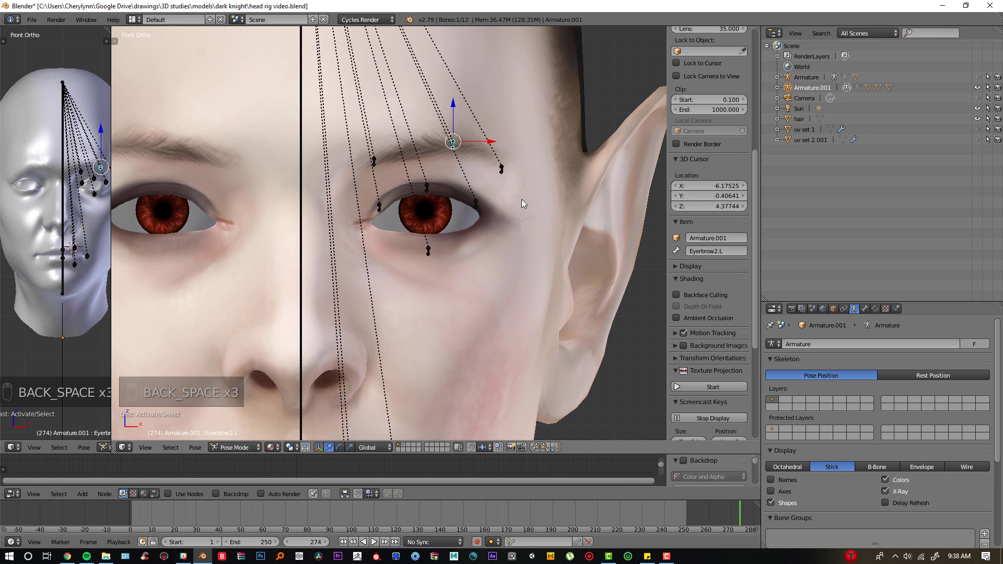
Step: Rename the outer bone of the model's left eyebrow as Eyebrow3.L
{"action": "right_click", "coordinate": [502, 168]}
{"action": "left_click", "coordinate": [706, 248]}
{"action": "type", "text": "Ey"}
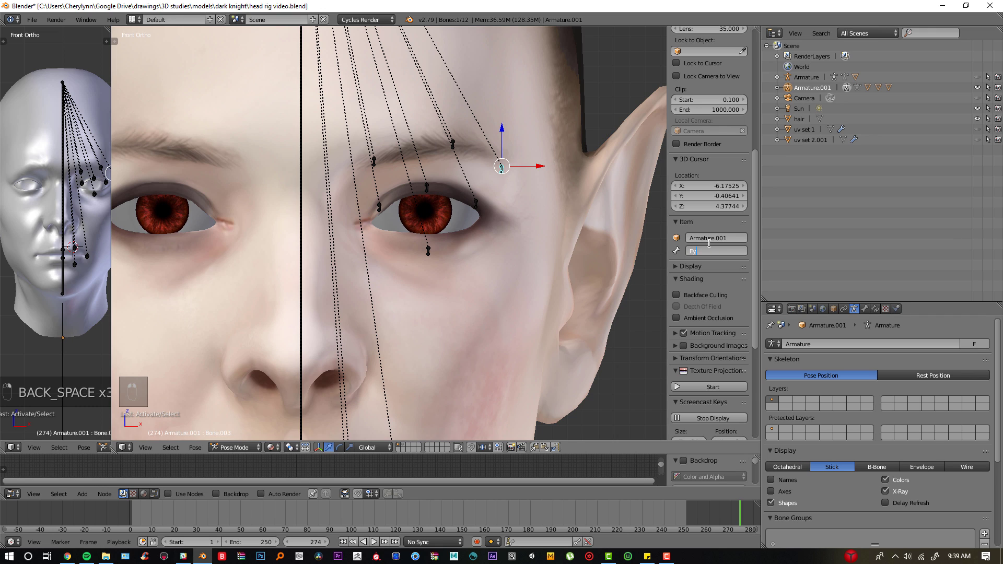
{"action": "type", "text": "ebrow3.L"}
{"action": "key", "text": "Return"}
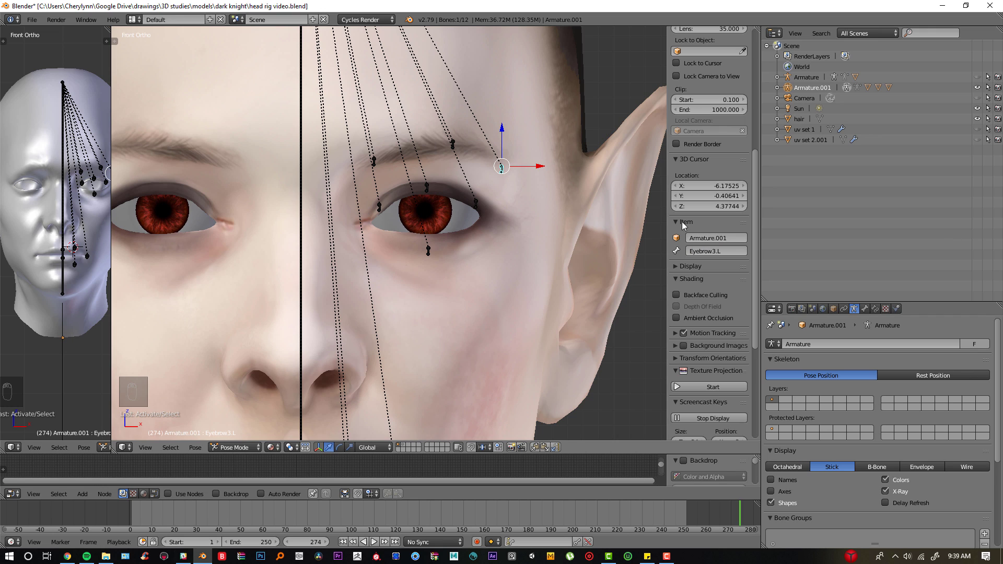
Step: Rename the bone at the inner corner of the model's left eye as Eyelid1.L
{"action": "right_click", "coordinate": [380, 207]}
{"action": "left_click", "coordinate": [707, 251]}
{"action": "type", "text": "Eye"}
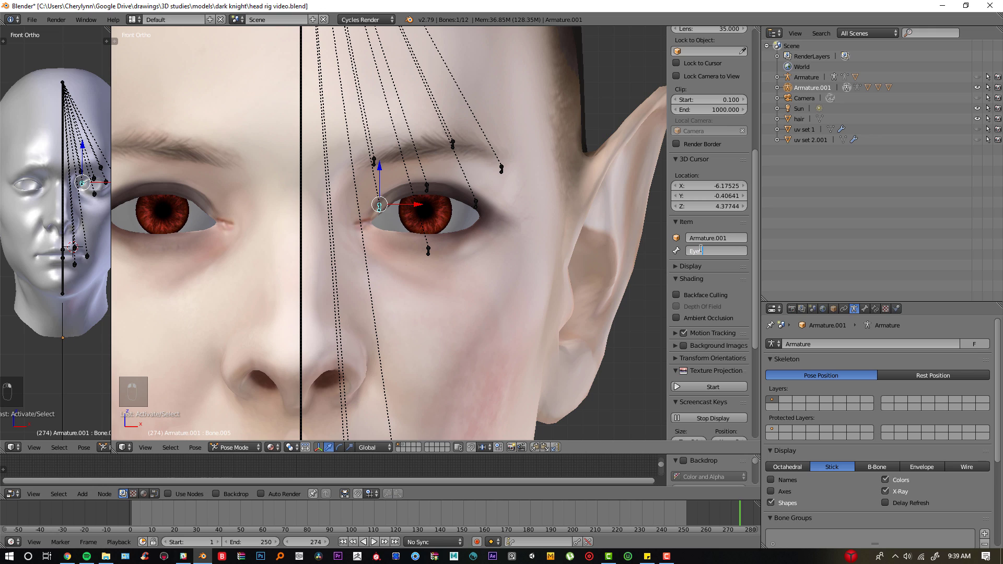
{"action": "type", "text": "lid1.L"}
{"action": "key", "text": "Return"}
Step: Rename the middle bone of the model's left upper eyelid as Eyelid2.L
{"action": "right_click", "coordinate": [428, 186]}
{"action": "left_click", "coordinate": [698, 254]}
{"action": "type", "text": "E"}
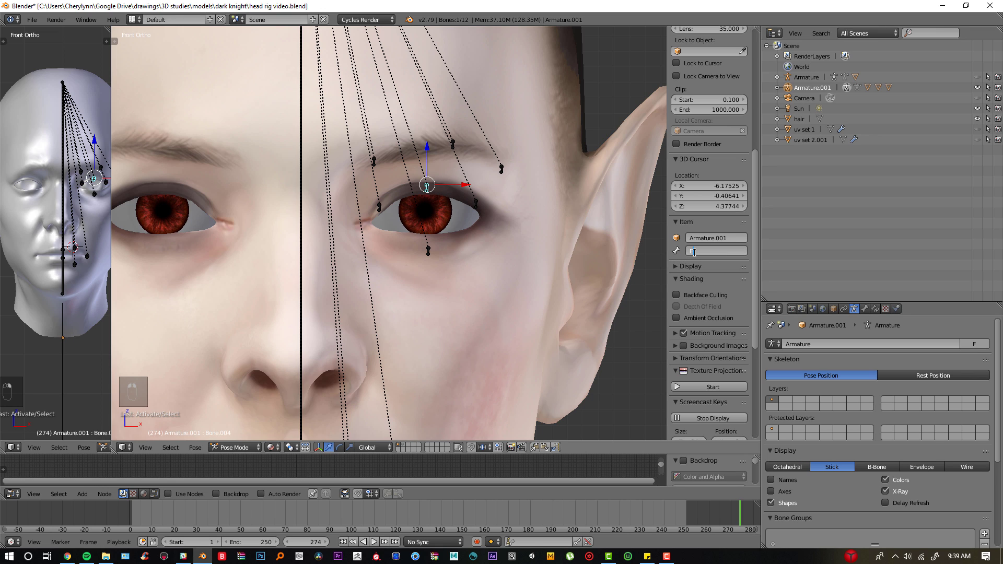
{"action": "key", "text": "BackSpace"}
{"action": "key", "text": "BackSpace"}
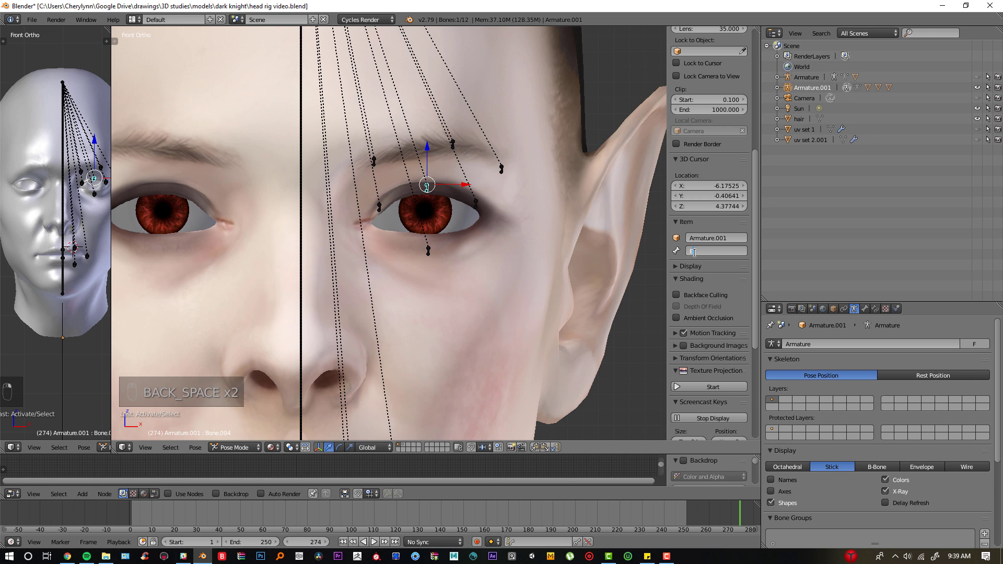
{"action": "type", "text": "Eyelid2.L"}
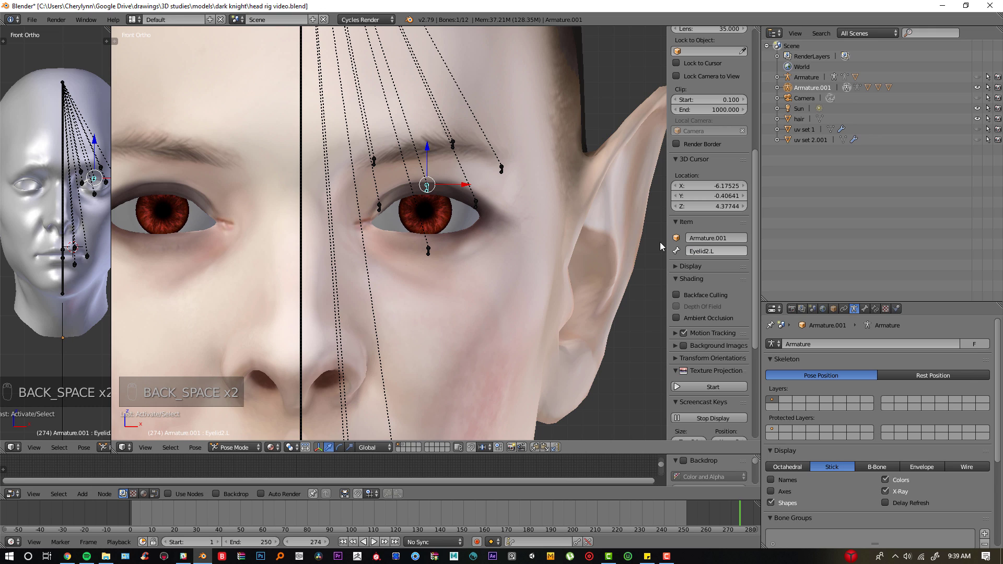
{"action": "key", "text": "Return"}
Step: Rename the bone at the outer corner of the model's left eye as Eyelid3.L
{"action": "right_click", "coordinate": [476, 201]}
{"action": "left_click", "coordinate": [695, 252]}
{"action": "type", "text": "E"}
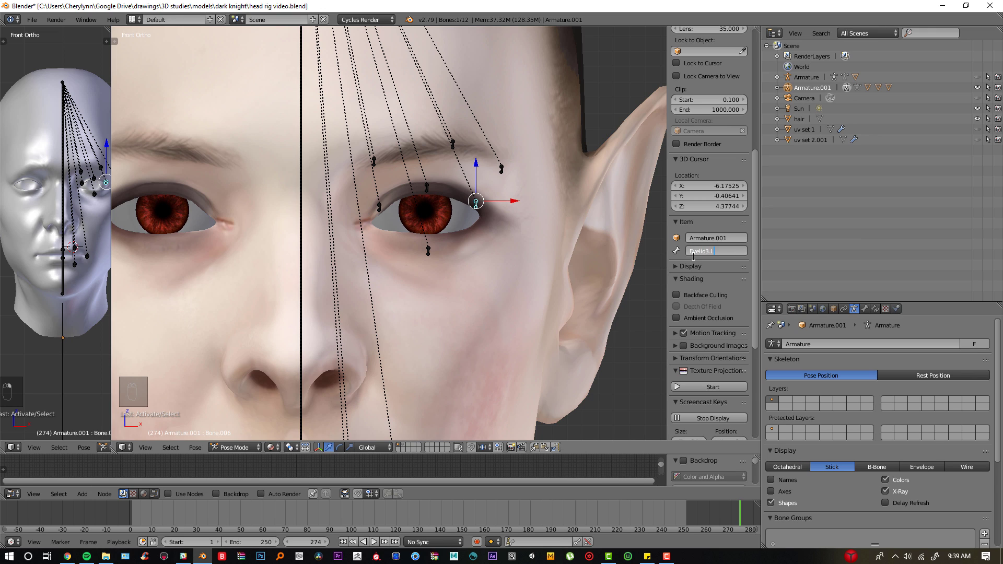
{"action": "key", "text": "Return"}
Step: Rename the bone below the model's left eye as Lowerlid.L
{"action": "right_click", "coordinate": [429, 249]}
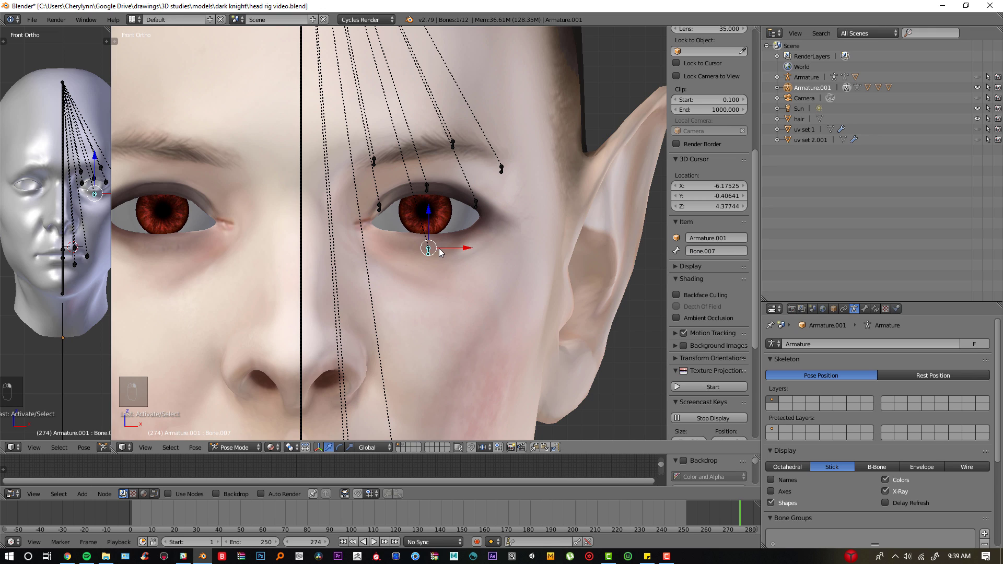
{"action": "left_click", "coordinate": [702, 252]}
{"action": "key", "text": "BackSpace"}
{"action": "key", "text": "shift+BackSpace"}
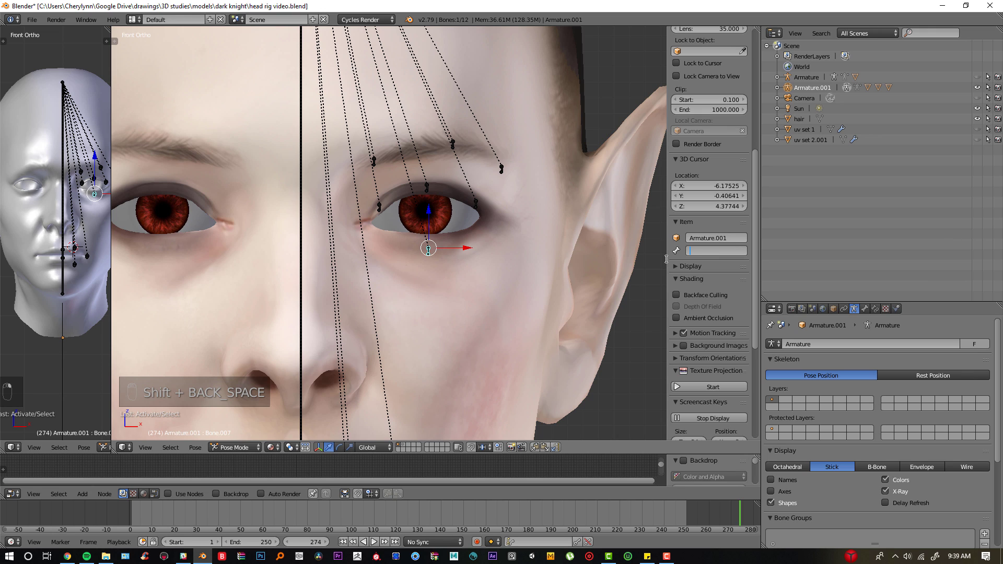
{"action": "type", "text": "Lowerlid.L"}
{"action": "key", "text": "Return"}
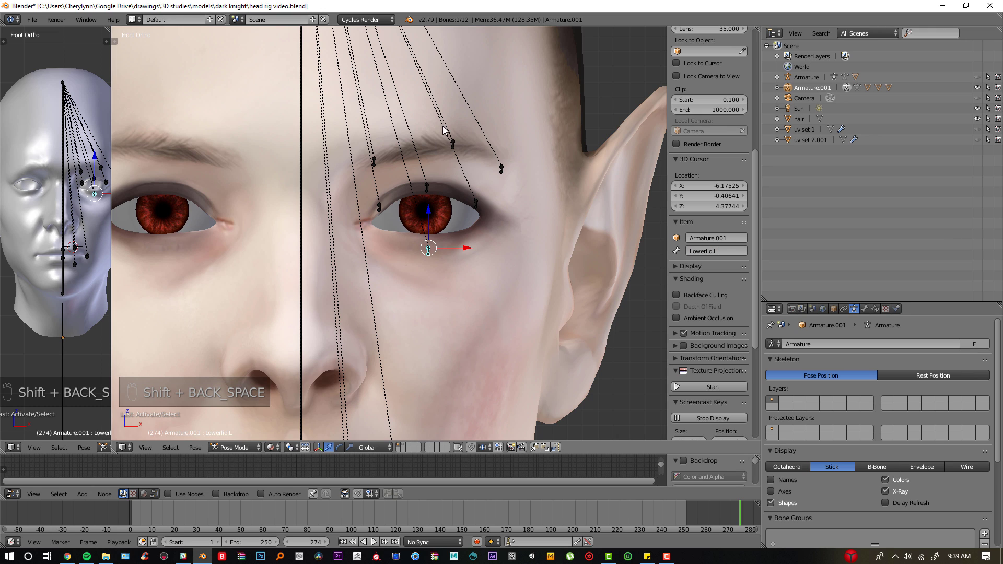
{"action": "right_click", "coordinate": [453, 144]}
{"action": "right_click", "coordinate": [428, 250]}
Step: Rename the bone above the left half of the model's mouth as Upperlip.L
{"action": "scroll", "coordinate": [385, 268], "scroll_direction": "down", "scroll_amount": 5, "text": "shift"}
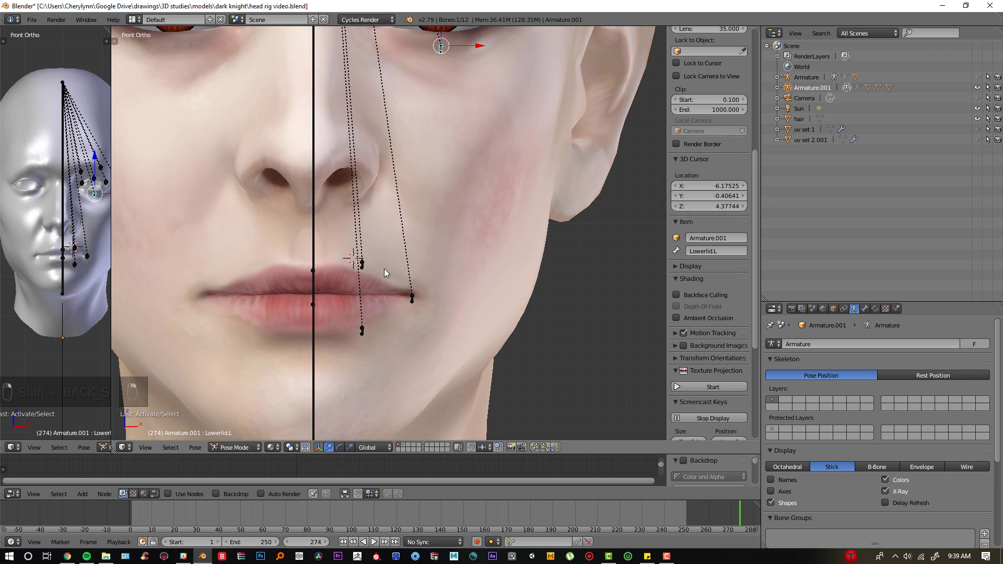
{"action": "right_click", "coordinate": [362, 262]}
{"action": "double_click", "coordinate": [705, 252]}
{"action": "type", "text": "Upper"}
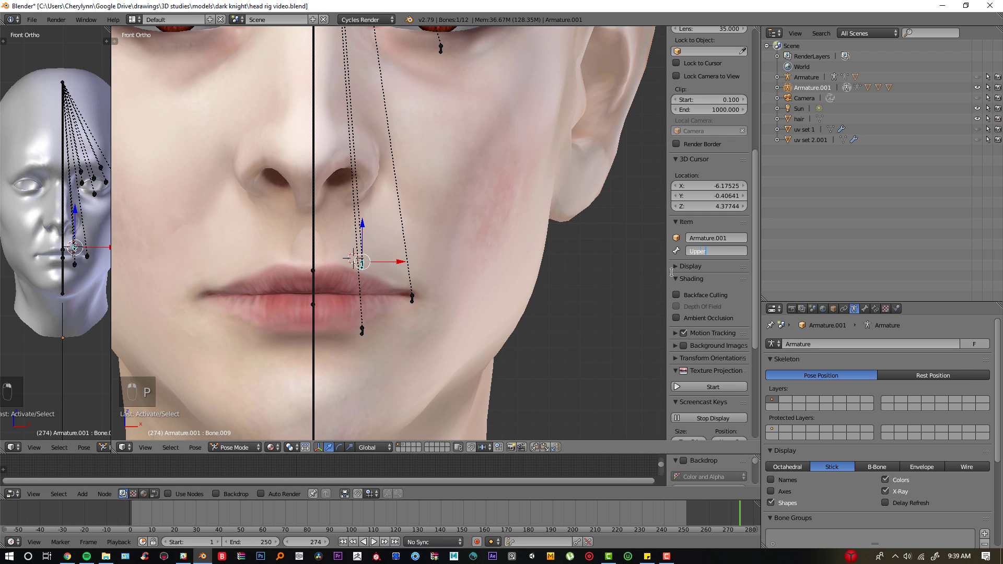
{"action": "type", "text": "lip.L"}
{"action": "key", "text": "Return"}
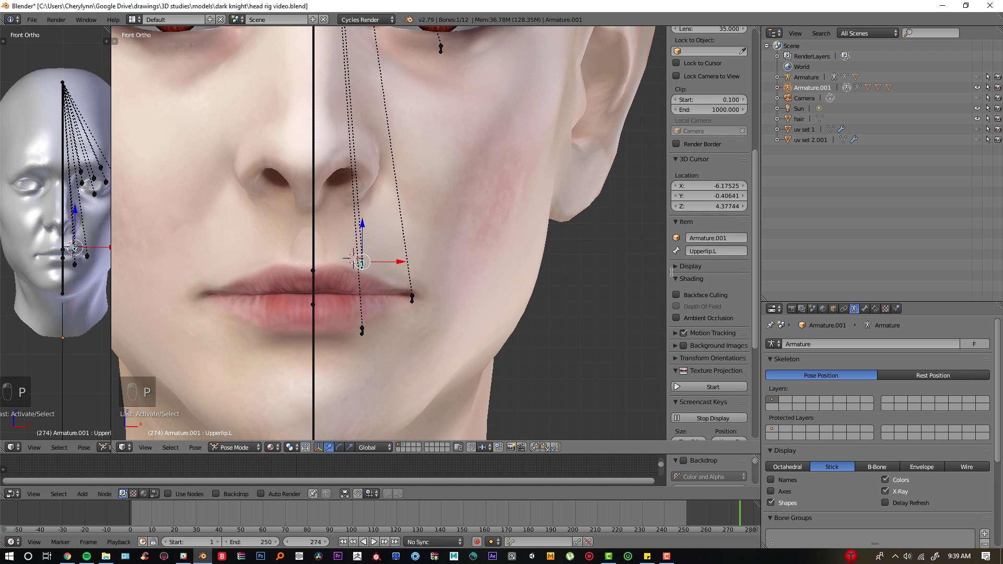
Step: Rename the bone at the left corner of the model's mouth as Mouthcorner.L
{"action": "right_click", "coordinate": [413, 297]}
{"action": "double_click", "coordinate": [695, 251]}
{"action": "type", "text": "Mouth"}
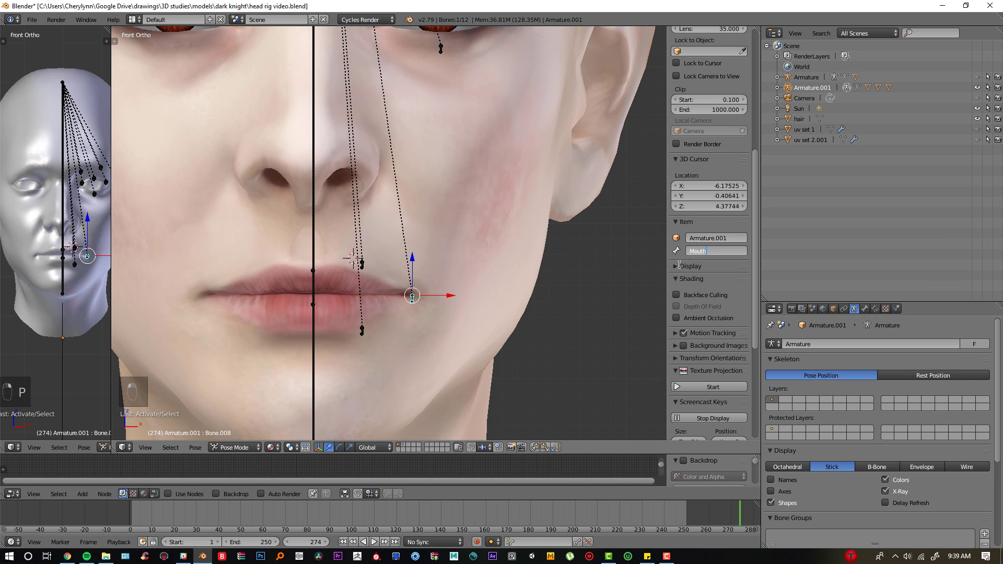
{"action": "type", "text": "corner.L"}
{"action": "key", "text": "Return"}
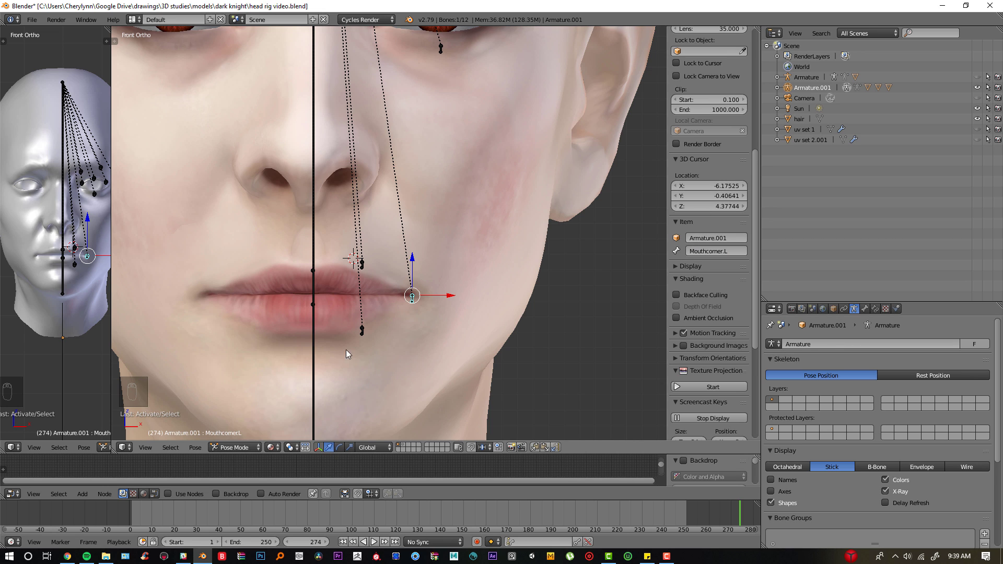
Step: Rename the bone below the left half of the model's mouth as Lowerlip.L
{"action": "right_click", "coordinate": [361, 331]}
{"action": "right_click", "coordinate": [363, 329]}
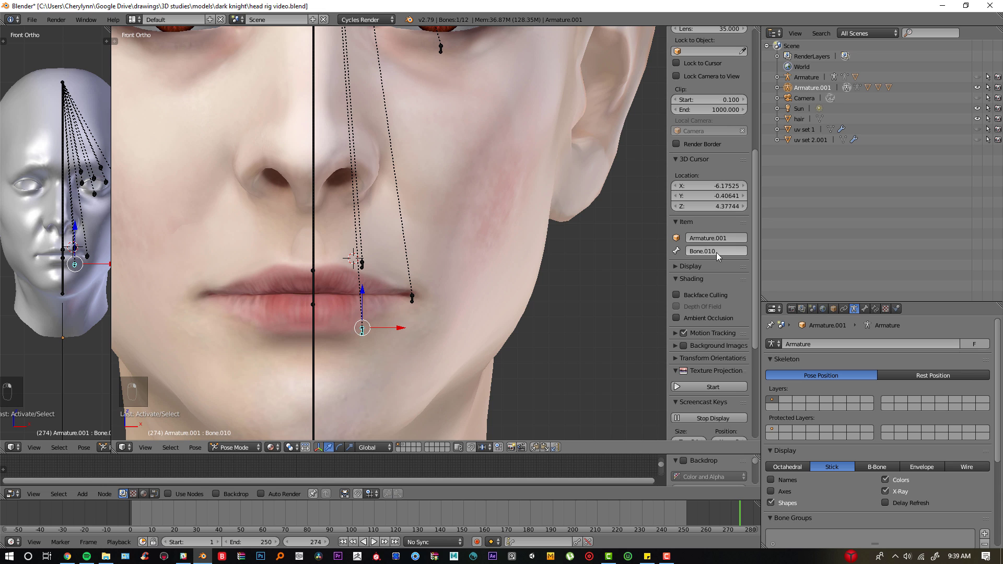
{"action": "type", "text": "Lowerlip.L"}
{"action": "key", "text": "Return"}
Step: Place the 3D cursor at the base of the neck and use it as the pivot point
{"action": "middle_click_drag", "start_coordinate": [423, 166], "coordinate": [419, 382], "text": "shift"}
{"action": "right_click", "coordinate": [416, 275]}
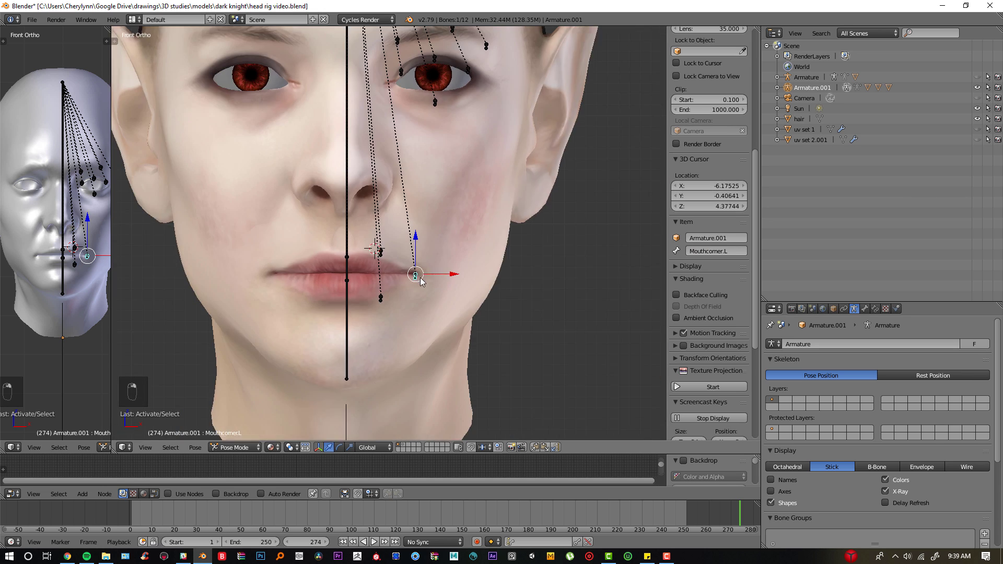
{"action": "scroll", "coordinate": [402, 313], "scroll_direction": "down", "scroll_amount": 2}
{"action": "left_click", "coordinate": [359, 336]}
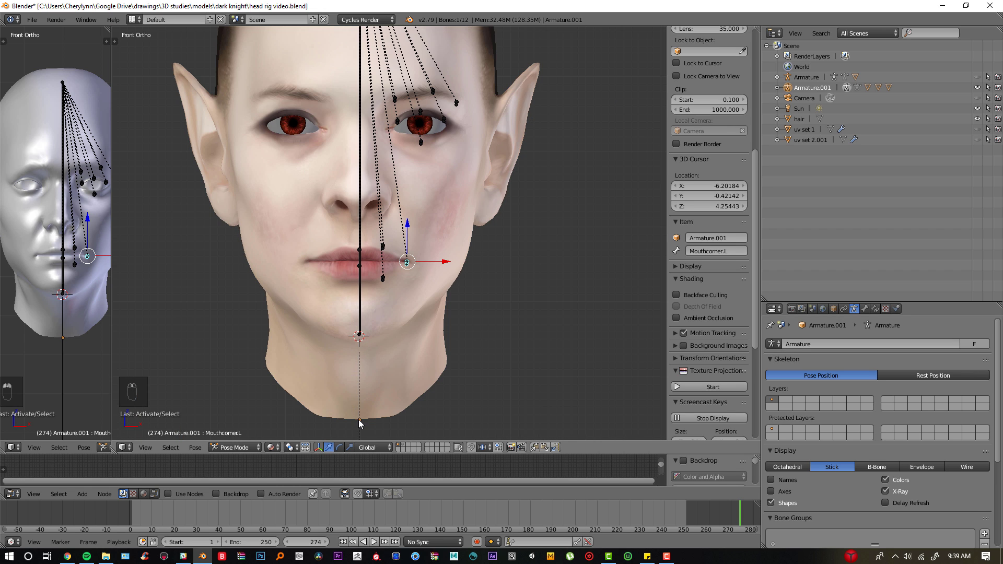
{"action": "left_click", "coordinate": [359, 420]}
{"action": "key", "text": "period"}
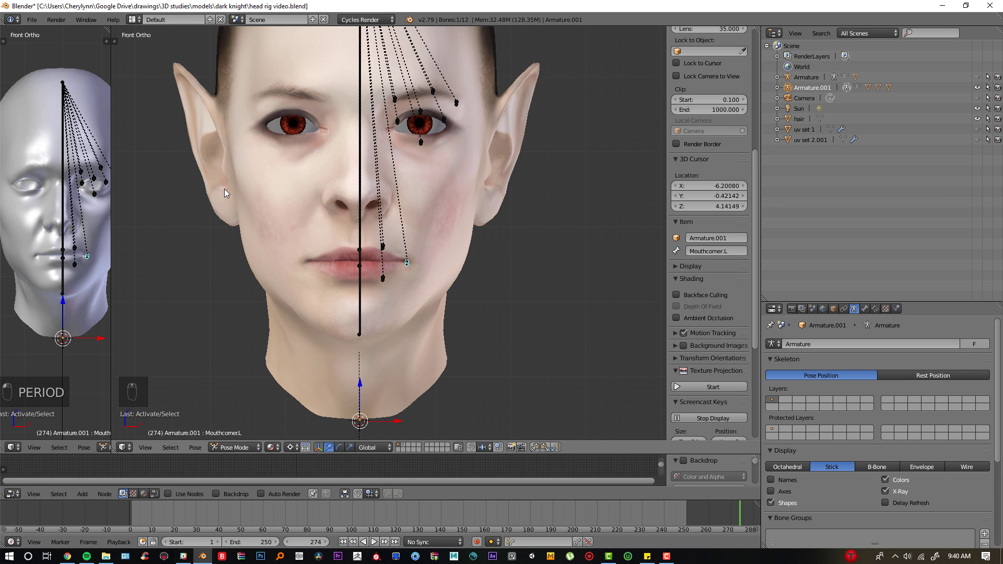
Step: Select all the facial bones on the model's left side and switch the armature to Edit Mode
{"action": "scroll", "coordinate": [411, 193], "scroll_direction": "down", "scroll_amount": 1}
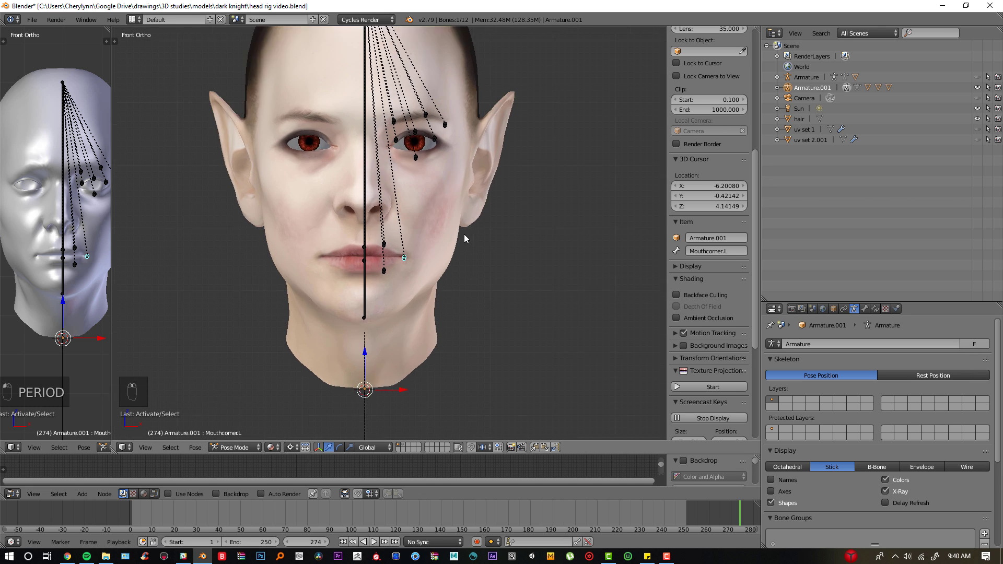
{"action": "scroll", "coordinate": [464, 239], "scroll_direction": "up", "scroll_amount": 2}
{"action": "key", "text": "b"}
{"action": "left_click_drag", "start_coordinate": [369, 367], "coordinate": [530, 40]}
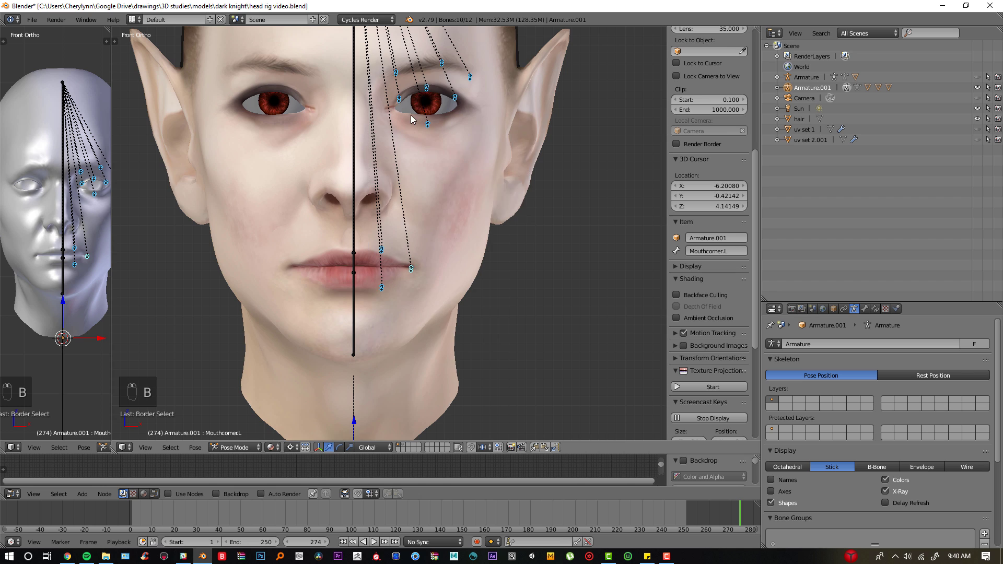
{"action": "scroll", "coordinate": [411, 115], "scroll_direction": "down", "scroll_amount": 2}
{"action": "left_click", "coordinate": [238, 447]}
{"action": "left_click", "coordinate": [234, 425]}
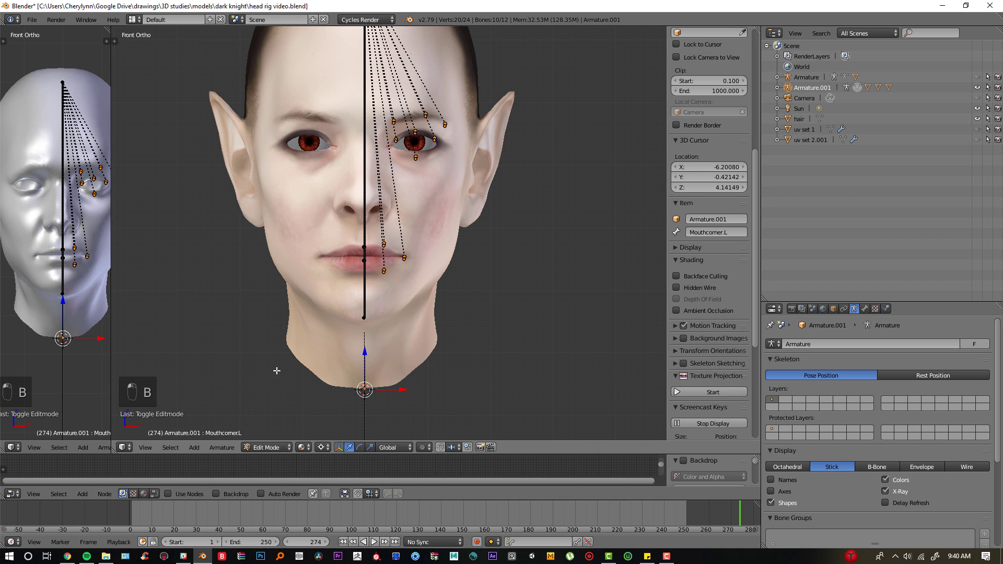
Step: Reselect the left-side eyebrow, eyelid and mouth bones in Edit Mode, keeping the front view
{"action": "scroll", "coordinate": [313, 355], "scroll_direction": "up", "scroll_amount": 1}
{"action": "key", "text": "a"}
{"action": "key", "text": "b"}
{"action": "mouse_move", "coordinate": [505, 302]}
{"action": "left_mouse_down"}
{"action": "mouse_move", "coordinate": [399, 126]}
{"action": "mouse_move", "coordinate": [376, 58]}
{"action": "left_mouse_up"}
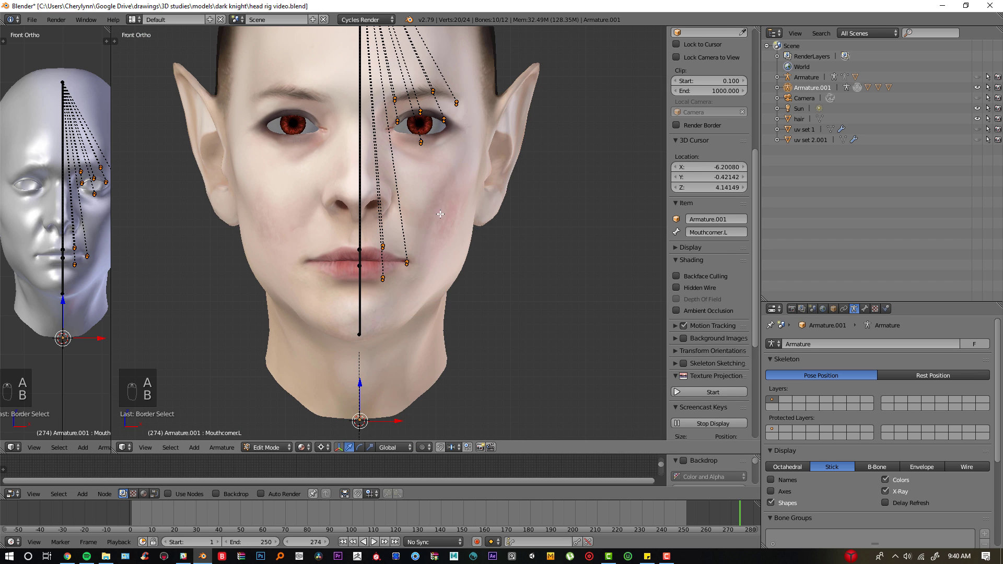
{"action": "mouse_move", "coordinate": [441, 214]}
{"action": "middle_mouse_down"}
{"action": "mouse_move", "coordinate": [397, 206]}
{"action": "mouse_move", "coordinate": [441, 198]}
{"action": "middle_mouse_up"}
{"action": "key", "text": "KP_1"}
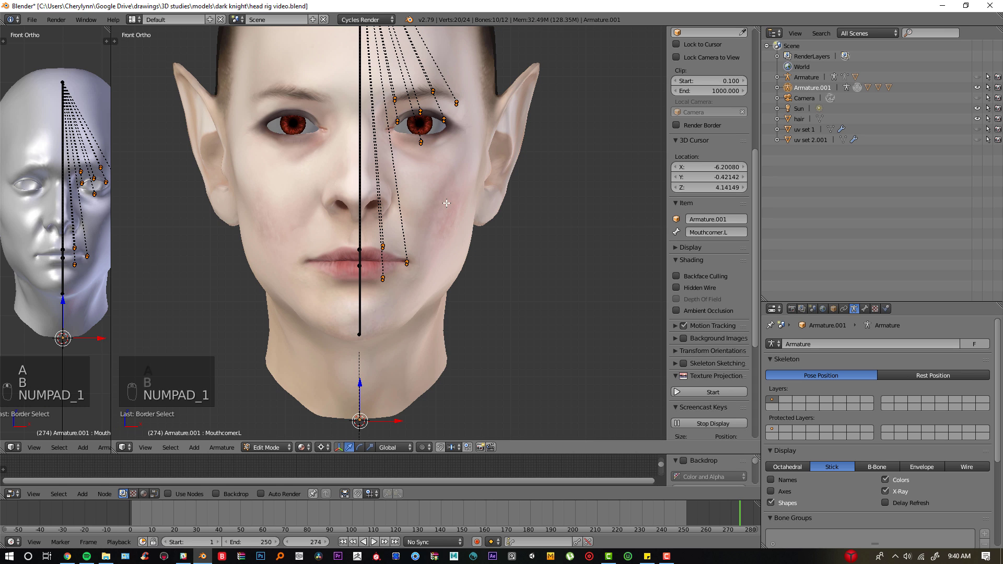
{"action": "scroll", "coordinate": [447, 203], "scroll_direction": "down", "scroll_amount": 2}
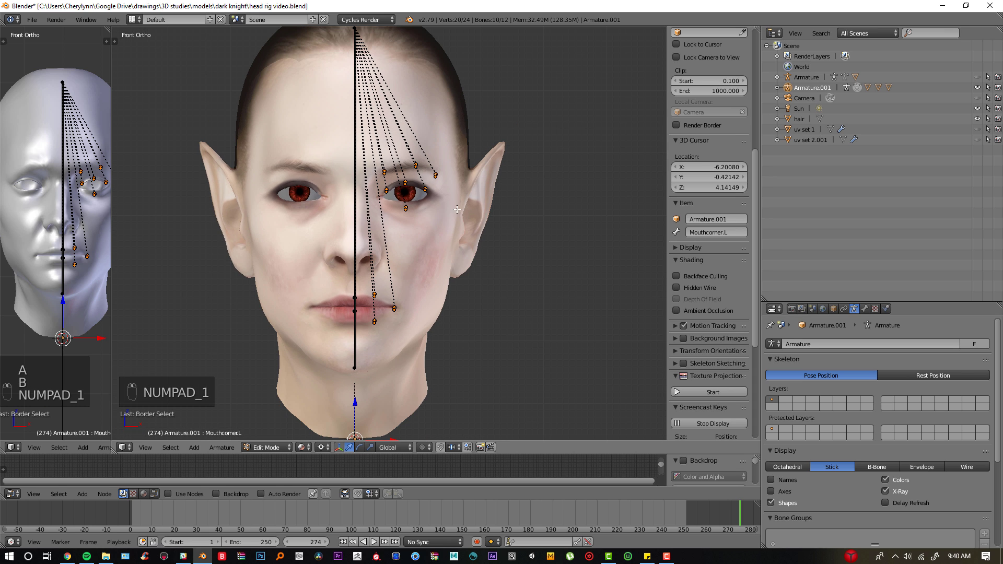
{"action": "scroll", "coordinate": [457, 210], "scroll_direction": "up", "scroll_amount": 1}
{"action": "key", "text": "shift+d"}
{"action": "right_click", "coordinate": [454, 240]}
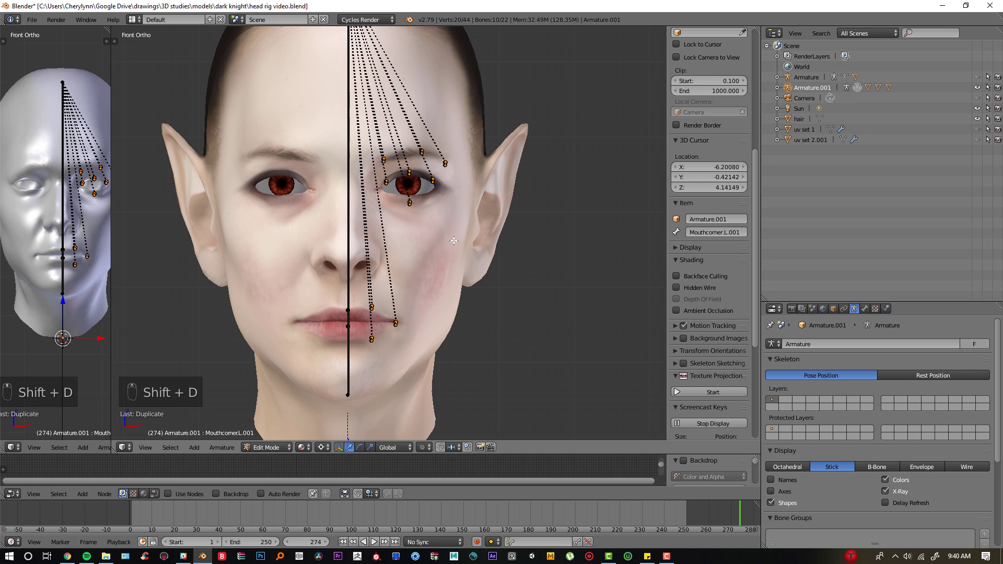
{"action": "key", "text": "ctrl+z"}
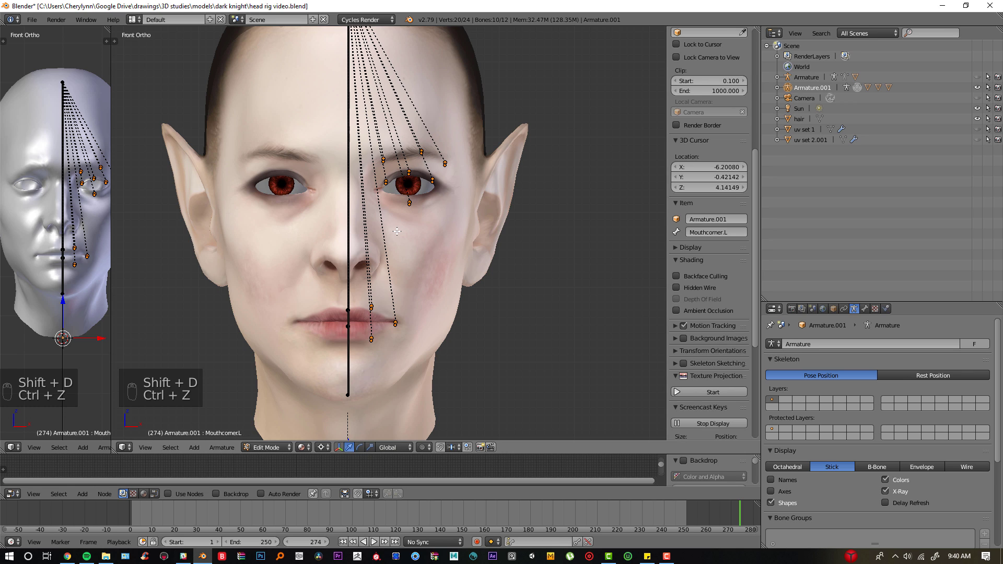
Step: Mirror the selected left-side facial bones to the other half of the face with Symmetrize
{"action": "key", "text": "w"}
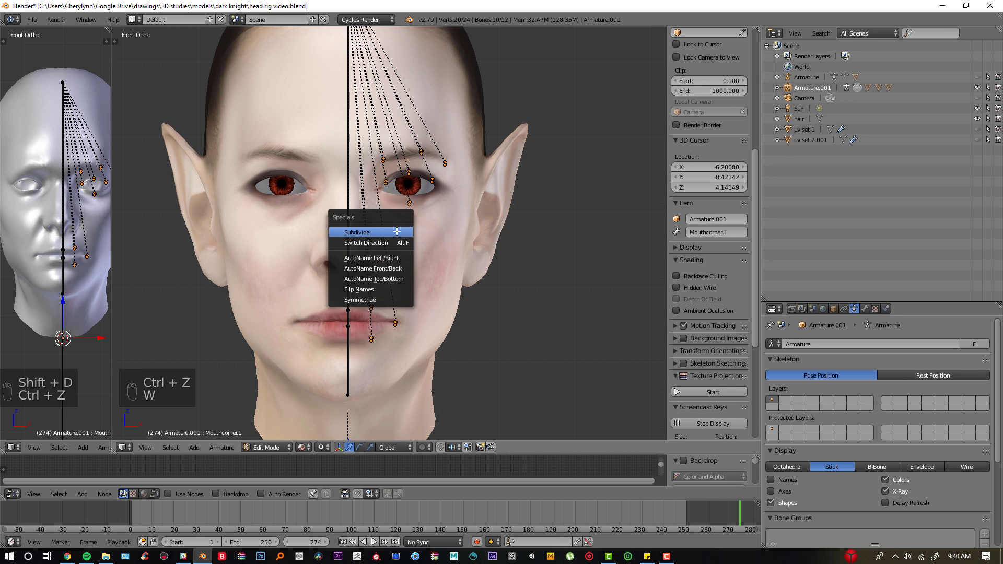
{"action": "left_click", "coordinate": [361, 300]}
{"action": "scroll", "coordinate": [423, 307], "scroll_direction": "down", "scroll_amount": 2}
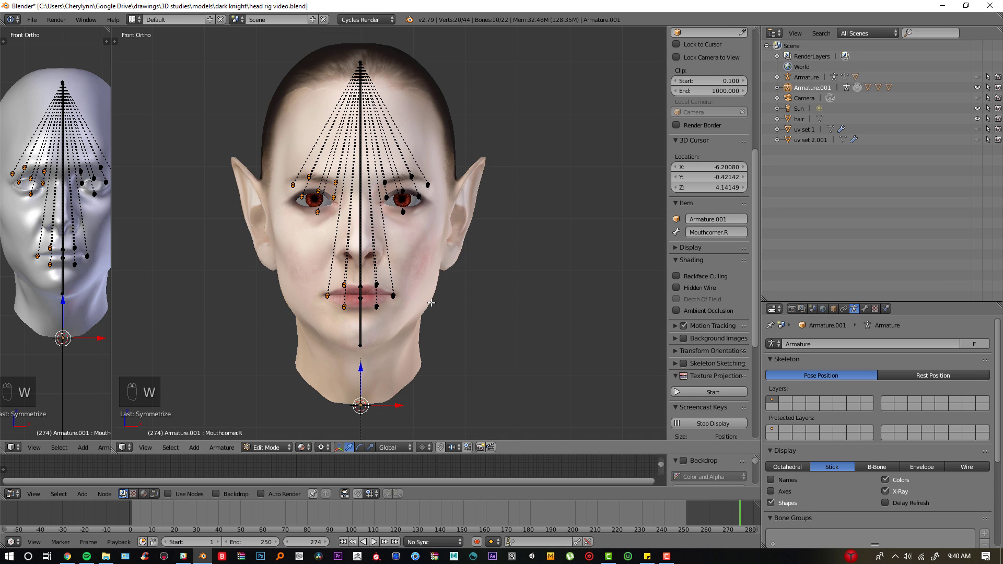
{"action": "scroll", "coordinate": [423, 318], "scroll_direction": "up", "scroll_amount": 3}
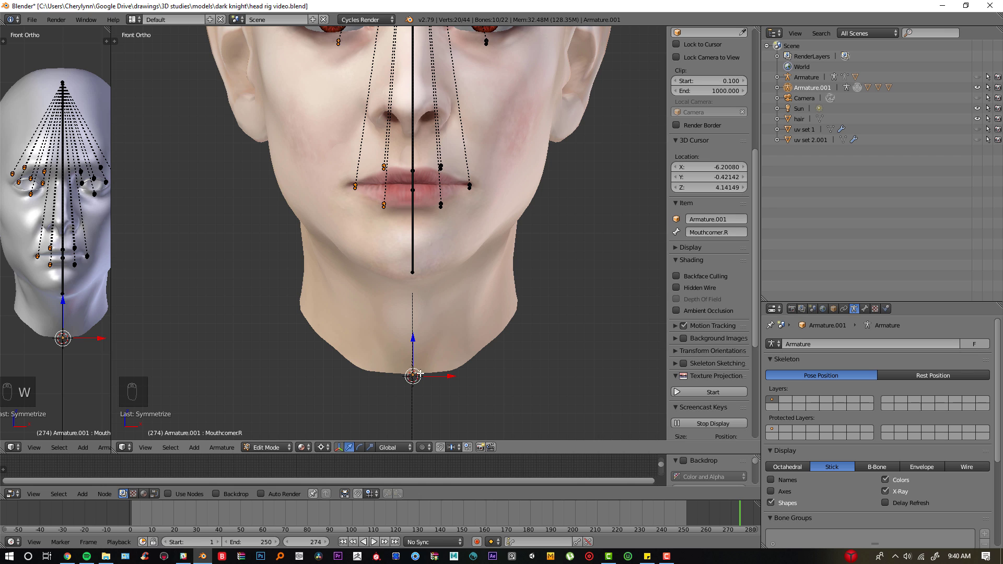
{"action": "scroll", "coordinate": [421, 374], "scroll_direction": "down", "scroll_amount": 3}
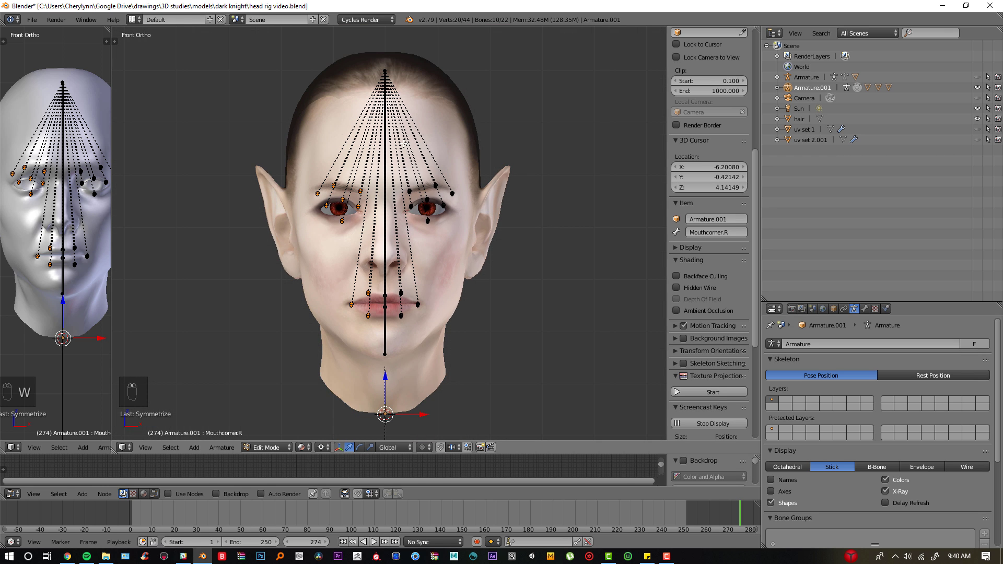
{"action": "scroll", "coordinate": [405, 143], "scroll_direction": "up", "scroll_amount": 3}
{"action": "scroll", "coordinate": [317, 124], "scroll_direction": "down", "scroll_amount": 1}
{"action": "key", "text": "ctrl+z"}
Step: Select the mirrored eyebrow and eyelid bones one by one to check their names
{"action": "left_click", "coordinate": [317, 125]}
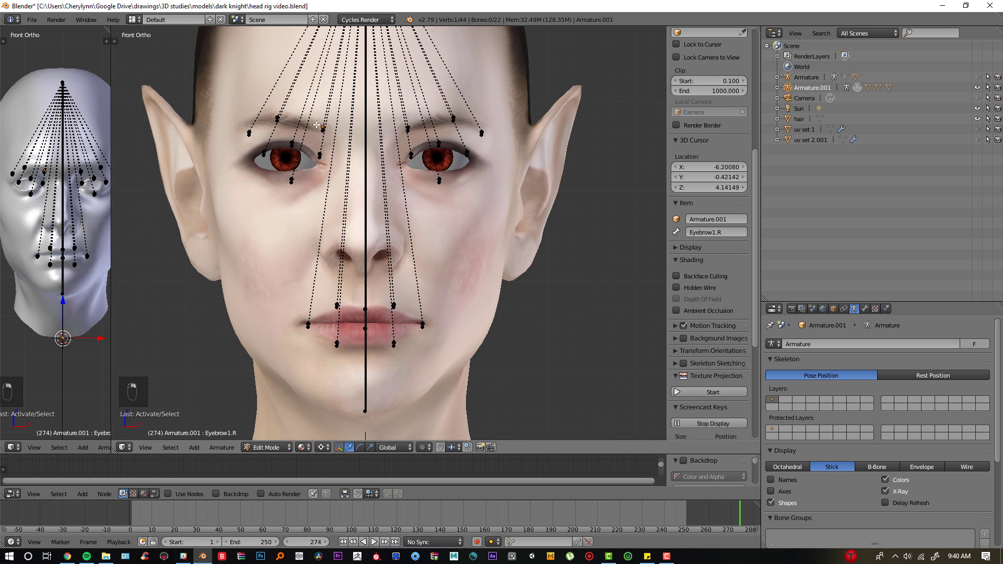
{"action": "left_click", "coordinate": [280, 116]}
{"action": "left_click", "coordinate": [249, 133]}
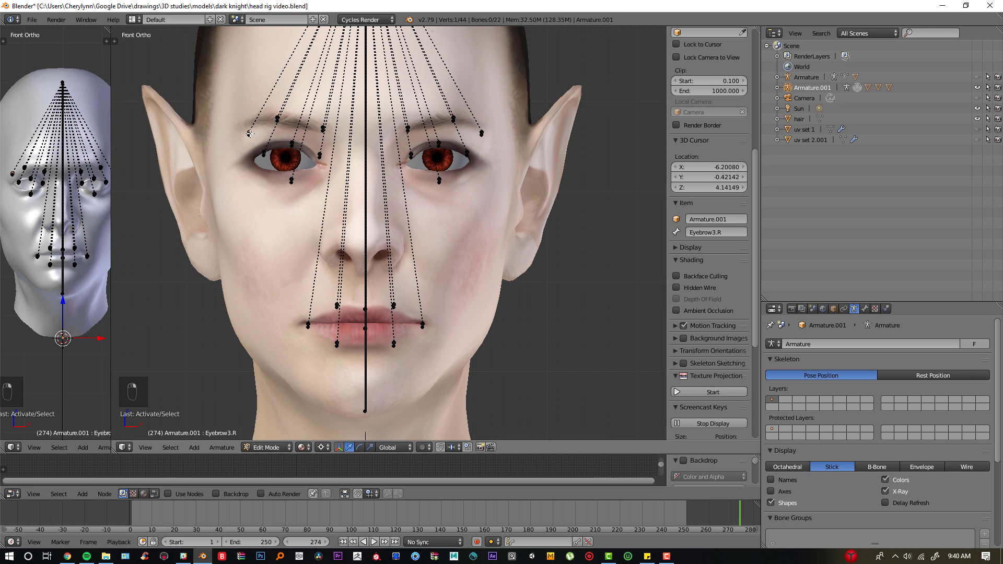
{"action": "left_click", "coordinate": [265, 157]}
{"action": "left_click", "coordinate": [292, 180]}
{"action": "scroll", "coordinate": [411, 203], "scroll_direction": "down", "scroll_amount": 1}
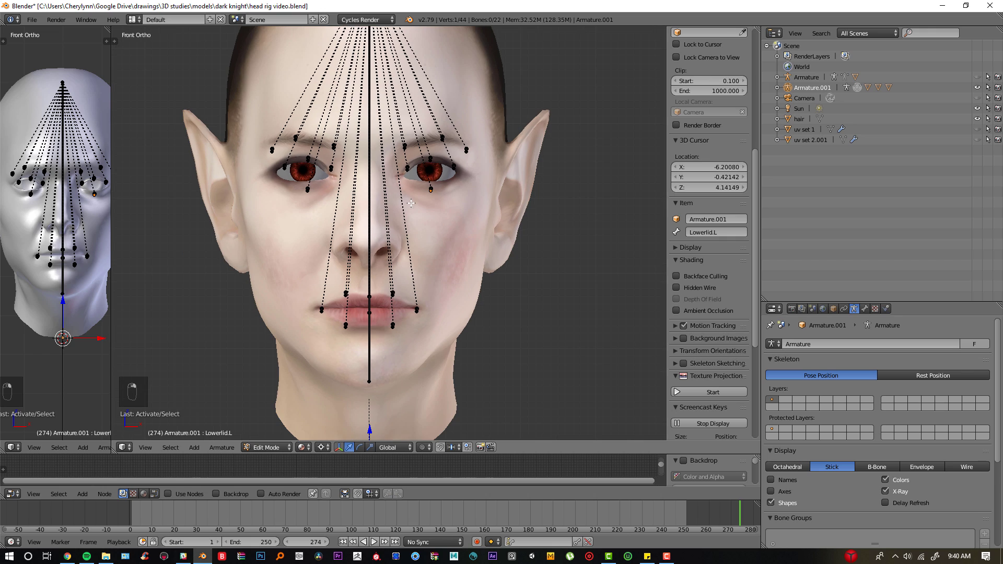
Step: Return the facial armature to Object Mode and keep it selected, viewing it from the front
{"action": "key", "text": "Tab"}
{"action": "mouse_move", "coordinate": [464, 232]}
{"action": "middle_mouse_down"}
{"action": "mouse_move", "coordinate": [347, 233]}
{"action": "mouse_move", "coordinate": [473, 253]}
{"action": "mouse_move", "coordinate": [454, 231]}
{"action": "middle_mouse_up"}
{"action": "key", "text": "KP_1"}
{"action": "left_click", "coordinate": [403, 238]}
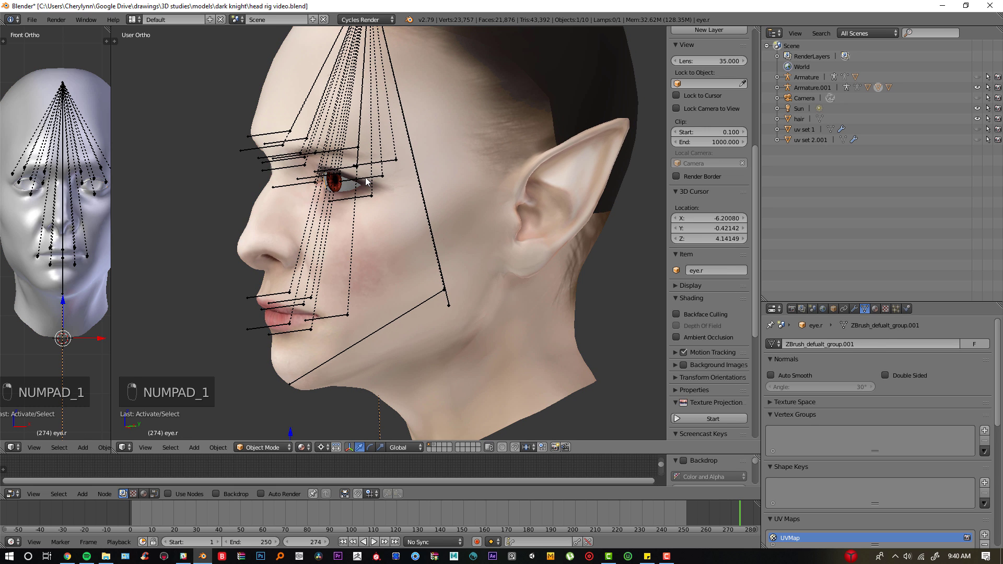
{"action": "key", "text": "Tab"}
{"action": "key", "text": "Tab"}
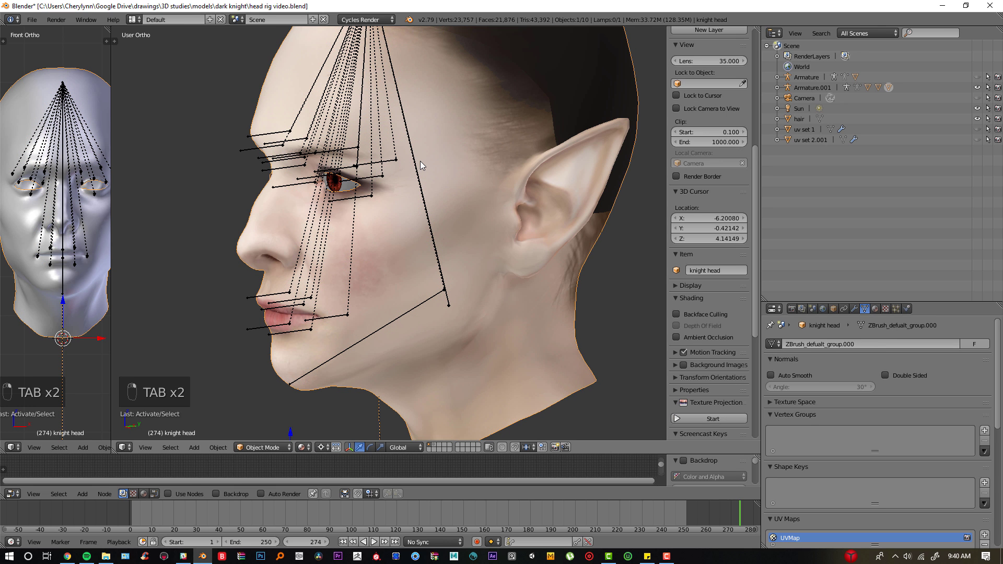
{"action": "right_click", "coordinate": [414, 161]}
{"action": "key", "text": "KP_1"}
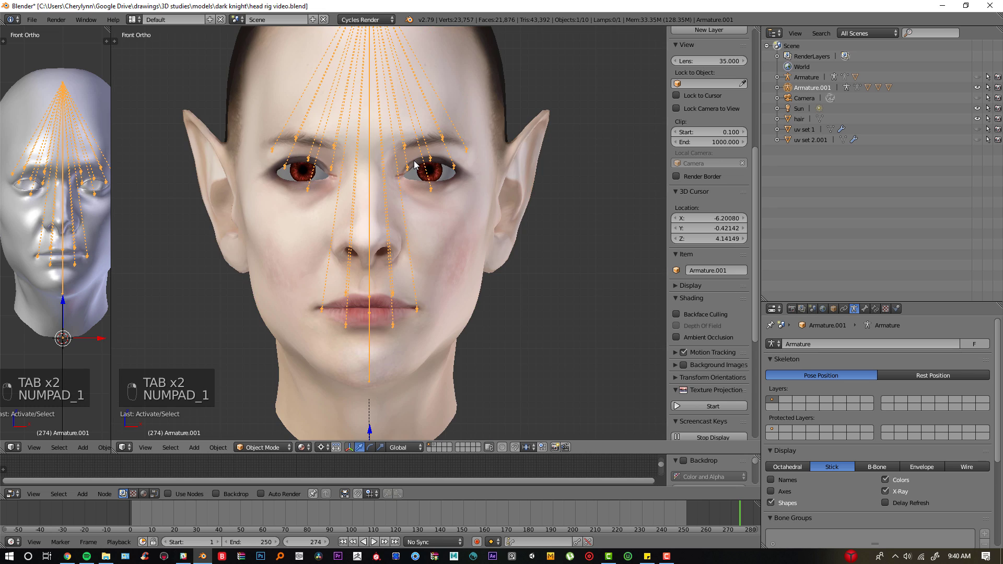
{"action": "middle_click_drag", "start_coordinate": [461, 227], "coordinate": [388, 228]}
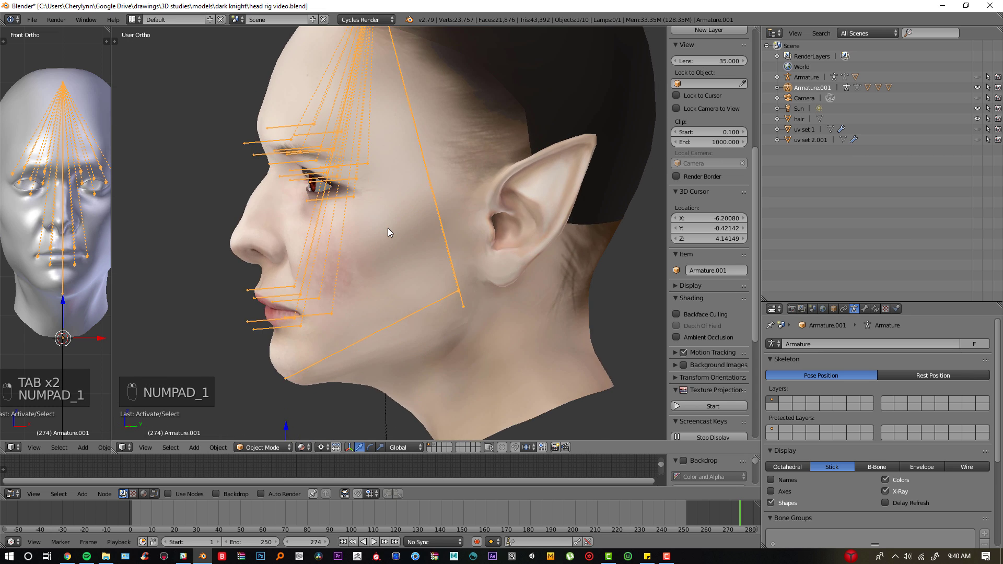
{"action": "key", "text": "KP_1"}
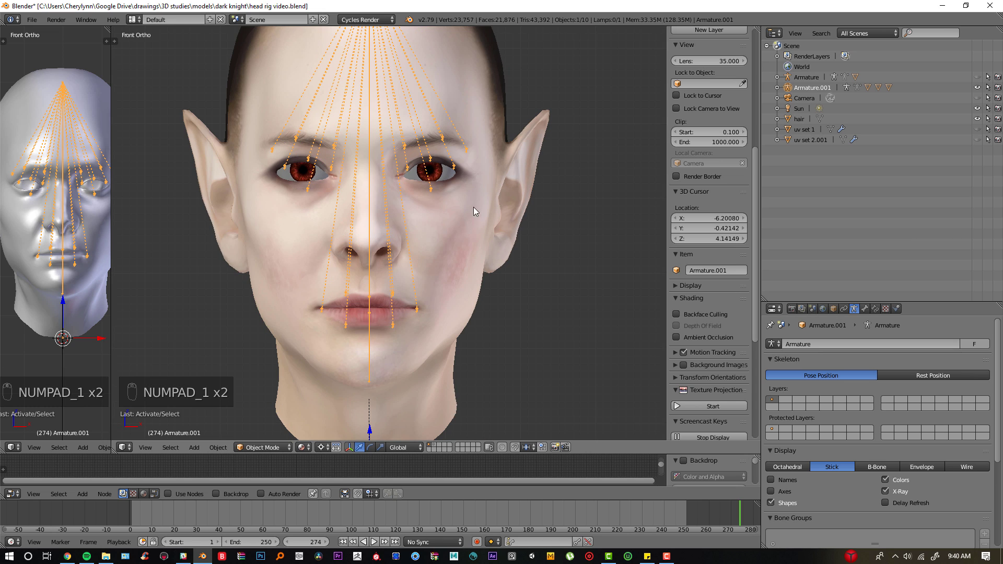
{"action": "middle_click_drag", "start_coordinate": [475, 211], "coordinate": [441, 211]}
{"action": "right_click", "coordinate": [441, 211]}
{"action": "key", "text": "Tab"}
{"action": "key", "text": "Tab"}
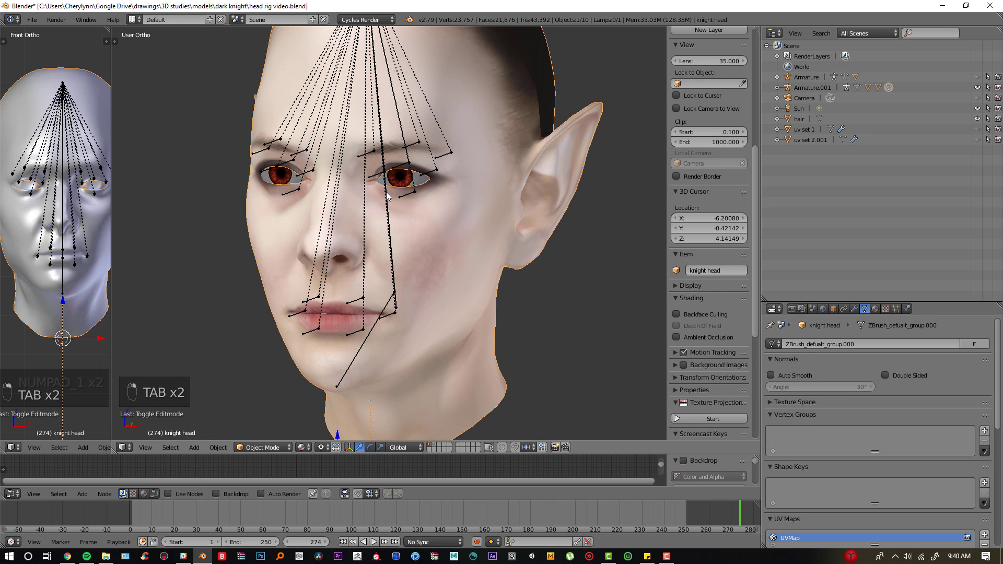
{"action": "key", "text": "Tab"}
{"action": "key", "text": "Tab"}
{"action": "right_click", "coordinate": [357, 294]}
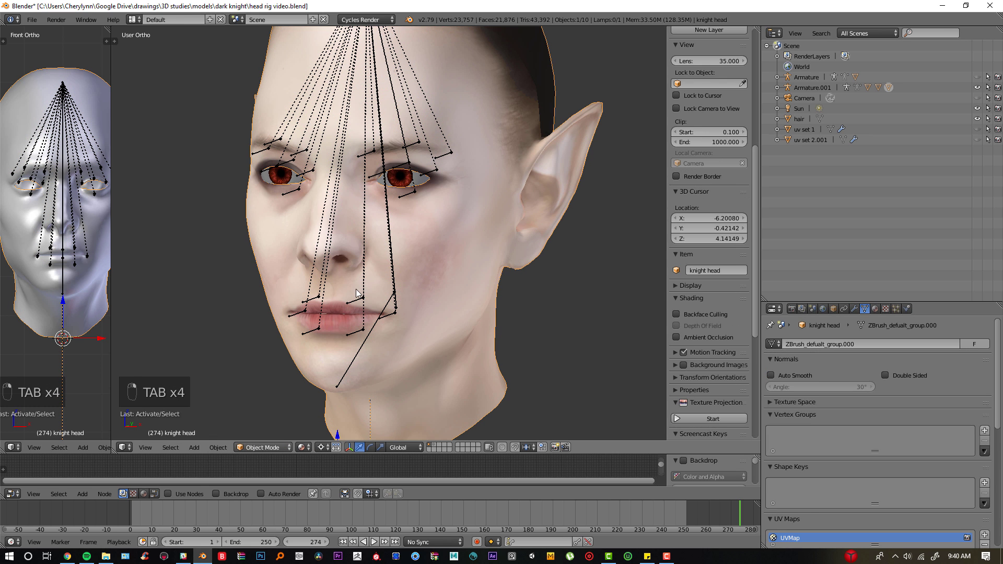
Step: Select the facial armature and switch it to Pose Mode
{"action": "right_click", "coordinate": [357, 294]}
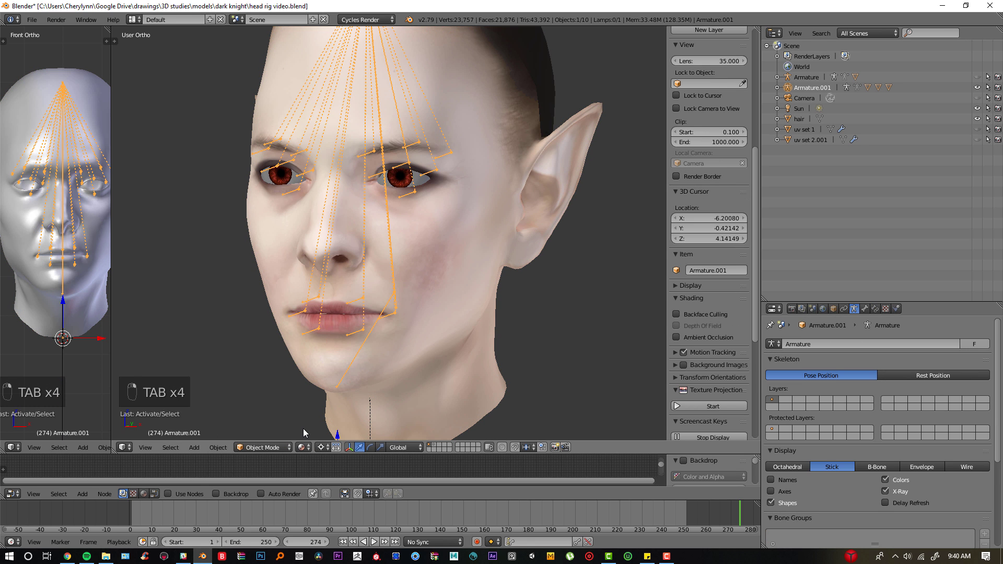
{"action": "left_click", "coordinate": [263, 448]}
{"action": "left_click", "coordinate": [262, 421]}
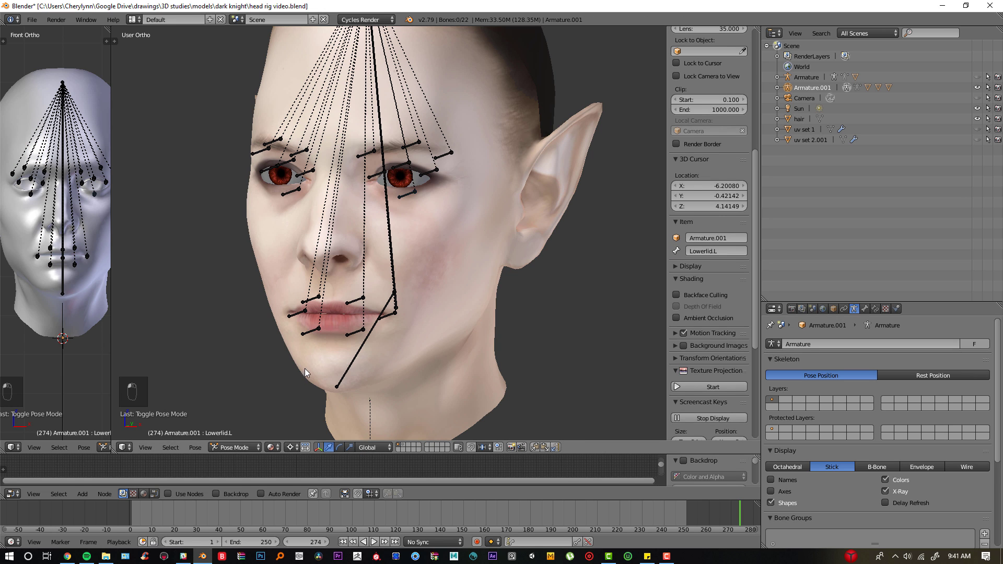
Step: Select the knight head mesh plus the armature and parent the mesh to the armature With Automatic Weights
{"action": "right_click", "coordinate": [469, 230]}
{"action": "scroll", "coordinate": [537, 238], "scroll_direction": "down", "scroll_amount": 2}
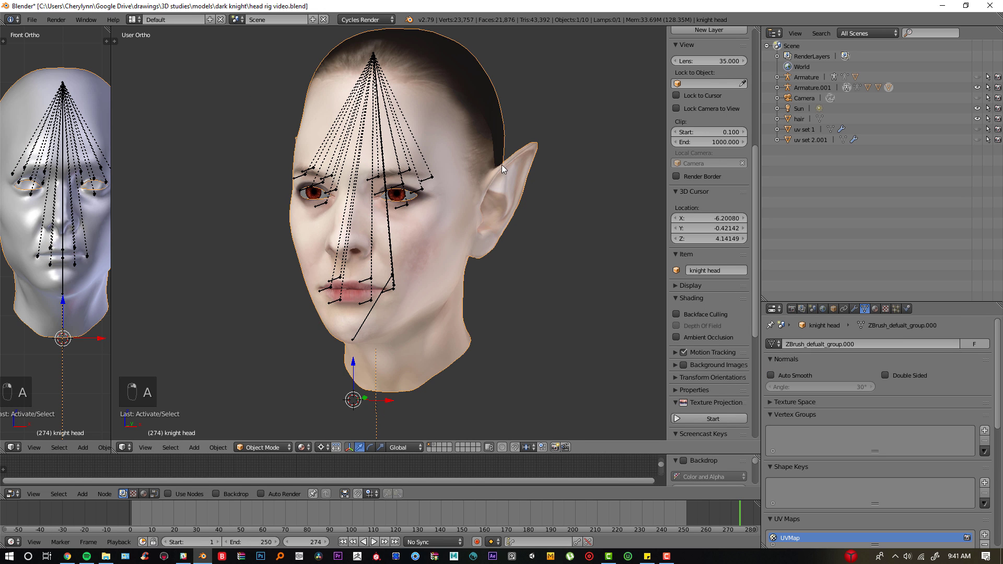
{"action": "right_click", "coordinate": [382, 146]}
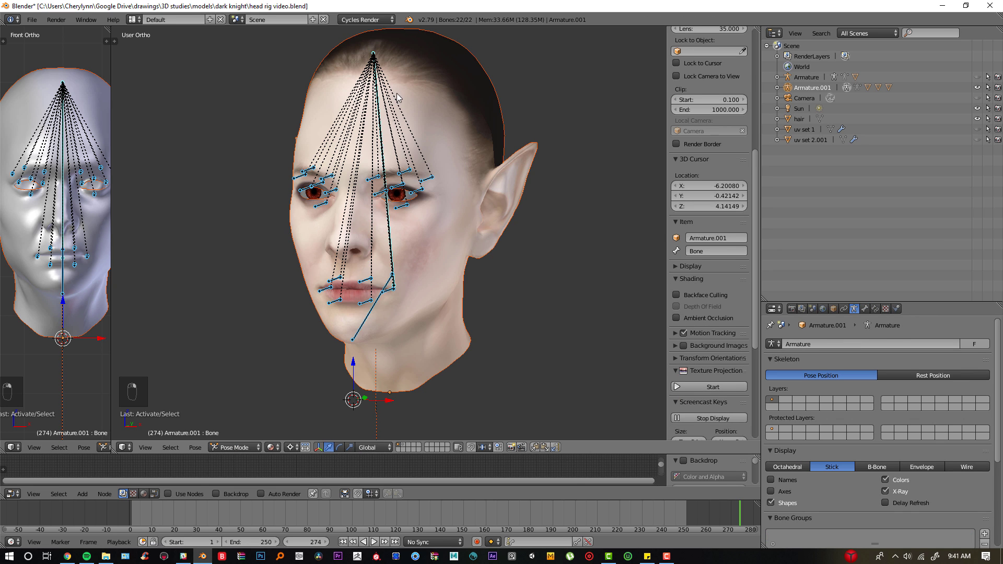
{"action": "middle_click_drag", "start_coordinate": [397, 93], "coordinate": [436, 130]}
{"action": "scroll", "coordinate": [436, 129], "scroll_direction": "up", "scroll_amount": 2}
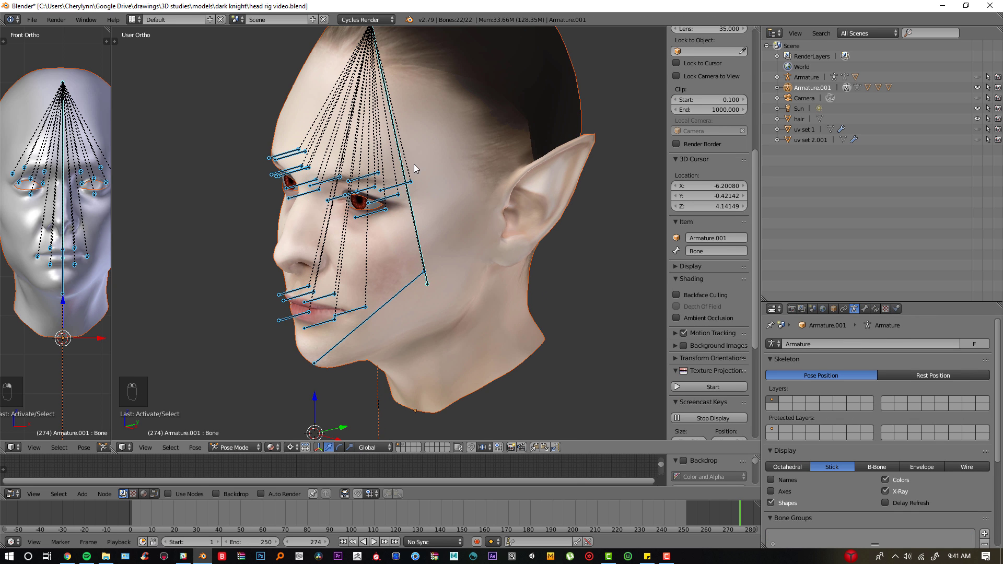
{"action": "middle_click_drag", "start_coordinate": [414, 168], "coordinate": [443, 206], "text": "shift"}
{"action": "key", "text": "ctrl+p"}
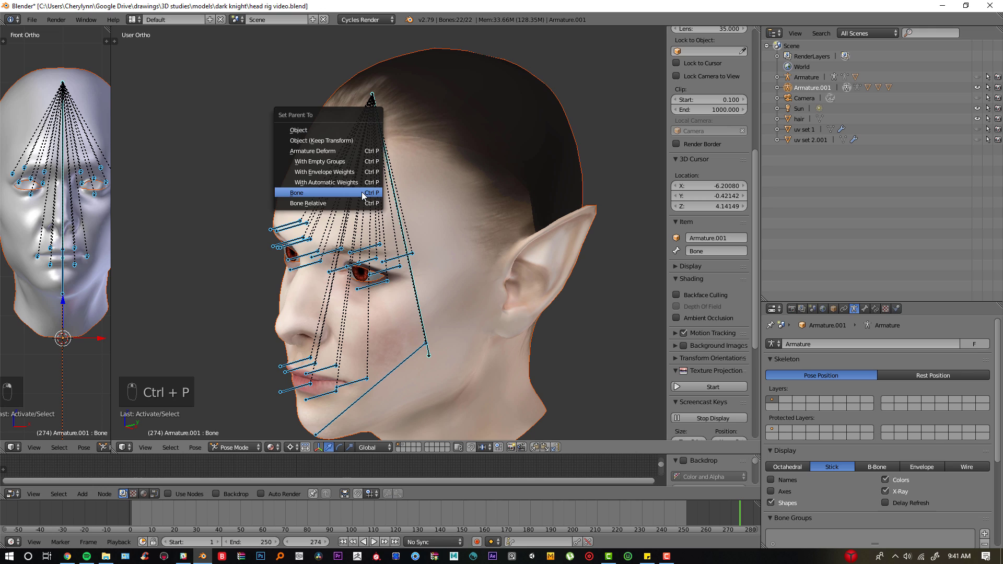
{"action": "left_click", "coordinate": [366, 183]}
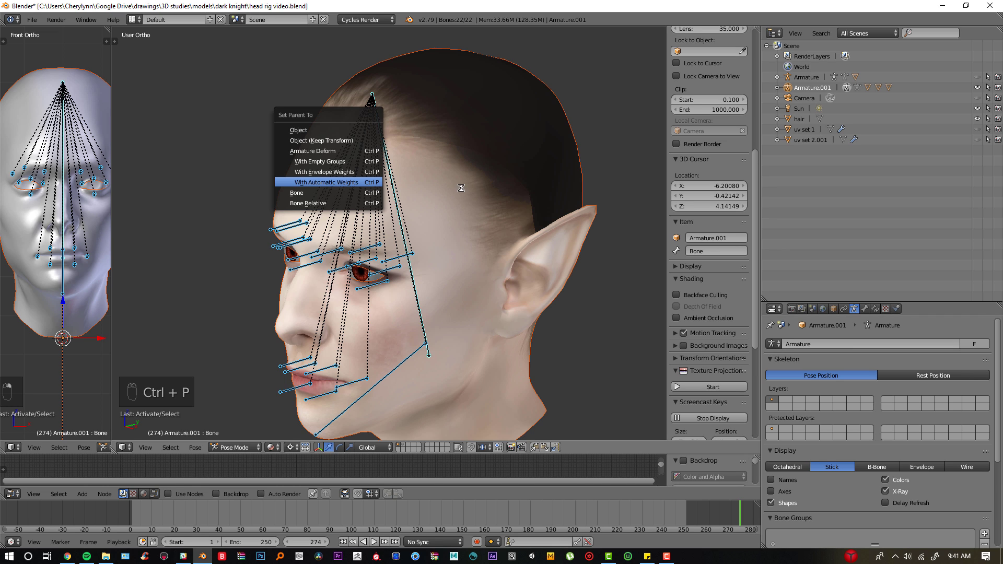
Step: Test-rotate the main head bone in the side view and undo the rotation
{"action": "middle_click_drag", "start_coordinate": [470, 196], "coordinate": [459, 214]}
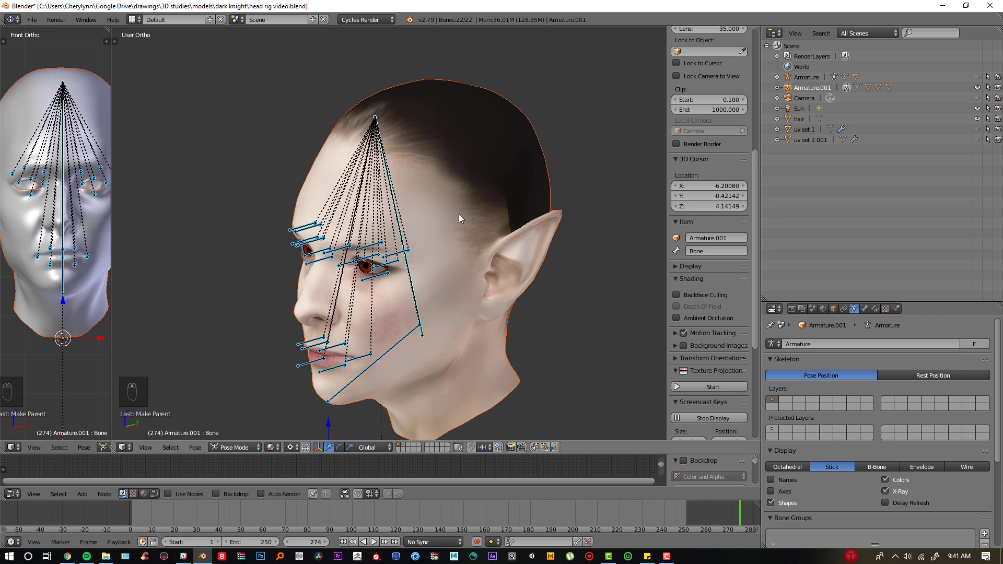
{"action": "scroll", "coordinate": [459, 214], "scroll_direction": "down", "scroll_amount": 2}
{"action": "right_click", "coordinate": [406, 267]}
{"action": "key", "text": "KP_3"}
{"action": "key", "text": "r"}
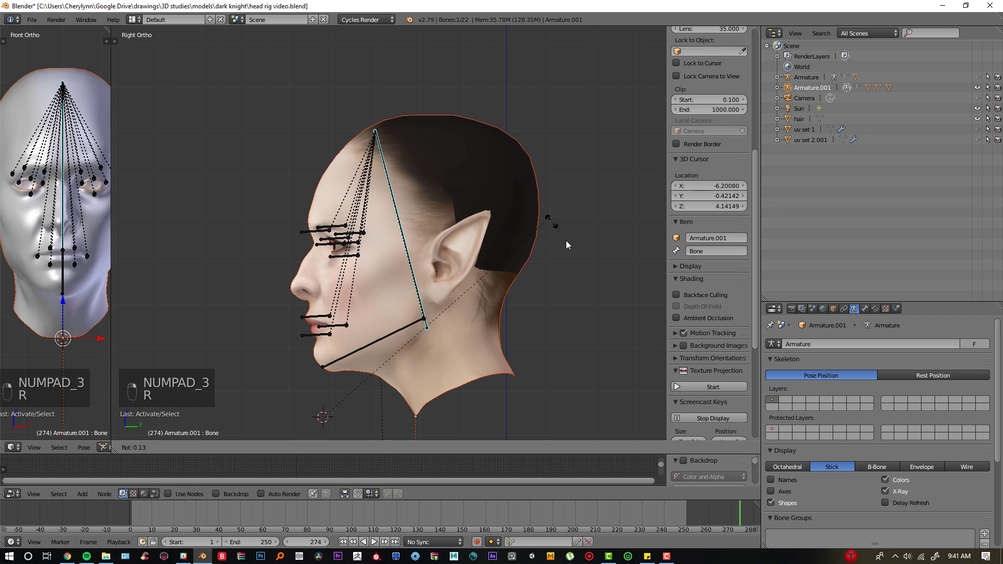
{"action": "left_click", "coordinate": [450, 222]}
{"action": "key", "text": "ctrl+z"}
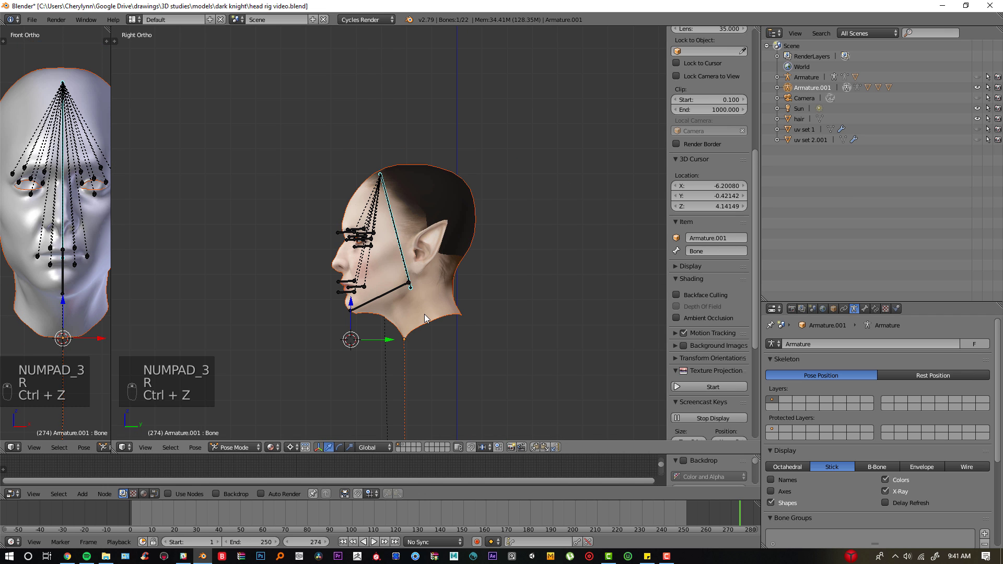
Step: Set the pivot point to Bounding Box Center, test-rotate the head bone again and undo that rotation
{"action": "key", "text": "comma"}
{"action": "scroll", "coordinate": [358, 358], "scroll_direction": "up", "scroll_amount": 2}
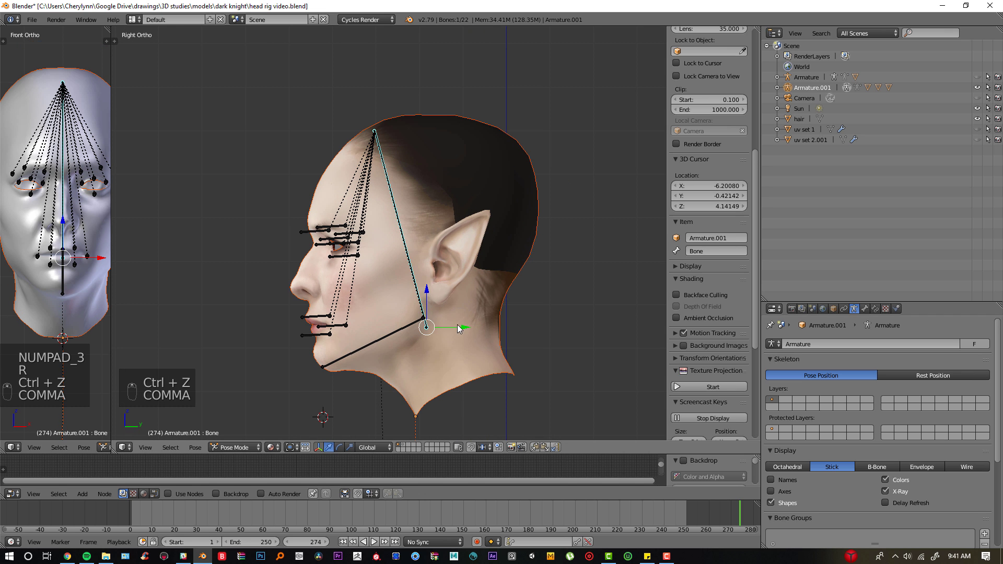
{"action": "key", "text": "r"}
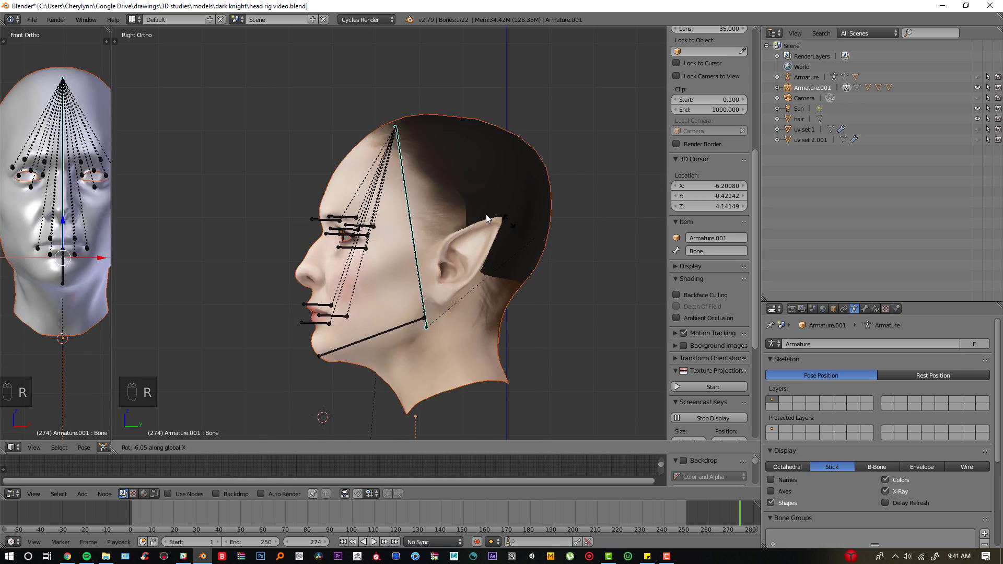
{"action": "key", "text": "ctrl+z"}
Step: Test-rotate the Jaw bone from the side and from an angled view, undoing each rotation
{"action": "right_click", "coordinate": [416, 328]}
{"action": "key", "text": "r"}
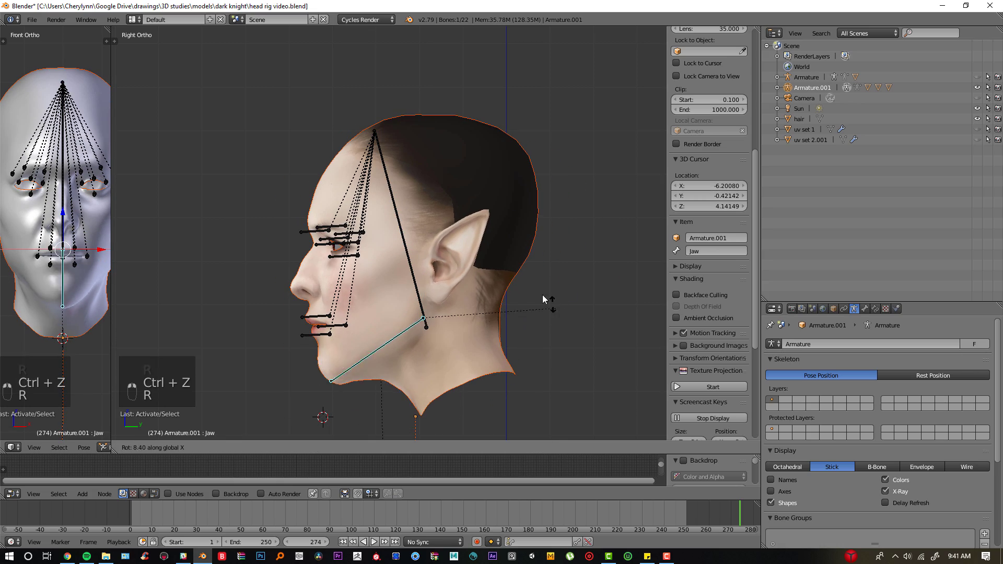
{"action": "key", "text": "ctrl+z"}
{"action": "key", "text": "KP_1"}
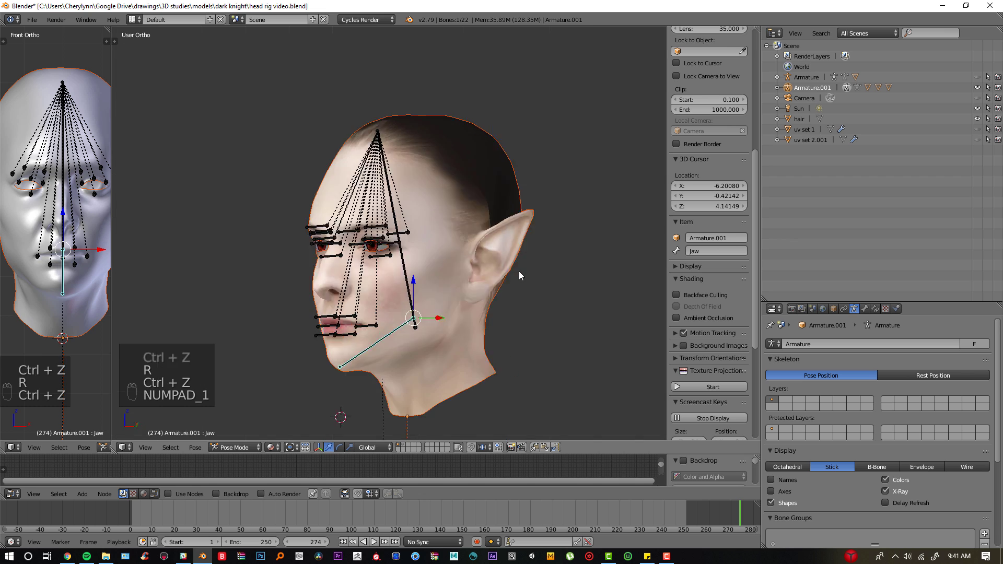
{"action": "key", "text": "KP_3"}
{"action": "key", "text": "r"}
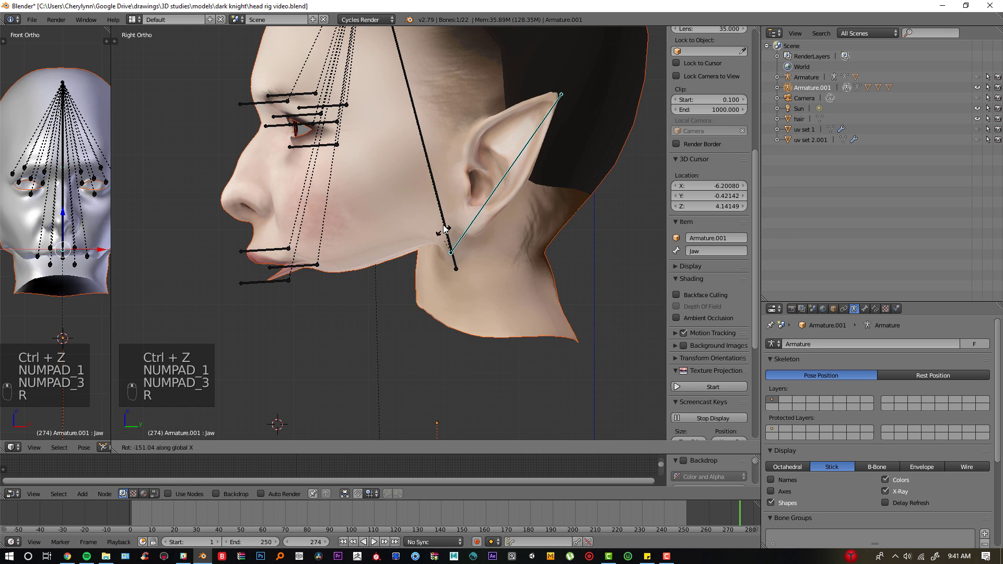
{"action": "key", "text": "ctrl+z"}
{"action": "key", "text": "r"}
{"action": "key", "text": "ctrl+z"}
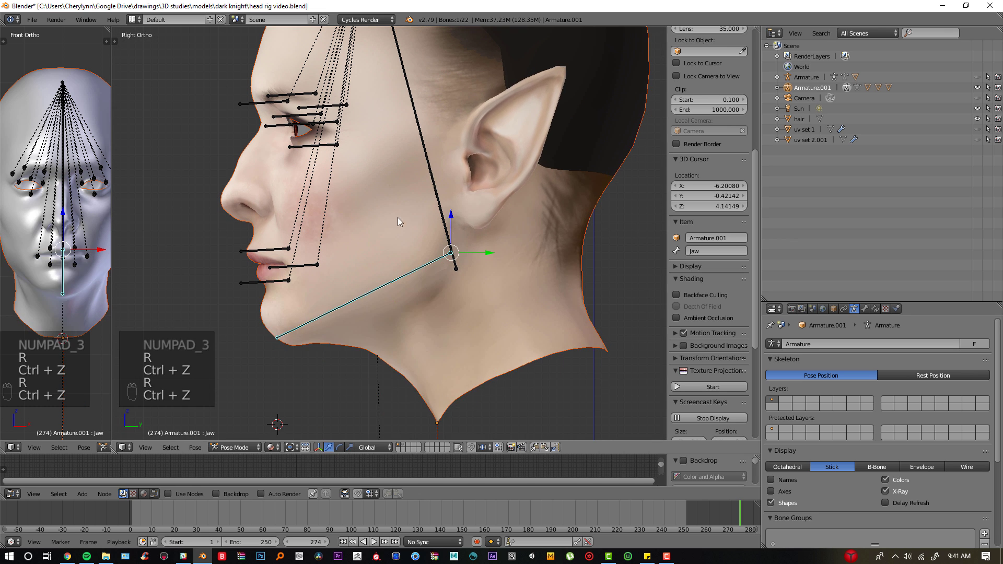
{"action": "middle_click_drag", "start_coordinate": [397, 222], "coordinate": [338, 282]}
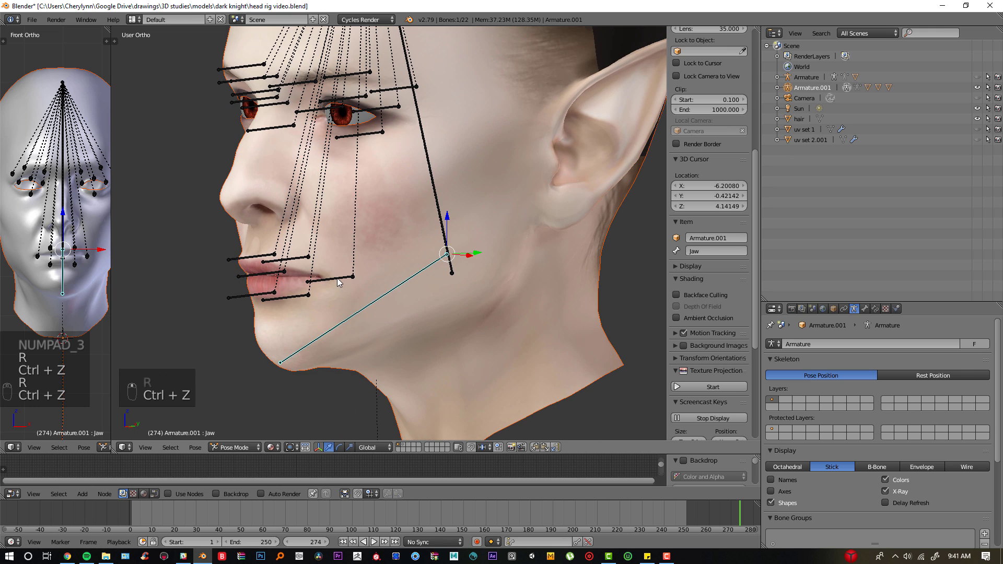
{"action": "key", "text": "r"}
{"action": "left_click", "coordinate": [493, 242]}
{"action": "key", "text": "ctrl+z"}
Step: Select the mouth corner and lower lip bones in turn, try moving the mouth corner and undo the move
{"action": "right_click", "coordinate": [333, 279]}
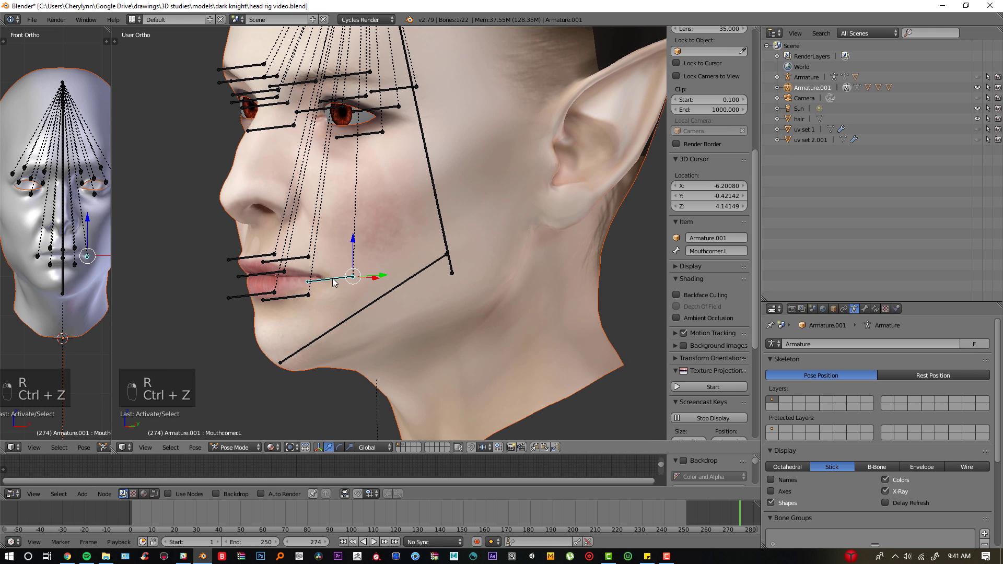
{"action": "middle_click_drag", "start_coordinate": [365, 247], "coordinate": [488, 292]}
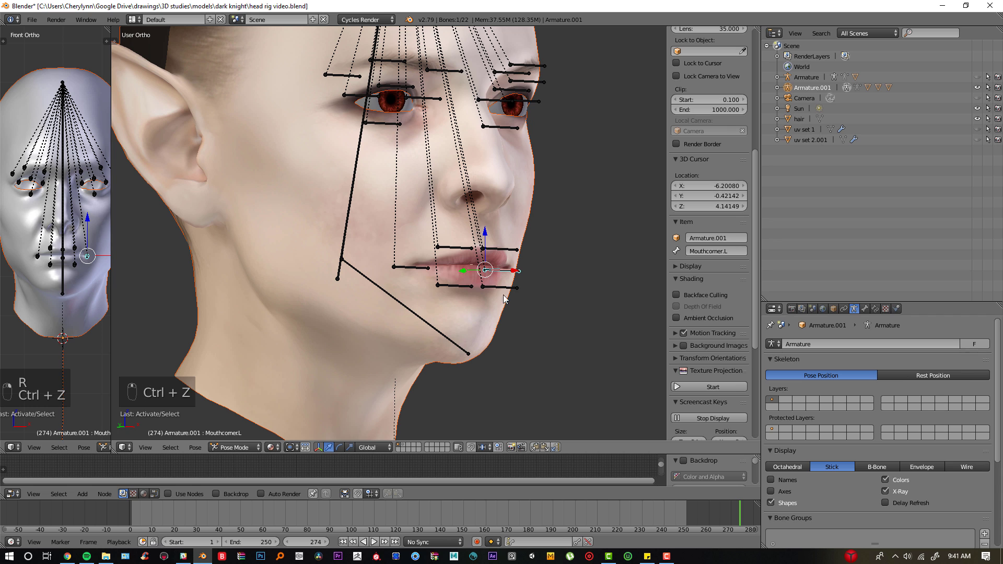
{"action": "right_click", "coordinate": [489, 293]}
{"action": "right_click", "coordinate": [454, 288]}
{"action": "right_click_drag", "start_coordinate": [405, 269], "coordinate": [430, 266]}
{"action": "key", "text": "ctrl+z"}
Step: Move the Mouthcorner.R and Mouthcorner.L bones upward in the front view to pose a smile
{"action": "key", "text": "KP_1"}
{"action": "scroll", "coordinate": [415, 287], "scroll_direction": "up", "scroll_amount": 5}
{"action": "key", "text": "g"}
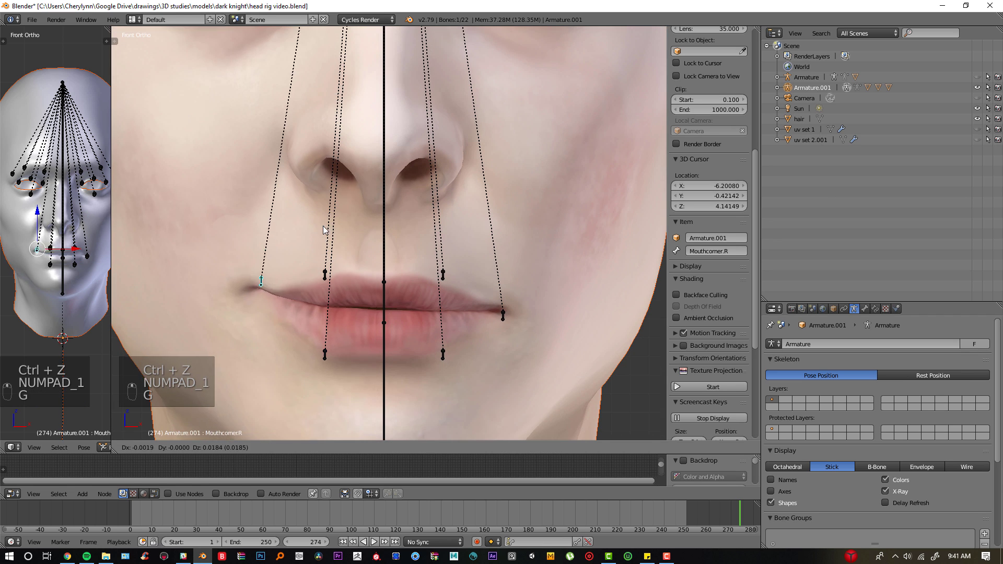
{"action": "scroll", "coordinate": [343, 269], "scroll_direction": "down", "scroll_amount": 4}
{"action": "key", "text": "g"}
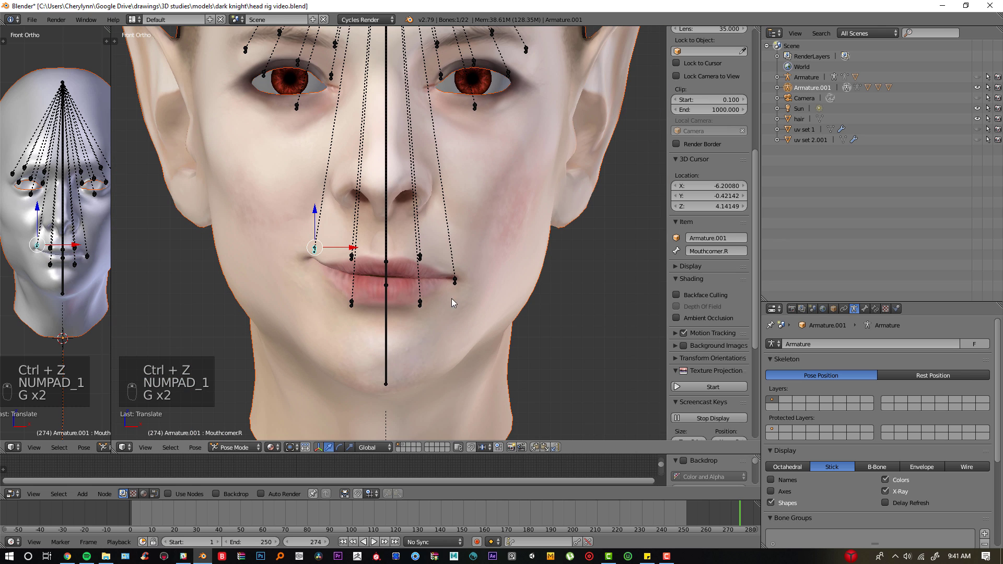
{"action": "right_click", "coordinate": [455, 281]}
{"action": "key", "text": "g"}
{"action": "left_click", "coordinate": [467, 244]}
Step: Move the Lowerlip.L and Lowerlip.R bones downward to test how the lower lip deforms
{"action": "right_click", "coordinate": [421, 304]}
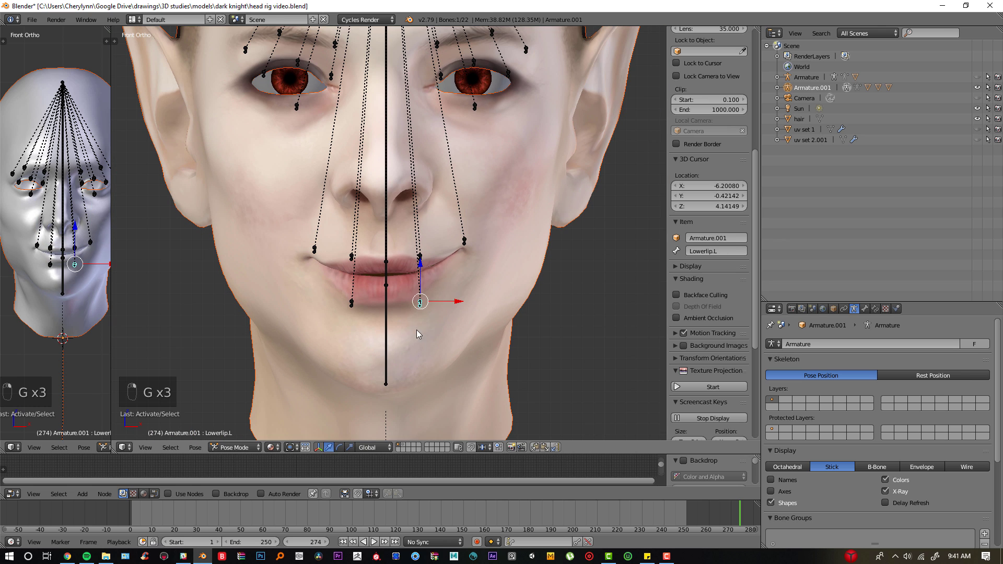
{"action": "key", "text": "g"}
{"action": "left_click", "coordinate": [417, 339]}
{"action": "right_click", "coordinate": [349, 302]}
{"action": "key", "text": "g"}
{"action": "left_click", "coordinate": [351, 334]}
Step: Switch the armature to Edit Mode and select the lower lip and mouth corner bones together
{"action": "middle_click_drag", "start_coordinate": [420, 303], "coordinate": [374, 309]}
{"action": "key", "text": "a"}
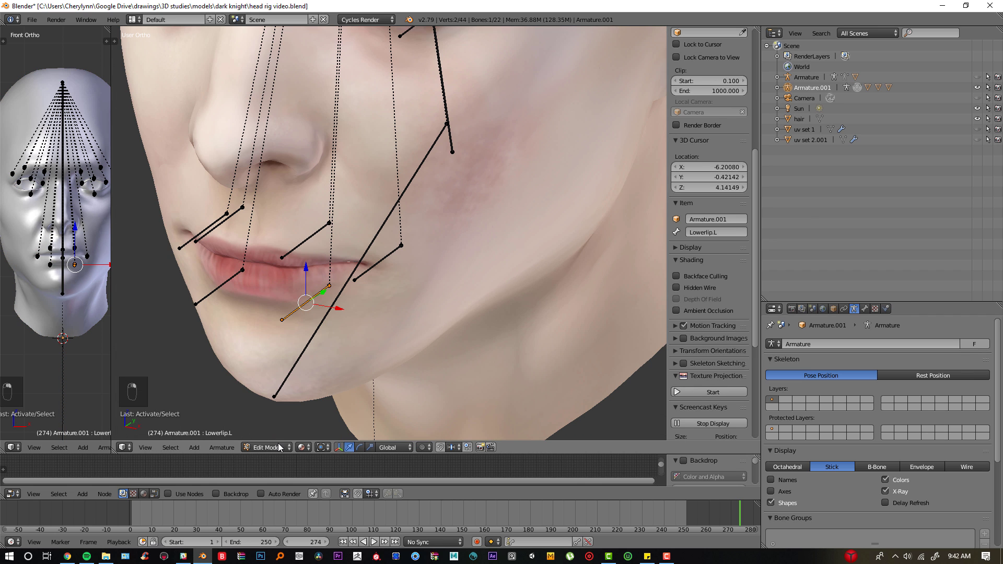
{"action": "left_click", "coordinate": [278, 447]}
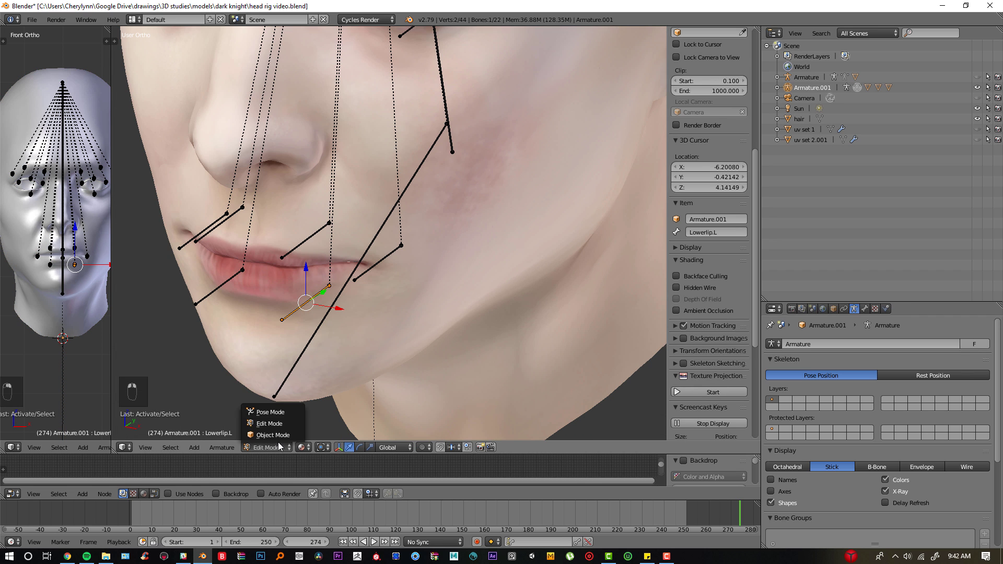
{"action": "left_click", "coordinate": [282, 410]}
{"action": "right_click", "coordinate": [374, 268], "text": "shift"}
{"action": "right_click", "coordinate": [221, 284], "text": "shift"}
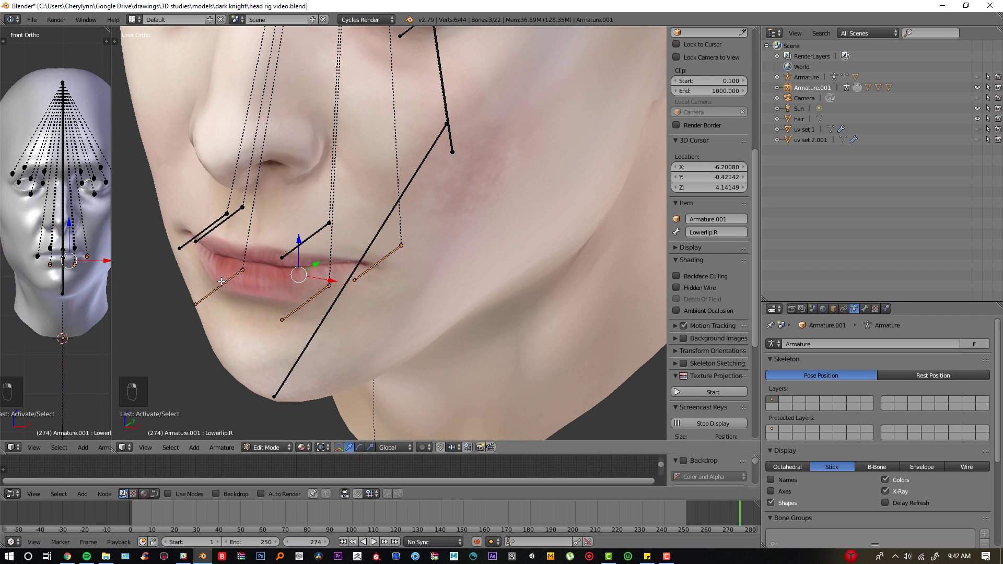
{"action": "right_click", "coordinate": [189, 243], "text": "shift"}
{"action": "middle_click_drag", "start_coordinate": [230, 261], "coordinate": [256, 251]}
Step: Parent the Lowerlip.R and Lowerlip.L bones to the Jaw bone, keeping their offset
{"action": "right_click", "coordinate": [279, 265]}
{"action": "right_click", "coordinate": [386, 264], "text": "shift"}
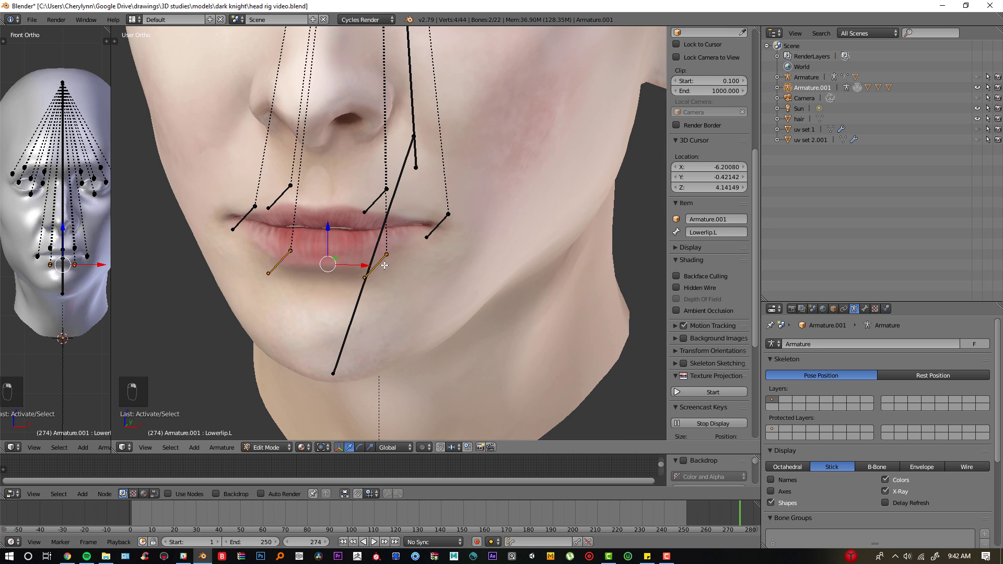
{"action": "middle_click_drag", "start_coordinate": [385, 264], "coordinate": [405, 247]}
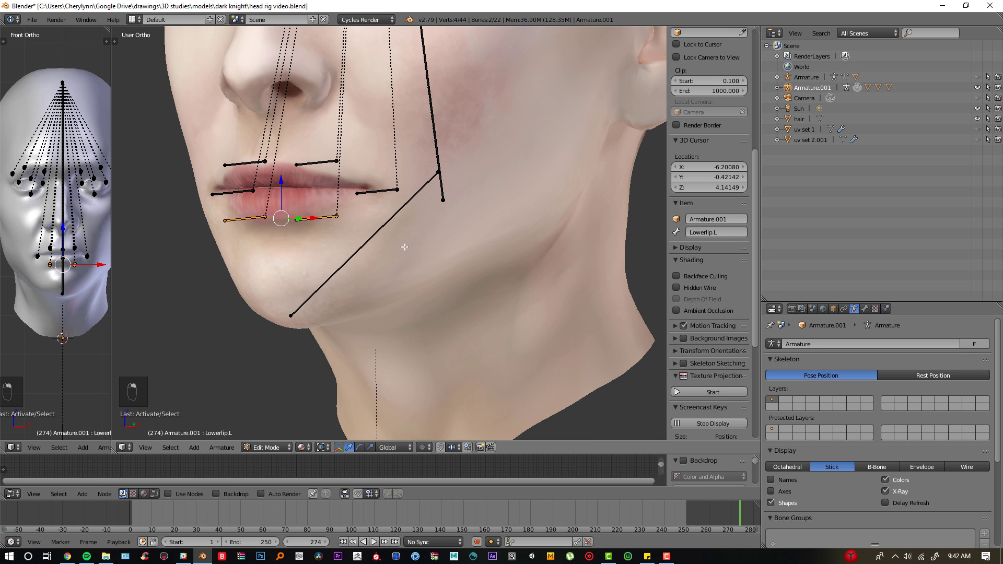
{"action": "right_click", "coordinate": [368, 240], "text": "shift"}
{"action": "middle_click_drag", "start_coordinate": [446, 186], "coordinate": [282, 393]}
{"action": "key", "text": "ctrl+p"}
{"action": "left_click", "coordinate": [356, 233]}
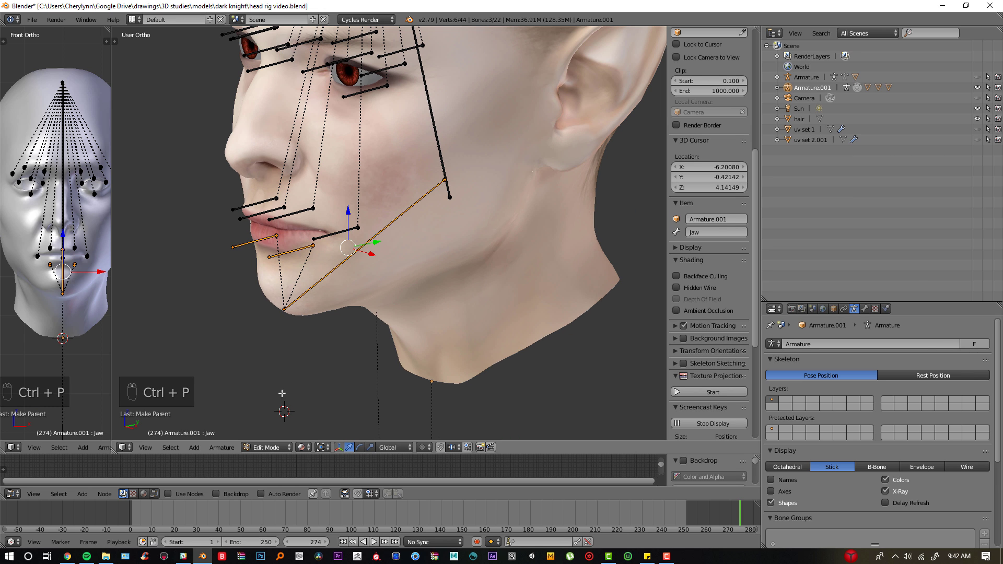
Step: Switch the armature to Pose Mode and test opening the mouth by rotating the Jaw bone about X, clearing the rotation
{"action": "left_click", "coordinate": [277, 447]}
{"action": "left_click", "coordinate": [272, 410]}
{"action": "scroll", "coordinate": [302, 287], "scroll_direction": "up", "scroll_amount": 1}
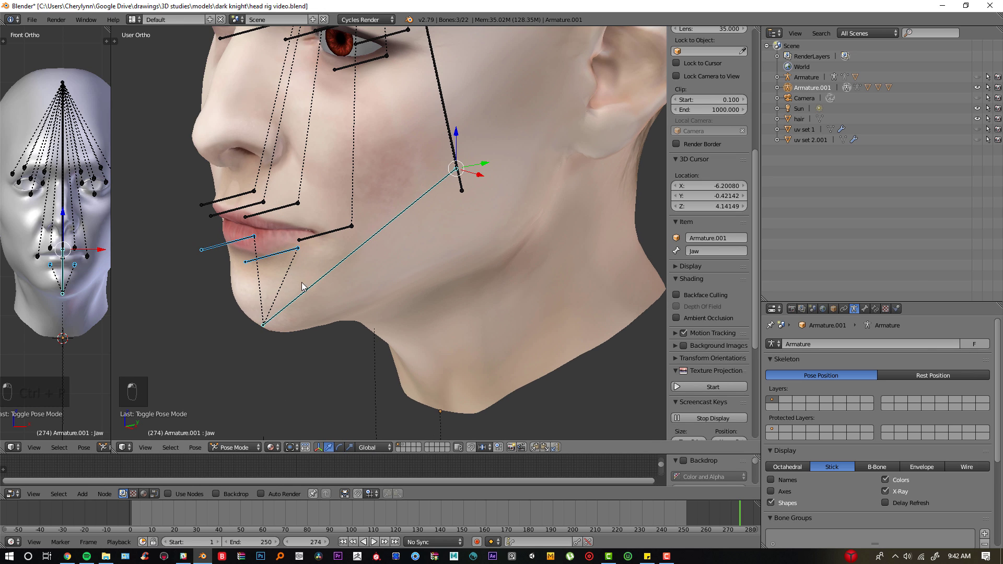
{"action": "key", "text": "r"}
{"action": "key", "text": "x"}
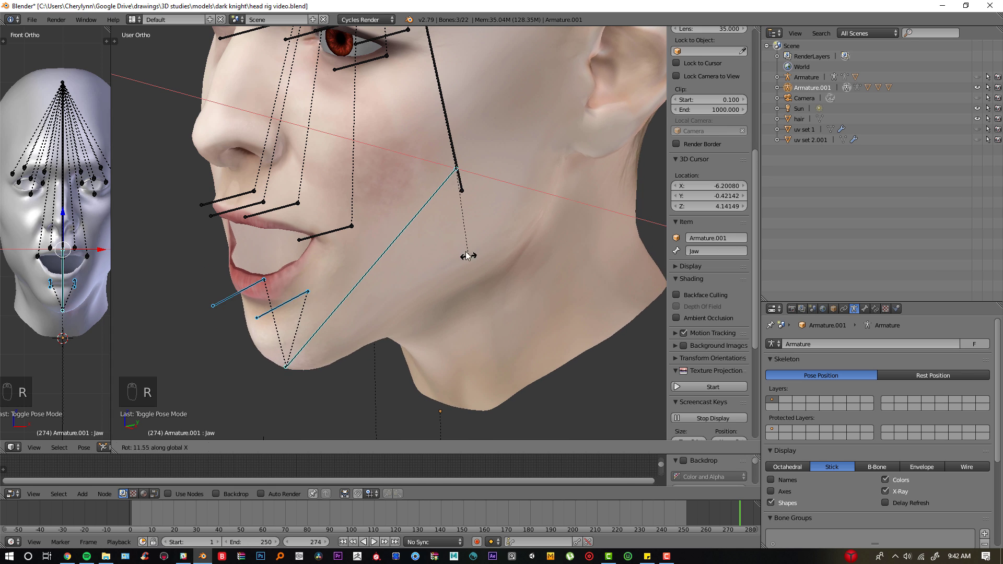
{"action": "key", "text": "KP_1"}
{"action": "left_click", "coordinate": [451, 252]}
{"action": "key", "text": "alt+r"}
Step: Test the lower lip deformation by moving the Lowerlip.L and Lowerlip.R bones, and reset the pose of all bones
{"action": "right_click", "coordinate": [421, 223]}
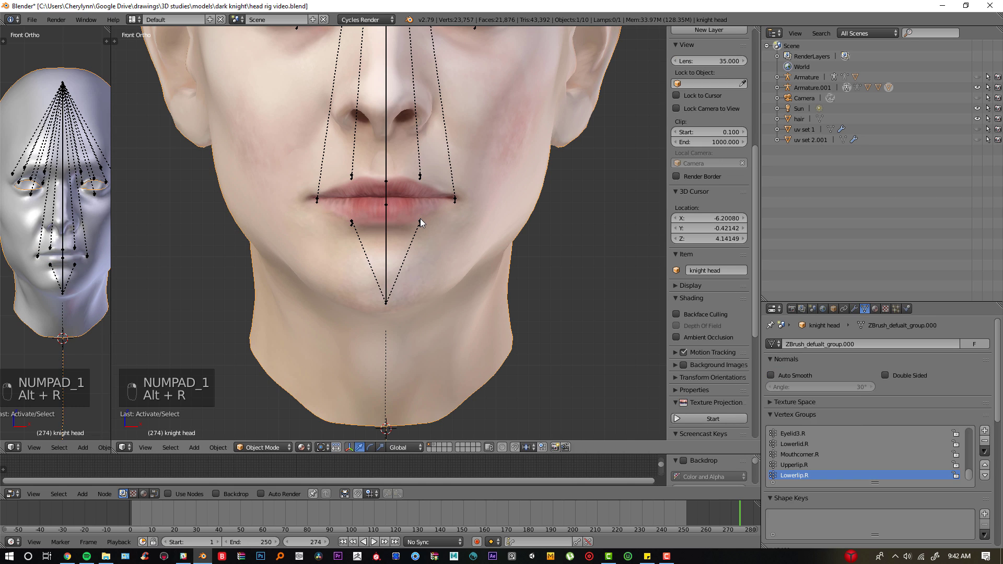
{"action": "right_click", "coordinate": [421, 223]}
{"action": "key", "text": "g"}
{"action": "left_click", "coordinate": [416, 248]}
{"action": "right_click", "coordinate": [351, 222]}
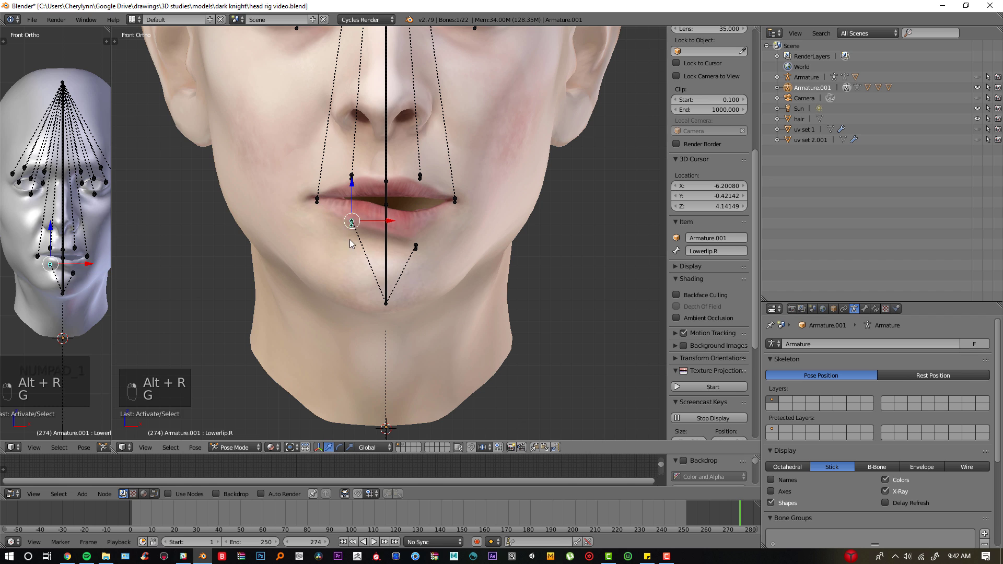
{"action": "key", "text": "g"}
{"action": "key", "text": "a"}
{"action": "key", "text": "a"}
{"action": "key", "text": "a"}
{"action": "key", "text": "alt+r"}
{"action": "key", "text": "alt+g"}
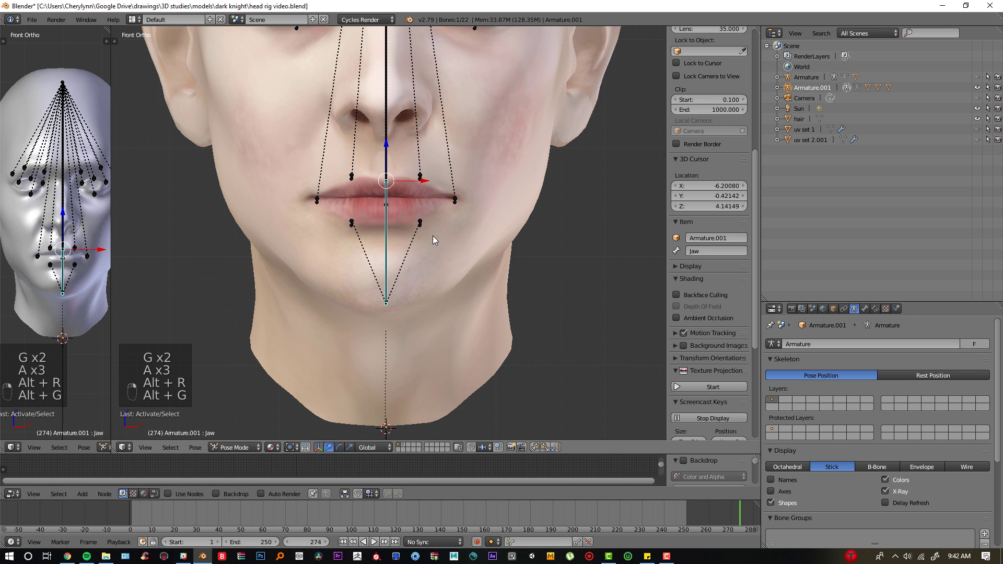
Step: Test moving the Lowerlip.L bone with the Jaw rotated open, and reset the pose of all bones
{"action": "middle_click_drag", "start_coordinate": [433, 236], "coordinate": [430, 246]}
{"action": "key", "text": "r"}
{"action": "left_click", "coordinate": [293, 300]}
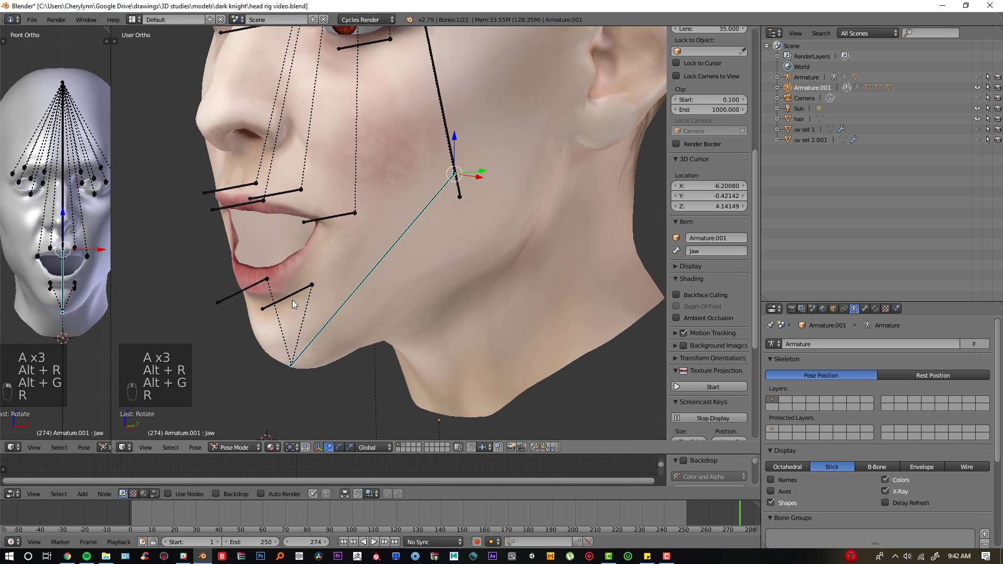
{"action": "right_click", "coordinate": [293, 298]}
{"action": "key", "text": "g"}
{"action": "left_click", "coordinate": [303, 316]}
{"action": "key", "text": "a"}
{"action": "key", "text": "a"}
{"action": "key", "text": "a"}
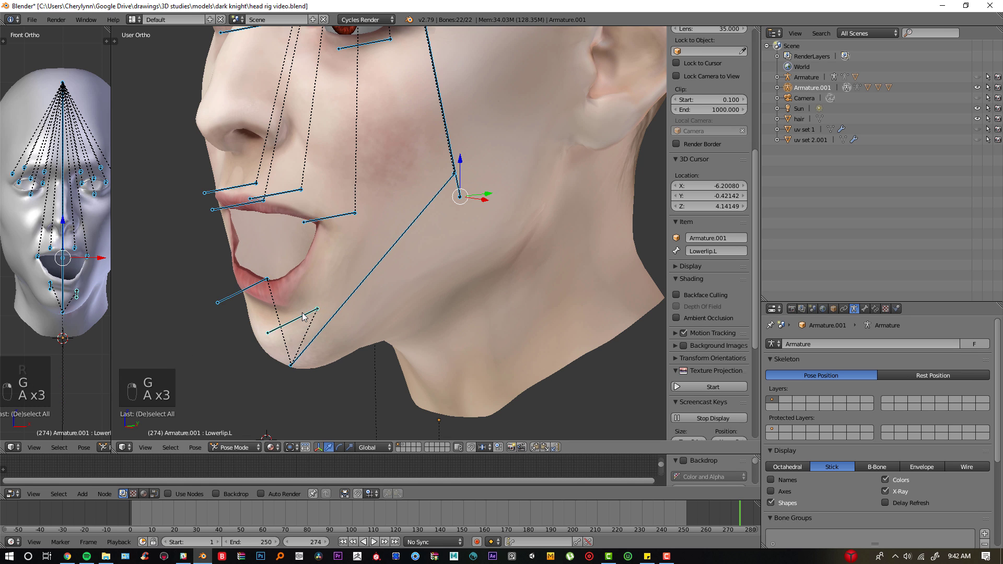
{"action": "key", "text": "alt+r"}
{"action": "key", "text": "alt+g"}
Step: Rotate the Jaw bone open, clear its pose, and try rotating it sideways in the front view
{"action": "right_click", "coordinate": [333, 261]}
{"action": "key", "text": "r"}
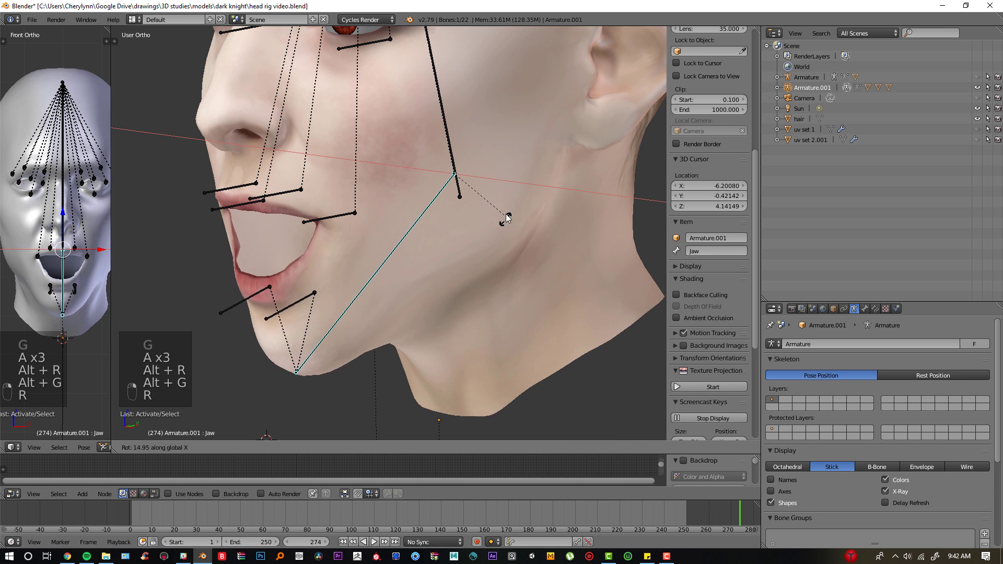
{"action": "left_click", "coordinate": [498, 202]}
{"action": "key", "text": "ctrl+z"}
{"action": "key", "text": "r"}
{"action": "left_click", "coordinate": [490, 201]}
{"action": "key", "text": "alt+r"}
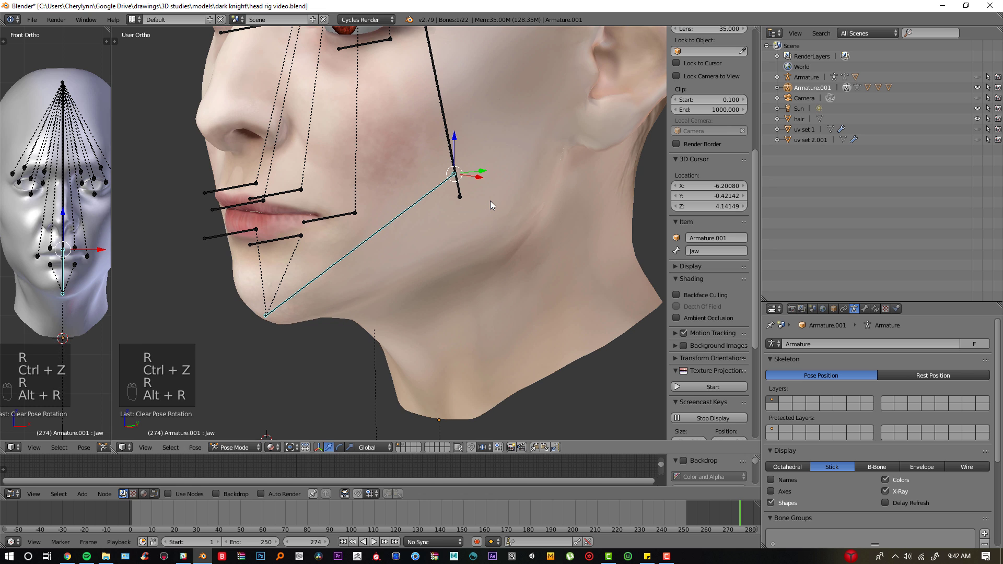
{"action": "key", "text": "alt+g"}
{"action": "key", "text": "KP_1"}
{"action": "key", "text": "r"}
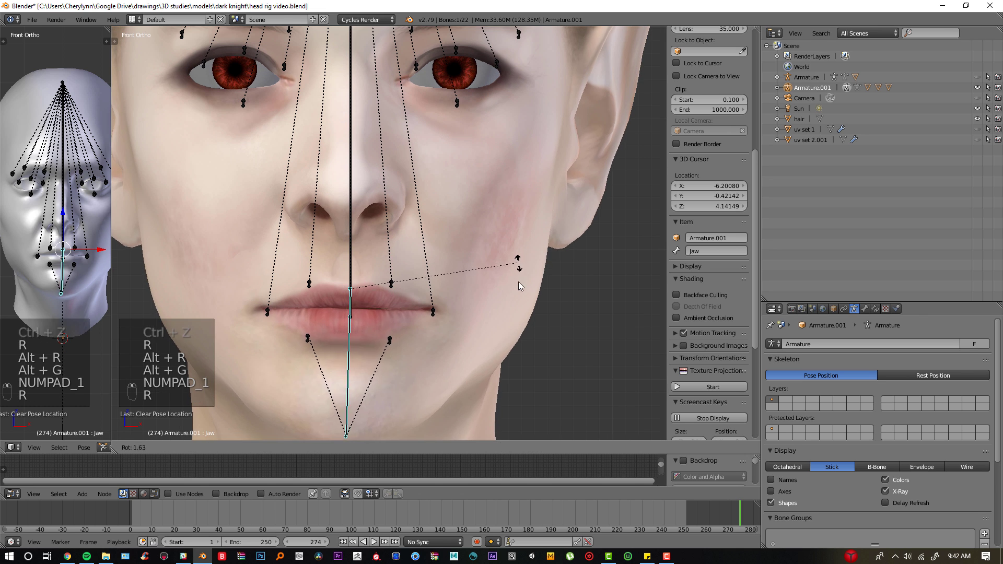
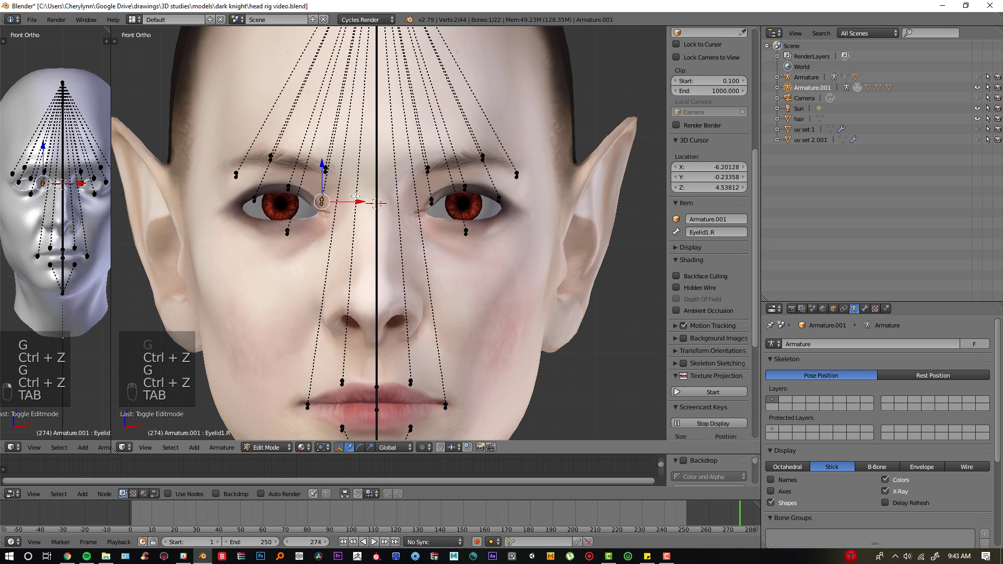
Step: Return the armature to Pose Mode and test the Eyebrow1.R, Eyebrow2.R and Eyebrow3.R bones by moving them, resetting the pose
{"action": "key", "text": "Tab"}
{"action": "key", "text": "KP_1"}
{"action": "right_click", "coordinate": [321, 171]}
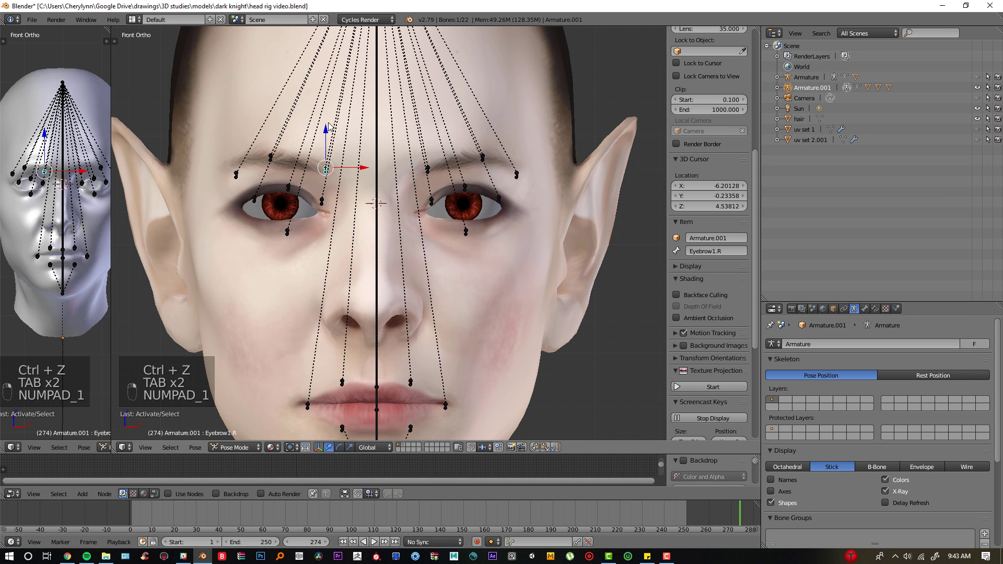
{"action": "key", "text": "g"}
{"action": "key", "text": "ctrl+z"}
{"action": "right_click", "coordinate": [274, 156]}
{"action": "key", "text": "g"}
{"action": "left_click", "coordinate": [264, 130]}
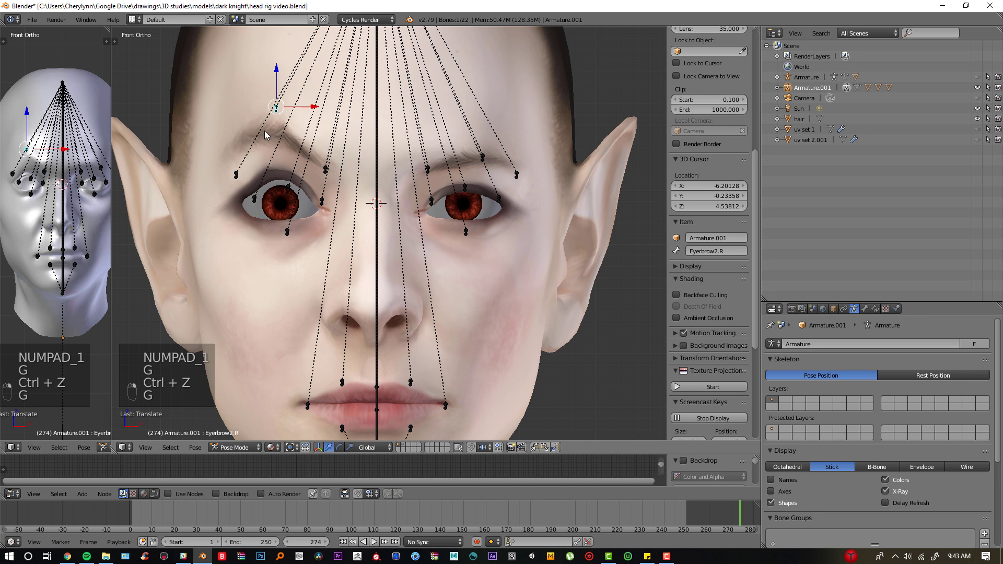
{"action": "right_click", "coordinate": [262, 131]}
{"action": "key", "text": "g"}
{"action": "key", "text": "alt+r"}
{"action": "key", "text": "alt+g"}
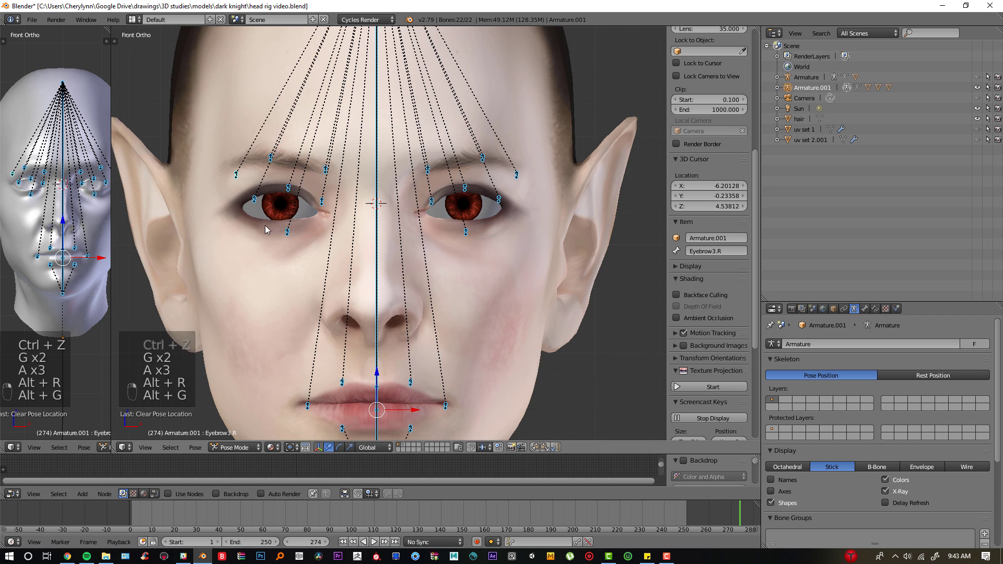
Step: Move the Lowerlid.R, Eyelid2.R, Eyelid1.R and Eyelid3.R bones to test how the eyelids deform
{"action": "scroll", "coordinate": [265, 224], "scroll_direction": "up", "scroll_amount": 2}
{"action": "right_click", "coordinate": [245, 208]}
{"action": "key", "text": "g"}
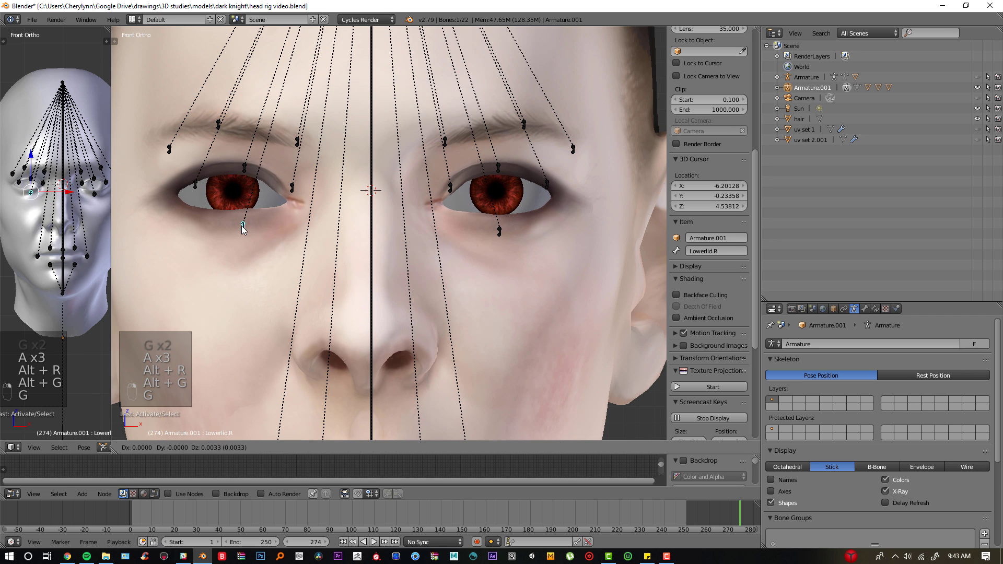
{"action": "left_click", "coordinate": [243, 226]}
{"action": "right_click", "coordinate": [245, 169]}
{"action": "key", "text": "g"}
{"action": "right_click", "coordinate": [244, 192]}
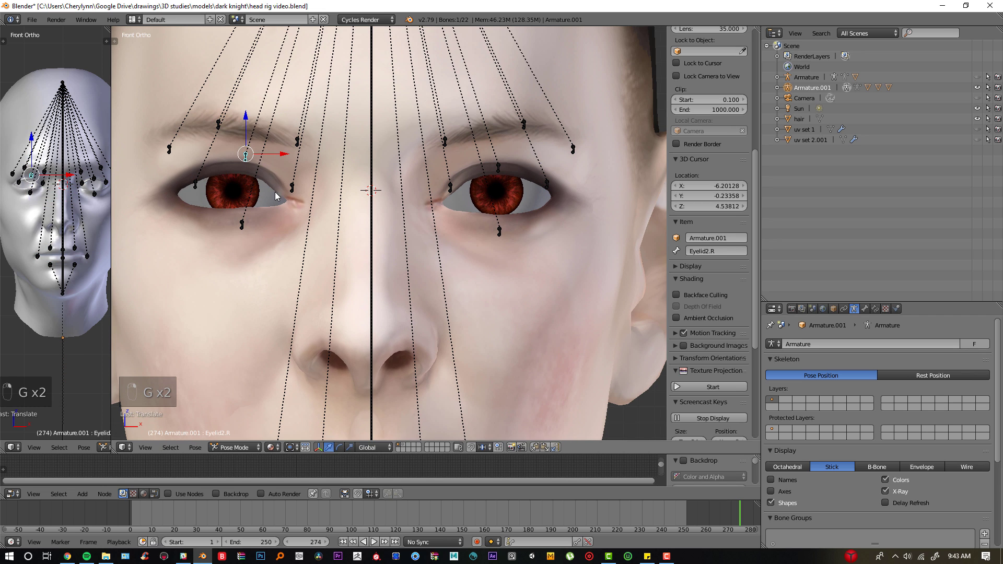
{"action": "key", "text": "g"}
{"action": "left_click", "coordinate": [282, 218]}
{"action": "right_click", "coordinate": [196, 184]}
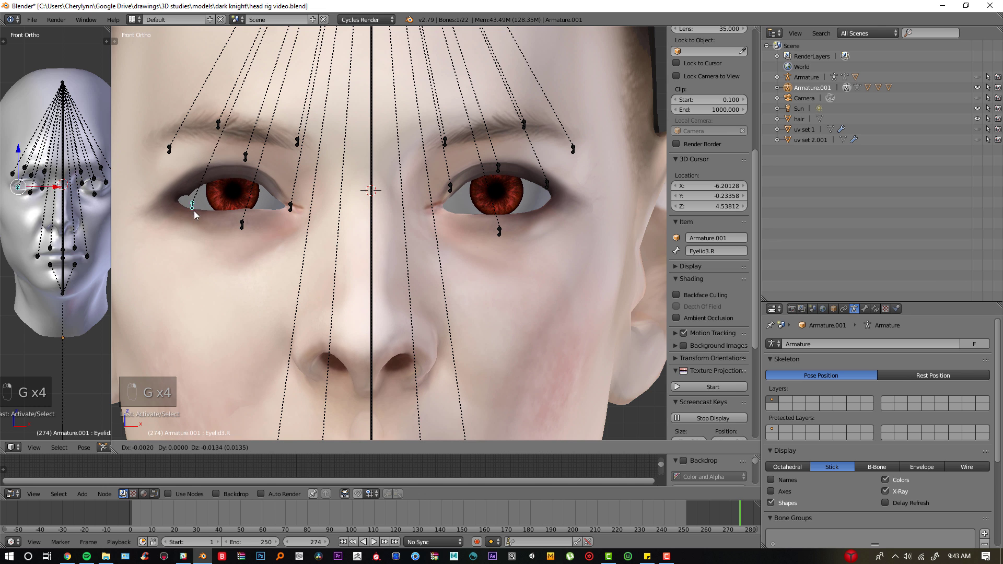
{"action": "key", "text": "g"}
Step: Clear the rotation and location of all bones to undo the eyelid test pose
{"action": "key", "text": "a"}
{"action": "key", "text": "a"}
{"action": "key", "text": "a"}
{"action": "key", "text": "alt+r"}
{"action": "key", "text": "alt+g"}
{"action": "scroll", "coordinate": [402, 296], "scroll_direction": "down", "scroll_amount": 3}
{"action": "scroll", "coordinate": [401, 297], "scroll_direction": "down", "scroll_amount": 3}
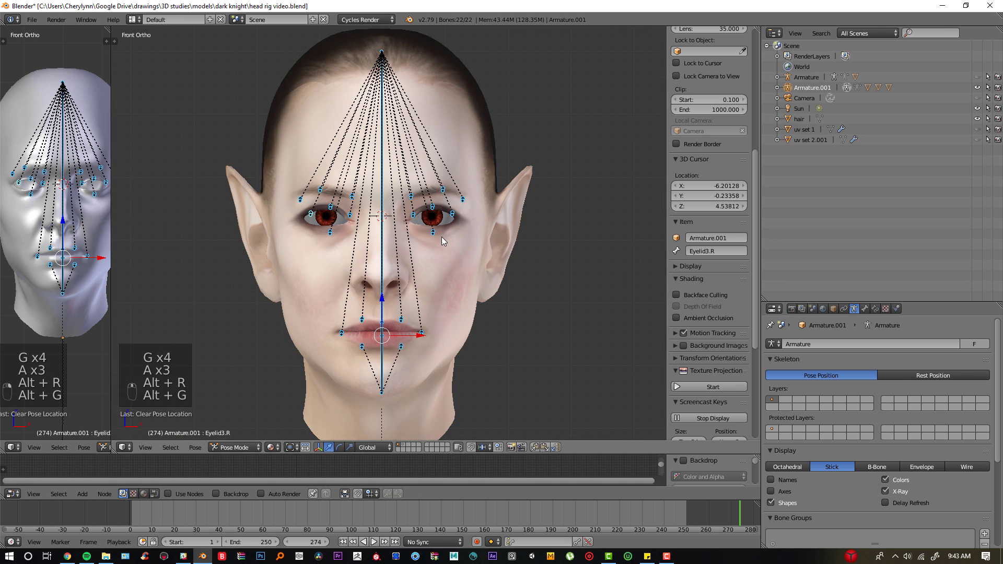
Step: Raise the mouth corner bone beneath the Lowerlid.L side and shift the Lowerlid.L bone to test a one-sided smile
{"action": "scroll", "coordinate": [441, 237], "scroll_direction": "up", "scroll_amount": 4}
{"action": "scroll", "coordinate": [374, 346], "scroll_direction": "down", "scroll_amount": 1}
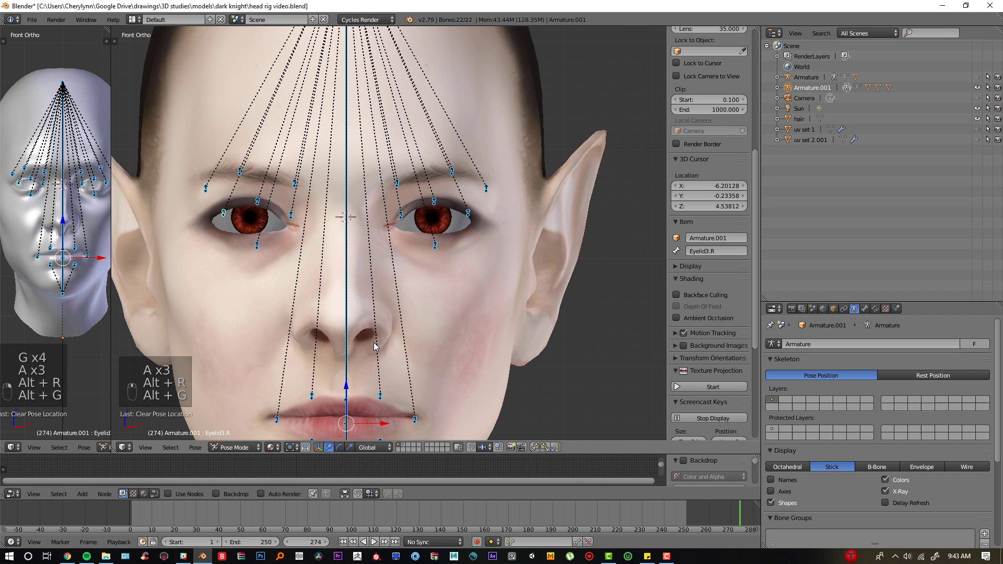
{"action": "right_click", "coordinate": [414, 419]}
{"action": "key", "text": "g"}
{"action": "left_click", "coordinate": [435, 385]}
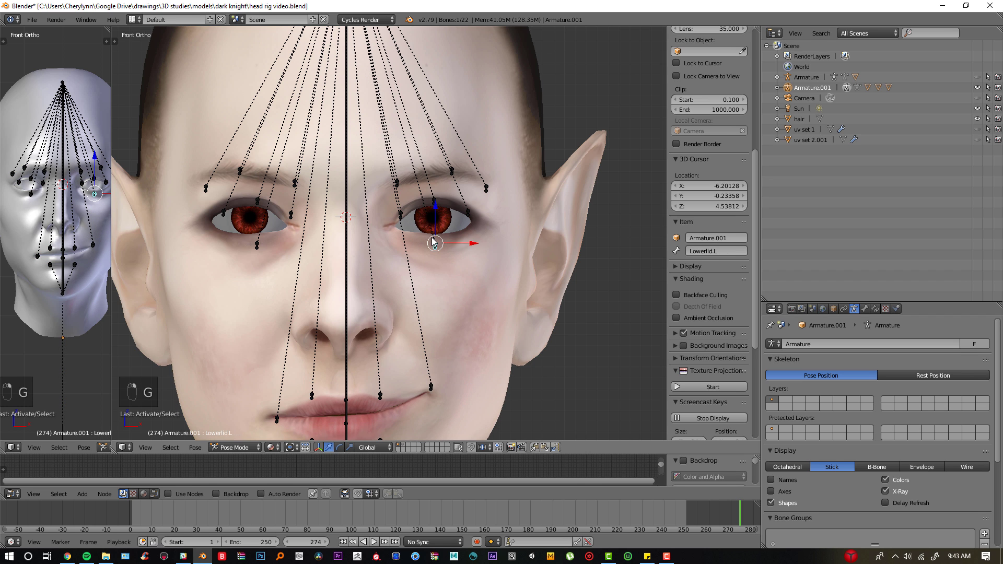
{"action": "key", "text": "g"}
{"action": "left_click", "coordinate": [446, 257]}
{"action": "middle_click_drag", "start_coordinate": [445, 256], "coordinate": [361, 264]}
{"action": "key", "text": "g"}
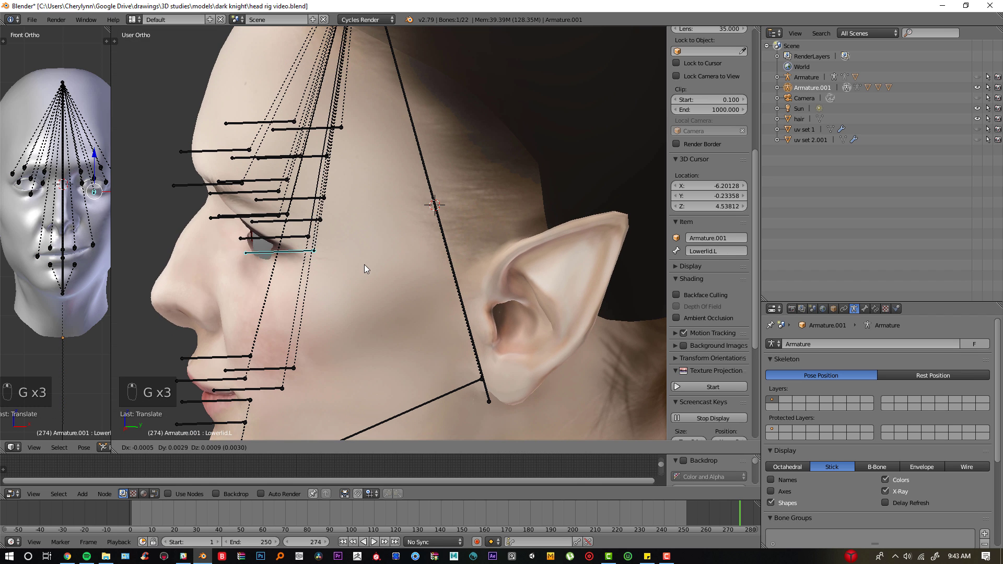
{"action": "left_click", "coordinate": [356, 261]}
{"action": "key", "text": "KP_1"}
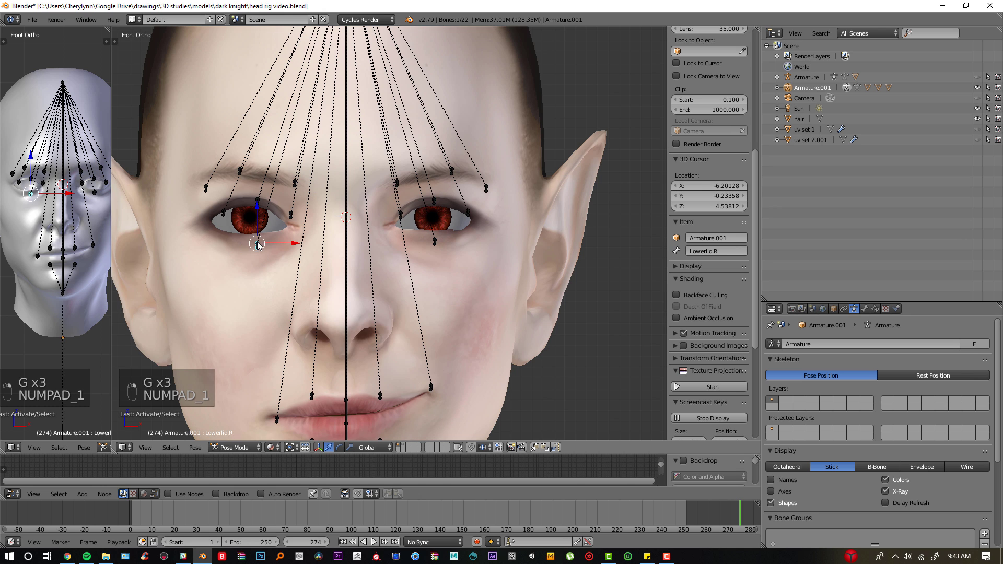
Step: Try moving the Lowerlid.R bone, and clear the rotation and location of all bones
{"action": "key", "text": "g"}
{"action": "right_click", "coordinate": [458, 242]}
{"action": "key", "text": "a"}
{"action": "key", "text": "a"}
{"action": "key", "text": "a"}
{"action": "key", "text": "alt+r"}
{"action": "key", "text": "alt+g"}
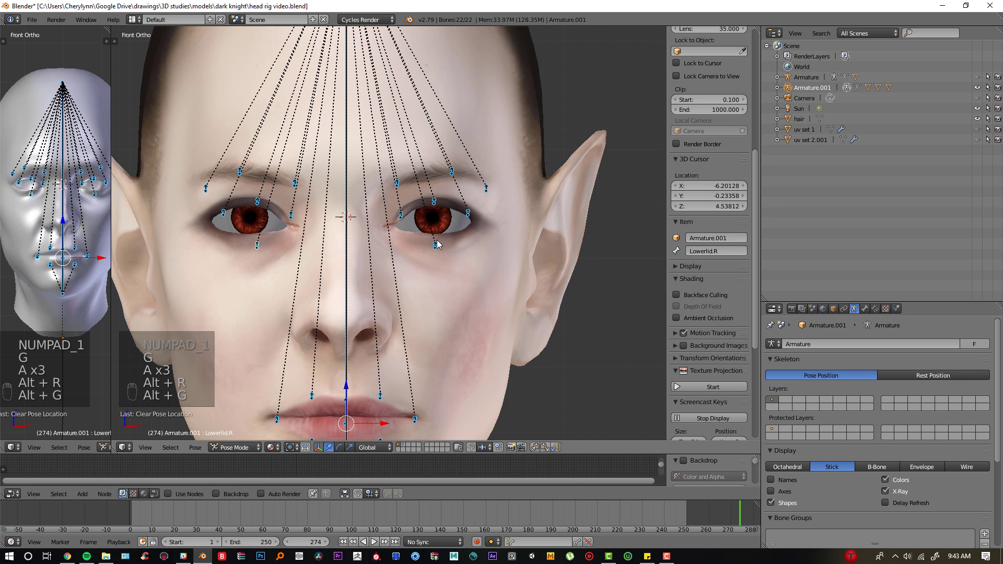
Step: Put the knight head mesh into Weight Paint mode with its wireframe shown, and select the Eyelid2.R bone
{"action": "key", "text": "KP_3"}
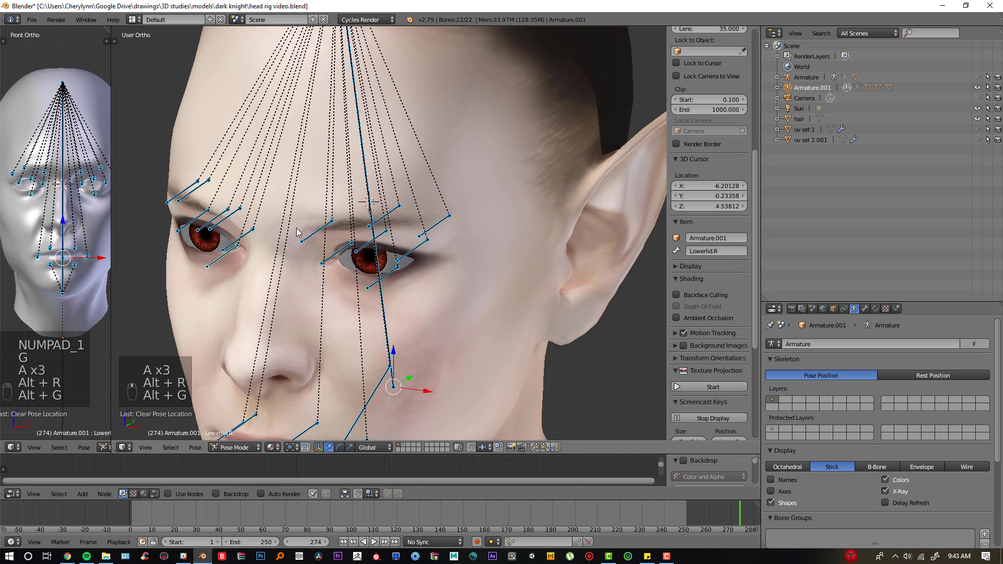
{"action": "key", "text": "KP_1"}
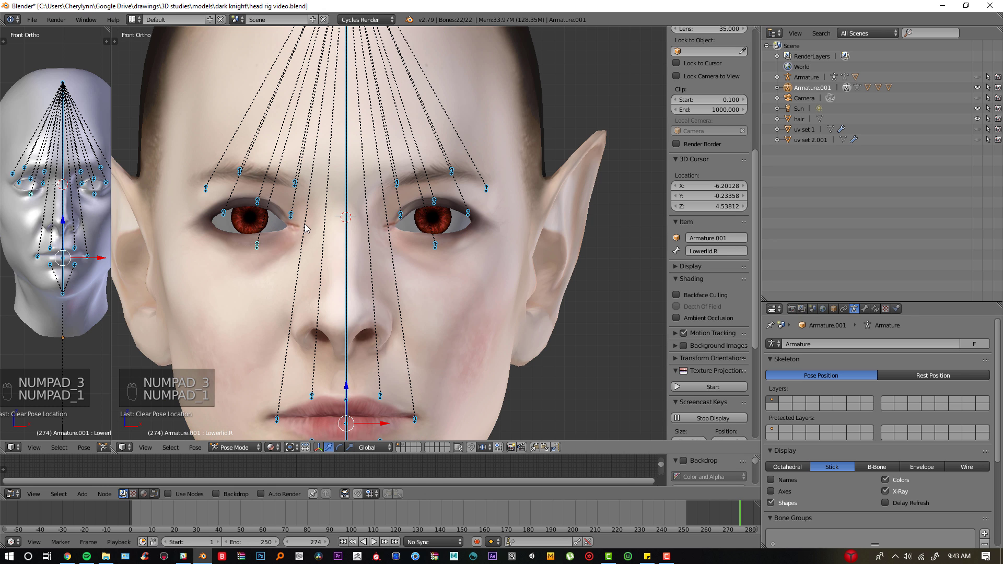
{"action": "right_click", "coordinate": [424, 284]}
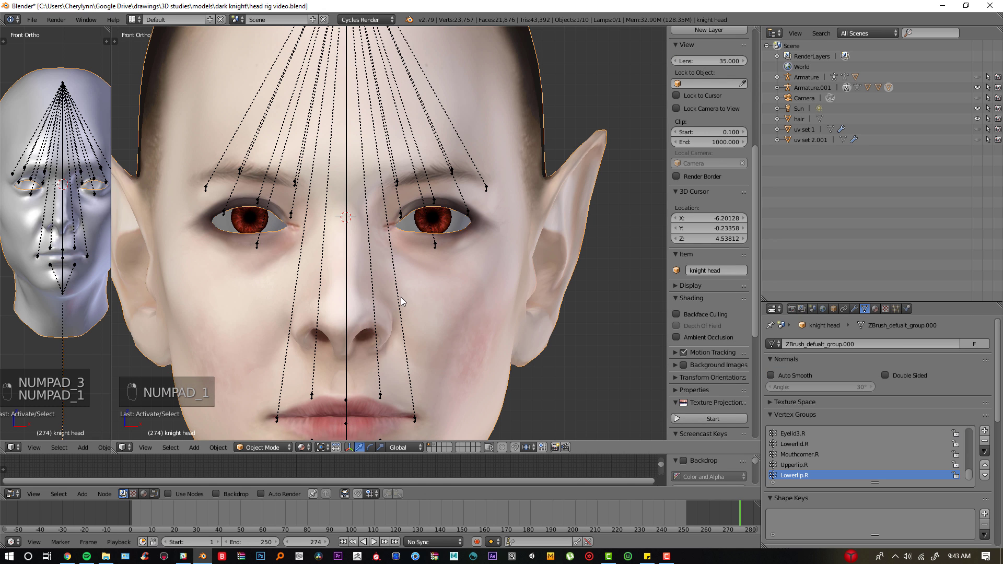
{"action": "left_click", "coordinate": [275, 448]}
{"action": "left_click", "coordinate": [267, 389]}
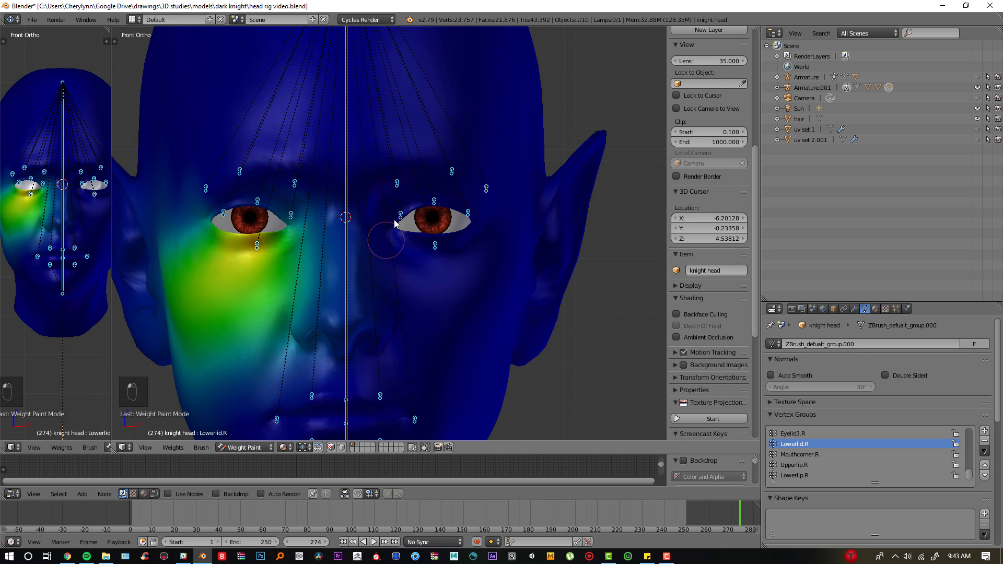
{"action": "scroll", "coordinate": [281, 255], "scroll_direction": "up", "scroll_amount": 1}
{"action": "scroll", "coordinate": [307, 230], "scroll_direction": "up", "scroll_amount": 3}
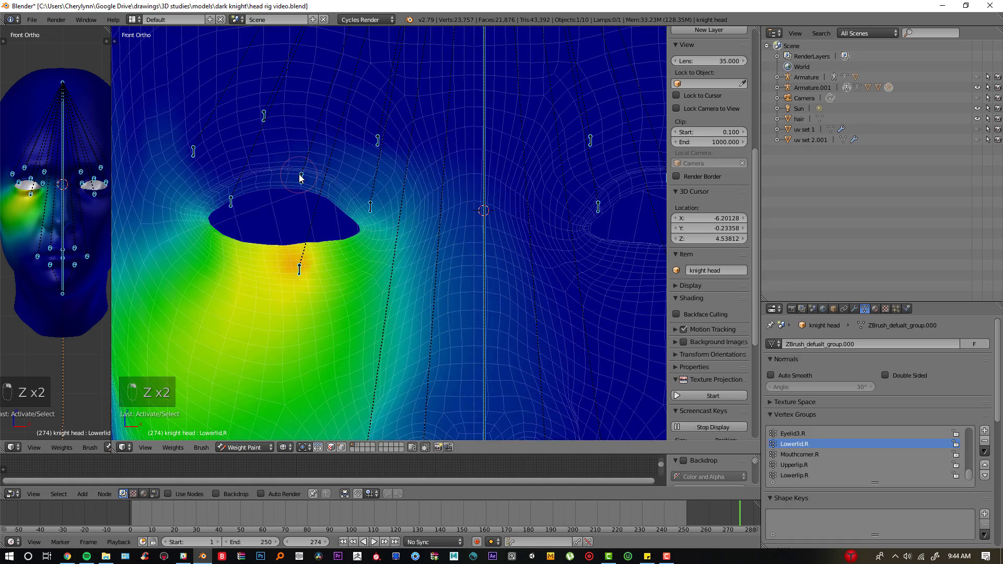
{"action": "right_click", "coordinate": [301, 176]}
{"action": "middle_click_drag", "start_coordinate": [303, 179], "coordinate": [331, 209], "text": "shift"}
Step: Set the weight brush's blending mode to Add, try a stroke on the Eyelid2.R weights, and undo it
{"action": "key", "text": "t"}
{"action": "left_click", "coordinate": [168, 159]}
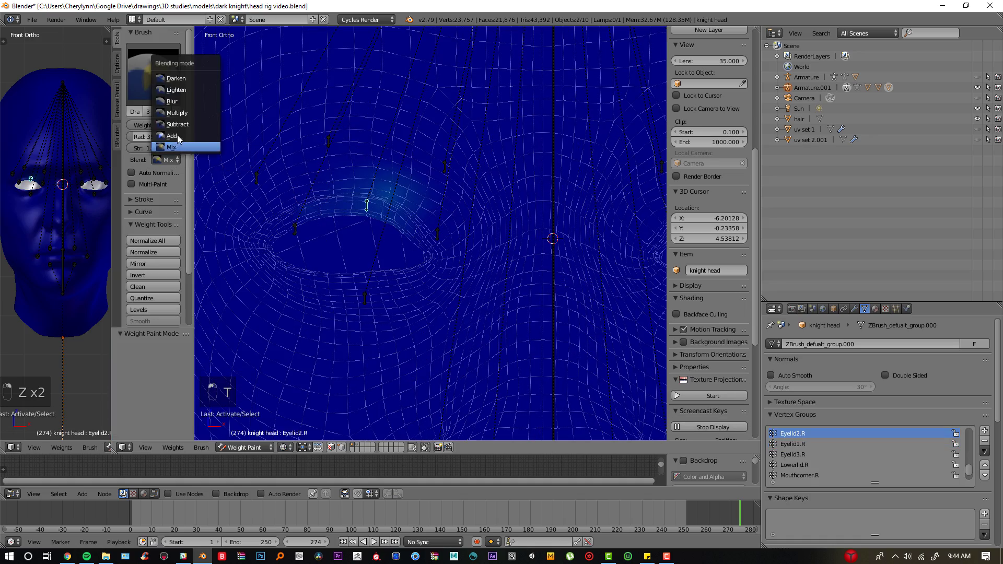
{"action": "left_click", "coordinate": [180, 137]}
{"action": "mouse_move", "coordinate": [357, 207]}
{"action": "left_mouse_down"}
{"action": "mouse_move", "coordinate": [379, 209]}
{"action": "mouse_move", "coordinate": [359, 206]}
{"action": "left_mouse_up"}
{"action": "key", "text": "ctrl+z"}
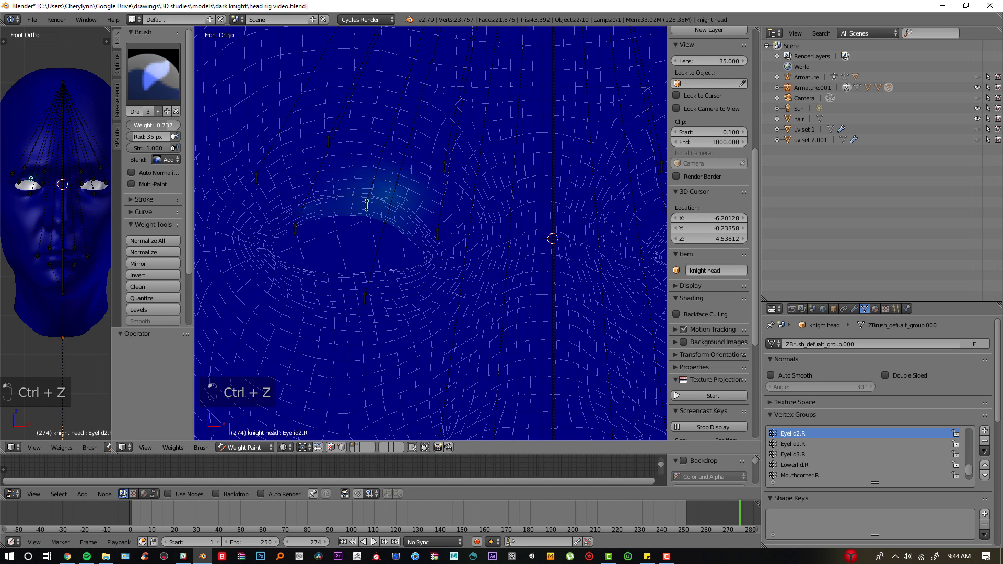
Step: Set the brush weight to 0.126, radius to 110 px and strength to 0.291, and try it over the Eyelid2.R upper eyelid
{"action": "key", "text": "t"}
{"action": "key", "text": "t"}
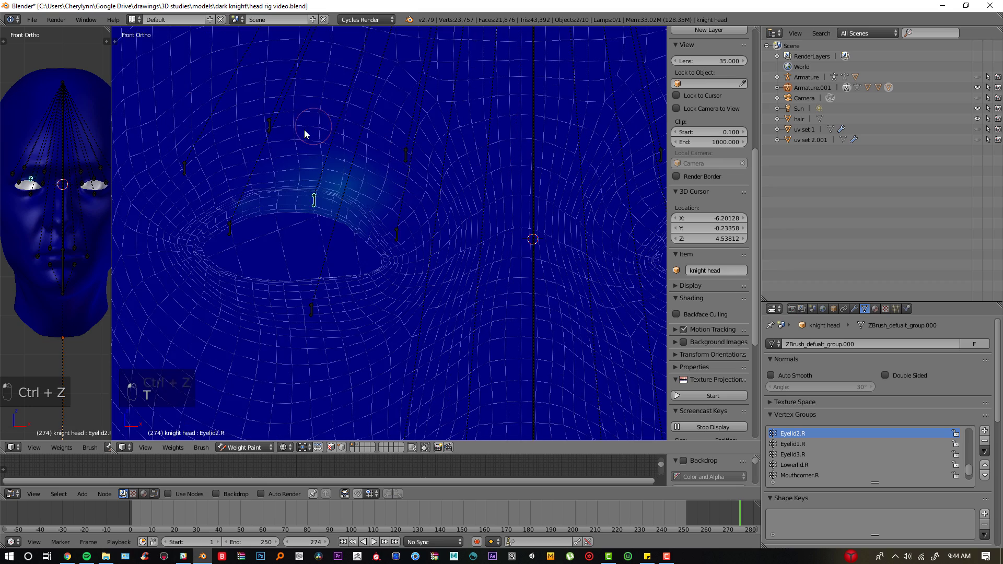
{"action": "left_click_drag", "start_coordinate": [193, 117], "coordinate": [269, 117]}
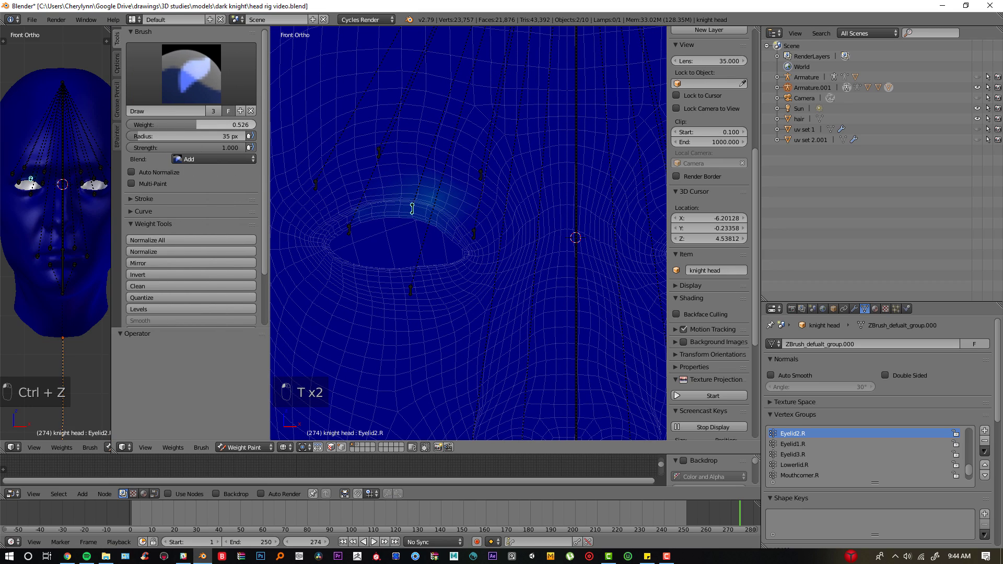
{"action": "left_click_drag", "start_coordinate": [200, 140], "coordinate": [220, 139]}
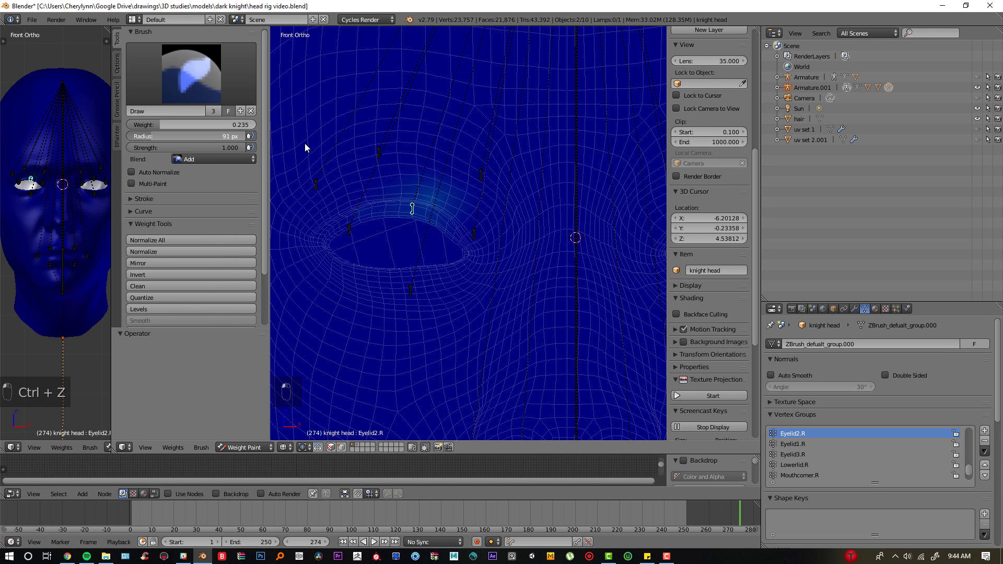
{"action": "left_click_drag", "start_coordinate": [305, 148], "coordinate": [411, 180]}
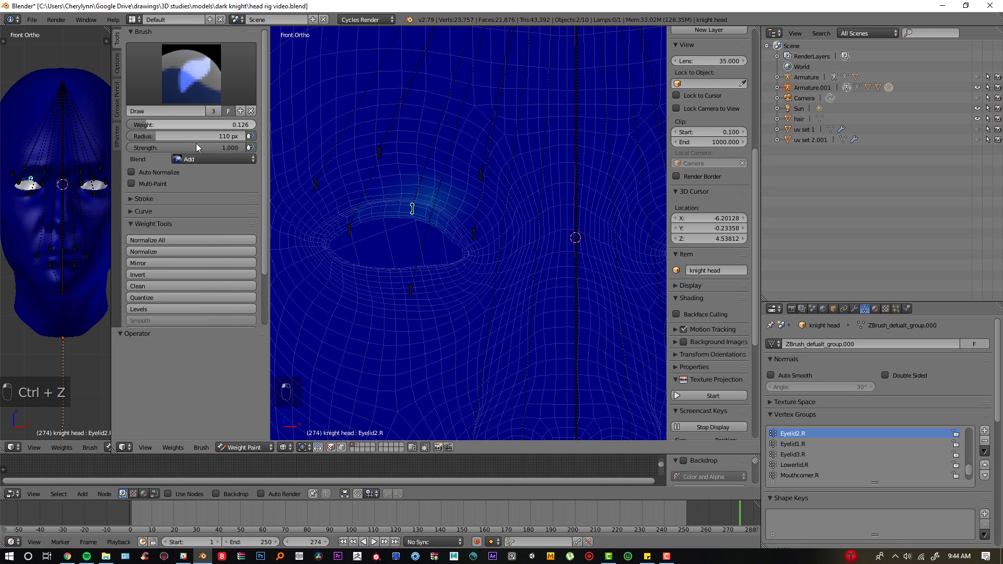
{"action": "key", "text": "ctrl+z"}
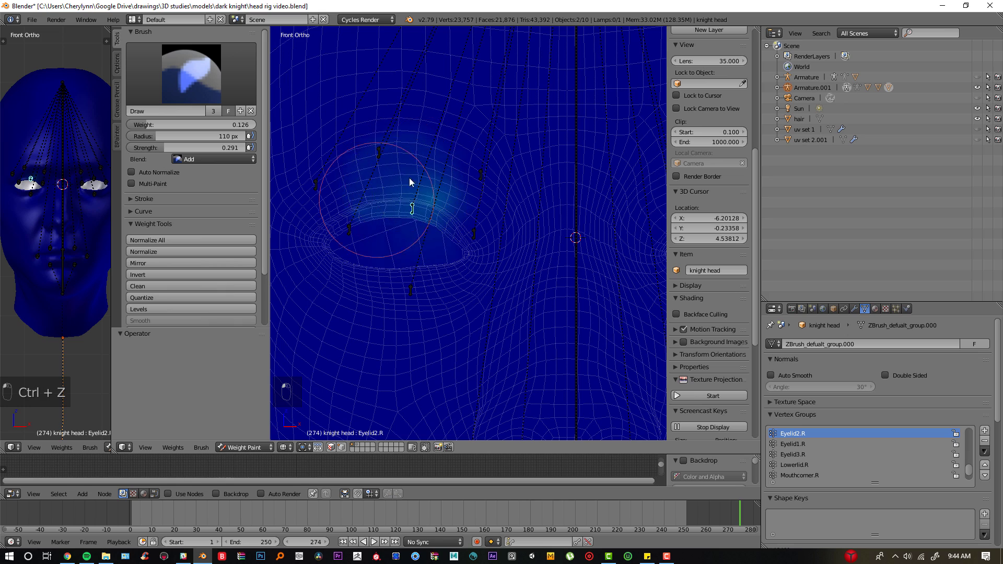
Step: Undo the trial strokes on the Eyelid2.R weights, and try new light strokes over the upper eyelid
{"action": "key", "text": "ctrl+z"}
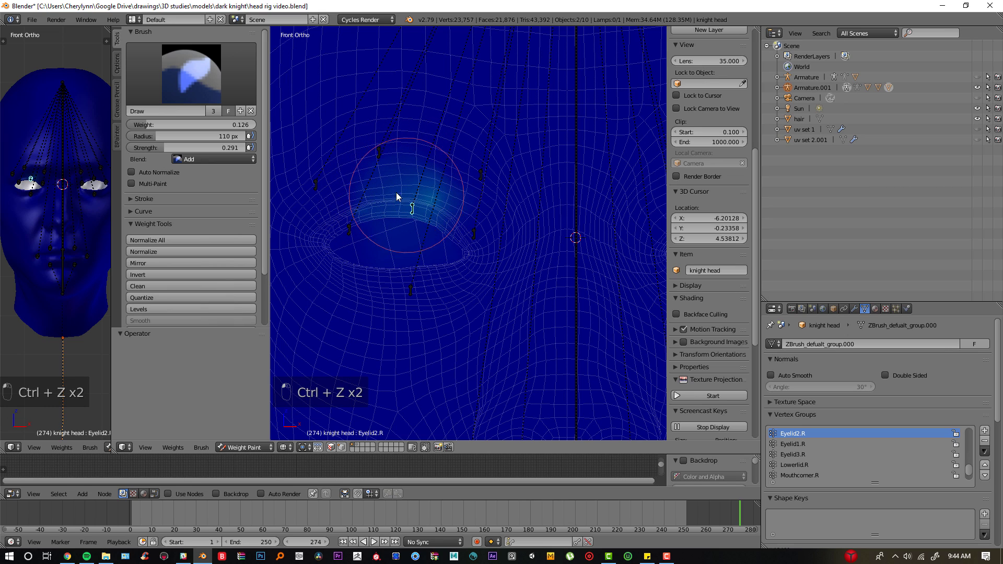
{"action": "mouse_move", "coordinate": [404, 200]}
{"action": "left_mouse_down"}
{"action": "mouse_move", "coordinate": [383, 202]}
{"action": "mouse_move", "coordinate": [421, 205]}
{"action": "left_mouse_up"}
{"action": "key", "text": "ctrl+z"}
{"action": "middle_click_drag", "start_coordinate": [406, 211], "coordinate": [402, 130]}
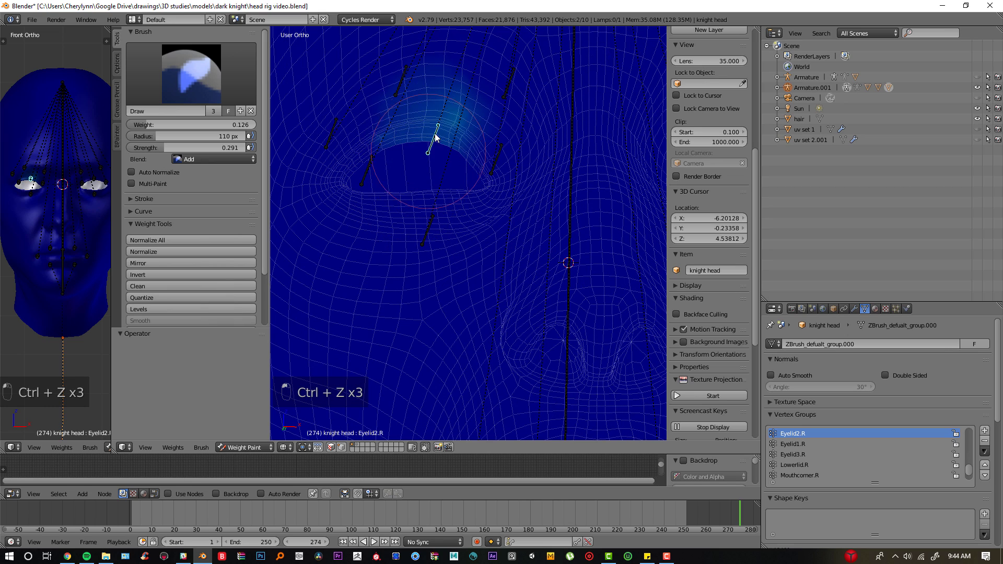
{"action": "left_click", "coordinate": [397, 124]}
Step: Try painting the upper eyelid with brush weight and strength at 1.000, and test the weights by moving the Eyelid2.R bone up and down
{"action": "left_click_drag", "start_coordinate": [164, 124], "coordinate": [233, 132]}
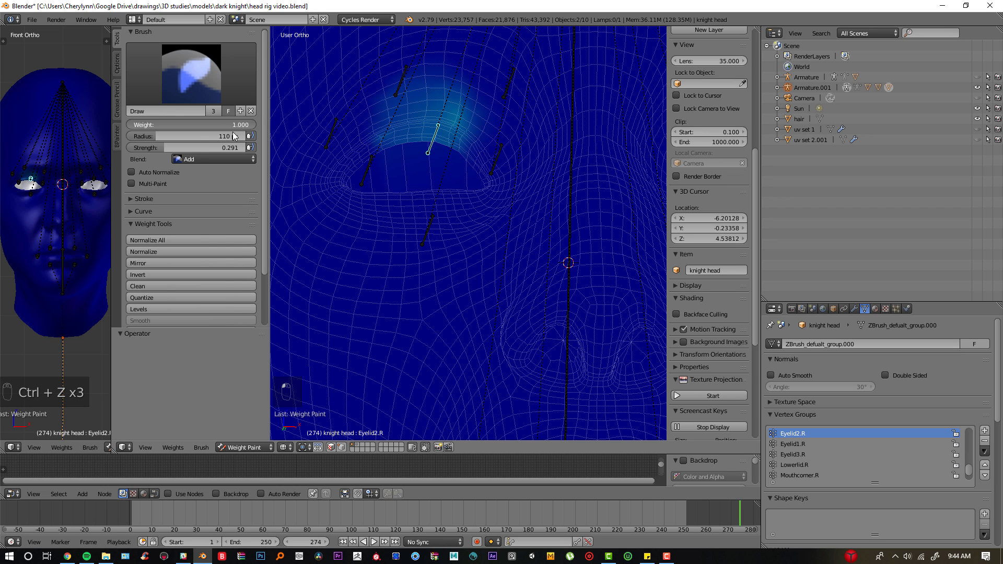
{"action": "left_click_drag", "start_coordinate": [456, 123], "coordinate": [458, 108]}
{"action": "key", "text": "g"}
{"action": "left_click", "coordinate": [444, 111]}
{"action": "key", "text": "KP_1"}
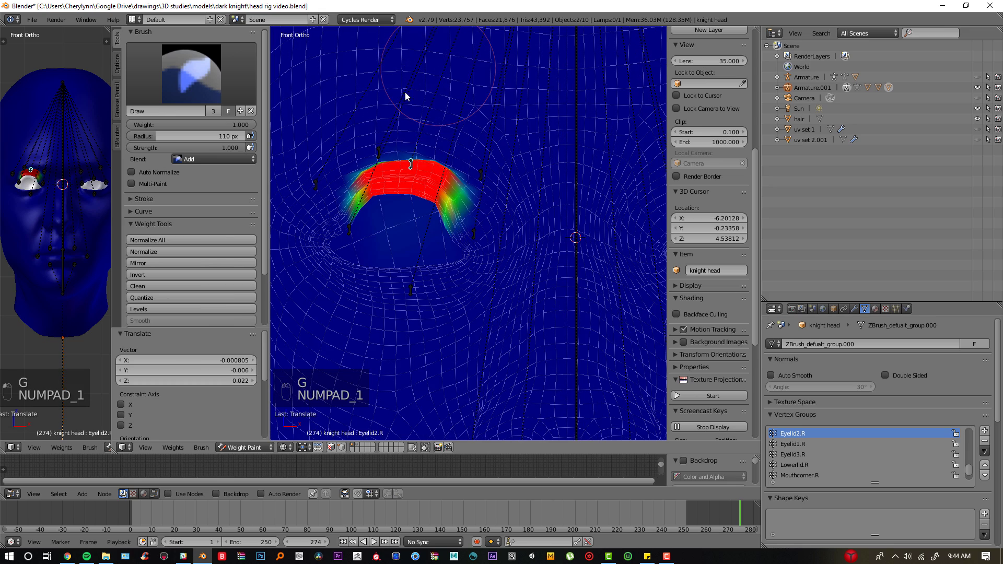
{"action": "key", "text": "g"}
{"action": "left_click", "coordinate": [405, 246]}
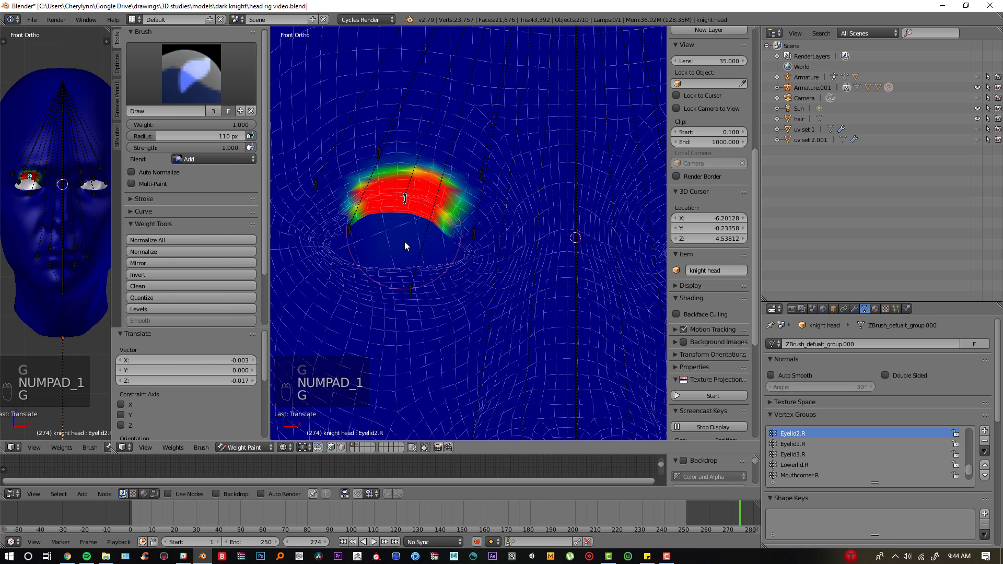
Step: Undo the full-strength strokes and bone moves, and set the brush weight to 0.108 and strength to 0.077
{"action": "key", "text": "ctrl+z"}
{"action": "key", "text": "ctrl+z"}
{"action": "key", "text": "ctrl+z"}
{"action": "key", "text": "ctrl+z"}
{"action": "key", "text": "ctrl+z"}
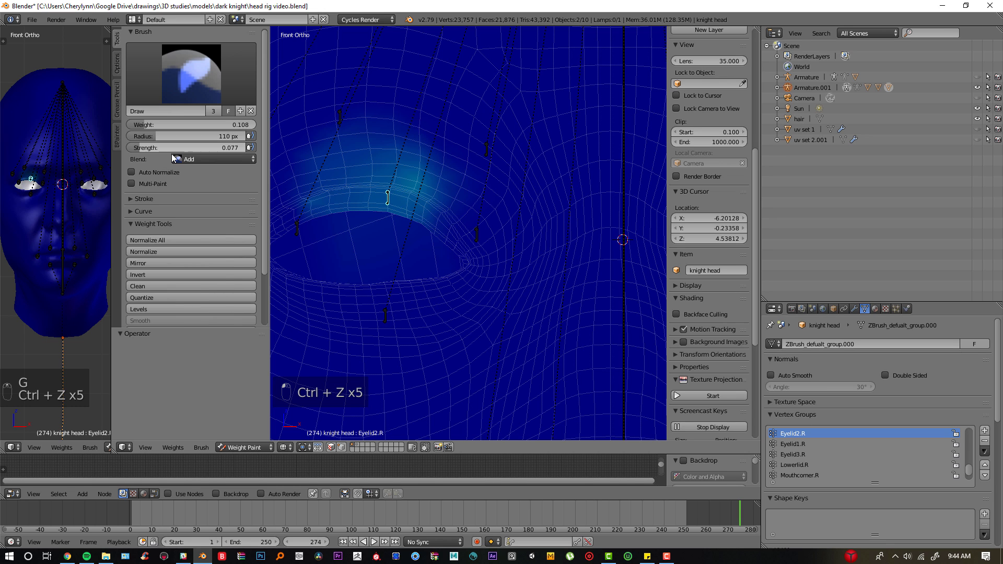
Step: Set the brush strength to 0.336, add Eyelid2.R weight along the upper eyelid, and test it with bone moves that are undone
{"action": "key", "text": "g"}
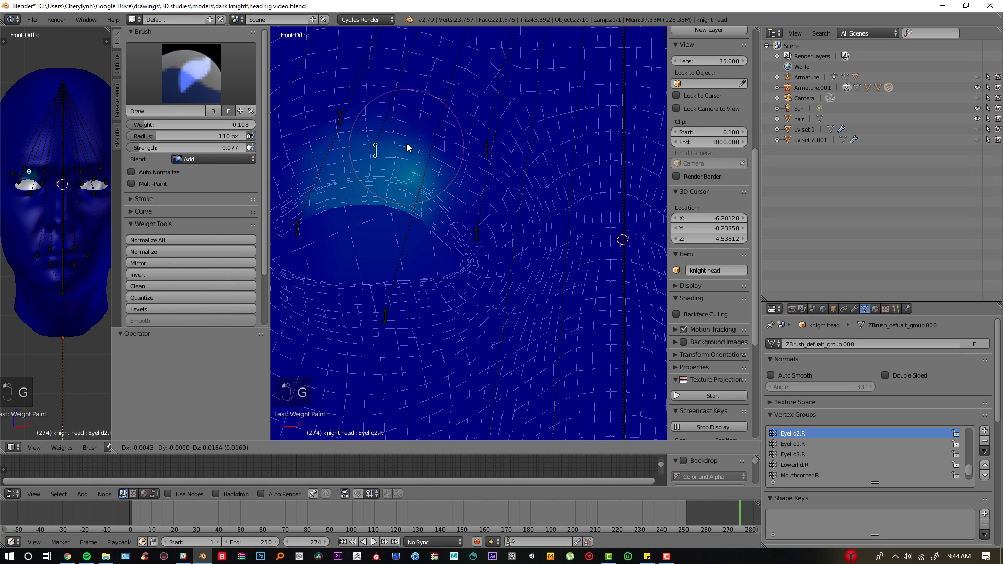
{"action": "key", "text": "ctrl+z"}
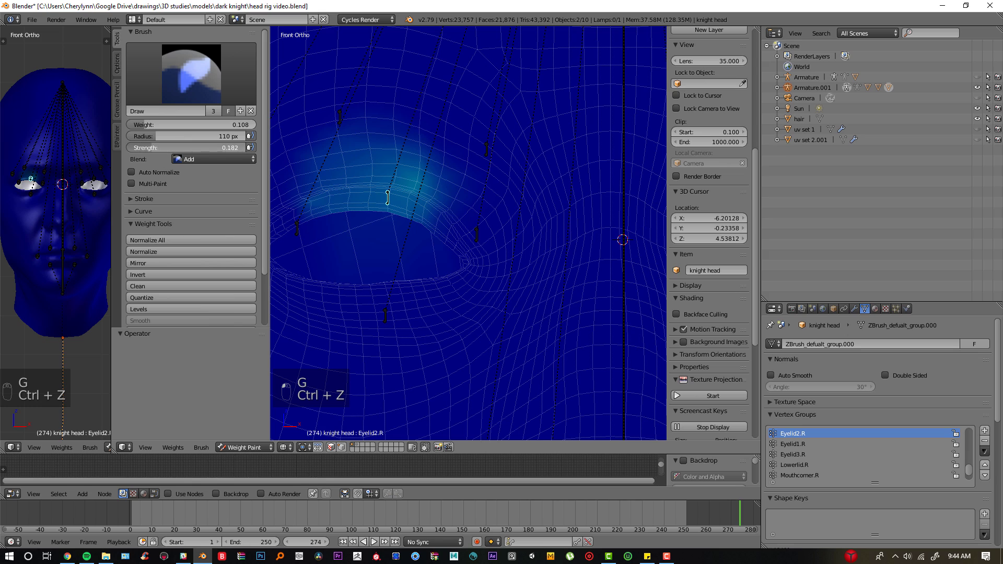
{"action": "mouse_move", "coordinate": [392, 187]}
{"action": "left_mouse_down"}
{"action": "mouse_move", "coordinate": [358, 188]}
{"action": "mouse_move", "coordinate": [410, 186]}
{"action": "left_mouse_up"}
{"action": "scroll", "coordinate": [398, 191], "scroll_direction": "up", "scroll_amount": 2}
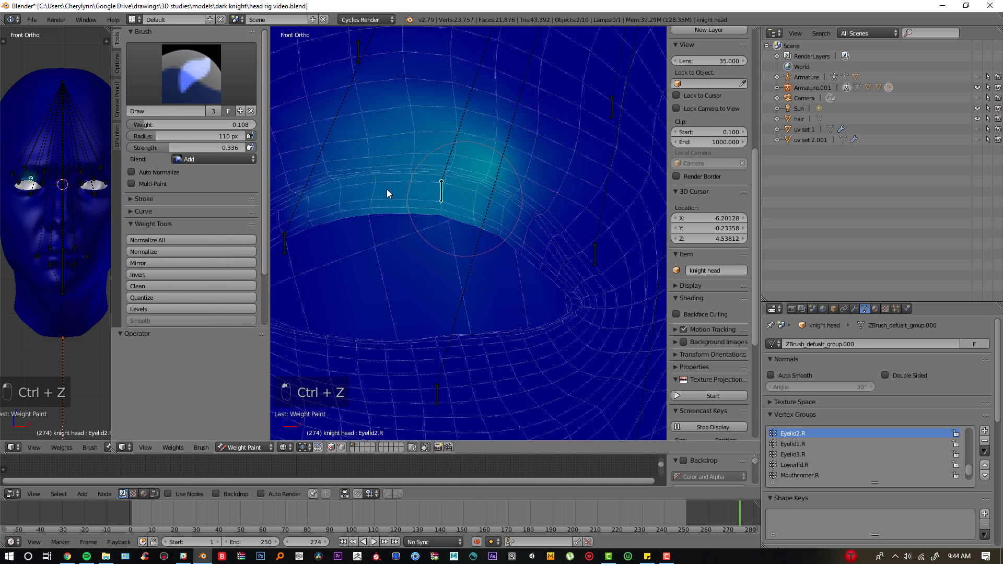
{"action": "scroll", "coordinate": [370, 186], "scroll_direction": "down", "scroll_amount": 3}
{"action": "key", "text": "g"}
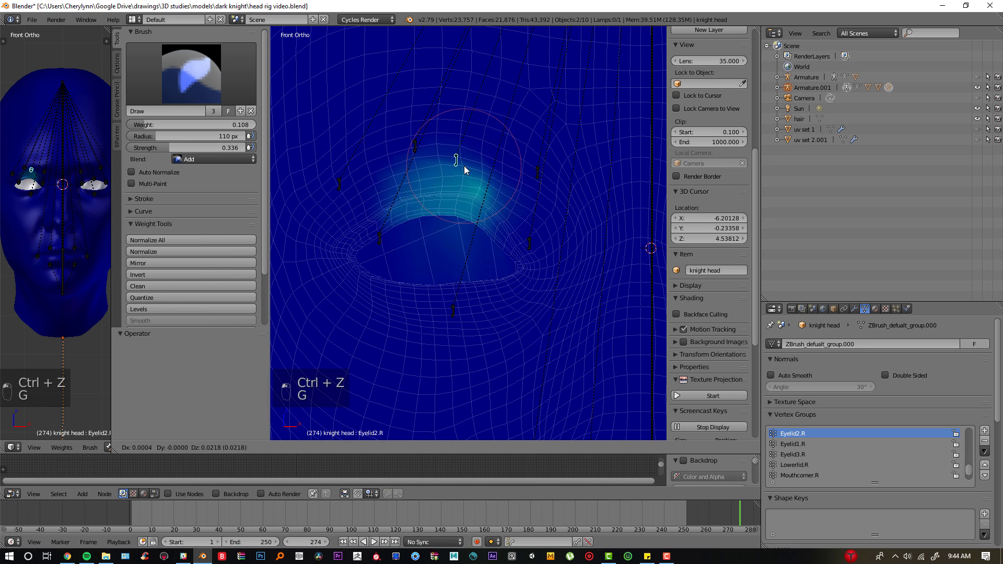
{"action": "key", "text": "ctrl+z"}
Step: Build up more Eyelid2.R weight across the upper eyelid, and move the bone down over the eye to test the deformation
{"action": "left_click_drag", "start_coordinate": [483, 220], "coordinate": [419, 205]}
{"action": "key", "text": "ctrl+z"}
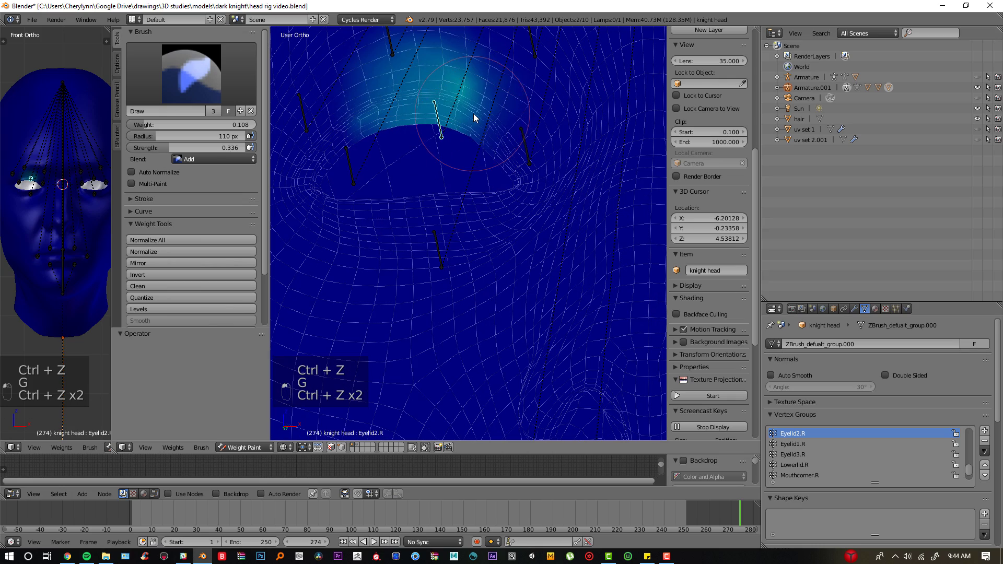
{"action": "key", "text": "KP_1"}
{"action": "left_click_drag", "start_coordinate": [355, 106], "coordinate": [428, 171]}
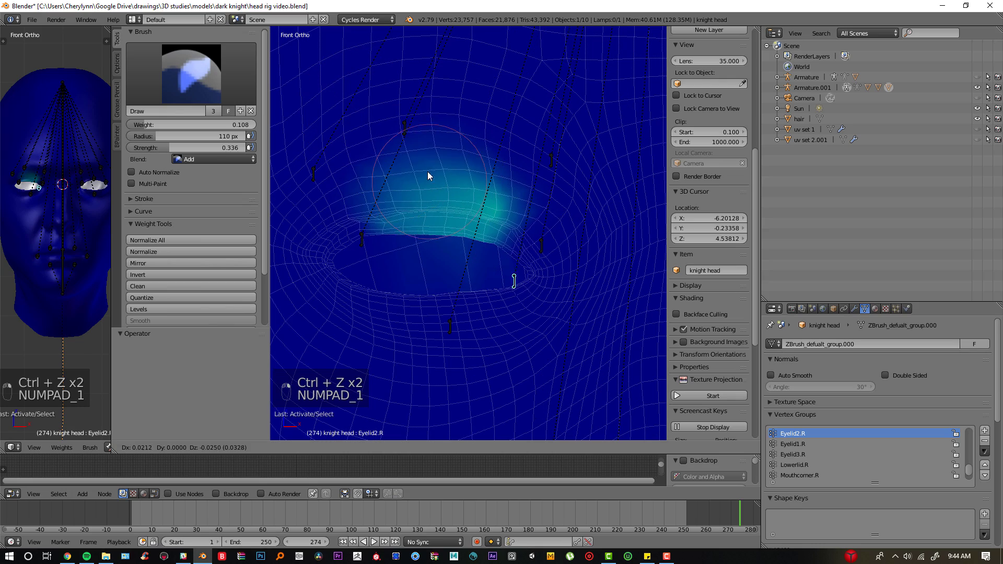
Step: Undo the test moves of the Eyelid2.R bone and add weight across the upper eyelid for its vertex group
{"action": "key", "text": "ctrl+z"}
{"action": "key", "text": "g"}
{"action": "key", "text": "ctrl+z"}
{"action": "left_click_drag", "start_coordinate": [477, 210], "coordinate": [397, 199]}
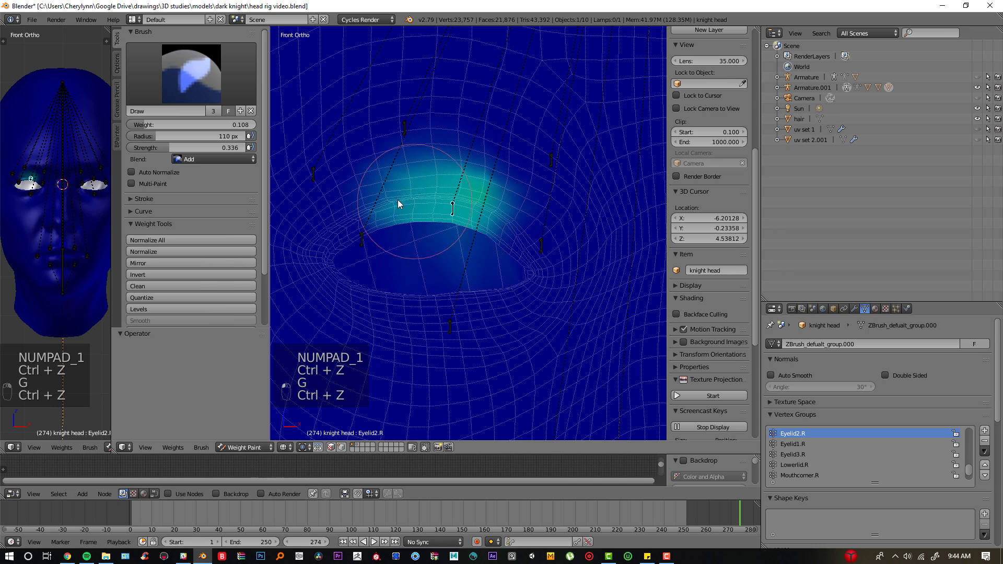
{"action": "key", "text": "ctrl+z"}
{"action": "middle_click_drag", "start_coordinate": [419, 225], "coordinate": [454, 144]}
{"action": "mouse_move", "coordinate": [453, 115]}
{"action": "left_mouse_down"}
{"action": "mouse_move", "coordinate": [374, 117]}
{"action": "mouse_move", "coordinate": [372, 131]}
{"action": "left_mouse_up"}
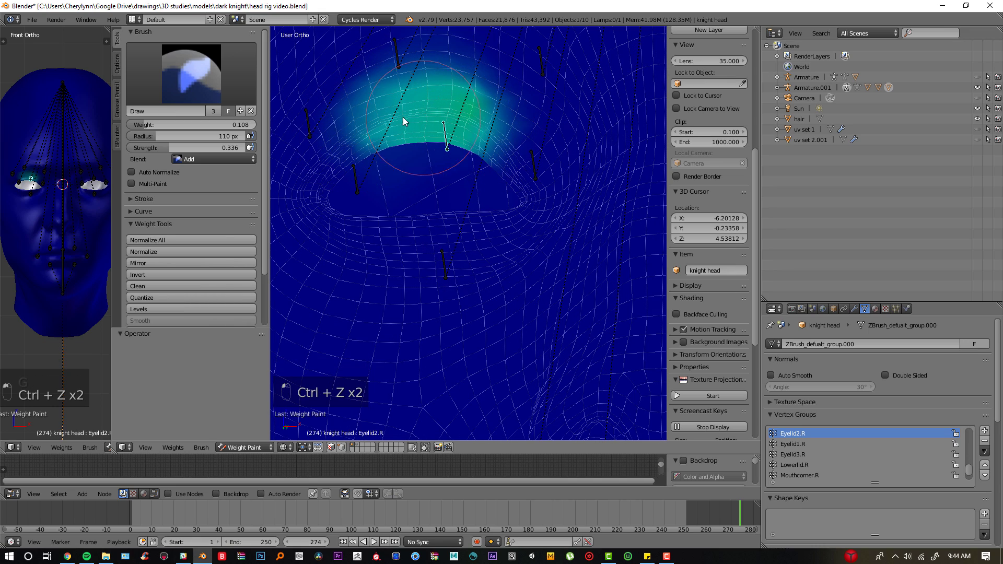
Step: Add more Eyelid2.R weight toward the outer part of the upper eyelid, testing the deformation by moving the bone
{"action": "key", "text": "KP_1"}
{"action": "key", "text": "g"}
{"action": "key", "text": "ctrl+z"}
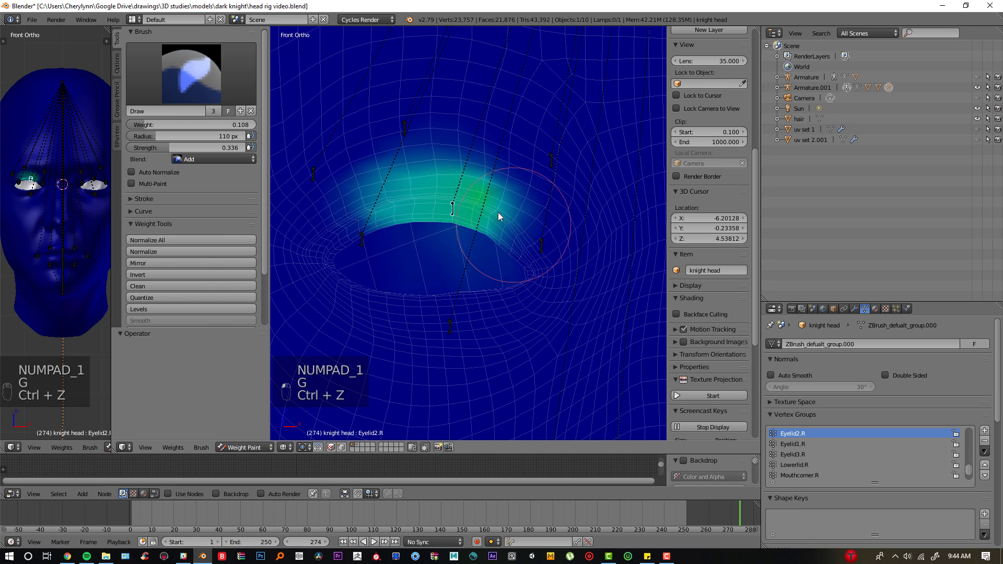
{"action": "left_click_drag", "start_coordinate": [499, 216], "coordinate": [399, 196]}
{"action": "key", "text": "ctrl+z"}
{"action": "key", "text": "g"}
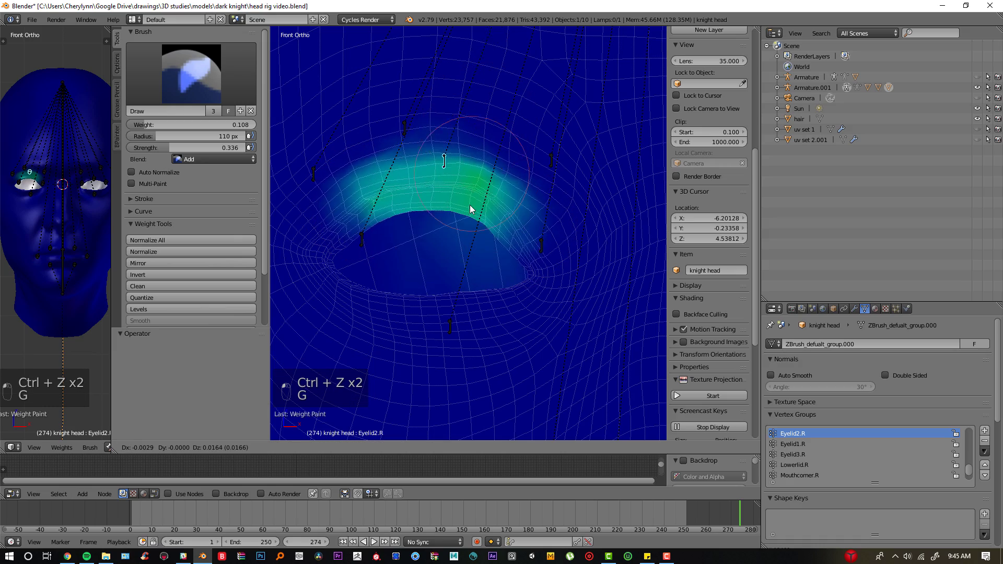
{"action": "left_click", "coordinate": [471, 281]}
Step: Check the outer eyelid and Eyebrow2.R bones, and clear the rotation and location of all bones
{"action": "right_click", "coordinate": [360, 236]}
{"action": "right_click", "coordinate": [406, 129]}
{"action": "scroll", "coordinate": [406, 130], "scroll_direction": "down", "scroll_amount": 2}
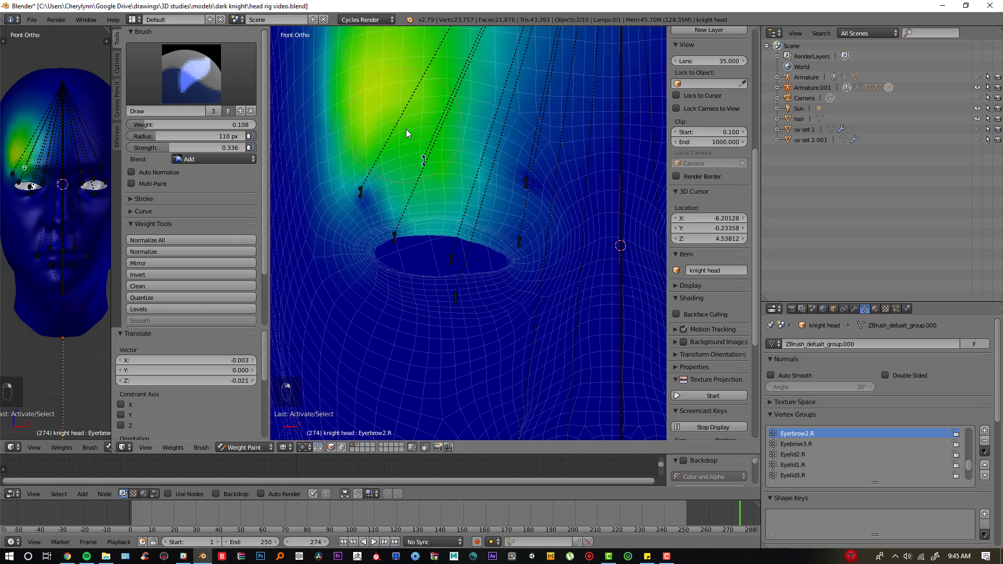
{"action": "scroll", "coordinate": [407, 136], "scroll_direction": "up", "scroll_amount": 3}
{"action": "key", "text": "a"}
{"action": "key", "text": "a"}
{"action": "key", "text": "a"}
{"action": "key", "text": "alt+r"}
{"action": "key", "text": "alt+g"}
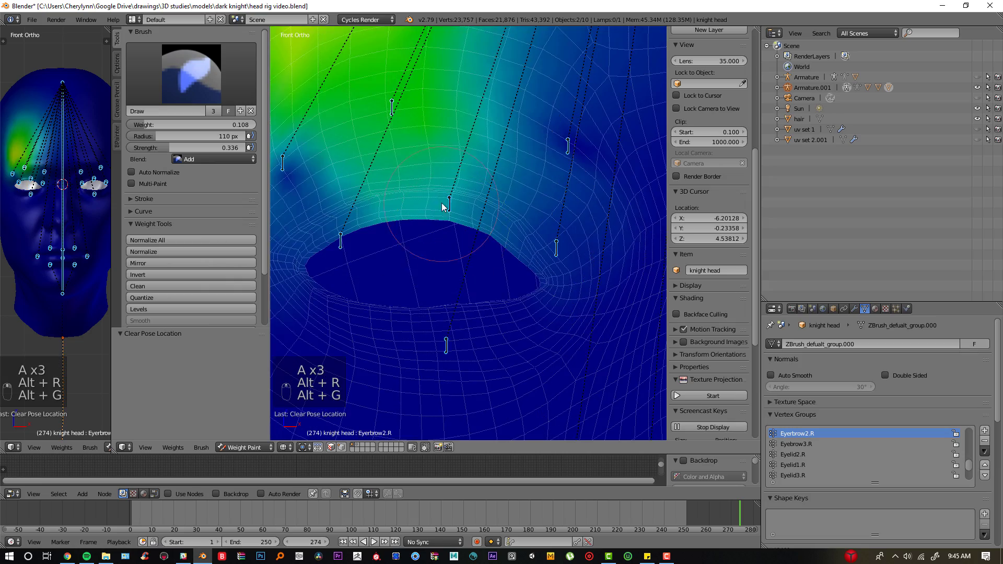
Step: Test the eyelid deformation by moving the Eyelid2.R and Eyelid2.L bones, undoing the move of Eyelid2.L
{"action": "right_click", "coordinate": [447, 205]}
{"action": "key", "text": "g"}
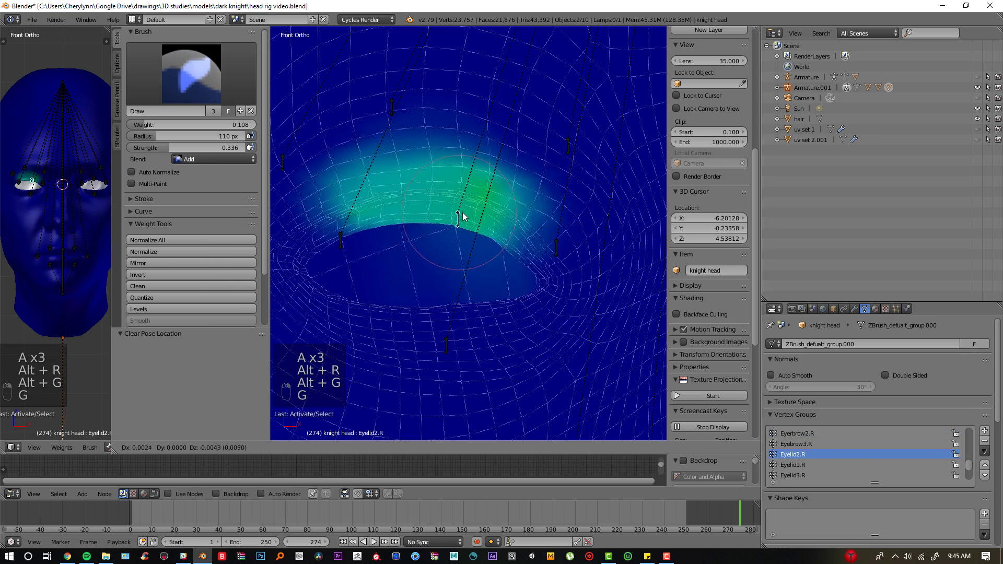
{"action": "left_click", "coordinate": [463, 217]}
{"action": "scroll", "coordinate": [396, 206], "scroll_direction": "down", "scroll_amount": 5}
{"action": "right_click", "coordinate": [574, 196]}
{"action": "key", "text": "g"}
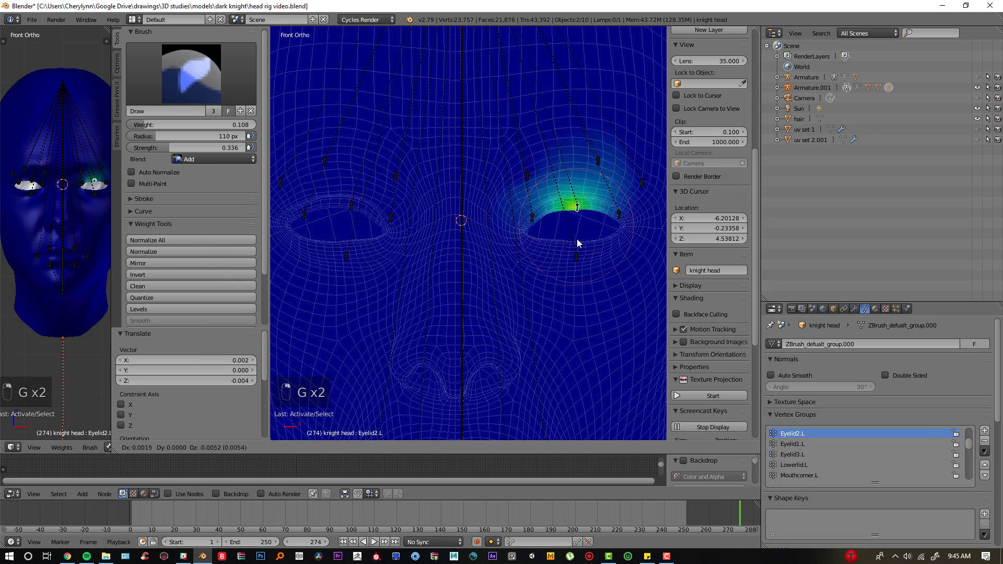
{"action": "key", "text": "ctrl+z"}
Step: Compare the left eyebrow bones' weights with the right side, and clear the rotation and location of the Eyebrow2.R bone
{"action": "right_click", "coordinate": [527, 176]}
{"action": "right_click", "coordinate": [596, 161]}
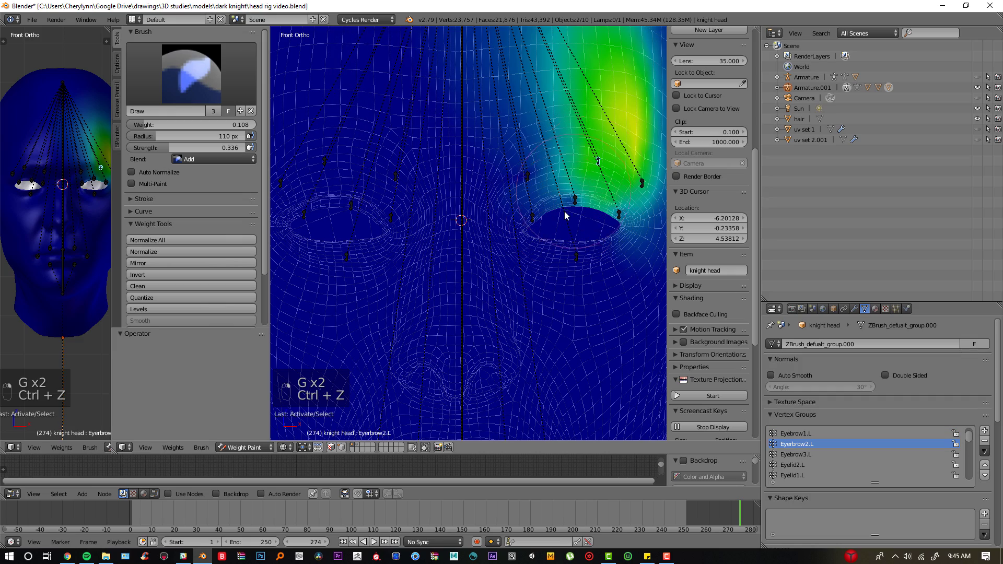
{"action": "right_click", "coordinate": [325, 161]}
{"action": "scroll", "coordinate": [384, 225], "scroll_direction": "up", "scroll_amount": 5}
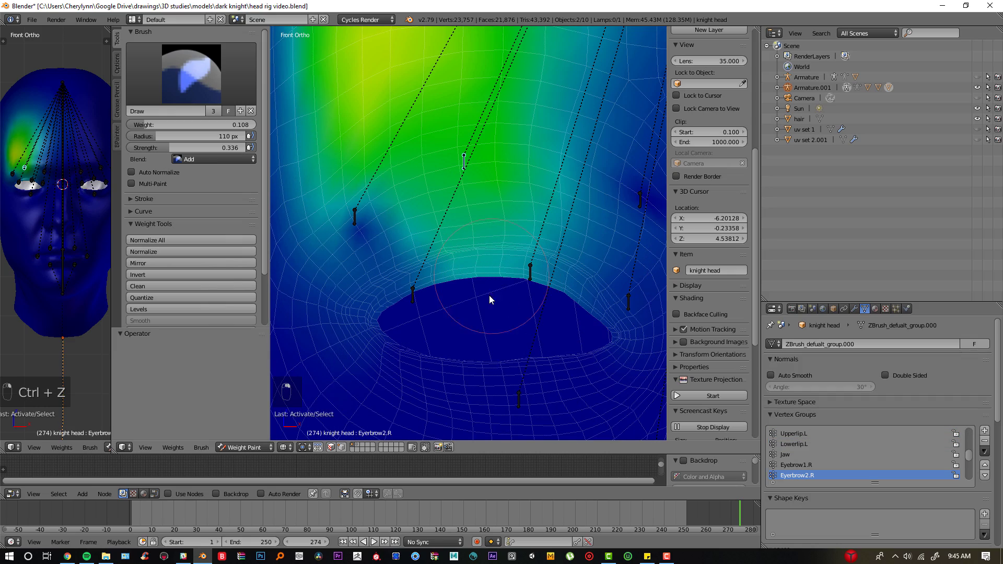
{"action": "key", "text": "alt+r"}
{"action": "key", "text": "alt+g"}
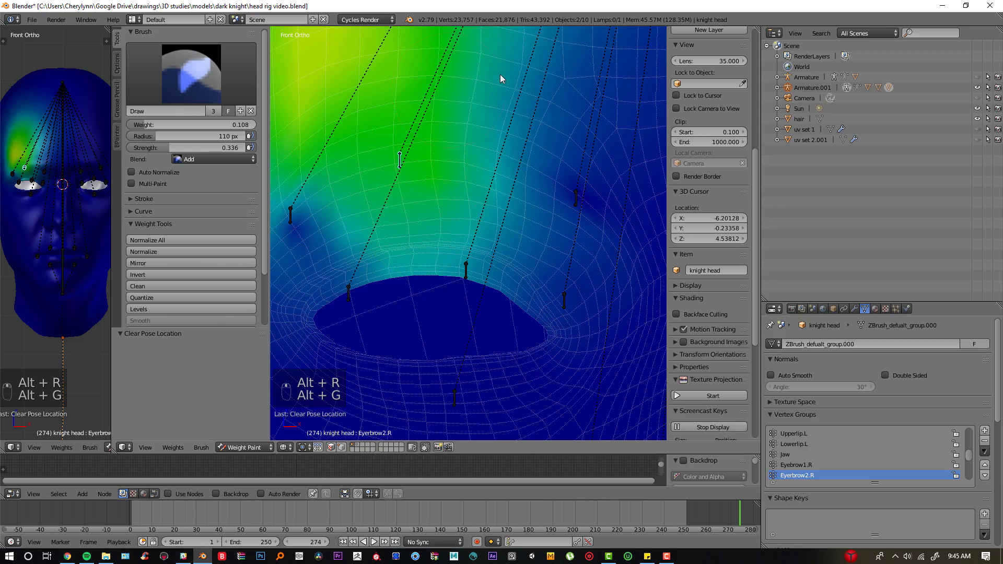
Step: Try raising the Eyebrow1.R bone to test its influence, and clear its rotation and location
{"action": "scroll", "coordinate": [501, 78], "scroll_direction": "down", "scroll_amount": 2}
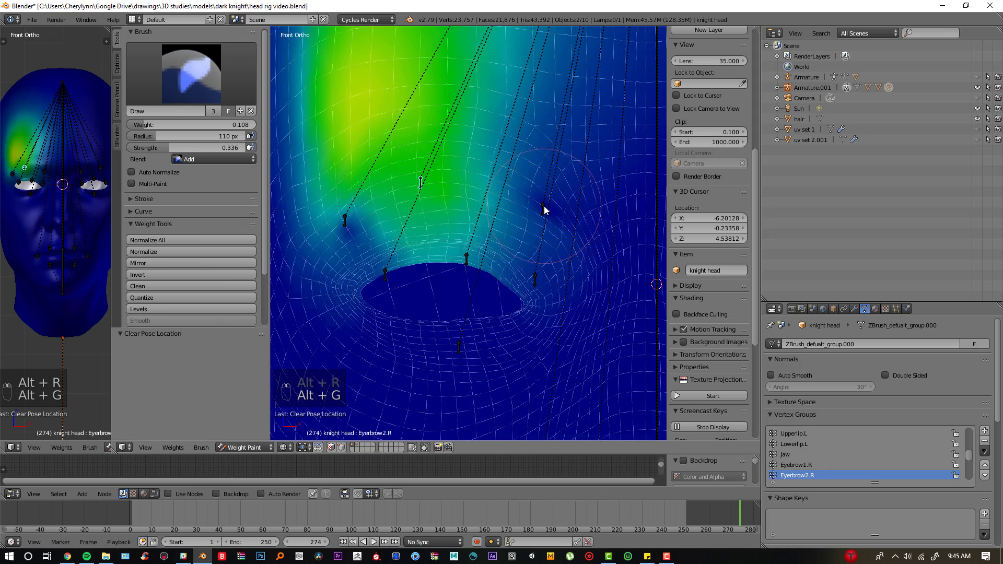
{"action": "right_click", "coordinate": [544, 208]}
{"action": "key", "text": "g"}
{"action": "left_click", "coordinate": [594, 106]}
{"action": "scroll", "coordinate": [552, 184], "scroll_direction": "down", "scroll_amount": 5}
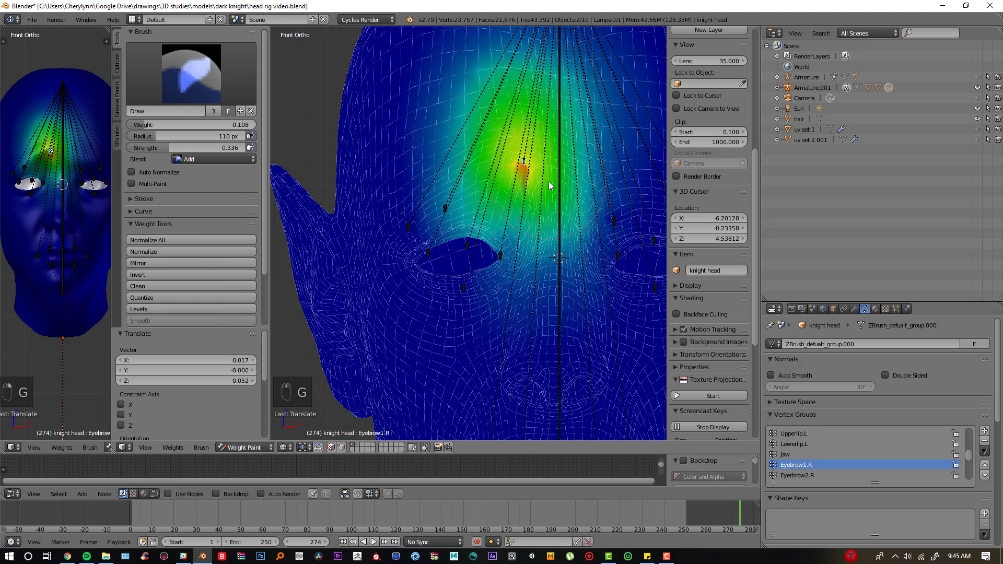
{"action": "key", "text": "alt+r"}
{"action": "key", "text": "alt+g"}
Step: Compare the Eyelid2.R and Eyebrow1.R weights and try moving the Eyelid2.R bone, cancelling the move
{"action": "scroll", "coordinate": [534, 199], "scroll_direction": "up", "scroll_amount": 4}
{"action": "right_click", "coordinate": [474, 260]}
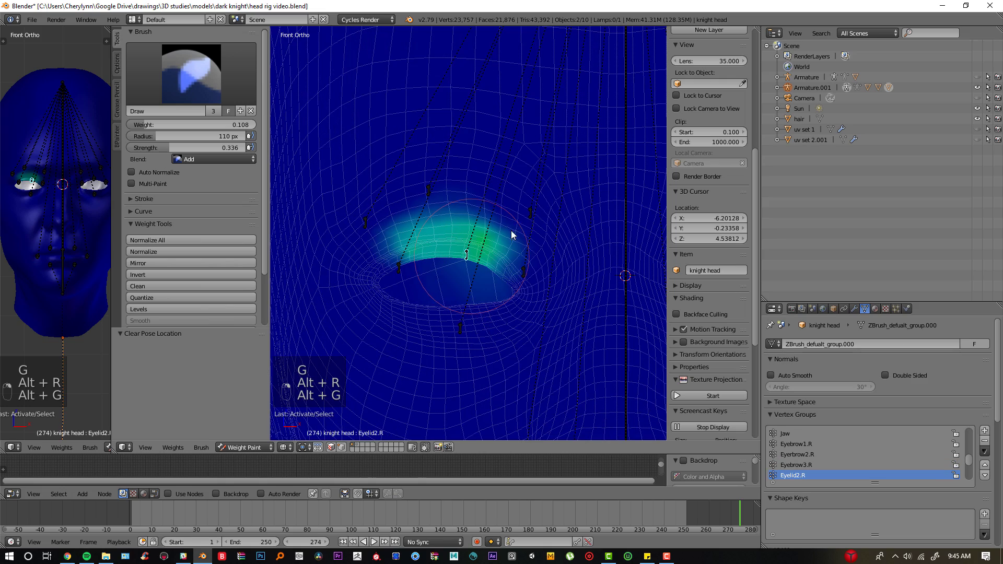
{"action": "right_click", "coordinate": [528, 212]}
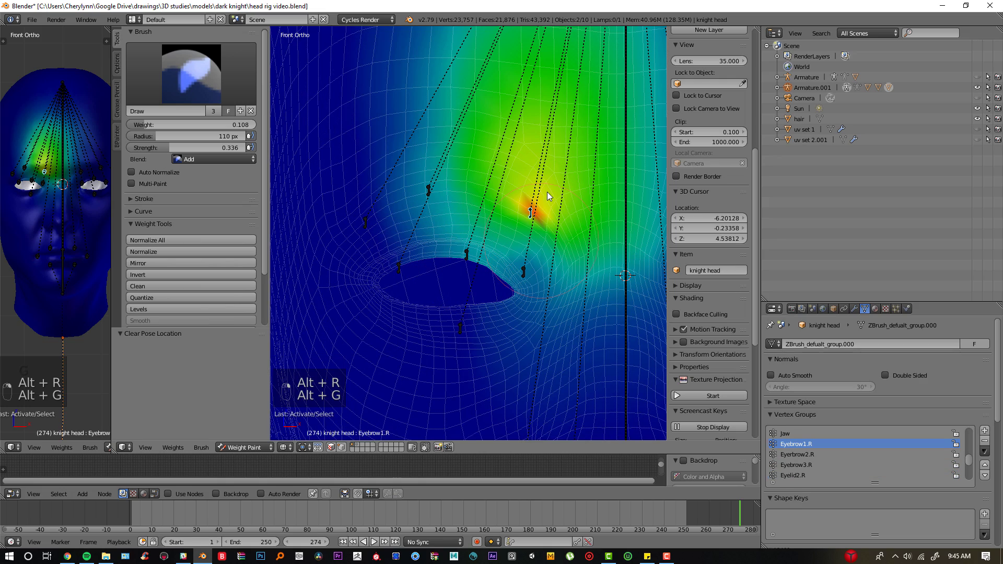
{"action": "scroll", "coordinate": [492, 275], "scroll_direction": "up", "scroll_amount": 2}
{"action": "right_click", "coordinate": [469, 253]}
{"action": "key", "text": "g"}
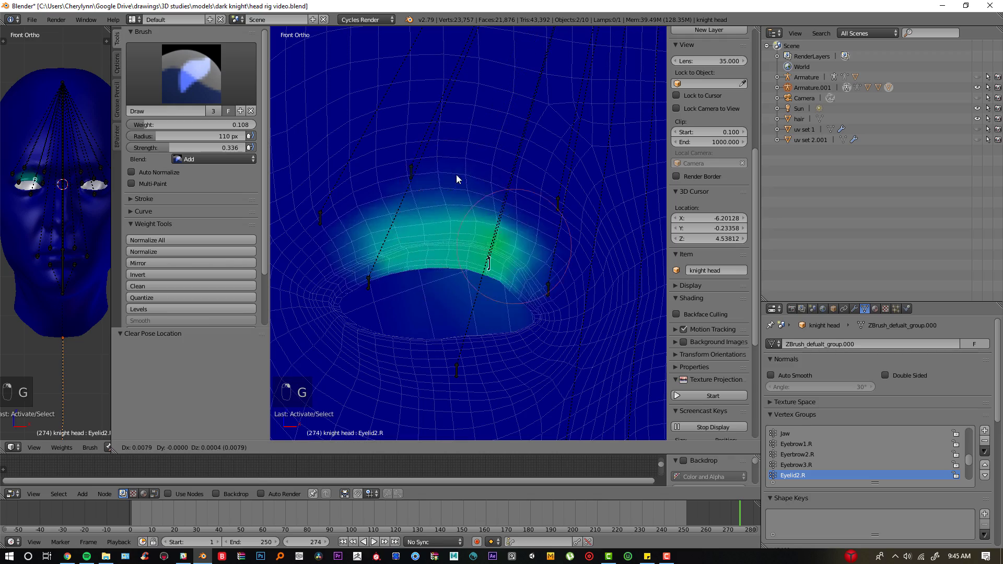
{"action": "right_click", "coordinate": [501, 160]}
Step: Set the brush blend mode to Subtract and remove the stray Eyelid2.R weight inside the eye opening and lower lid
{"action": "left_click", "coordinate": [234, 158]}
{"action": "left_click", "coordinate": [233, 116]}
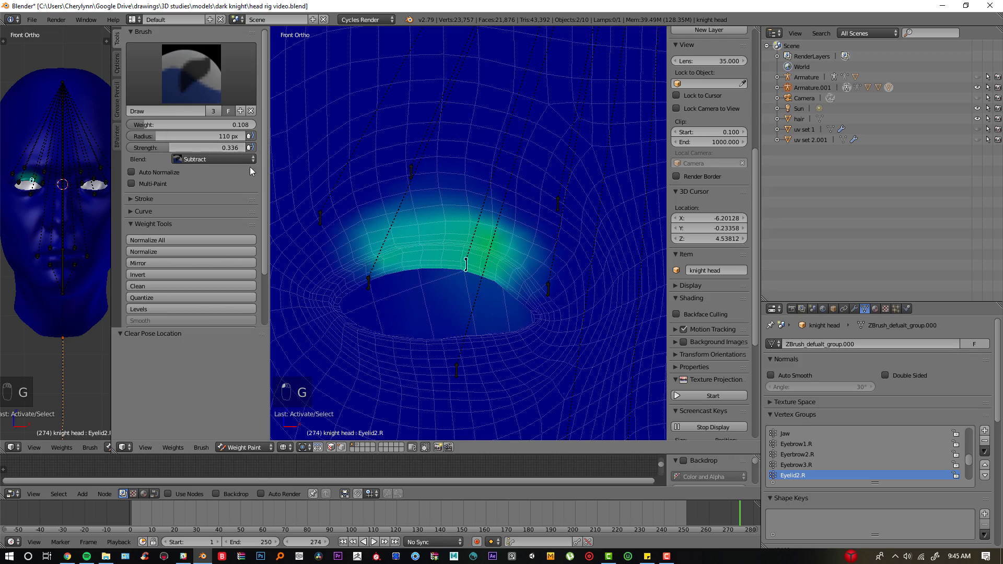
{"action": "middle_click_drag", "start_coordinate": [418, 349], "coordinate": [447, 248]}
{"action": "left_click_drag", "start_coordinate": [478, 227], "coordinate": [471, 243]}
{"action": "middle_click_drag", "start_coordinate": [471, 249], "coordinate": [463, 269]}
{"action": "left_click_drag", "start_coordinate": [464, 269], "coordinate": [449, 297]}
{"action": "middle_click_drag", "start_coordinate": [464, 261], "coordinate": [460, 320]}
{"action": "mouse_move", "coordinate": [459, 321]}
{"action": "left_mouse_down"}
{"action": "mouse_move", "coordinate": [380, 316]}
{"action": "mouse_move", "coordinate": [416, 306]}
{"action": "left_mouse_up"}
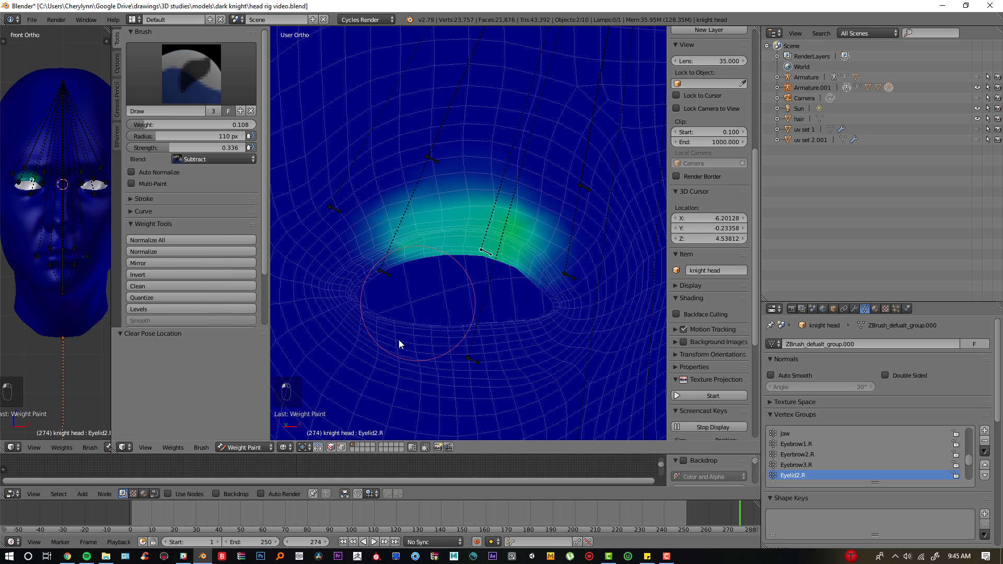
Step: Clear the rotation and location of the Eyelid2.R bone in the front view
{"action": "key", "text": "KP_1"}
{"action": "scroll", "coordinate": [464, 310], "scroll_direction": "up", "scroll_amount": 2}
{"action": "key", "text": "alt+r"}
{"action": "key", "text": "alt+g"}
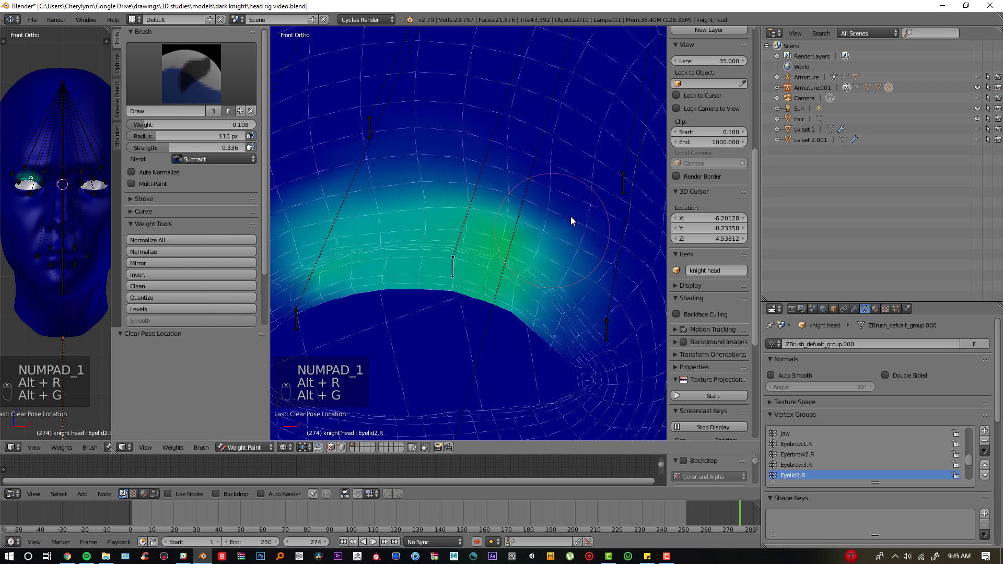
Step: Subtract Eyebrow1.R weight along the upper eyelid and around the rim of the right eye
{"action": "right_click", "coordinate": [617, 185]}
{"action": "mouse_move", "coordinate": [558, 245]}
{"action": "left_mouse_down"}
{"action": "mouse_move", "coordinate": [399, 267]}
{"action": "mouse_move", "coordinate": [480, 305]}
{"action": "mouse_move", "coordinate": [393, 266]}
{"action": "mouse_move", "coordinate": [571, 347]}
{"action": "mouse_move", "coordinate": [404, 286]}
{"action": "left_mouse_up"}
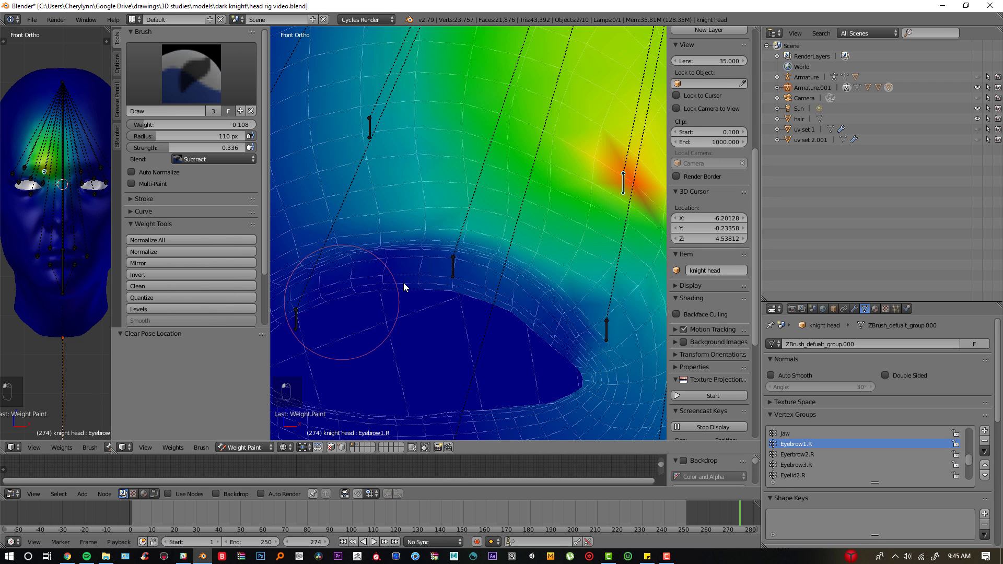
{"action": "scroll", "coordinate": [574, 392], "scroll_direction": "down", "scroll_amount": 2}
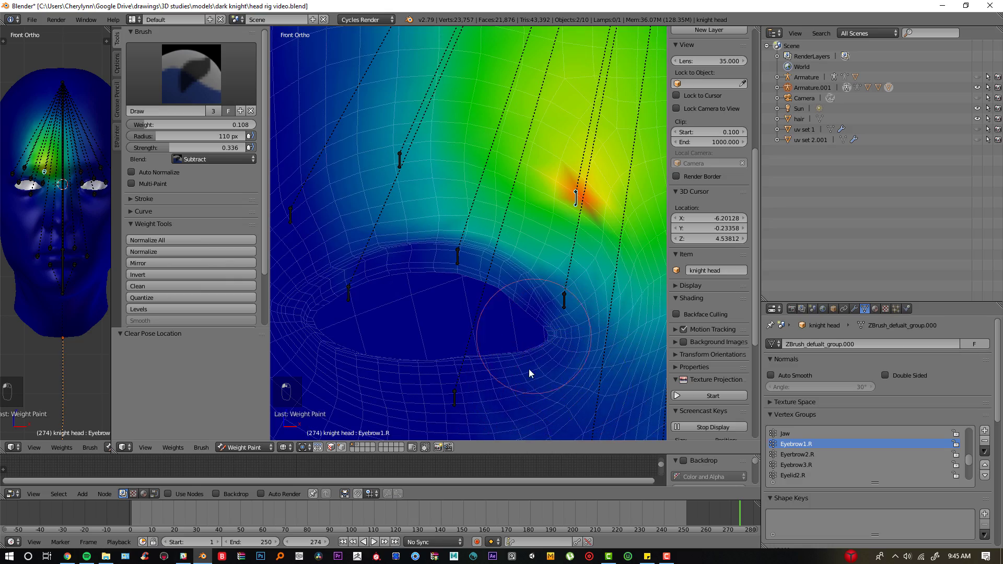
{"action": "scroll", "coordinate": [533, 351], "scroll_direction": "down", "scroll_amount": 2}
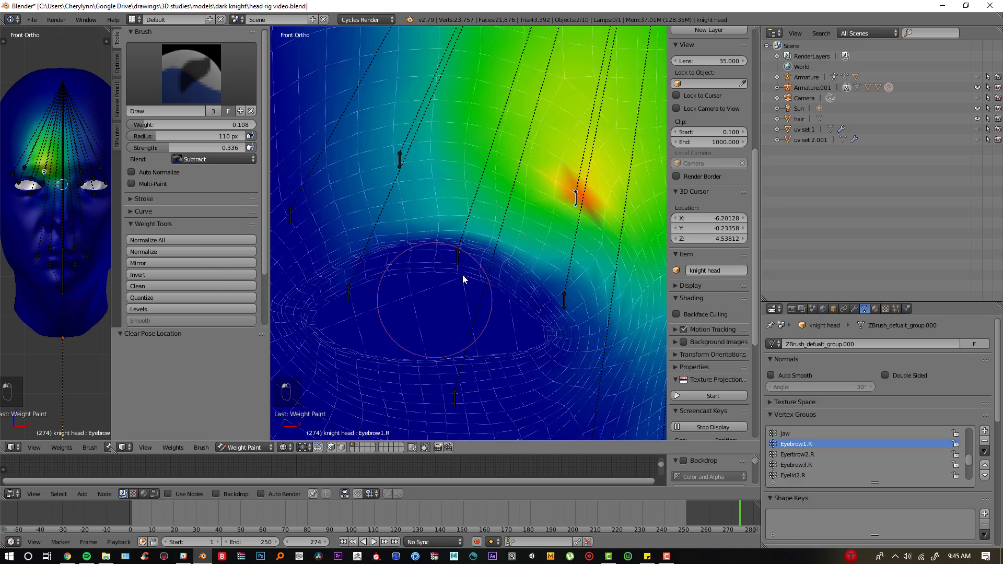
Step: Move the Eyebrow1.R bone by 0.003 in X and 0.024 in Z, and subtract its remaining weight around the eyelid
{"action": "key", "text": "g"}
{"action": "left_click", "coordinate": [534, 233]}
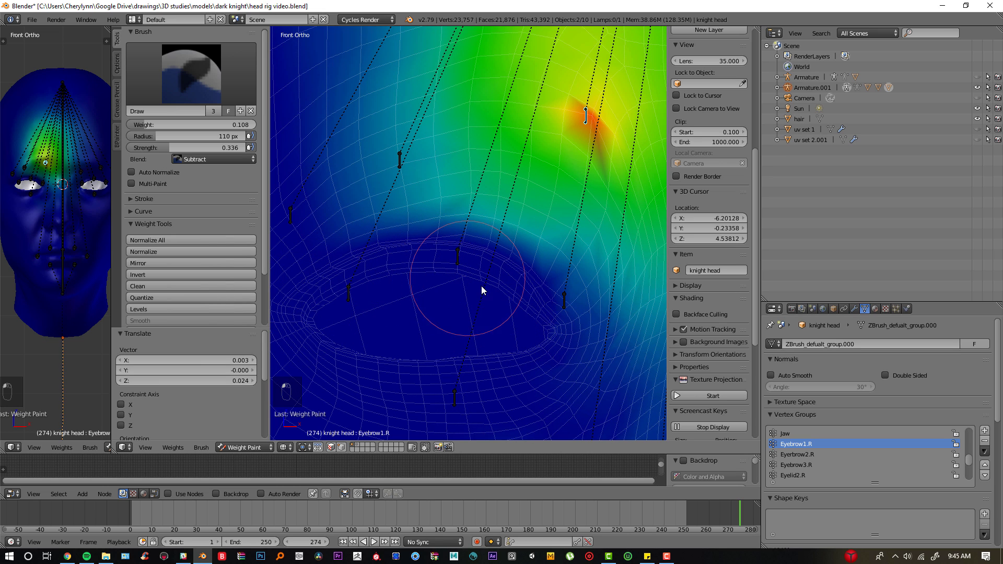
{"action": "key", "text": "ctrl+z"}
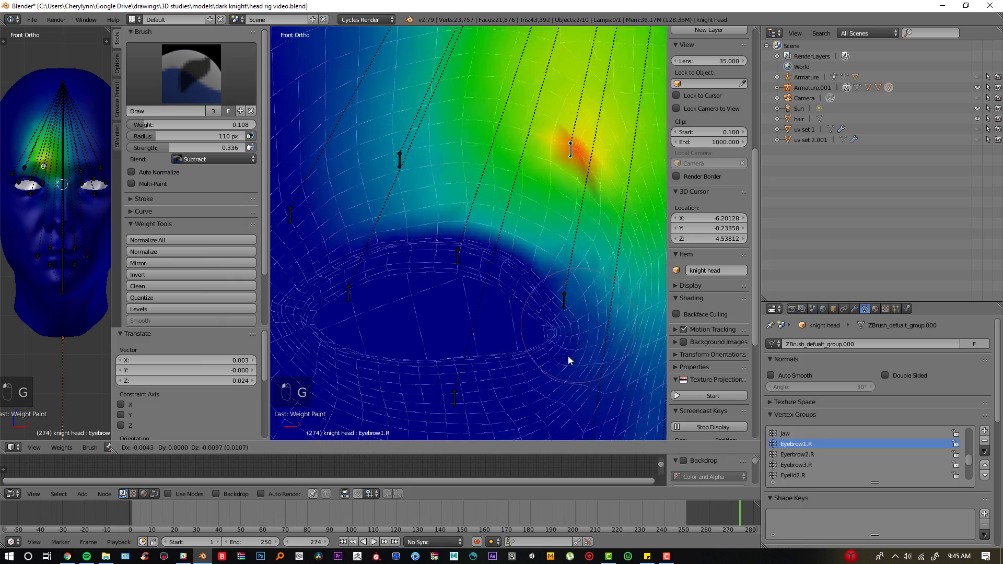
{"action": "scroll", "coordinate": [447, 271], "scroll_direction": "down", "scroll_amount": 1}
Step: Move the Eyelid2.R bone by 0.007 in X and 0.014 in Z, discarding the second test move
{"action": "right_click", "coordinate": [469, 212], "text": "ctrl"}
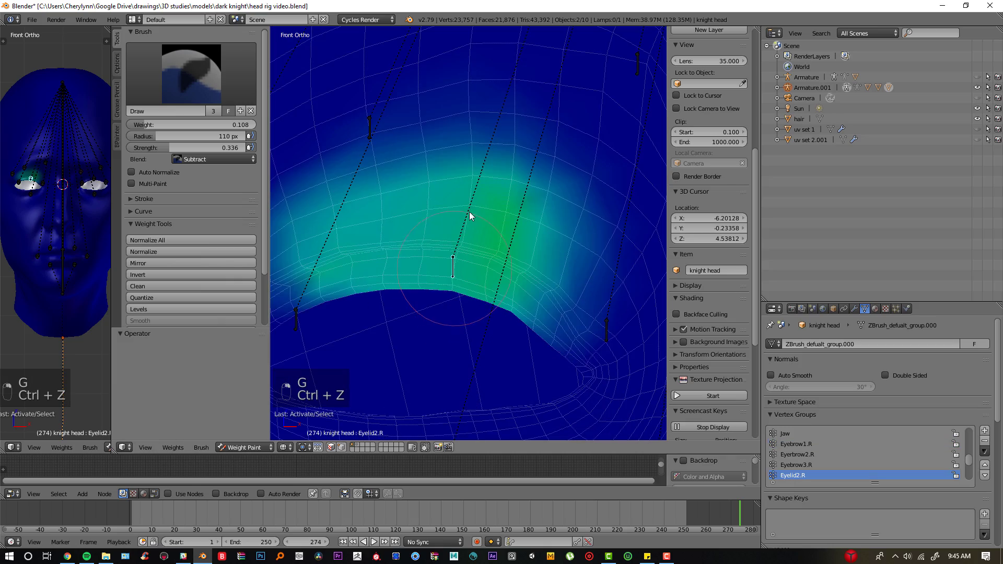
{"action": "key", "text": "g"}
{"action": "key", "text": "g"}
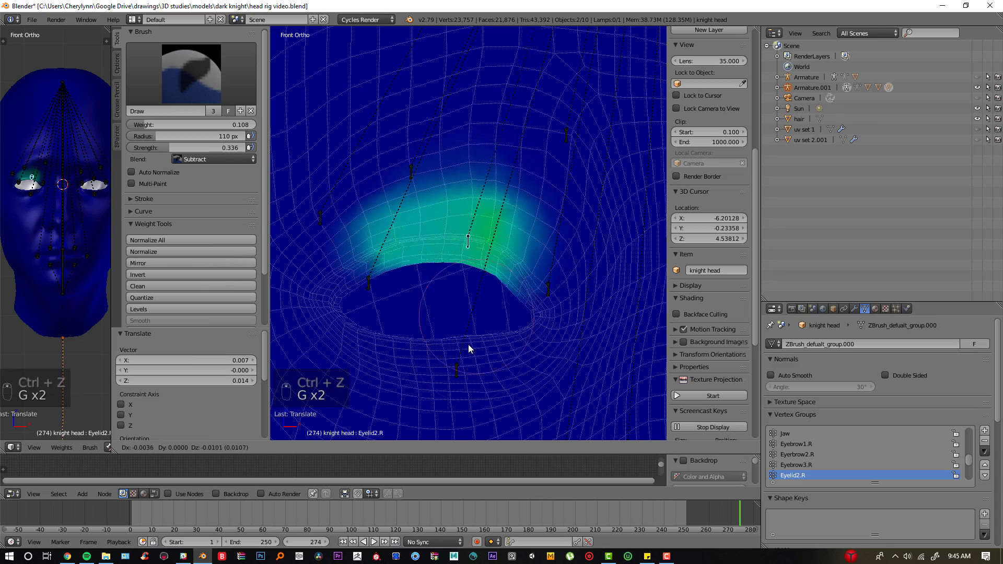
{"action": "left_click", "coordinate": [463, 368]}
{"action": "key", "text": "ctrl+z"}
Step: Try moving the Eyelid1.R bone at the inner eye corner to test its influence, undoing each move
{"action": "right_click", "coordinate": [546, 287], "text": "ctrl"}
{"action": "key", "text": "g"}
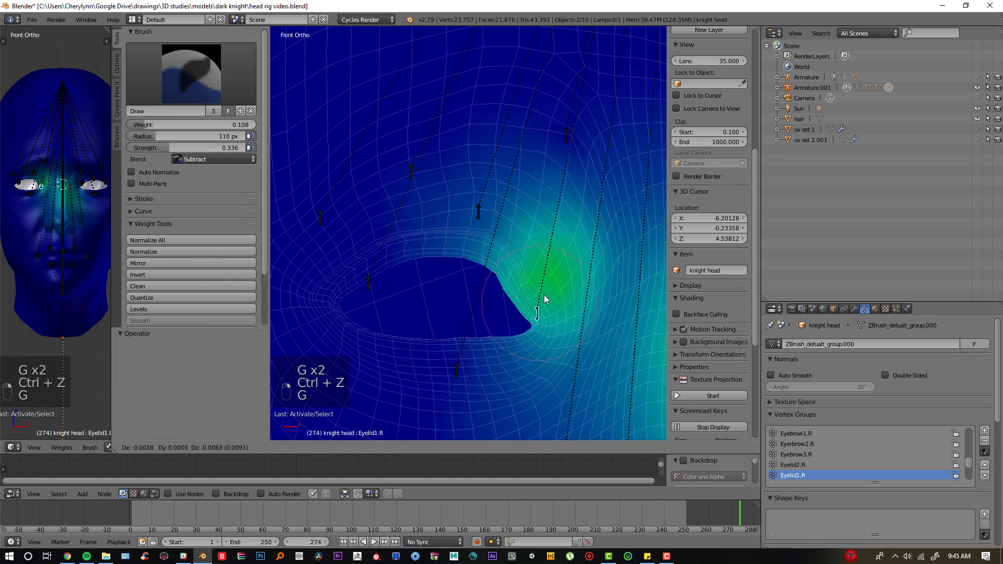
{"action": "key", "text": "ctrl+z"}
{"action": "scroll", "coordinate": [512, 267], "scroll_direction": "down", "scroll_amount": 2}
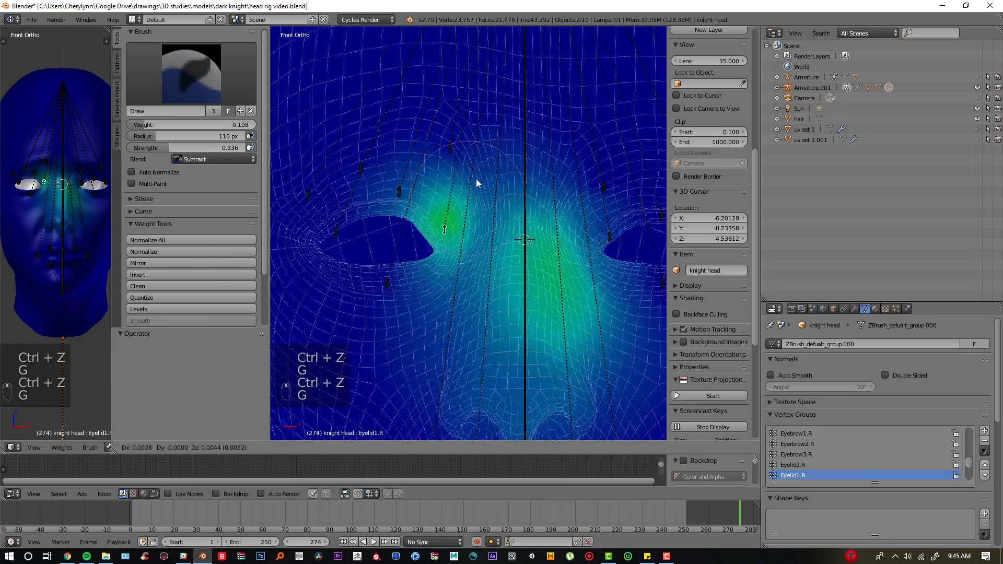
{"action": "scroll", "coordinate": [471, 191], "scroll_direction": "up", "scroll_amount": 1}
{"action": "key", "text": "g"}
{"action": "key", "text": "ctrl+z"}
Step: Set brush strength to 0.691 and weight to 0.233, and subtract Eyelid1.R weight from the nose and the opposite side of the face
{"action": "left_click_drag", "start_coordinate": [557, 292], "coordinate": [554, 306]}
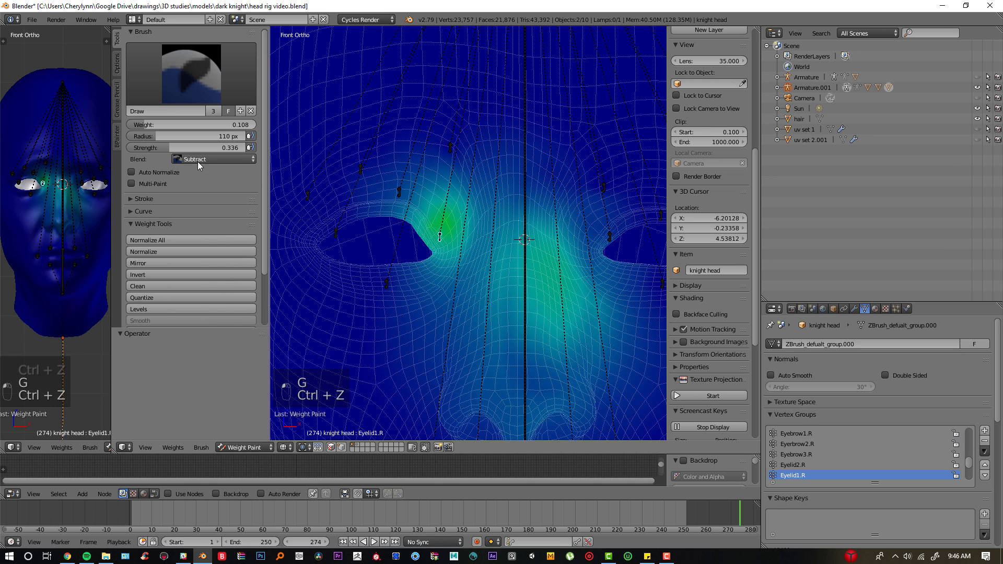
{"action": "mouse_move", "coordinate": [638, 260]}
{"action": "left_mouse_down"}
{"action": "mouse_move", "coordinate": [542, 332]}
{"action": "mouse_move", "coordinate": [471, 219]}
{"action": "left_mouse_up"}
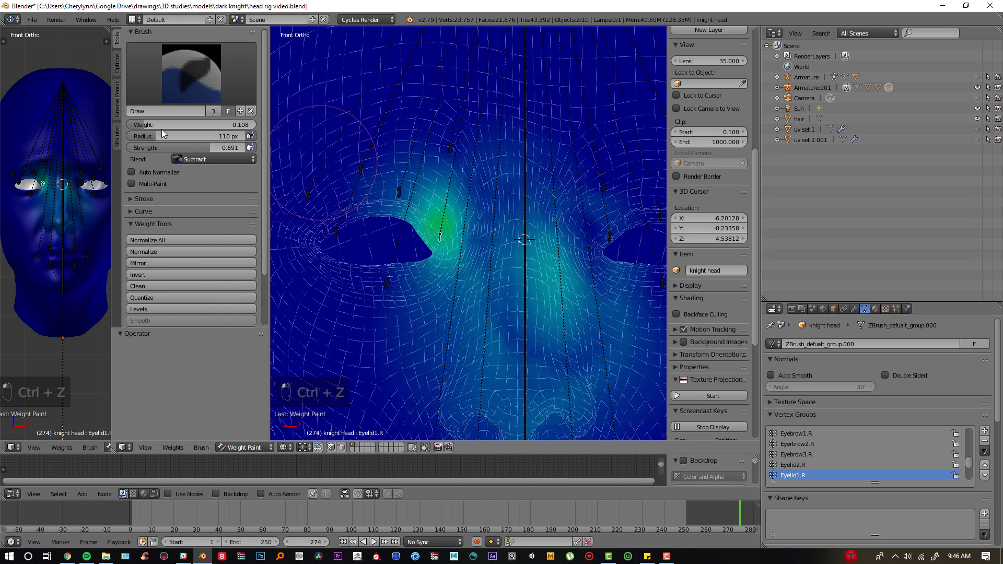
{"action": "mouse_move", "coordinate": [592, 236]}
{"action": "left_mouse_down"}
{"action": "mouse_move", "coordinate": [541, 209]}
{"action": "mouse_move", "coordinate": [530, 159]}
{"action": "mouse_move", "coordinate": [608, 360]}
{"action": "left_mouse_up"}
{"action": "middle_click_drag", "start_coordinate": [575, 303], "coordinate": [538, 152], "text": "shift"}
{"action": "mouse_move", "coordinate": [546, 211]}
{"action": "left_mouse_down"}
{"action": "mouse_move", "coordinate": [564, 252]}
{"action": "mouse_move", "coordinate": [434, 312]}
{"action": "mouse_move", "coordinate": [509, 233]}
{"action": "mouse_move", "coordinate": [485, 201]}
{"action": "left_mouse_up"}
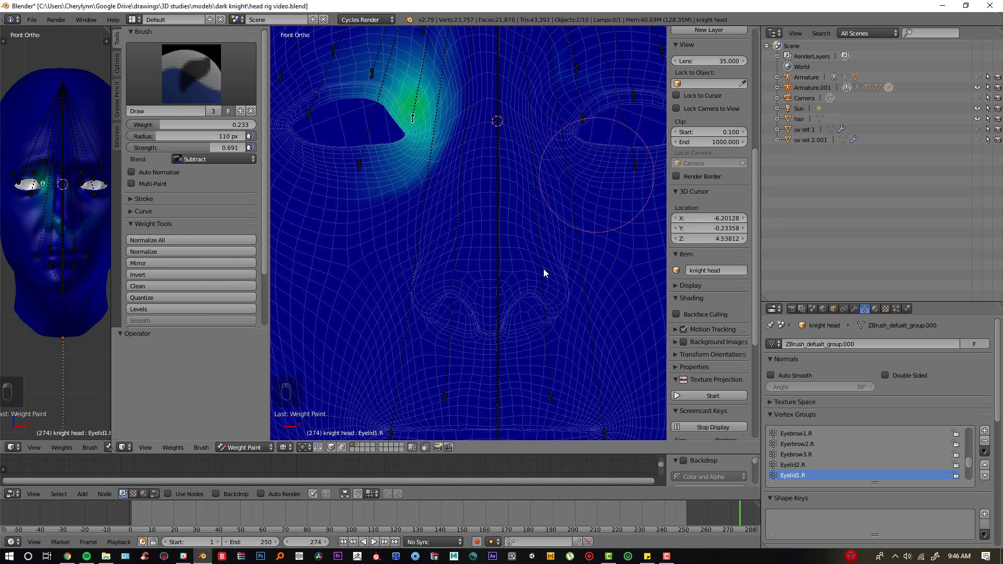
{"action": "scroll", "coordinate": [544, 269], "scroll_direction": "down", "scroll_amount": 3}
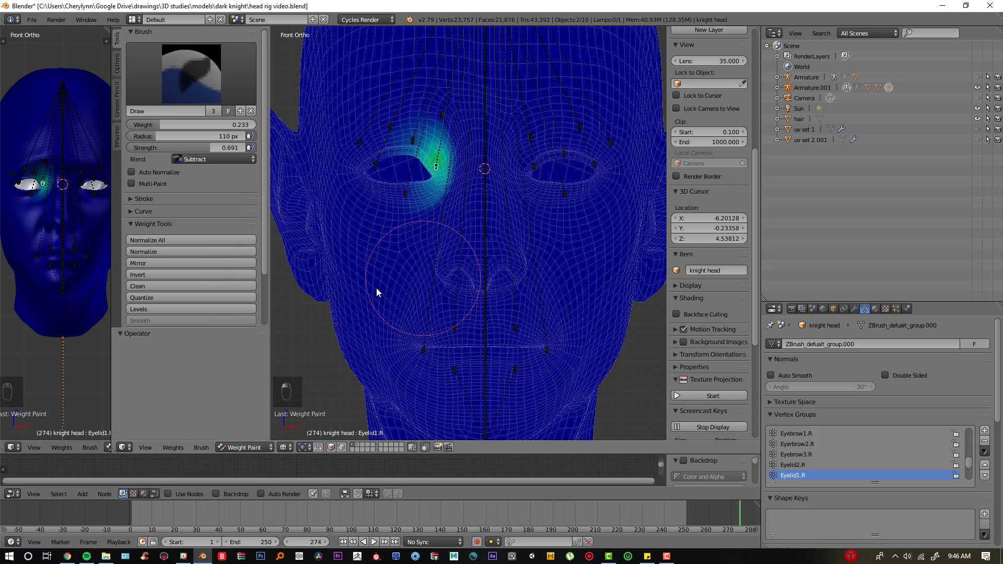
Step: Test the Eyelid1.R bone with an undone move, and subtract its weight beside the nose and below the right eye
{"action": "scroll", "coordinate": [436, 249], "scroll_direction": "up", "scroll_amount": 4}
{"action": "middle_click_drag", "start_coordinate": [448, 203], "coordinate": [480, 340], "text": "shift"}
{"action": "key", "text": "g"}
{"action": "left_click", "coordinate": [413, 304]}
{"action": "key", "text": "ctrl+z"}
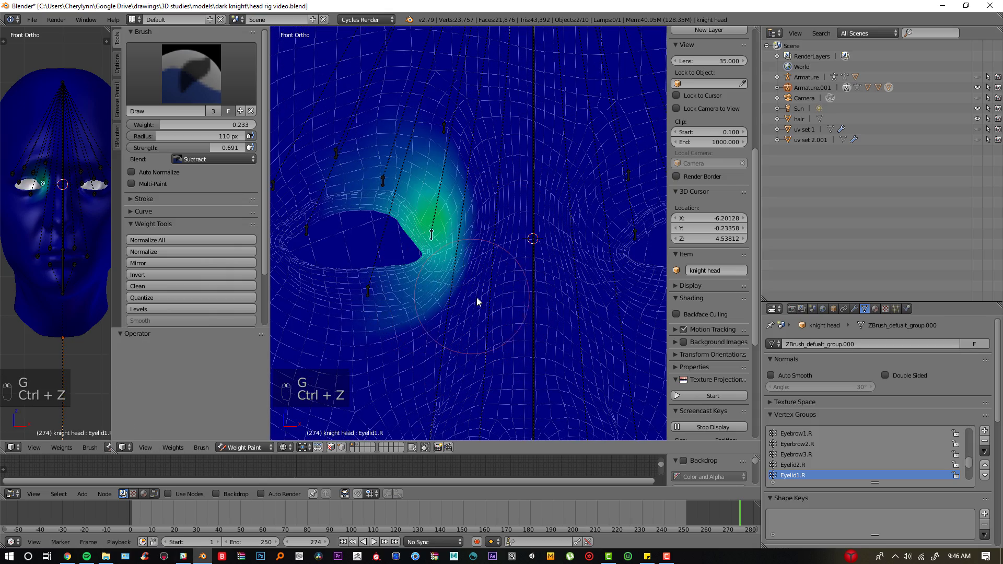
{"action": "mouse_move", "coordinate": [475, 301]}
{"action": "left_mouse_down"}
{"action": "mouse_move", "coordinate": [322, 376]}
{"action": "mouse_move", "coordinate": [319, 361]}
{"action": "left_mouse_up"}
{"action": "middle_click_drag", "start_coordinate": [352, 255], "coordinate": [467, 253], "text": "shift"}
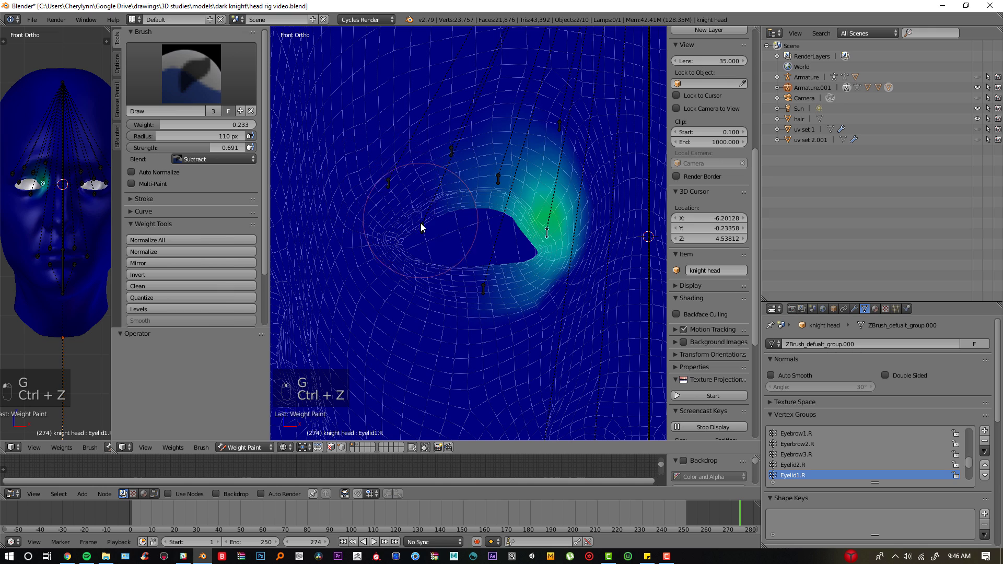
Step: Select the Eyebrow3.R bone and subtract its weight from the right eyelids and below the outer eye corner
{"action": "right_click", "coordinate": [423, 228]}
{"action": "right_click", "coordinate": [388, 180]}
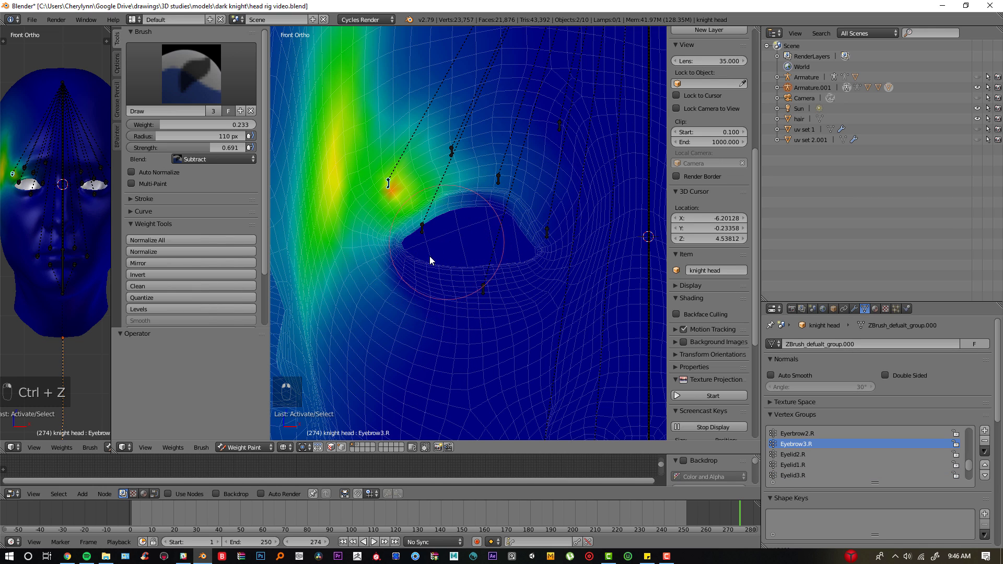
{"action": "scroll", "coordinate": [430, 256], "scroll_direction": "up", "scroll_amount": 3}
{"action": "mouse_move", "coordinate": [450, 248]}
{"action": "left_mouse_down"}
{"action": "mouse_move", "coordinate": [439, 237]}
{"action": "mouse_move", "coordinate": [475, 225]}
{"action": "mouse_move", "coordinate": [358, 321]}
{"action": "mouse_move", "coordinate": [392, 271]}
{"action": "mouse_move", "coordinate": [550, 232]}
{"action": "left_mouse_up"}
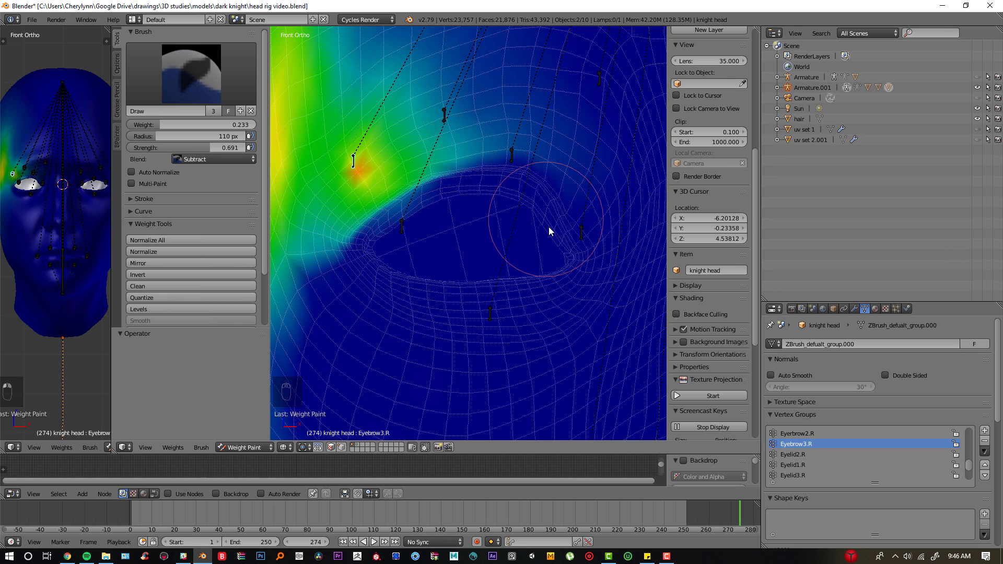
{"action": "left_click_drag", "start_coordinate": [333, 313], "coordinate": [404, 270]}
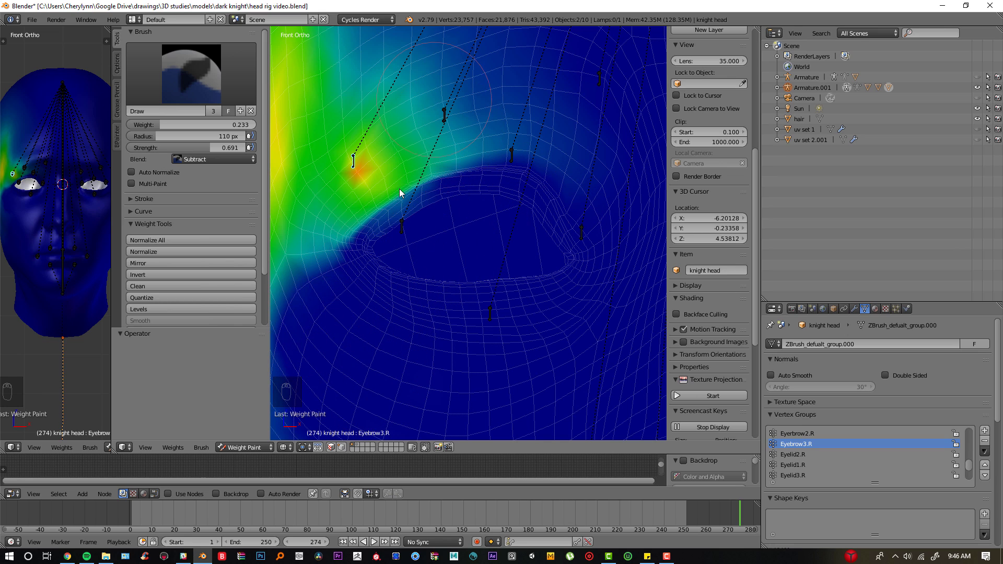
Step: Test the Eyebrow3.R bone with a move, and undo the move and the trial strokes on the side of the head
{"action": "key", "text": "g"}
{"action": "left_click", "coordinate": [359, 98]}
{"action": "scroll", "coordinate": [360, 102], "scroll_direction": "down", "scroll_amount": 4}
{"action": "key", "text": "ctrl+z"}
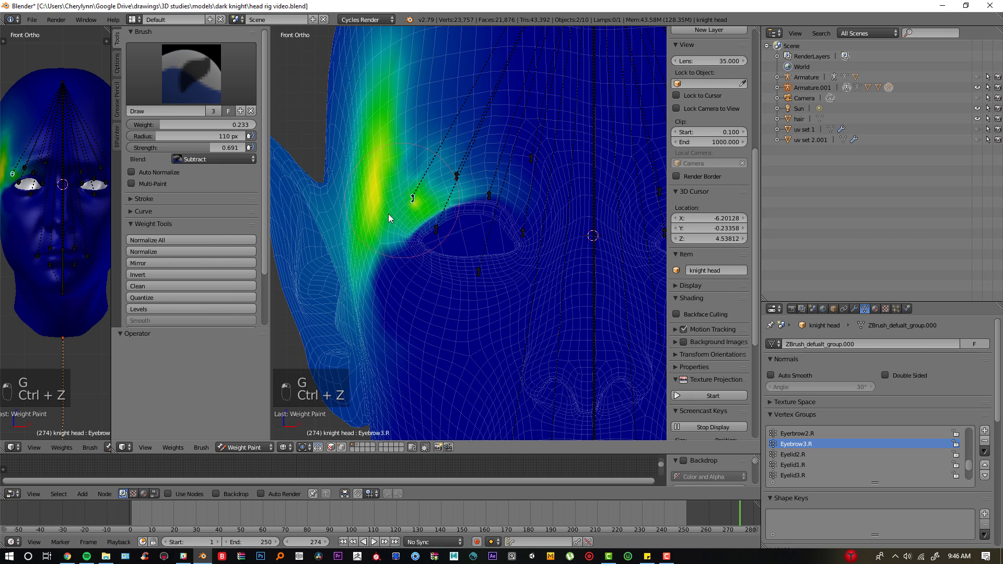
{"action": "key", "text": "ctrl+z"}
{"action": "scroll", "coordinate": [327, 209], "scroll_direction": "up", "scroll_amount": 3}
{"action": "middle_click_drag", "start_coordinate": [327, 209], "coordinate": [397, 231]}
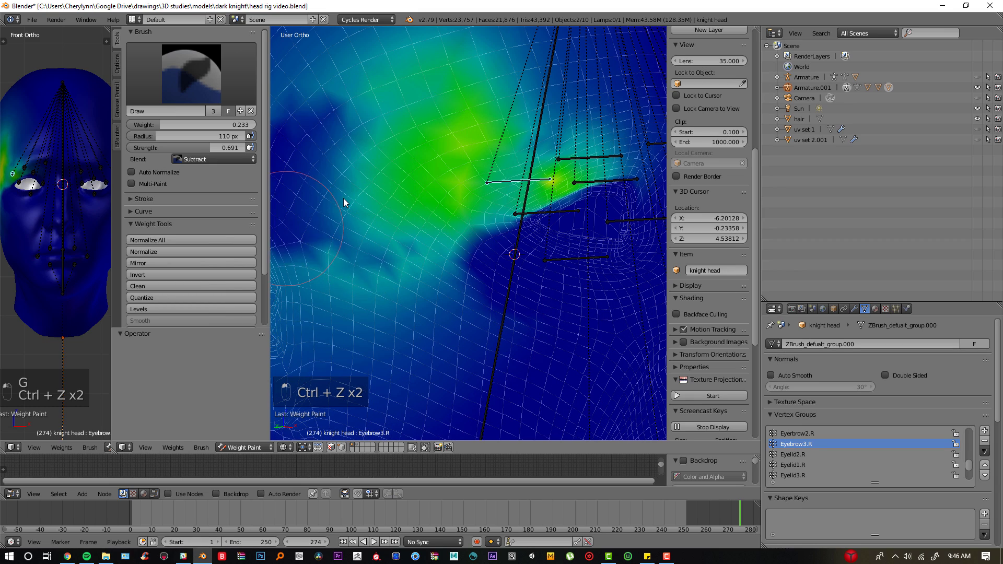
{"action": "key", "text": "ctrl+z"}
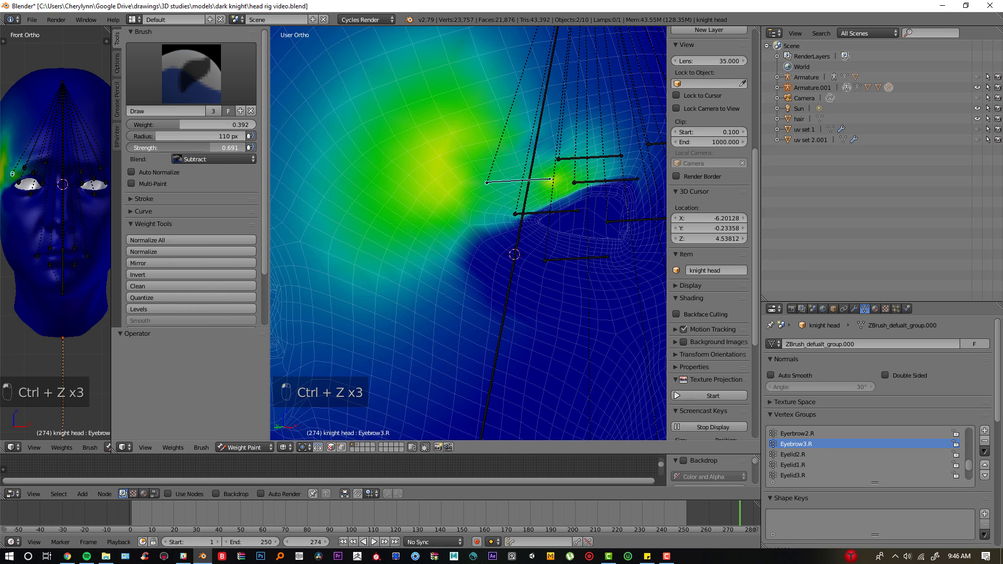
Step: Set brush weight to 0.392 and strength to 0.505, and subtract Eyebrow3.R weight from the ear and the back of the head
{"action": "left_click_drag", "start_coordinate": [210, 147], "coordinate": [187, 148]}
{"action": "scroll", "coordinate": [334, 182], "scroll_direction": "down", "scroll_amount": 3}
{"action": "mouse_move", "coordinate": [334, 181]}
{"action": "left_mouse_down"}
{"action": "mouse_move", "coordinate": [311, 295]}
{"action": "mouse_move", "coordinate": [371, 213]}
{"action": "left_mouse_up"}
{"action": "scroll", "coordinate": [370, 274], "scroll_direction": "down", "scroll_amount": 3}
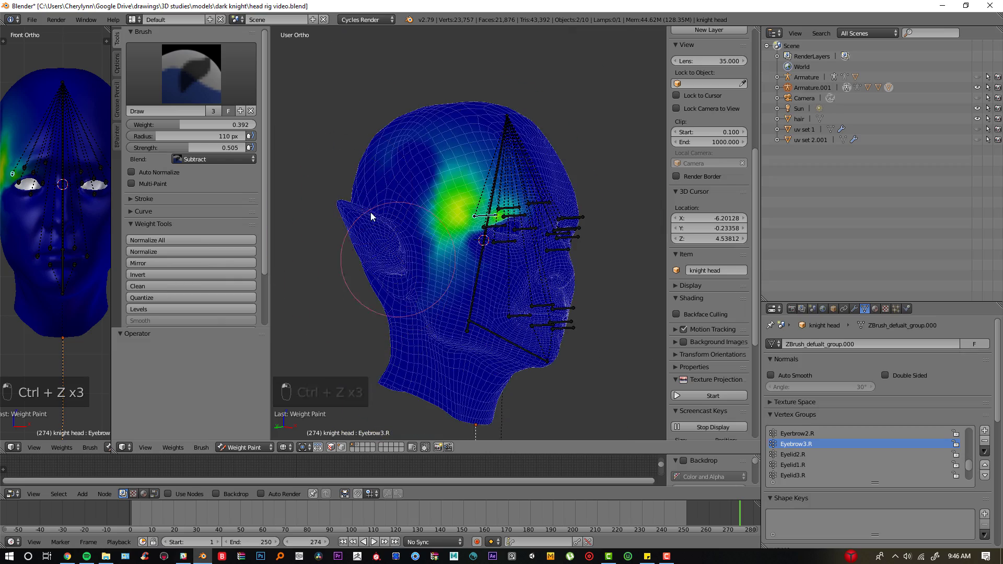
{"action": "scroll", "coordinate": [371, 217], "scroll_direction": "up", "scroll_amount": 3}
{"action": "scroll", "coordinate": [381, 206], "scroll_direction": "down", "scroll_amount": 3}
{"action": "middle_click_drag", "start_coordinate": [371, 216], "coordinate": [417, 187]}
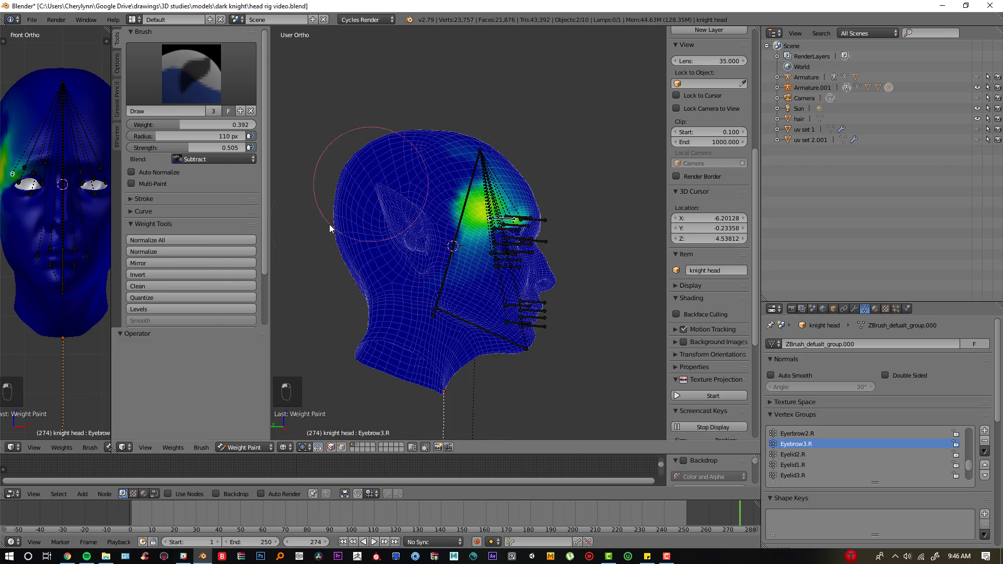
{"action": "middle_click_drag", "start_coordinate": [330, 224], "coordinate": [391, 140]}
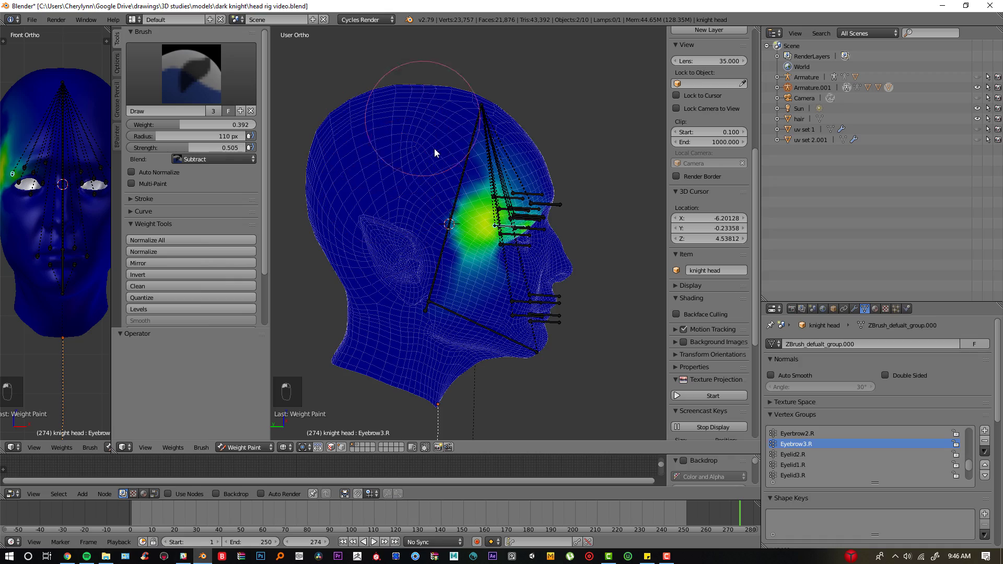
{"action": "scroll", "coordinate": [437, 170], "scroll_direction": "up", "scroll_amount": 2}
{"action": "middle_click_drag", "start_coordinate": [437, 170], "coordinate": [309, 197]}
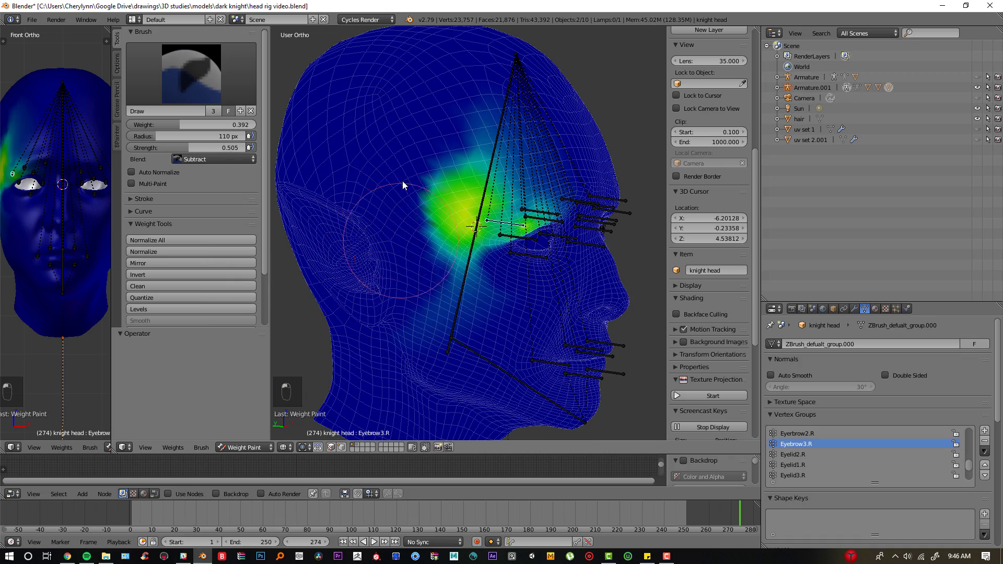
Step: Undo the last strokes, set brush weight to 0.117, and subtract Eyebrow3.R weight from the right temple and forehead
{"action": "scroll", "coordinate": [402, 181], "scroll_direction": "up", "scroll_amount": 2}
{"action": "key", "text": "ctrl+z"}
{"action": "middle_click_drag", "start_coordinate": [473, 354], "coordinate": [374, 282]}
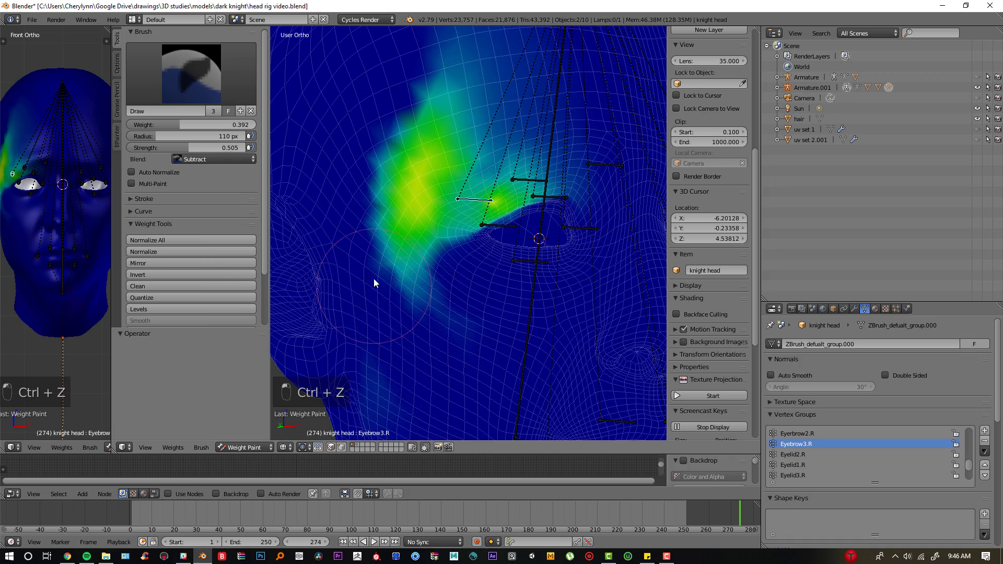
{"action": "key", "text": "ctrl+z"}
{"action": "left_click_drag", "start_coordinate": [171, 125], "coordinate": [145, 125]}
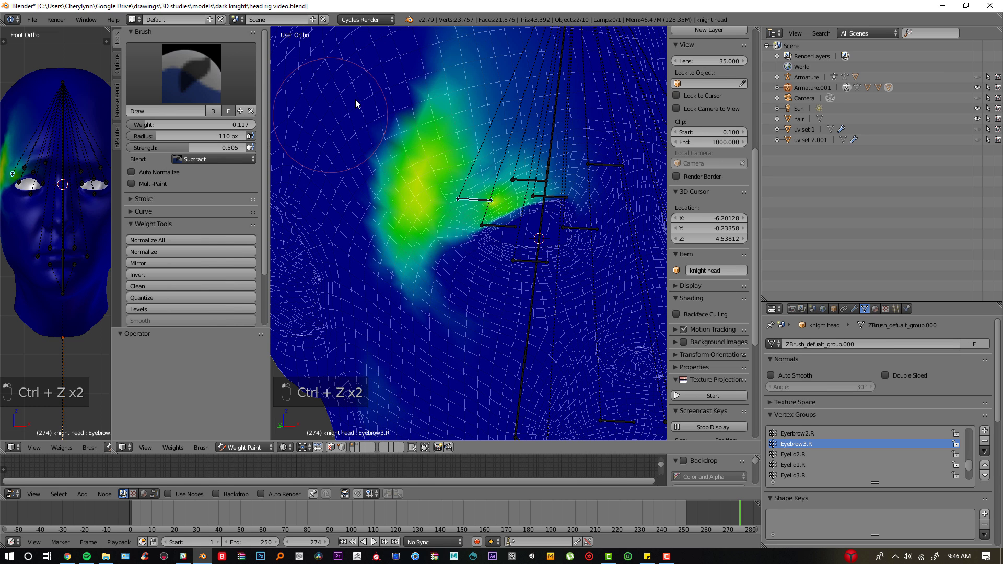
{"action": "mouse_move", "coordinate": [350, 147]}
{"action": "left_mouse_down"}
{"action": "mouse_move", "coordinate": [441, 112]}
{"action": "mouse_move", "coordinate": [395, 336]}
{"action": "mouse_move", "coordinate": [416, 145]}
{"action": "mouse_move", "coordinate": [374, 217]}
{"action": "mouse_move", "coordinate": [464, 70]}
{"action": "mouse_move", "coordinate": [507, 183]}
{"action": "left_mouse_up"}
Step: Try moving the Eyebrow3.R bone to test its influence, and clear its pose rotation and location
{"action": "key", "text": "g"}
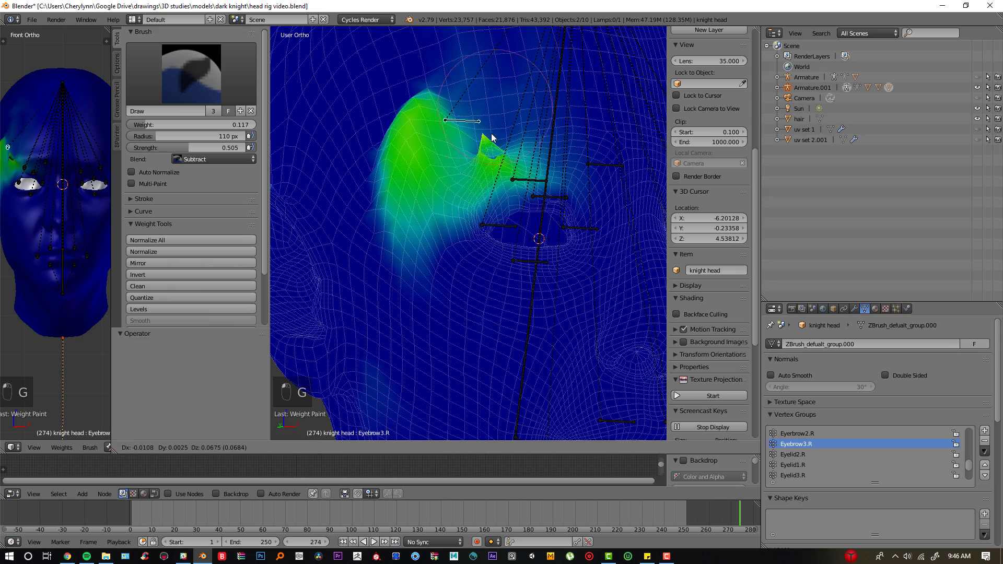
{"action": "left_click", "coordinate": [485, 159]}
{"action": "left_click", "coordinate": [489, 158]}
{"action": "key", "text": "ctrl+z"}
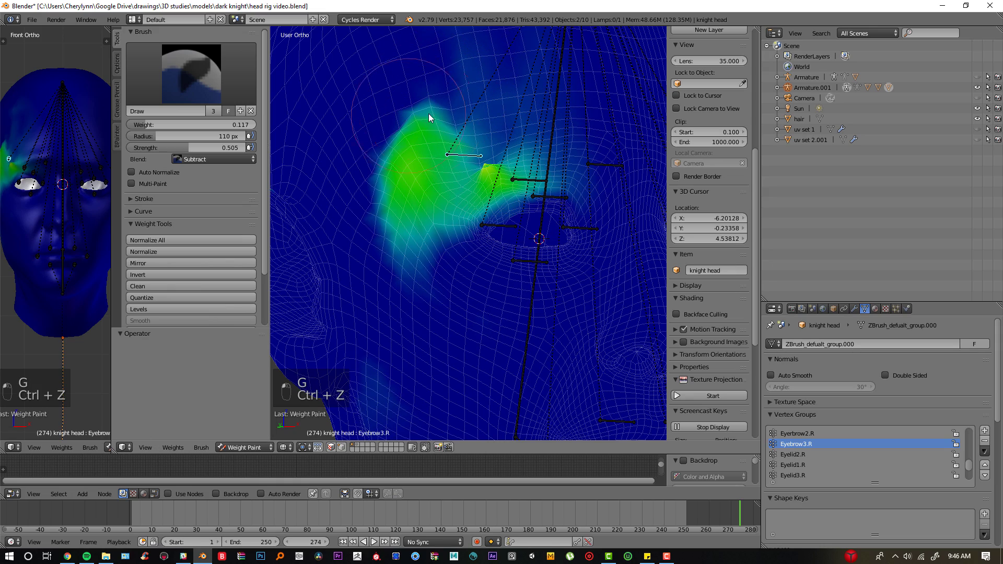
{"action": "key", "text": "alt+r"}
{"action": "key", "text": "alt+g"}
Step: Subtract more Eyebrow3.R weight from the right temple, undoing a test move of the bone in between
{"action": "left_click_drag", "start_coordinate": [404, 196], "coordinate": [481, 199]}
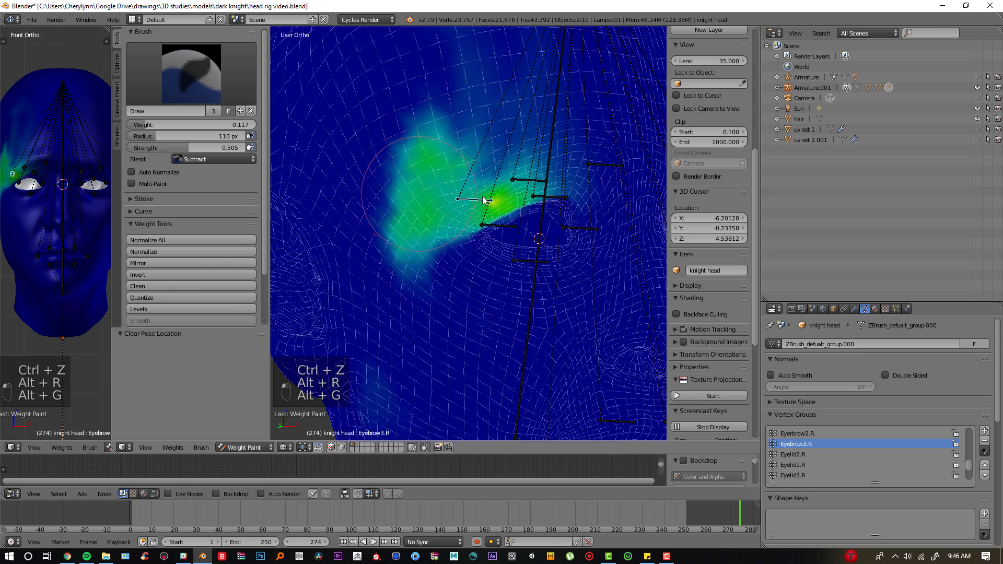
{"action": "key", "text": "g"}
{"action": "mouse_move", "coordinate": [486, 200]}
{"action": "middle_mouse_down"}
{"action": "mouse_move", "coordinate": [435, 173]}
{"action": "mouse_move", "coordinate": [452, 195]}
{"action": "middle_mouse_up"}
{"action": "left_click", "coordinate": [425, 156]}
{"action": "key", "text": "ctrl+z"}
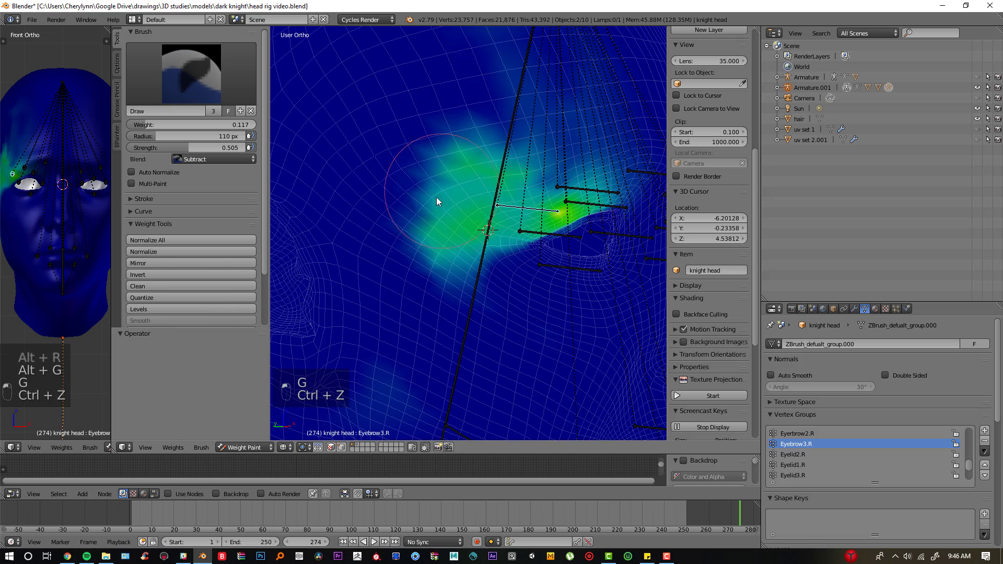
{"action": "mouse_move", "coordinate": [437, 197]}
{"action": "left_mouse_down"}
{"action": "mouse_move", "coordinate": [464, 128]}
{"action": "mouse_move", "coordinate": [457, 202]}
{"action": "mouse_move", "coordinate": [477, 162]}
{"action": "mouse_move", "coordinate": [450, 277]}
{"action": "left_mouse_up"}
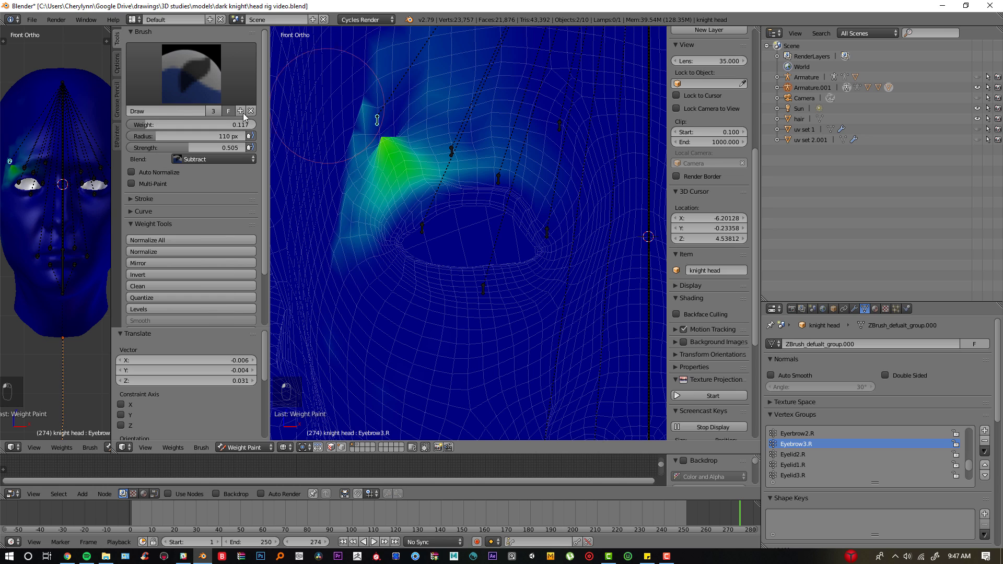
Step: Set brush weight and strength to 1.000 and subtract the Eyebrow3.R weight around the outer brow and eye
{"action": "left_click_drag", "start_coordinate": [183, 125], "coordinate": [303, 125]}
{"action": "left_click_drag", "start_coordinate": [162, 147], "coordinate": [246, 148]}
{"action": "mouse_move", "coordinate": [385, 129]}
{"action": "left_mouse_down"}
{"action": "mouse_move", "coordinate": [392, 184]}
{"action": "mouse_move", "coordinate": [440, 72]}
{"action": "mouse_move", "coordinate": [416, 168]}
{"action": "left_mouse_up"}
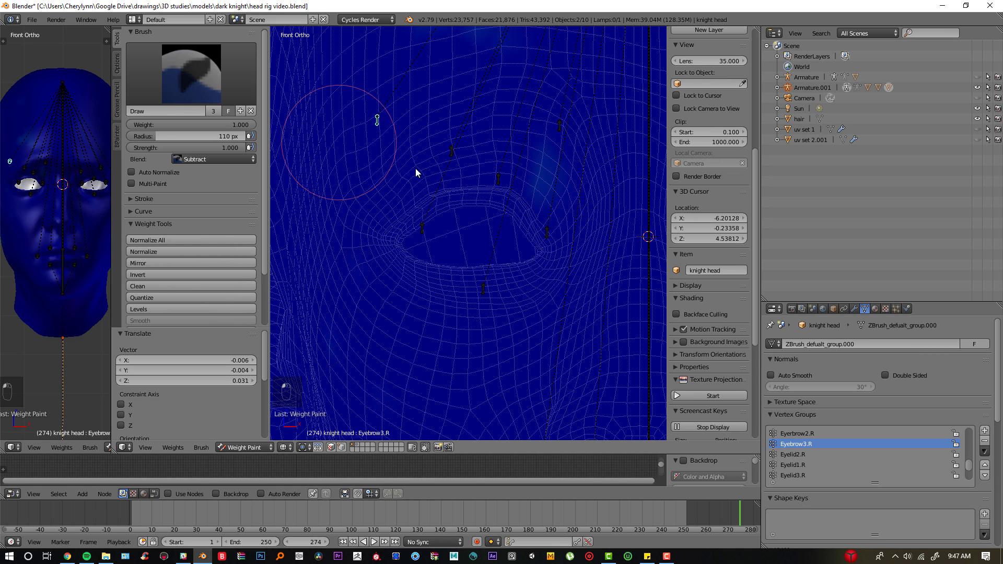
Step: Switch the brush to Add blending with weight 0.417 and strength 0.336
{"action": "left_click", "coordinate": [215, 159]}
{"action": "left_click", "coordinate": [200, 131]}
{"action": "mouse_move", "coordinate": [227, 126]}
{"action": "left_mouse_down"}
{"action": "mouse_move", "coordinate": [181, 125]}
{"action": "mouse_move", "coordinate": [194, 148]}
{"action": "mouse_move", "coordinate": [170, 148]}
{"action": "left_mouse_up"}
{"action": "scroll", "coordinate": [306, 145], "scroll_direction": "up", "scroll_amount": 2}
{"action": "scroll", "coordinate": [365, 146], "scroll_direction": "down", "scroll_amount": 2}
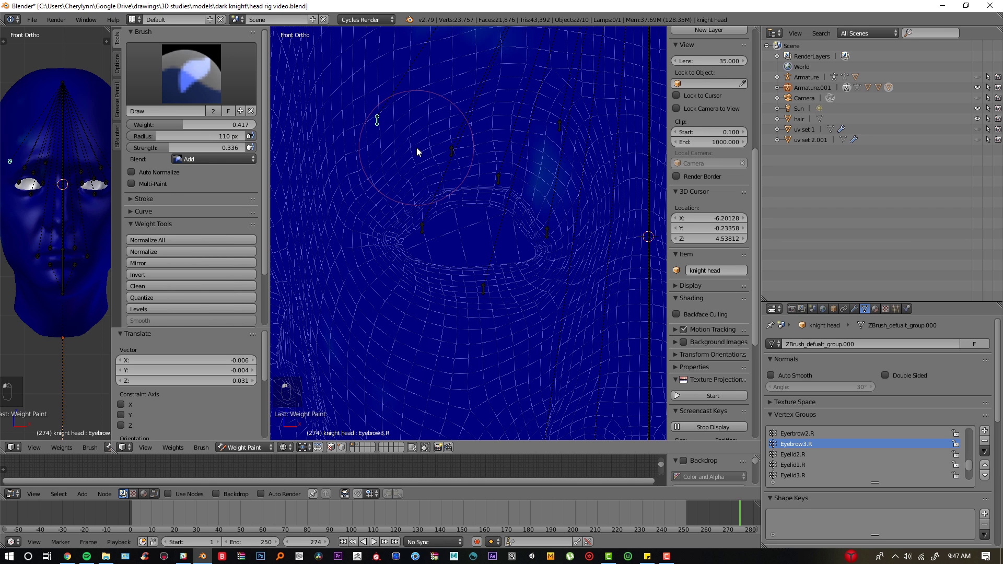
Step: Clear the Eyebrow3.R bone's location and rotation, and subtract its leftover weight above the inner corner of the right eye
{"action": "key", "text": "alt+g"}
{"action": "key", "text": "alt+r"}
{"action": "left_click", "coordinate": [212, 159]}
{"action": "left_click", "coordinate": [217, 123]}
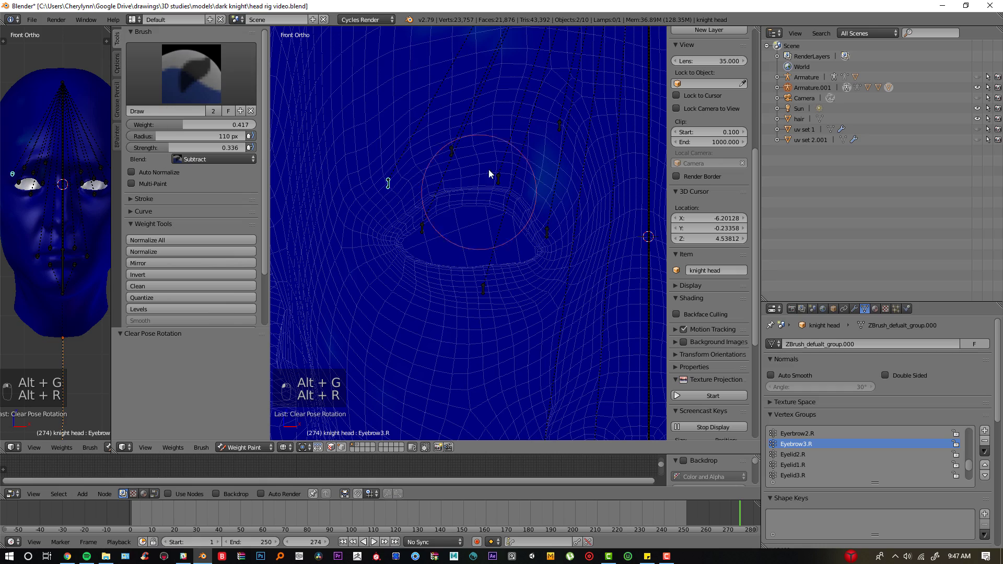
{"action": "mouse_move", "coordinate": [481, 180]}
{"action": "left_mouse_down"}
{"action": "mouse_move", "coordinate": [454, 209]}
{"action": "mouse_move", "coordinate": [503, 153]}
{"action": "left_mouse_up"}
Step: Clear the pose rotation and location of all bones, and reselect the Eyebrow3.R bone
{"action": "scroll", "coordinate": [526, 151], "scroll_direction": "down", "scroll_amount": 3}
{"action": "key", "text": "a"}
{"action": "key", "text": "a"}
{"action": "key", "text": "a"}
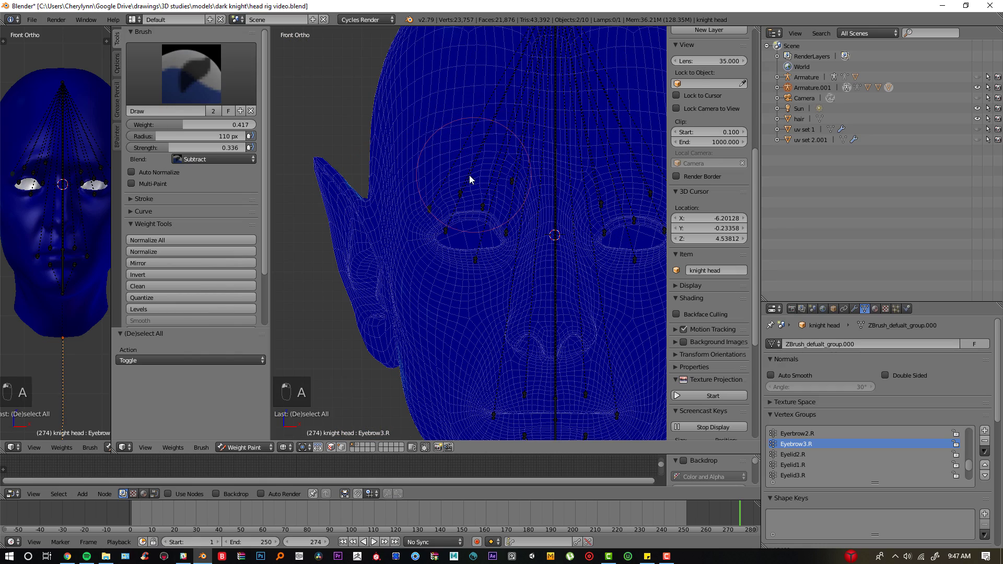
{"action": "key", "text": "alt+r"}
{"action": "key", "text": "alt+g"}
{"action": "scroll", "coordinate": [397, 177], "scroll_direction": "up", "scroll_amount": 4}
{"action": "right_click", "coordinate": [387, 183]}
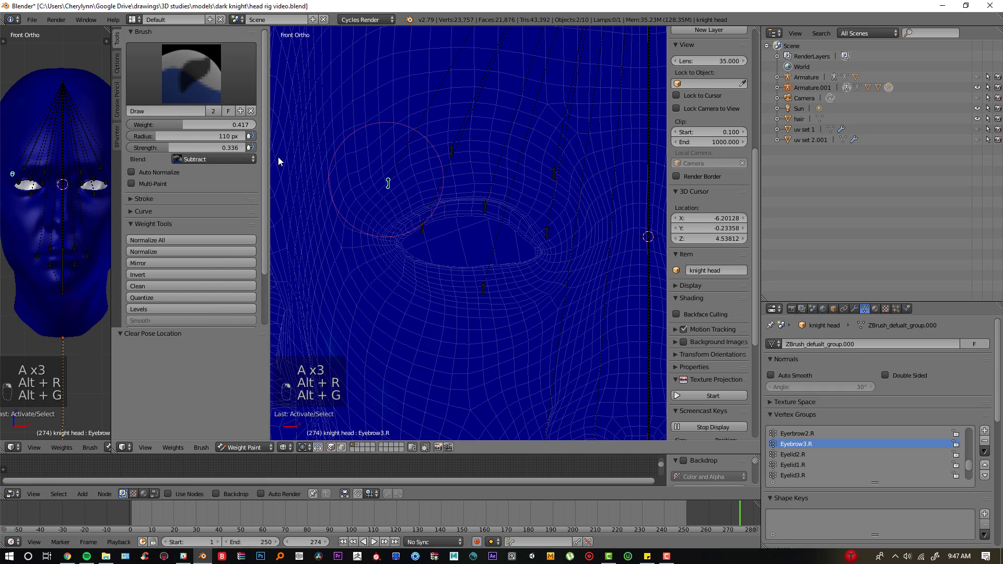
Step: Set the brush to Add blending and paint Eyebrow3.R weight above the right eye's outer corner, undoing the test move
{"action": "left_click", "coordinate": [232, 160]}
{"action": "left_click", "coordinate": [222, 112]}
{"action": "scroll", "coordinate": [313, 159], "scroll_direction": "up", "scroll_amount": 3}
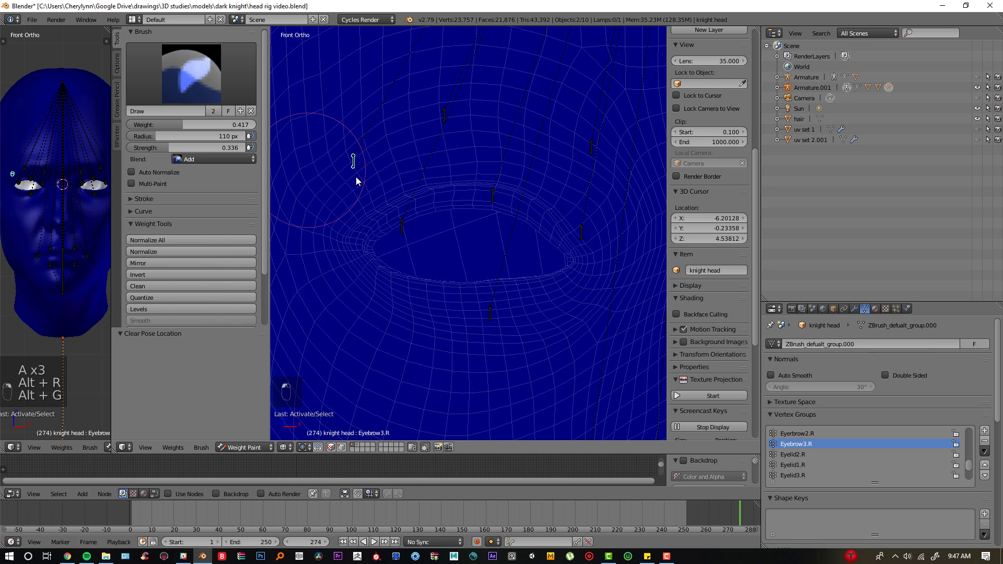
{"action": "mouse_move", "coordinate": [437, 116]}
{"action": "left_mouse_down"}
{"action": "mouse_move", "coordinate": [394, 209]}
{"action": "mouse_move", "coordinate": [463, 161]}
{"action": "mouse_move", "coordinate": [406, 215]}
{"action": "mouse_move", "coordinate": [426, 107]}
{"action": "mouse_move", "coordinate": [374, 147]}
{"action": "mouse_move", "coordinate": [408, 128]}
{"action": "mouse_move", "coordinate": [399, 192]}
{"action": "mouse_move", "coordinate": [429, 143]}
{"action": "mouse_move", "coordinate": [419, 175]}
{"action": "mouse_move", "coordinate": [407, 157]}
{"action": "mouse_move", "coordinate": [352, 137]}
{"action": "mouse_move", "coordinate": [480, 158]}
{"action": "left_mouse_up"}
{"action": "key", "text": "g"}
{"action": "left_click", "coordinate": [460, 118]}
{"action": "key", "text": "ctrl+z"}
{"action": "key", "text": "ctrl+z"}
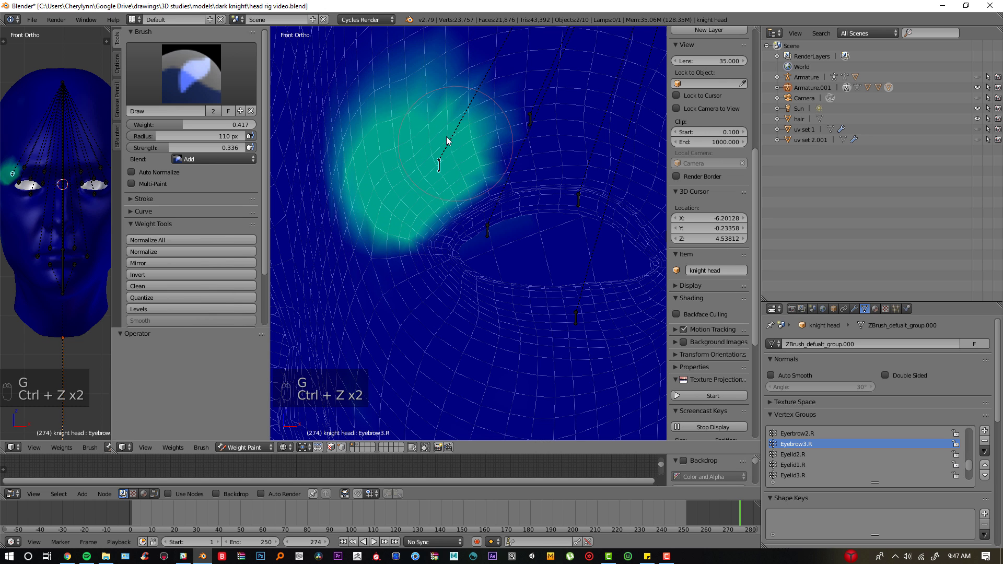
Step: Build up the Eyebrow3.R weight around the outer brow, testing the bone with moves that are each undone
{"action": "key", "text": "g"}
{"action": "key", "text": "ctrl+z"}
{"action": "key", "text": "ctrl+z"}
{"action": "key", "text": "g"}
{"action": "key", "text": "ctrl+z"}
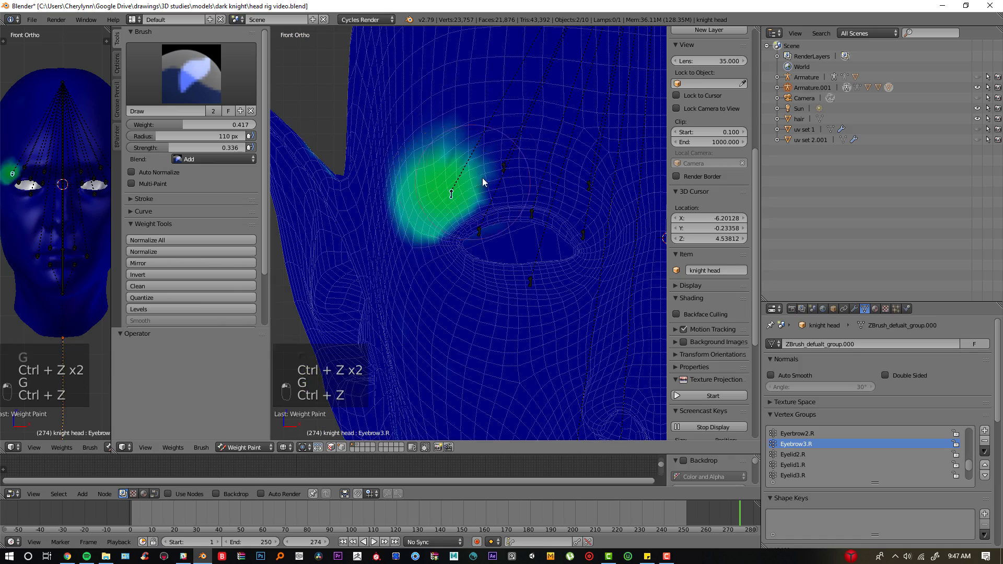
{"action": "key", "text": "g"}
{"action": "key", "text": "ctrl+z"}
{"action": "key", "text": "ctrl+z"}
{"action": "key", "text": "ctrl+z"}
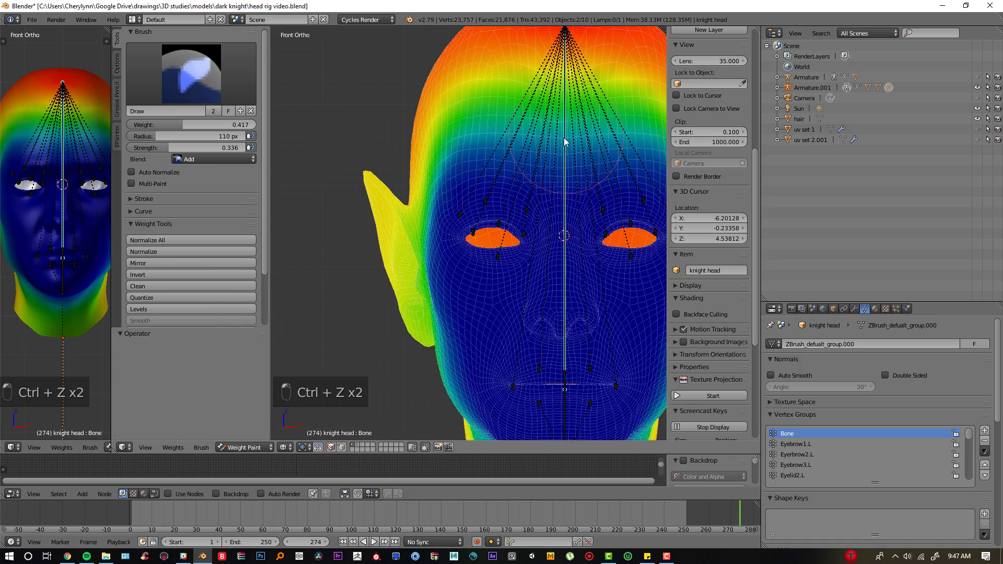
Step: Try moving the central head bone and the Eyebrow3.R bone, undoing each move
{"action": "key", "text": "g"}
{"action": "key", "text": "ctrl+z"}
{"action": "key", "text": "g"}
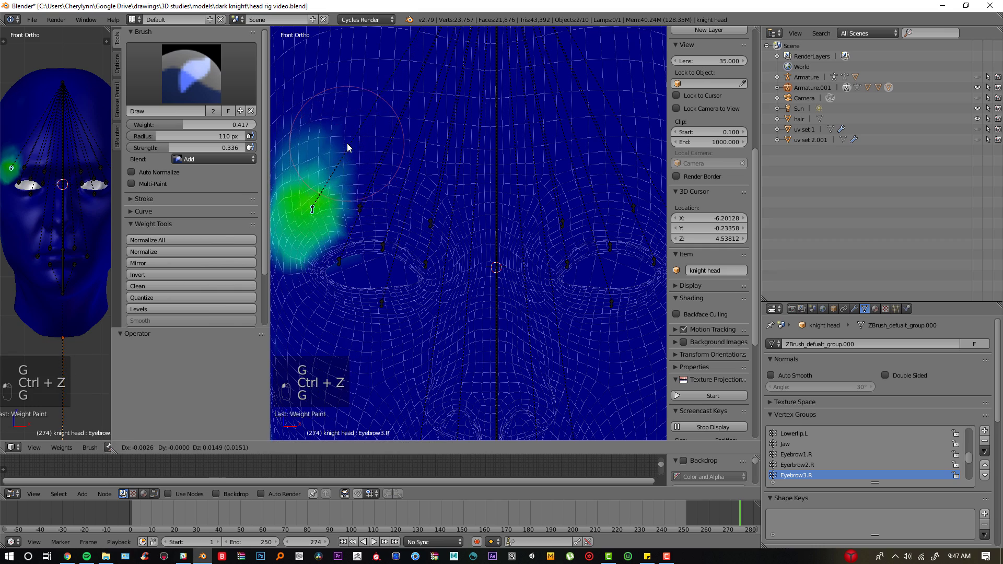
{"action": "key", "text": "ctrl+z"}
{"action": "key", "text": "ctrl+z"}
{"action": "key", "text": "ctrl+z"}
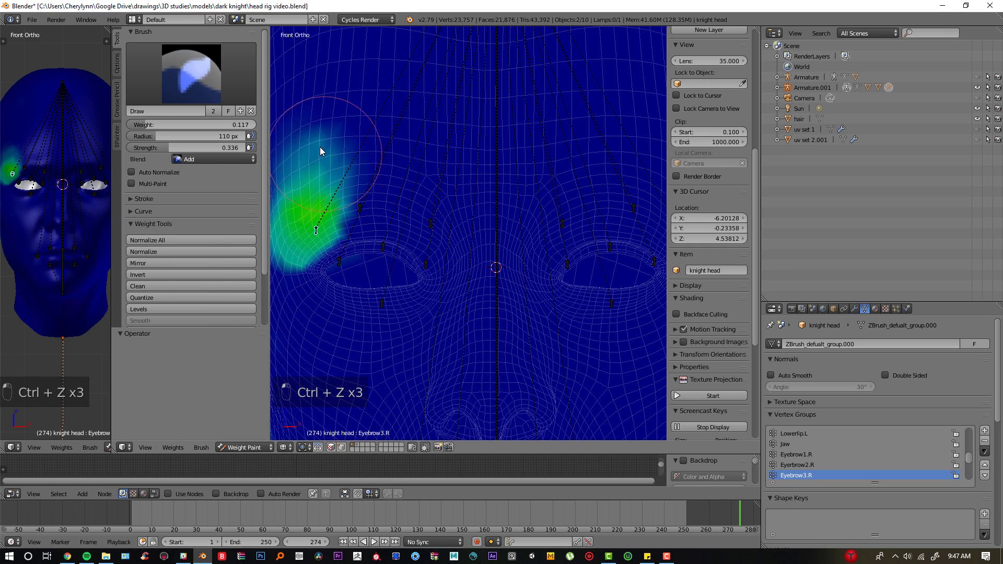
Step: Test the Eyebrow3.R bone with one more move, and reset its pose rotation and location
{"action": "key", "text": "g"}
{"action": "scroll", "coordinate": [426, 164], "scroll_direction": "down", "scroll_amount": 3}
{"action": "key", "text": "alt+r"}
{"action": "key", "text": "alt+g"}
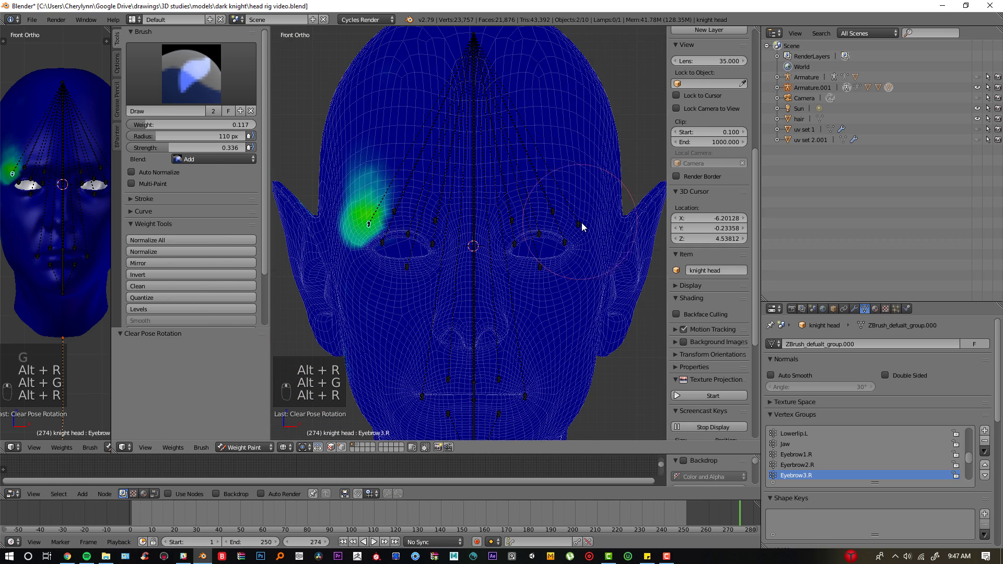
{"action": "key", "text": "alt+r"}
Step: Select the Eyebrow3.L bone, switch the brush to Subtract blending, and remove its weight from the left temple and ear area
{"action": "right_click", "coordinate": [578, 224]}
{"action": "middle_click_drag", "start_coordinate": [582, 212], "coordinate": [335, 188], "text": "shift"}
{"action": "left_click", "coordinate": [203, 159]}
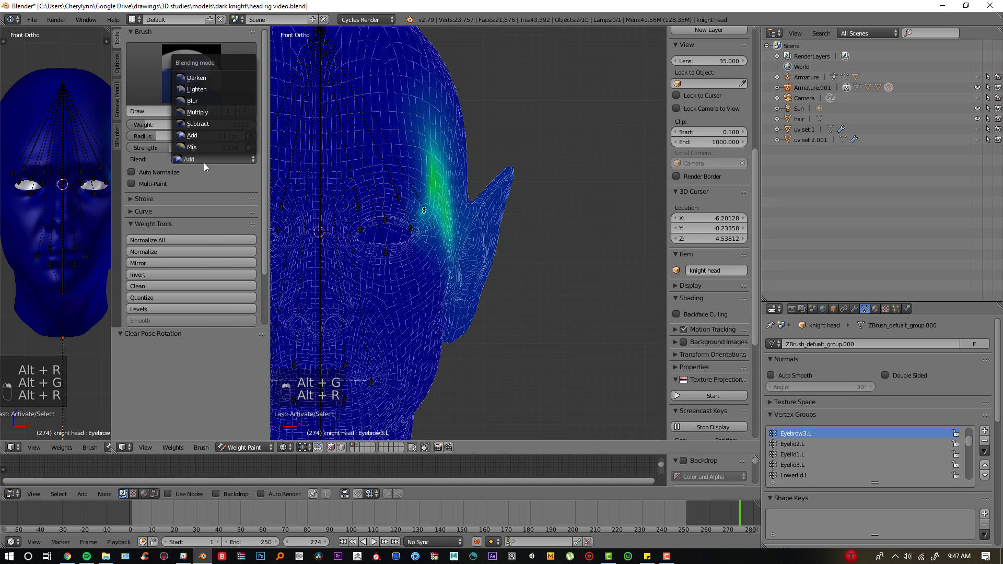
{"action": "left_click", "coordinate": [206, 125]}
{"action": "middle_click_drag", "start_coordinate": [485, 268], "coordinate": [481, 249]}
{"action": "scroll", "coordinate": [481, 249], "scroll_direction": "up", "scroll_amount": 2}
{"action": "key", "text": "ctrl+z"}
{"action": "mouse_move", "coordinate": [586, 193]}
{"action": "left_mouse_down"}
{"action": "mouse_move", "coordinate": [531, 315]}
{"action": "mouse_move", "coordinate": [571, 217]}
{"action": "left_mouse_up"}
{"action": "middle_click_drag", "start_coordinate": [609, 230], "coordinate": [515, 228]}
{"action": "mouse_move", "coordinate": [522, 199]}
{"action": "left_mouse_down"}
{"action": "mouse_move", "coordinate": [519, 242]}
{"action": "mouse_move", "coordinate": [474, 207]}
{"action": "left_mouse_up"}
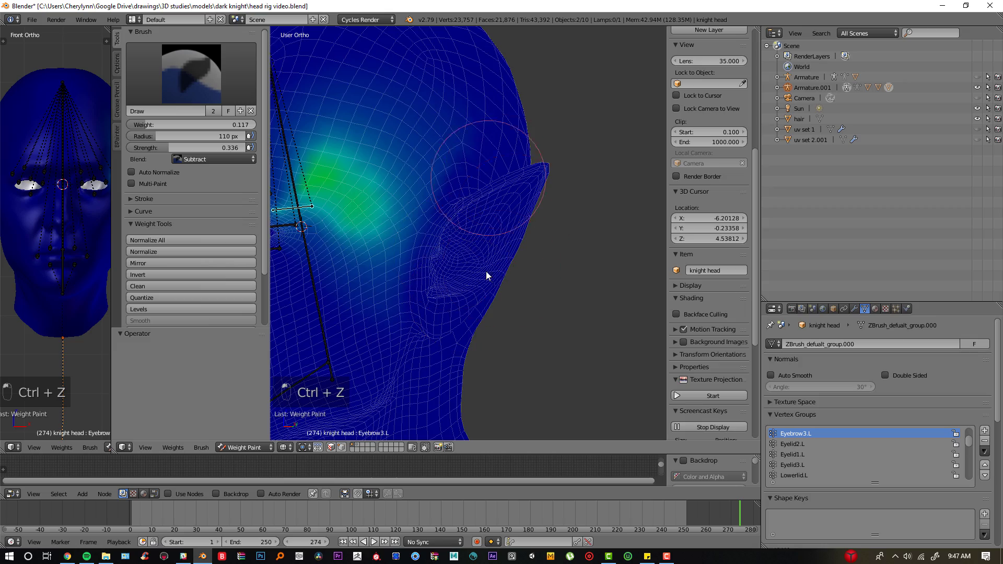
Step: Move the Eyebrow3.L bone by 0.013 in Y and 0.039 in Z, and return to the front view
{"action": "middle_click_drag", "start_coordinate": [486, 275], "coordinate": [533, 309]}
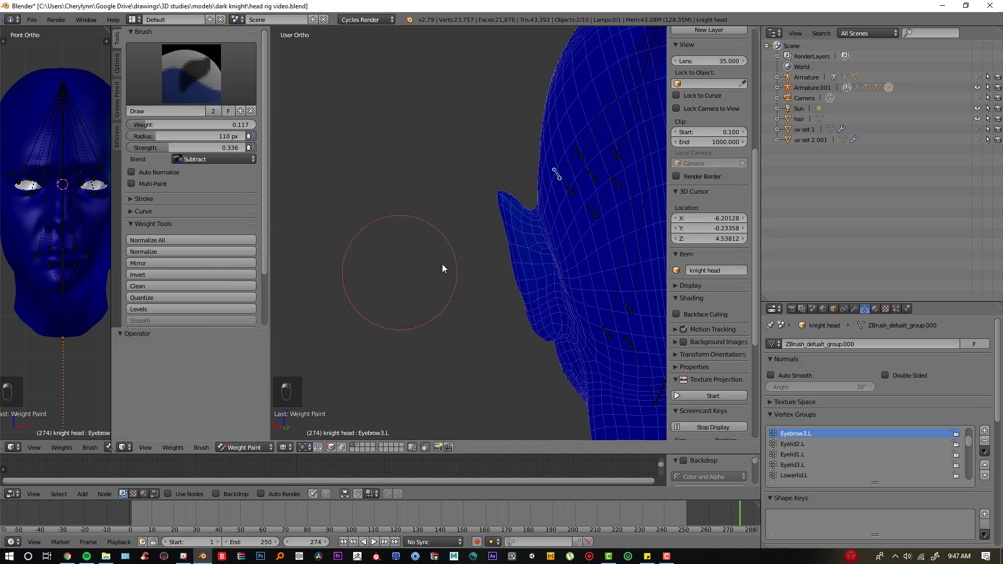
{"action": "middle_click_drag", "start_coordinate": [444, 268], "coordinate": [531, 264]}
{"action": "key", "text": "g"}
{"action": "left_click", "coordinate": [540, 226]}
{"action": "key", "text": "KP_1"}
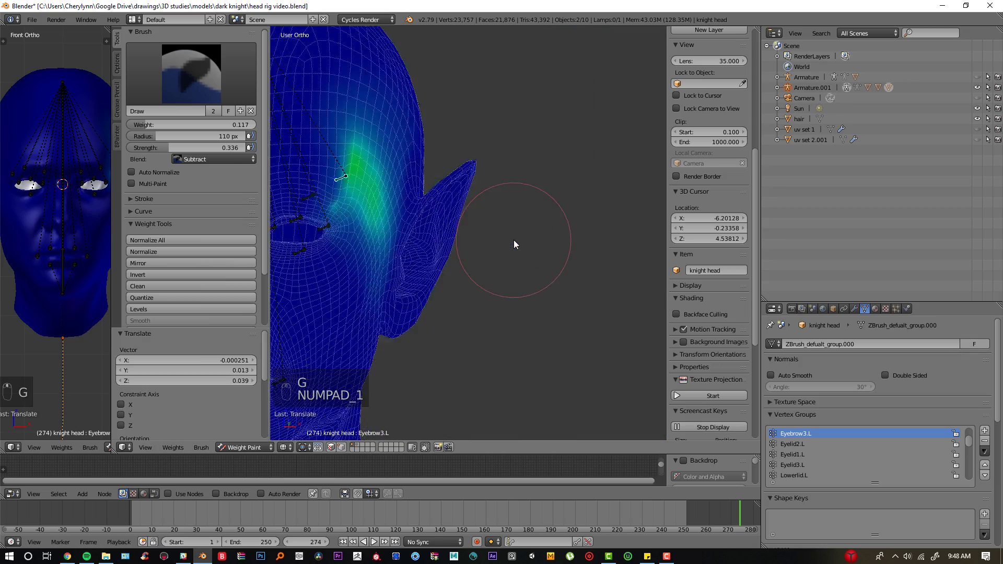
Step: Reselect the Eyebrow3.R bone, subtract some of its weight near the brow, and paint it back with Add blending
{"action": "right_click", "coordinate": [344, 227]}
{"action": "left_click_drag", "start_coordinate": [384, 207], "coordinate": [379, 213]}
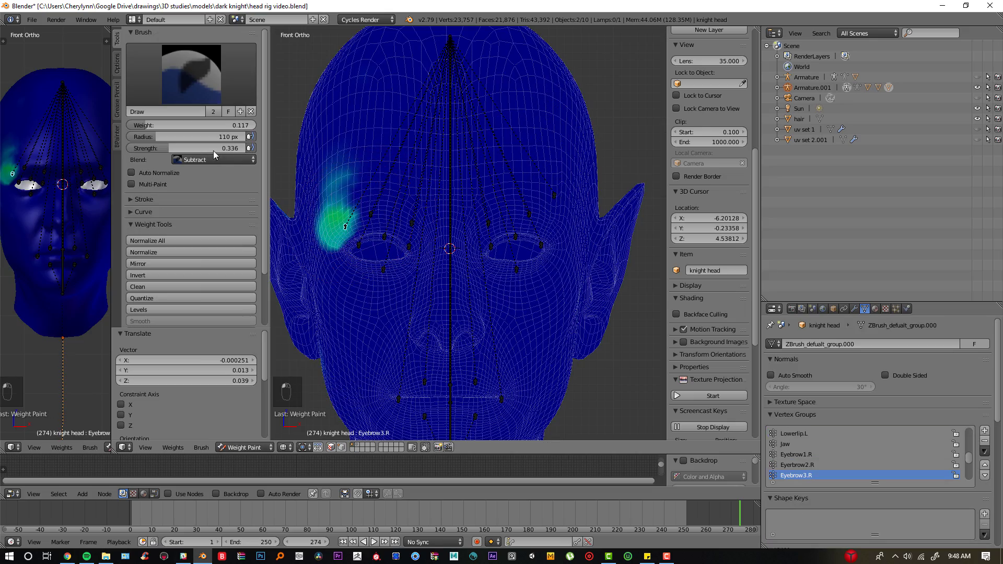
{"action": "left_click", "coordinate": [213, 159]}
{"action": "left_click", "coordinate": [209, 128]}
{"action": "middle_click_drag", "start_coordinate": [320, 222], "coordinate": [383, 238]}
{"action": "left_click_drag", "start_coordinate": [383, 238], "coordinate": [385, 241]}
Step: Test the Eyebrow3.R bone with a short move from an angled view, return to the front view, and clear its pose rotation
{"action": "middle_click_drag", "start_coordinate": [437, 213], "coordinate": [389, 205]}
{"action": "key", "text": "g"}
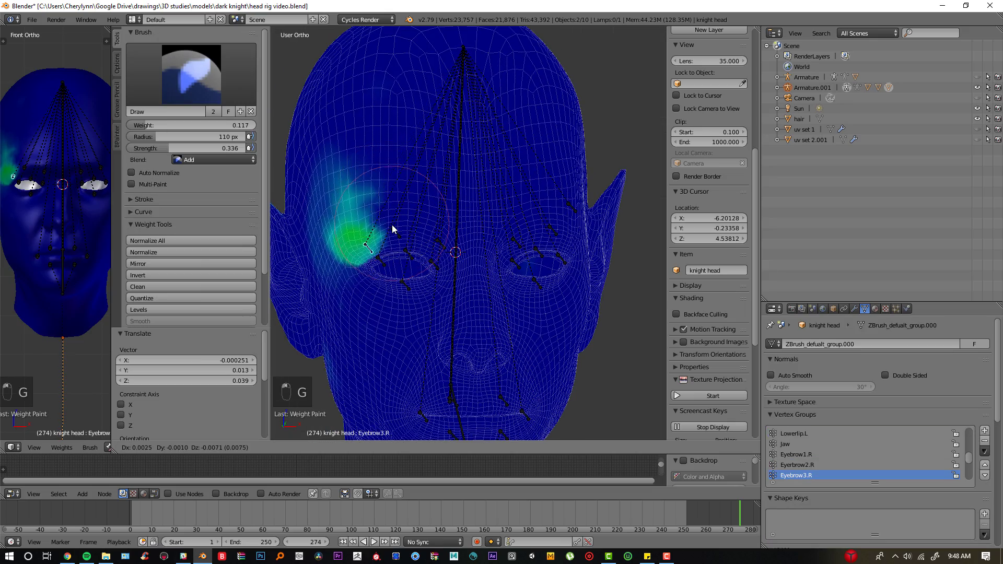
{"action": "left_click", "coordinate": [388, 204]}
{"action": "key", "text": "KP_1"}
{"action": "scroll", "coordinate": [367, 246], "scroll_direction": "up", "scroll_amount": 2}
{"action": "key", "text": "alt+r"}
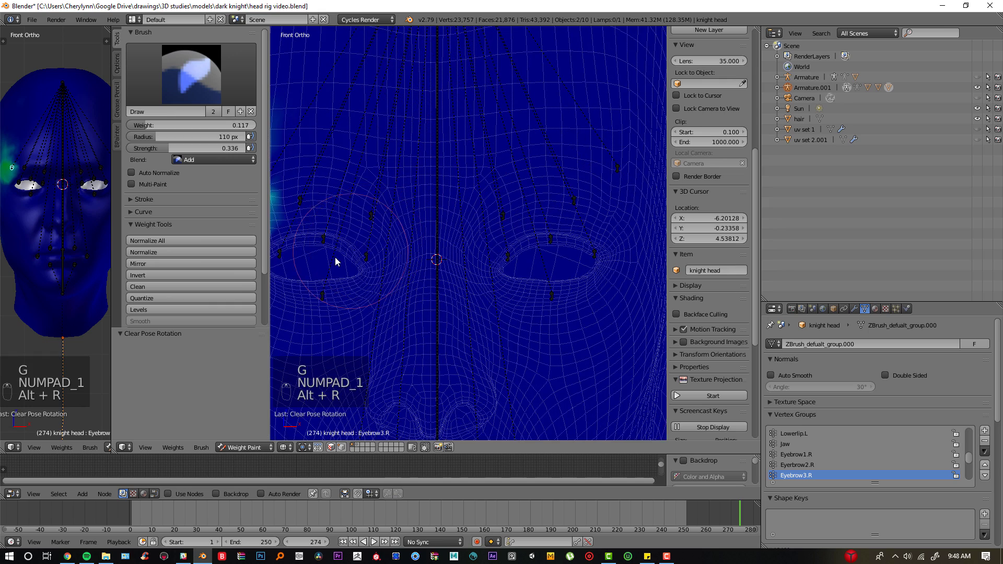
Step: Select the Eyerbrow2.R bone, reset its pose location, test it with a move of 0.022 in Z, and undo that move
{"action": "right_click", "coordinate": [398, 195]}
{"action": "key", "text": "alt+g"}
{"action": "scroll", "coordinate": [392, 184], "scroll_direction": "up", "scroll_amount": 1}
{"action": "key", "text": "g"}
{"action": "left_click", "coordinate": [387, 149]}
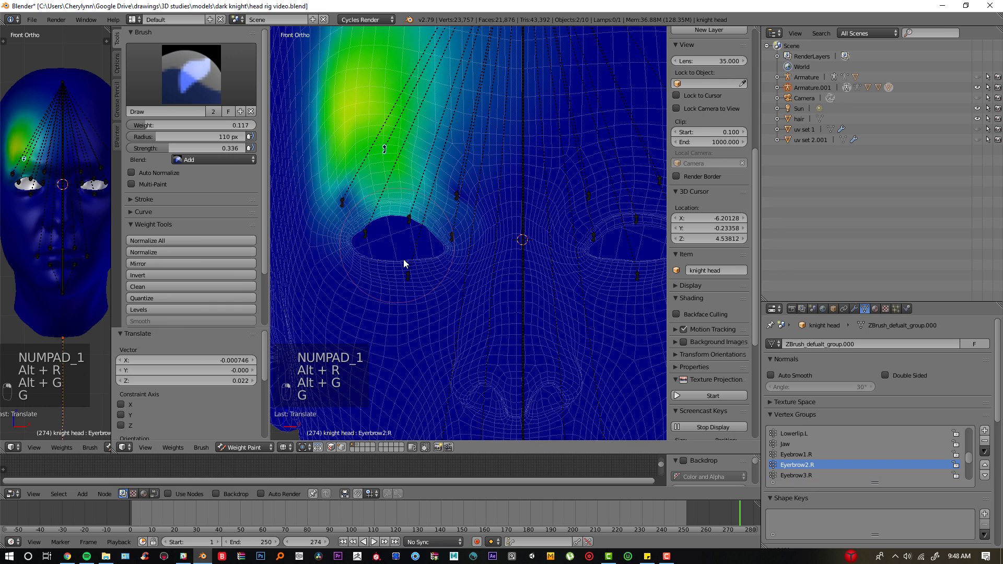
{"action": "key", "text": "ctrl+z"}
Step: Subtract the Eyerbrow2.R weight from the upper eyelid, and move the bone by 0.001 in X and 0.022 in Z
{"action": "left_click", "coordinate": [200, 161]}
{"action": "left_click", "coordinate": [210, 130]}
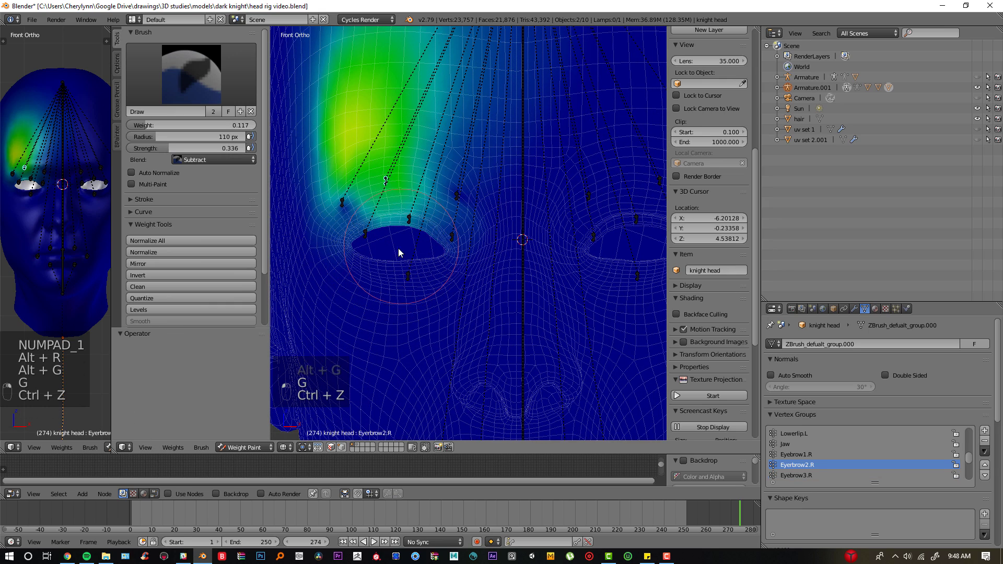
{"action": "mouse_move", "coordinate": [398, 249]}
{"action": "left_mouse_down"}
{"action": "mouse_move", "coordinate": [376, 246]}
{"action": "mouse_move", "coordinate": [403, 246]}
{"action": "mouse_move", "coordinate": [387, 246]}
{"action": "left_mouse_up"}
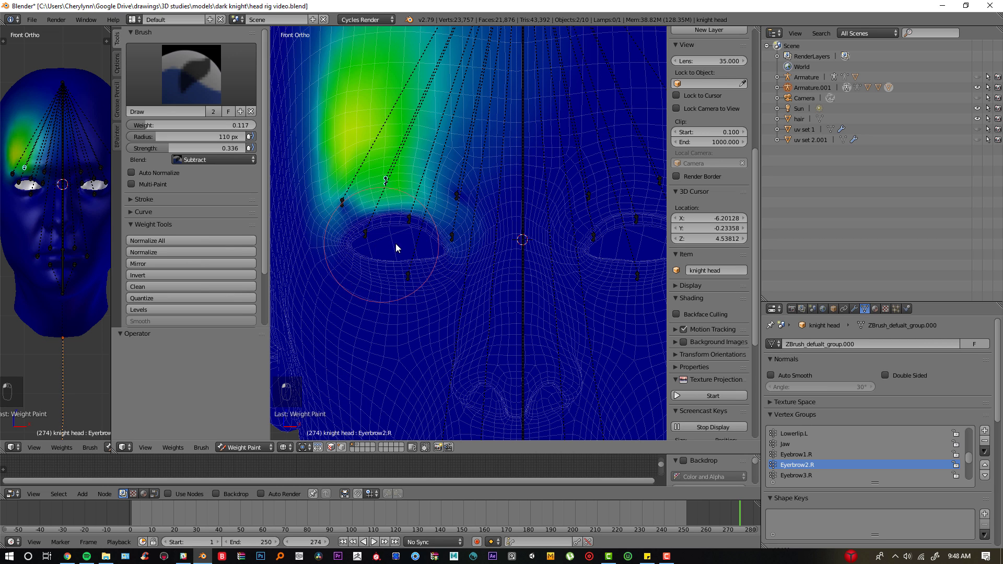
{"action": "key", "text": "g"}
{"action": "left_click", "coordinate": [418, 174]}
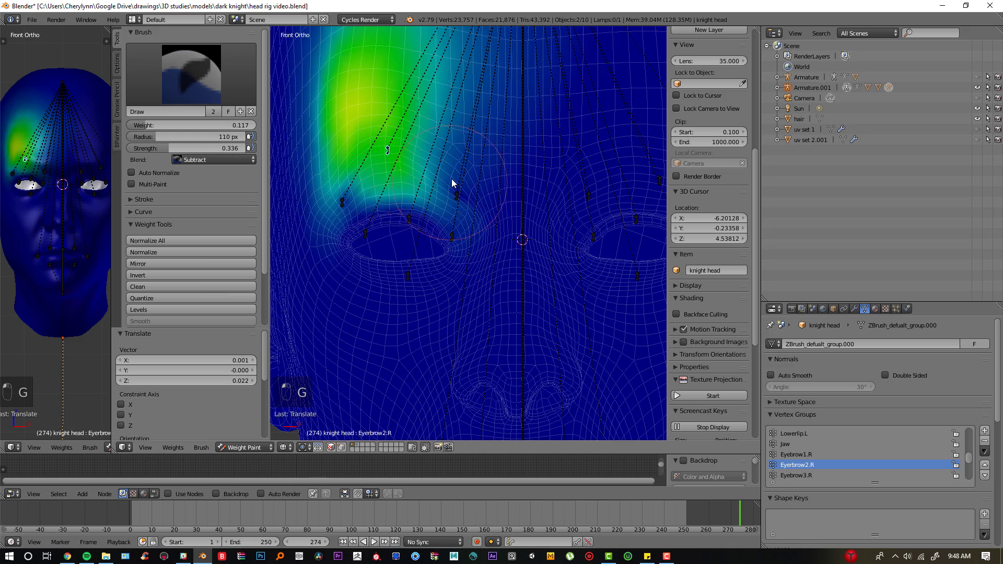
Step: Subtract the Eyerbrow2.R weight from the forehead above the brow, toward the middle of the head
{"action": "scroll", "coordinate": [451, 179], "scroll_direction": "down", "scroll_amount": 1}
{"action": "mouse_move", "coordinate": [457, 95]}
{"action": "left_mouse_down"}
{"action": "mouse_move", "coordinate": [399, 103]}
{"action": "mouse_move", "coordinate": [398, 134]}
{"action": "mouse_move", "coordinate": [413, 108]}
{"action": "mouse_move", "coordinate": [515, 61]}
{"action": "left_mouse_up"}
{"action": "scroll", "coordinate": [414, 232], "scroll_direction": "up", "scroll_amount": 3}
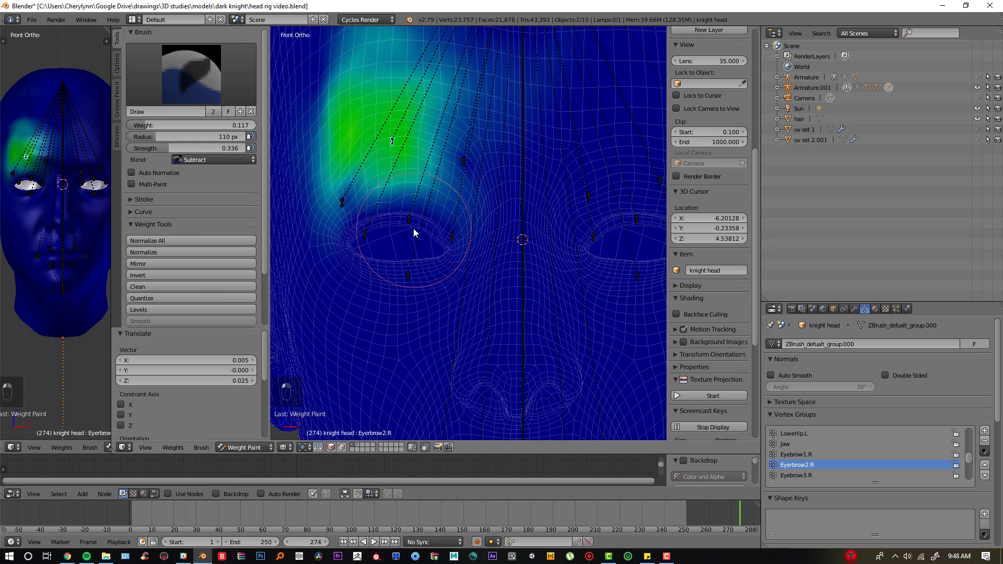
Step: Try painting the Eyebrow1.R bone with Add blending and a 26 px brush radius, and undo the strokes
{"action": "right_click", "coordinate": [463, 161]}
{"action": "key", "text": "ctrl+z"}
{"action": "left_click", "coordinate": [244, 160]}
{"action": "left_click", "coordinate": [244, 136]}
{"action": "left_click_drag", "start_coordinate": [243, 137], "coordinate": [220, 137]}
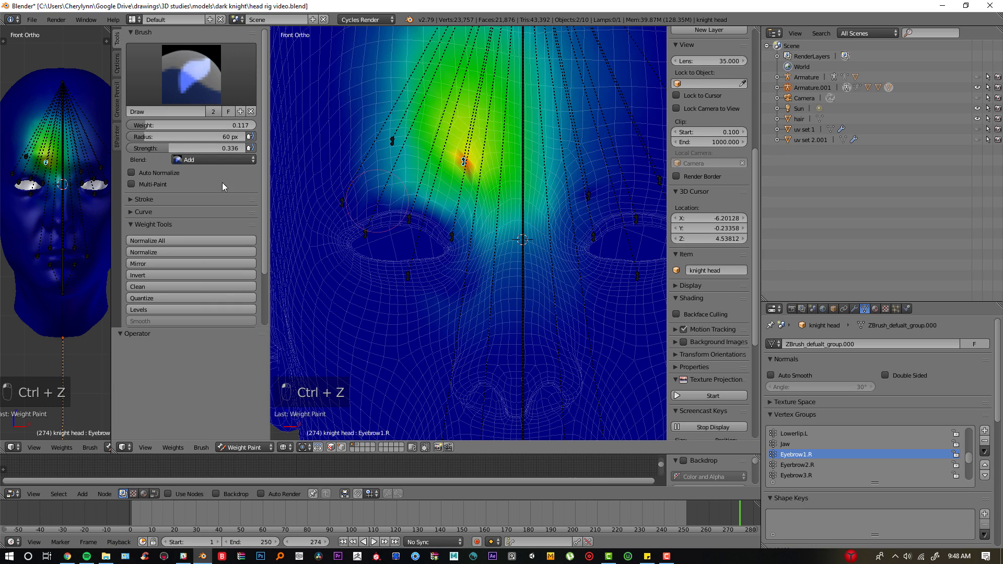
{"action": "key", "text": "ctrl+z"}
{"action": "right_click", "coordinate": [345, 203]}
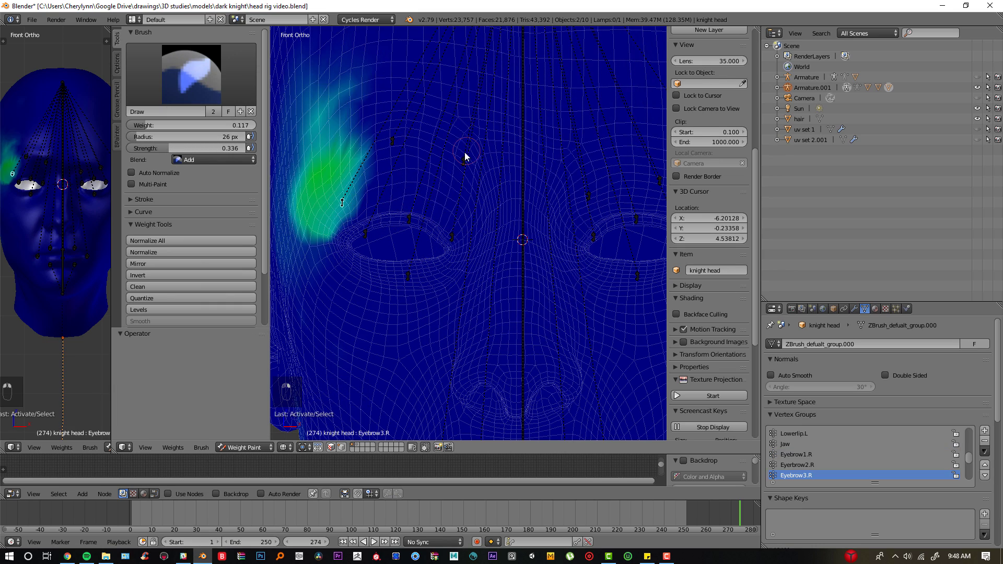
Step: Reselect the Eyebrow1.R bone and subtract its weight from the nose and opposite forehead with a 90 px brush, undoing the last strokes
{"action": "right_click", "coordinate": [465, 161]}
{"action": "scroll", "coordinate": [469, 231], "scroll_direction": "down", "scroll_amount": 2}
{"action": "left_click", "coordinate": [195, 159]}
{"action": "left_click", "coordinate": [201, 124]}
{"action": "left_click_drag", "start_coordinate": [206, 137], "coordinate": [222, 137]}
{"action": "mouse_move", "coordinate": [522, 304]}
{"action": "left_mouse_down"}
{"action": "mouse_move", "coordinate": [544, 150]}
{"action": "mouse_move", "coordinate": [529, 211]}
{"action": "left_mouse_up"}
{"action": "left_click_drag", "start_coordinate": [527, 105], "coordinate": [431, 55]}
{"action": "middle_click_drag", "start_coordinate": [495, 152], "coordinate": [415, 188], "text": "shift"}
{"action": "key", "text": "ctrl+z"}
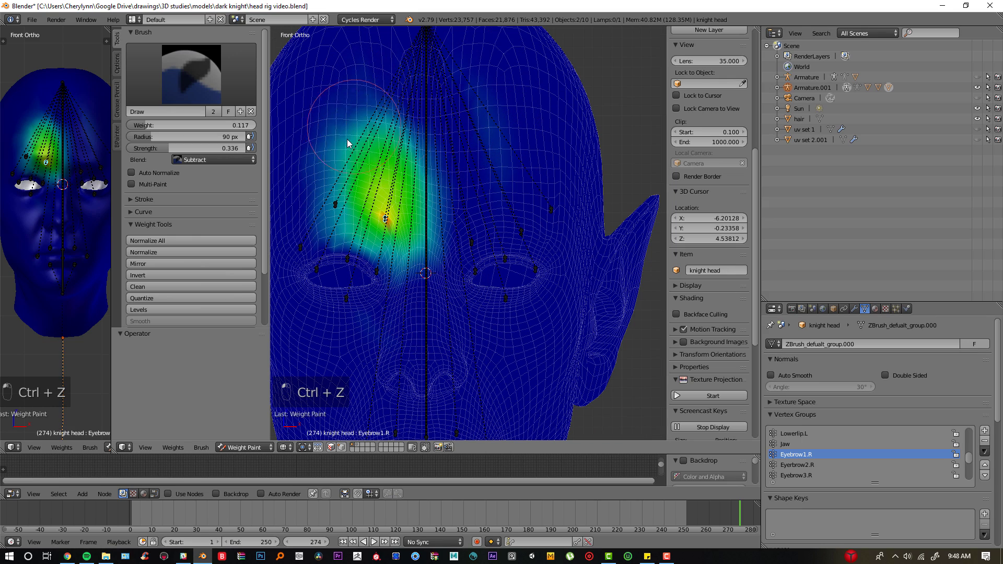
{"action": "key", "text": "ctrl+z"}
Step: Test the Eyebrow1.R and Eyerbrow2.R bones by moving each one, finishing with Eyebrow1.R by -0.013 in X and -0.016 in Z
{"action": "key", "text": "g"}
{"action": "left_click", "coordinate": [431, 315]}
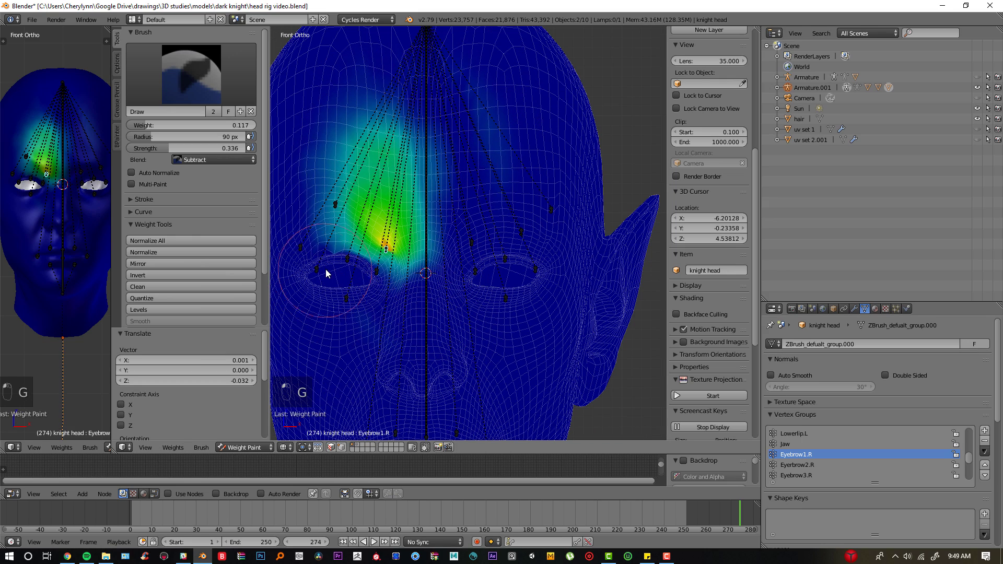
{"action": "right_click", "coordinate": [326, 282]}
{"action": "key", "text": "g"}
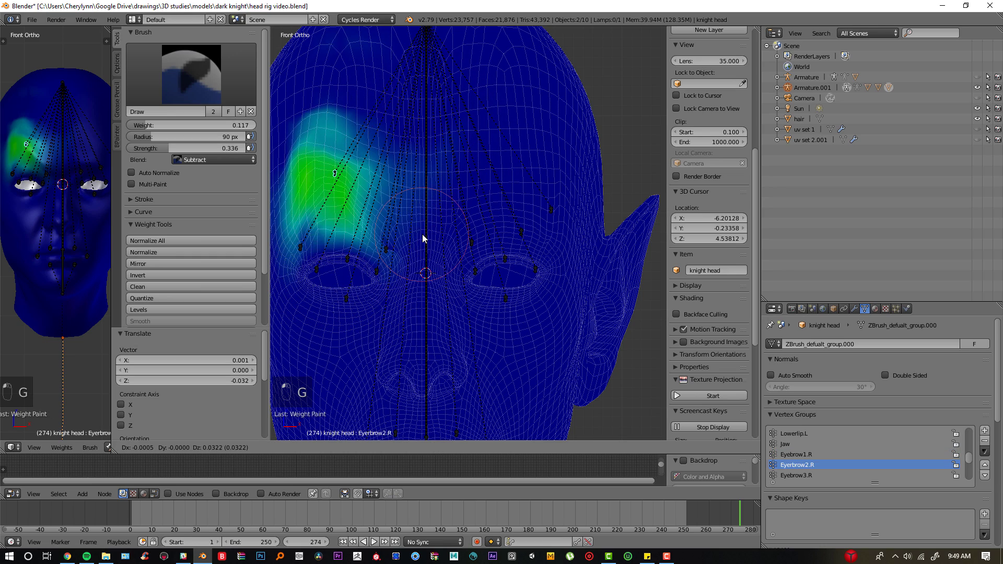
{"action": "left_click", "coordinate": [421, 267]}
{"action": "right_click", "coordinate": [387, 255]}
{"action": "key", "text": "g"}
{"action": "left_click", "coordinate": [375, 285]}
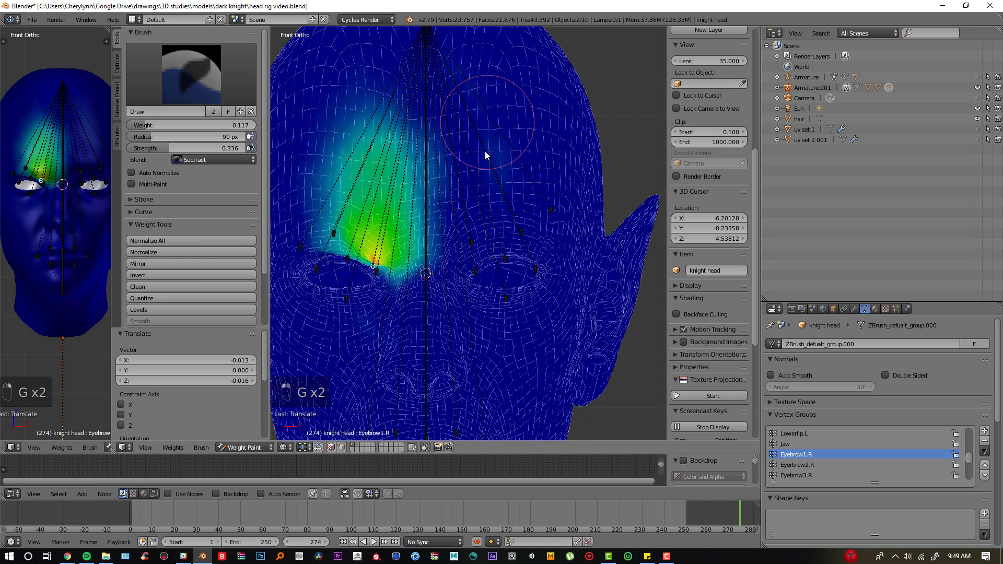
Step: Select all the armature's bones and clear their pose rotation and location
{"action": "key", "text": "a"}
{"action": "key", "text": "a"}
{"action": "key", "text": "alt+r"}
{"action": "key", "text": "alt+r"}
{"action": "key", "text": "alt+r"}
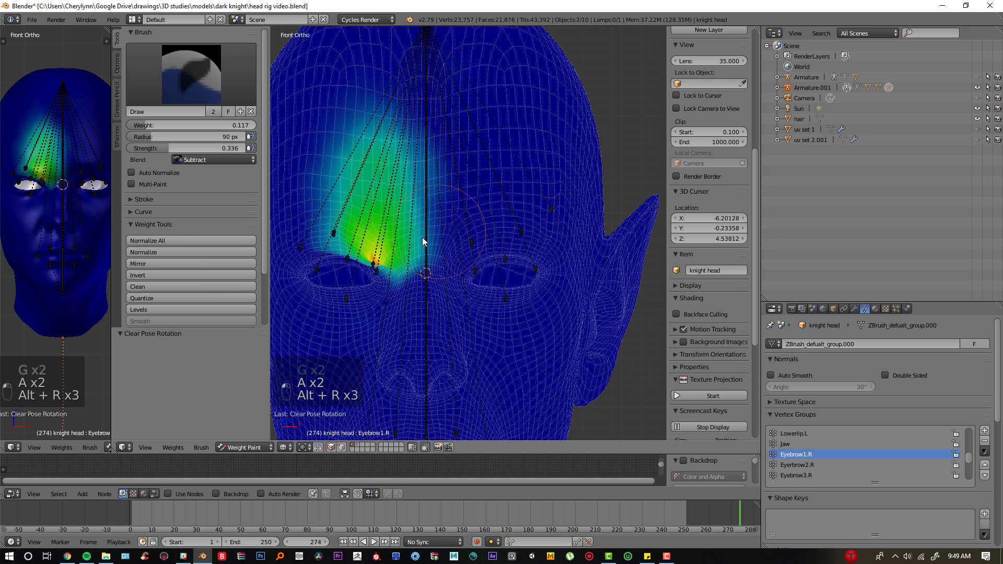
{"action": "key", "text": "a"}
{"action": "key", "text": "a"}
{"action": "key", "text": "a"}
{"action": "key", "text": "a"}
{"action": "key", "text": "alt+r"}
{"action": "key", "text": "alt+g"}
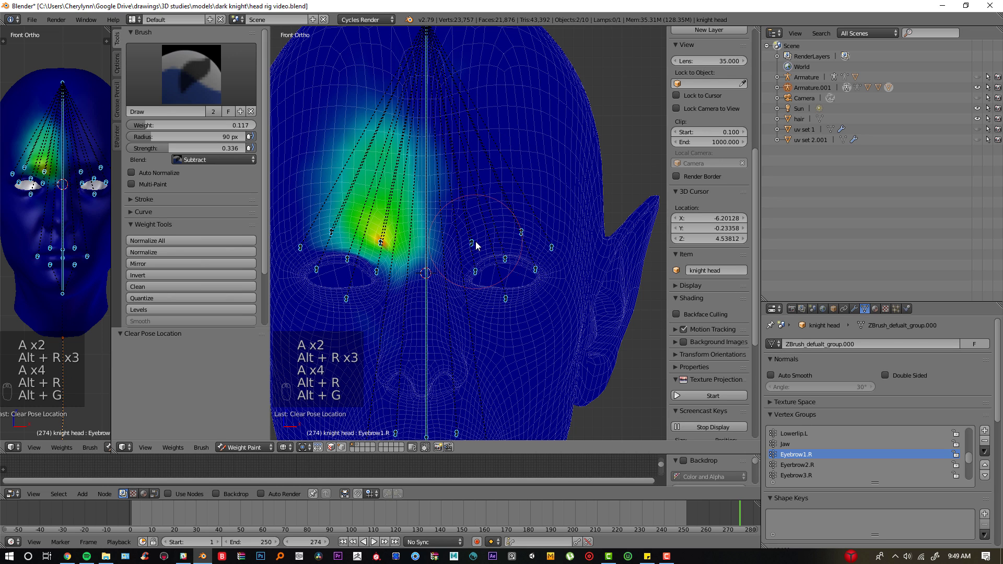
Step: Test the Eyerbrow2.R bone with a move of 0.004 in X and -0.021 in Z, and undo it
{"action": "left_click", "coordinate": [381, 239]}
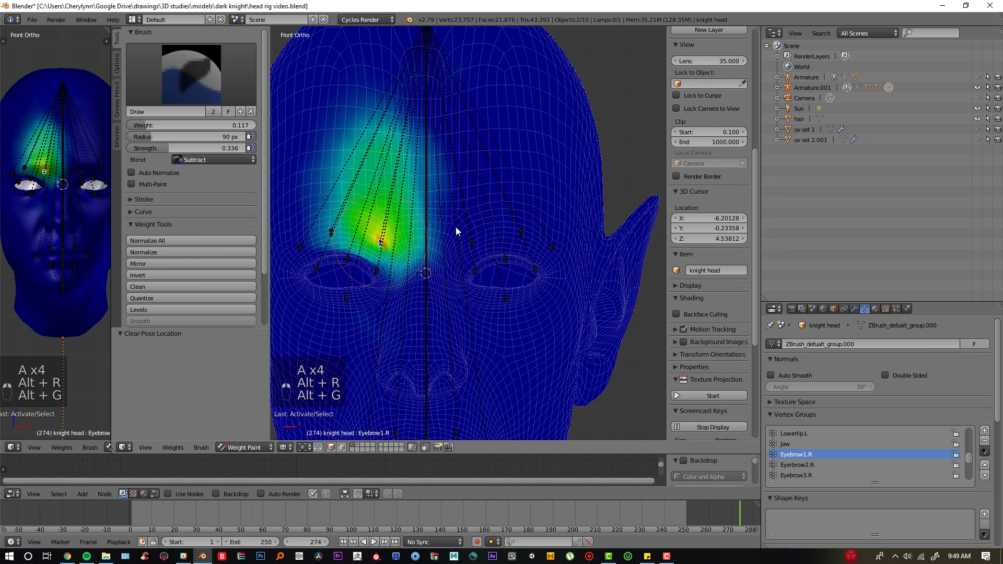
{"action": "right_click", "coordinate": [344, 213]}
{"action": "key", "text": "g"}
{"action": "left_click", "coordinate": [378, 221]}
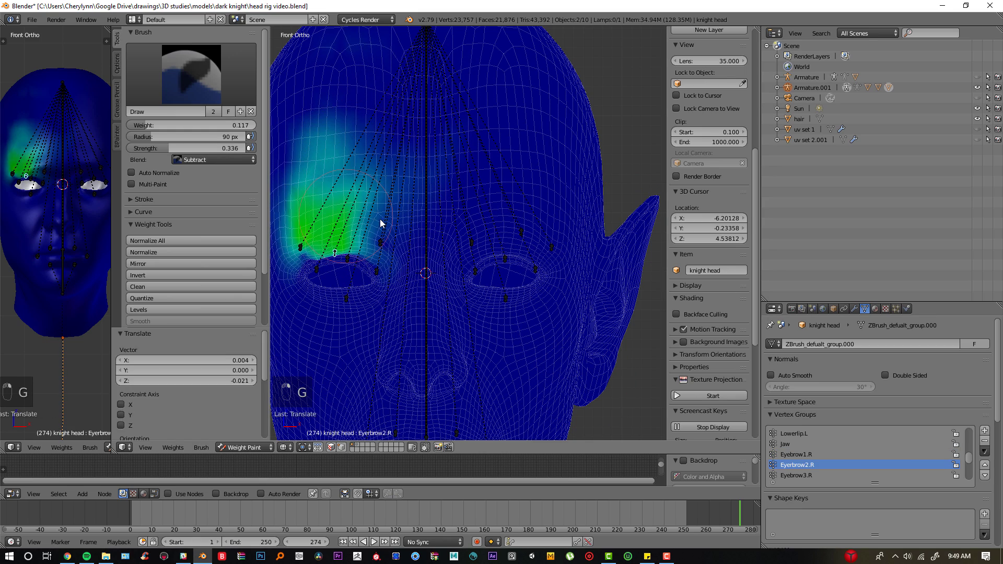
{"action": "key", "text": "ctrl+z"}
Step: Select the Eyebrow1.L bone and subtract its weight from the outer forehead above the left brow
{"action": "right_click", "coordinate": [471, 241]}
{"action": "middle_click_drag", "start_coordinate": [571, 244], "coordinate": [456, 214], "text": "shift"}
{"action": "left_click", "coordinate": [486, 221]}
{"action": "middle_click_drag", "start_coordinate": [458, 135], "coordinate": [528, 191], "text": "shift"}
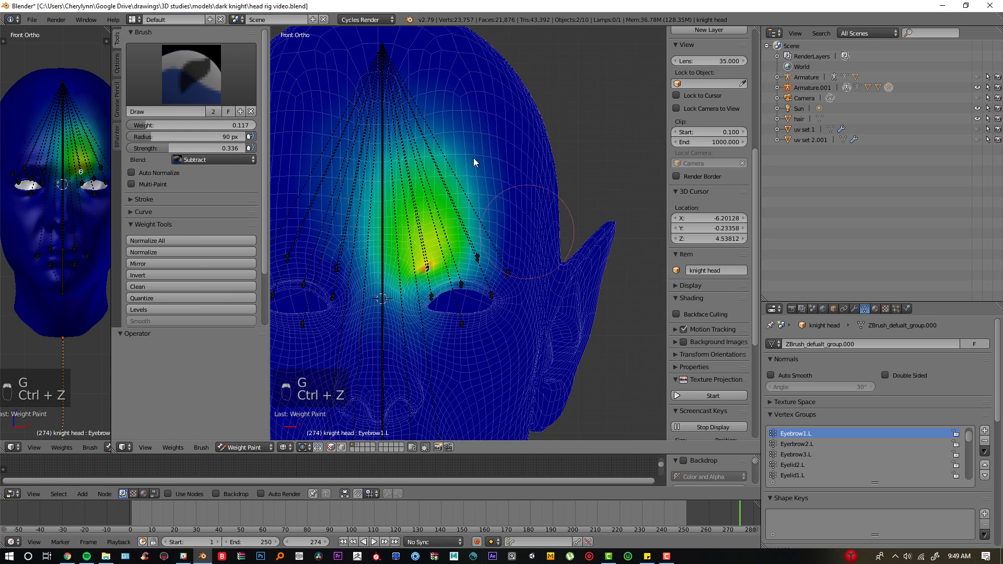
{"action": "mouse_move", "coordinate": [474, 161]}
{"action": "left_mouse_down"}
{"action": "mouse_move", "coordinate": [412, 206]}
{"action": "mouse_move", "coordinate": [401, 141]}
{"action": "mouse_move", "coordinate": [369, 283]}
{"action": "mouse_move", "coordinate": [362, 180]}
{"action": "mouse_move", "coordinate": [422, 211]}
{"action": "mouse_move", "coordinate": [423, 201]}
{"action": "left_mouse_up"}
Step: Test the Eyebrow1.L bone with downward moves such as -0.026 in Z, and undo them
{"action": "scroll", "coordinate": [423, 205], "scroll_direction": "up", "scroll_amount": 2}
{"action": "key", "text": "g"}
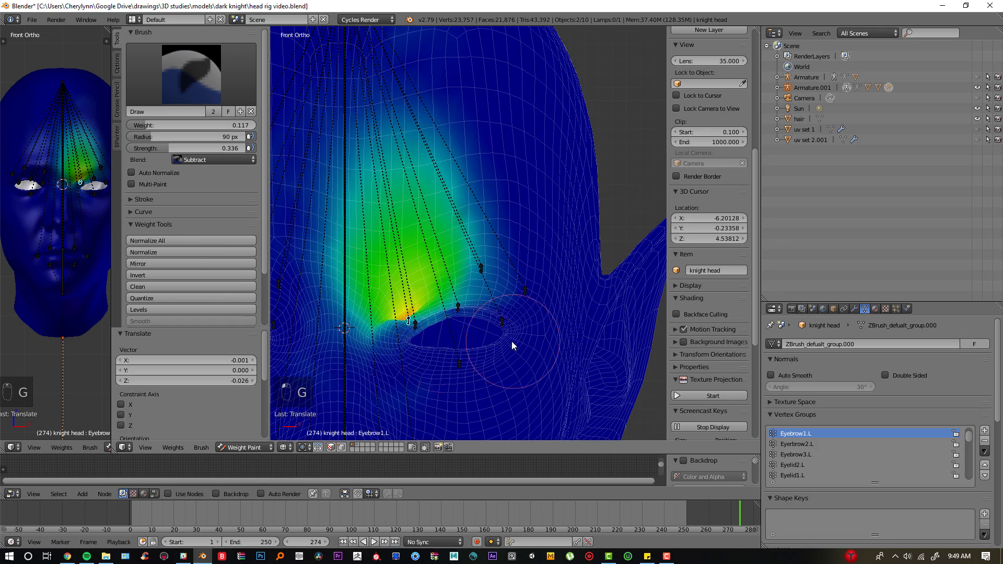
{"action": "key", "text": "alt+g"}
{"action": "key", "text": "ctrl+z"}
{"action": "key", "text": "ctrl+z"}
{"action": "key", "text": "ctrl+z"}
{"action": "key", "text": "ctrl+z"}
{"action": "key", "text": "alt+g"}
{"action": "key", "text": "g"}
{"action": "key", "text": "ctrl+z"}
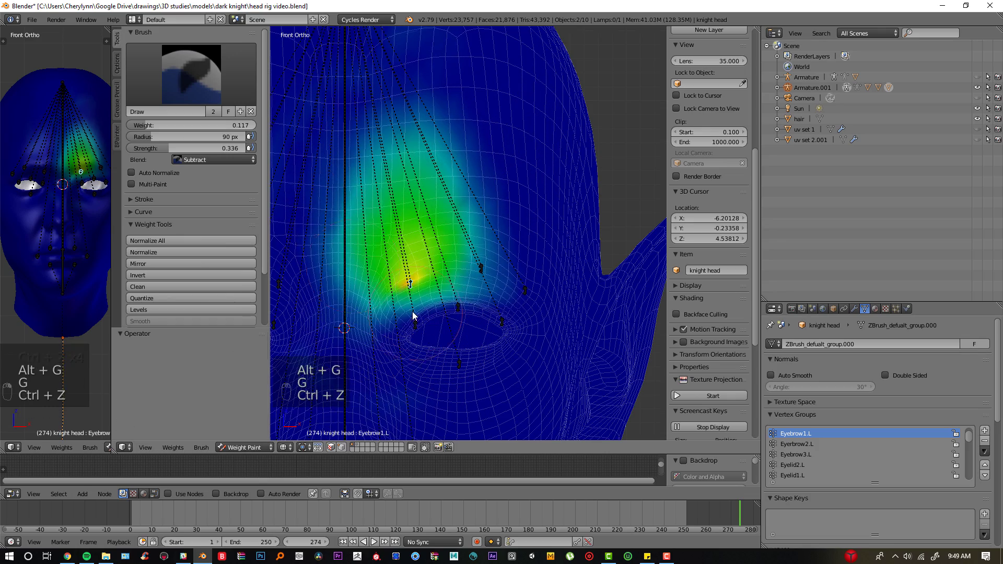
Step: Try subtracting more Eyebrow1.L weight near the inner brow, and undo the recent strokes and test moves
{"action": "left_click_drag", "start_coordinate": [412, 315], "coordinate": [409, 280]}
{"action": "key", "text": "g"}
{"action": "key", "text": "ctrl+z"}
{"action": "key", "text": "g"}
{"action": "key", "text": "ctrl+z"}
{"action": "key", "text": "ctrl+z"}
{"action": "key", "text": "ctrl+z"}
{"action": "key", "text": "ctrl+z"}
{"action": "key", "text": "ctrl+z"}
{"action": "key", "text": "ctrl+z"}
{"action": "key", "text": "ctrl+z"}
{"action": "key", "text": "ctrl+z"}
{"action": "key", "text": "ctrl+z"}
{"action": "key", "text": "ctrl+z"}
{"action": "key", "text": "ctrl+z"}
{"action": "key", "text": "ctrl+z"}
{"action": "key", "text": "ctrl+z"}
{"action": "key", "text": "ctrl+z"}
{"action": "key", "text": "ctrl+z"}
{"action": "key", "text": "ctrl+z"}
{"action": "key", "text": "ctrl+z"}
{"action": "key", "text": "ctrl+z"}
{"action": "key", "text": "ctrl+z"}
{"action": "key", "text": "ctrl+z"}
{"action": "key", "text": "ctrl+z"}
{"action": "key", "text": "ctrl+z"}
{"action": "key", "text": "ctrl+z"}
{"action": "key", "text": "ctrl+z"}
{"action": "key", "text": "ctrl+z"}
{"action": "key", "text": "ctrl+z"}
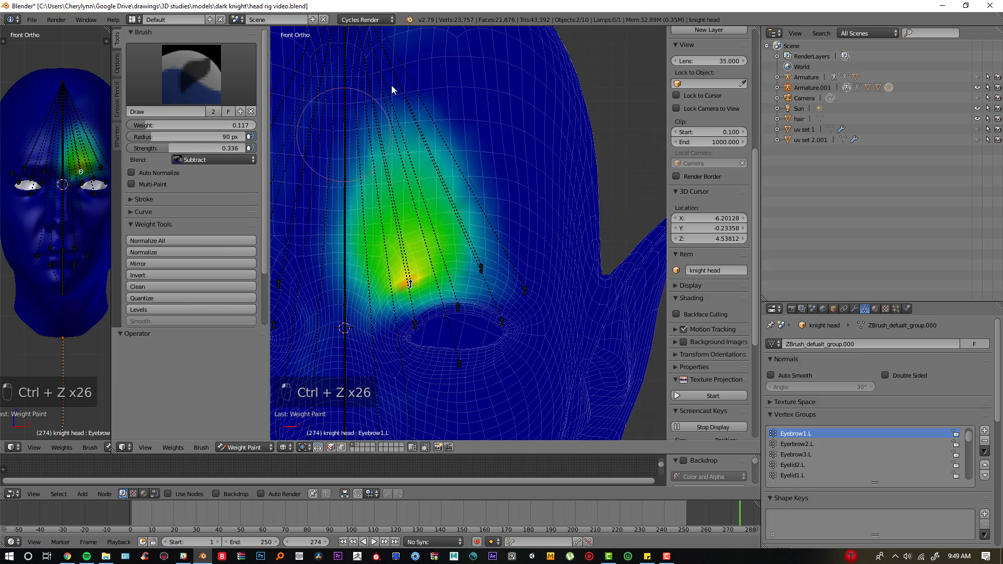
Step: Test the Eyebrow1.L bone with a move, then select the Eyerbrow2.L bone, test it the same way, and undo that move
{"action": "key", "text": "g"}
{"action": "left_click", "coordinate": [438, 241]}
{"action": "right_click", "coordinate": [481, 269]}
{"action": "scroll", "coordinate": [484, 279], "scroll_direction": "up", "scroll_amount": 1}
{"action": "key", "text": "g"}
{"action": "left_click", "coordinate": [486, 301]}
{"action": "key", "text": "ctrl+z"}
Step: Subtract the Eyerbrow2.L weight from the eyelid and central forehead, checking the deformation with test moves that are undone
{"action": "mouse_move", "coordinate": [505, 359]}
{"action": "left_mouse_down"}
{"action": "mouse_move", "coordinate": [538, 365]}
{"action": "mouse_move", "coordinate": [516, 197]}
{"action": "mouse_move", "coordinate": [531, 224]}
{"action": "mouse_move", "coordinate": [300, 166]}
{"action": "left_mouse_up"}
{"action": "scroll", "coordinate": [433, 208], "scroll_direction": "down", "scroll_amount": 1}
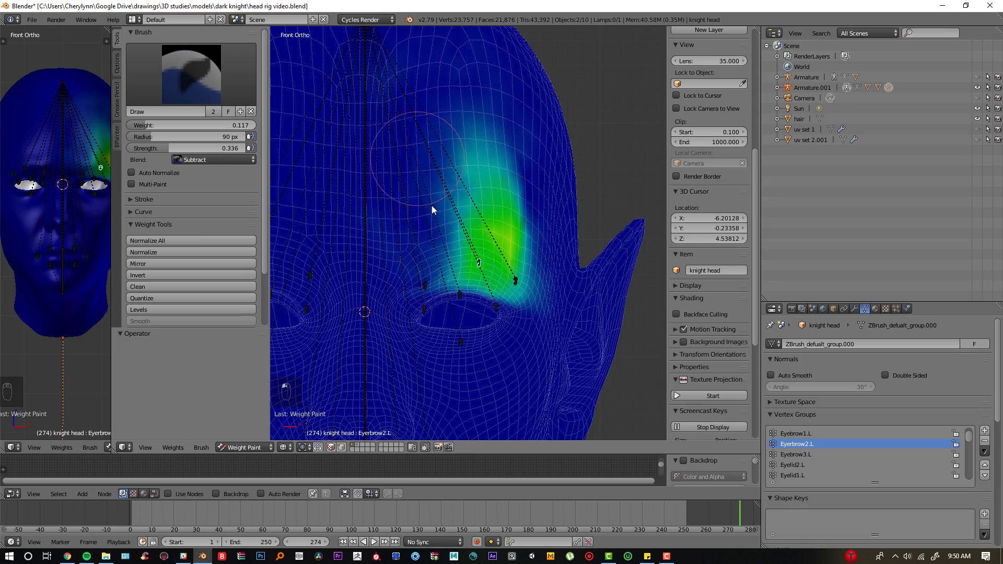
{"action": "key", "text": "g"}
{"action": "key", "text": "alt+g"}
{"action": "key", "text": "g"}
{"action": "key", "text": "ctrl+z"}
{"action": "mouse_move", "coordinate": [486, 226]}
{"action": "left_mouse_down"}
{"action": "mouse_move", "coordinate": [499, 175]}
{"action": "mouse_move", "coordinate": [507, 188]}
{"action": "mouse_move", "coordinate": [486, 230]}
{"action": "left_mouse_up"}
{"action": "key", "text": "g"}
{"action": "key", "text": "ctrl+z"}
{"action": "key", "text": "g"}
{"action": "key", "text": "ctrl+z"}
Step: Try adding Eyerbrow2.L weight above the eyelid with Add blending, and undo the strokes and test move
{"action": "left_click", "coordinate": [214, 160]}
{"action": "key", "text": "g"}
{"action": "key", "text": "ctrl+z"}
{"action": "key", "text": "ctrl+z"}
{"action": "key", "text": "ctrl+z"}
{"action": "key", "text": "ctrl+z"}
{"action": "key", "text": "ctrl+z"}
{"action": "key", "text": "ctrl+z"}
{"action": "key", "text": "ctrl+z"}
{"action": "key", "text": "ctrl+z"}
{"action": "key", "text": "ctrl+z"}
{"action": "key", "text": "ctrl+z"}
Step: Sample a brush weight of 0.193 from the mesh above the left eyelid, and test the Eyerbrow2.L bone with a move that is undone
{"action": "scroll", "coordinate": [463, 305], "scroll_direction": "up", "scroll_amount": 3}
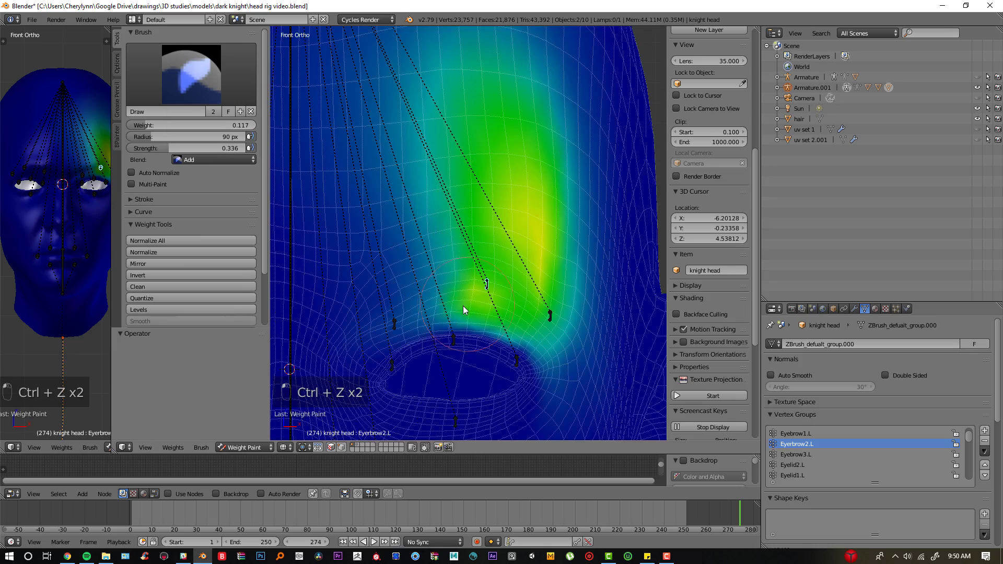
{"action": "left_click", "coordinate": [470, 324], "text": "ctrl"}
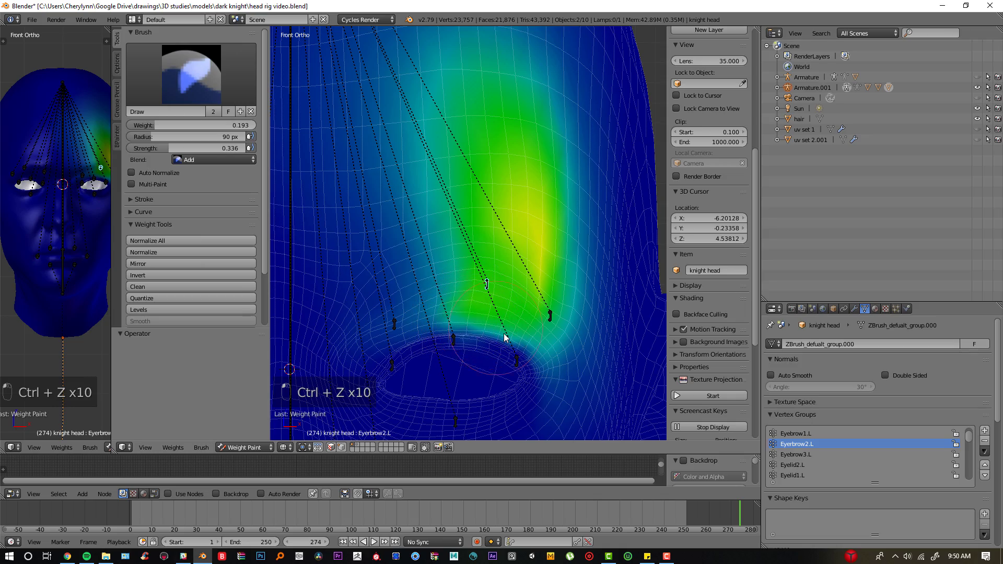
{"action": "key", "text": "g"}
{"action": "key", "text": "ctrl+z"}
{"action": "scroll", "coordinate": [512, 280], "scroll_direction": "up", "scroll_amount": 2}
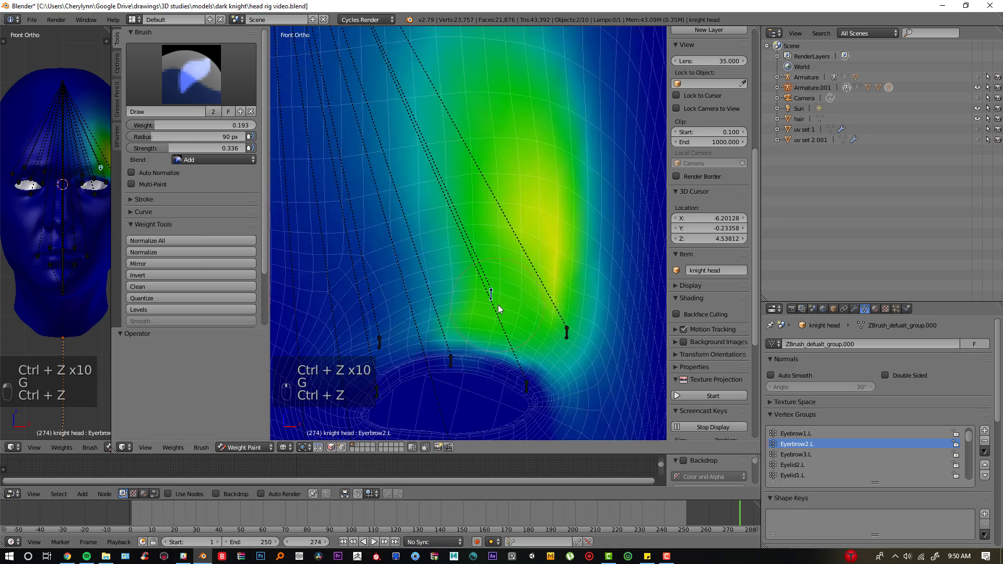
Step: Assign automatic weights from bones to the selected Eyerbrow2.L bone
{"action": "scroll", "coordinate": [513, 280], "scroll_direction": "down", "scroll_amount": 2}
{"action": "scroll", "coordinate": [510, 298], "scroll_direction": "up", "scroll_amount": 2}
{"action": "key", "text": "w"}
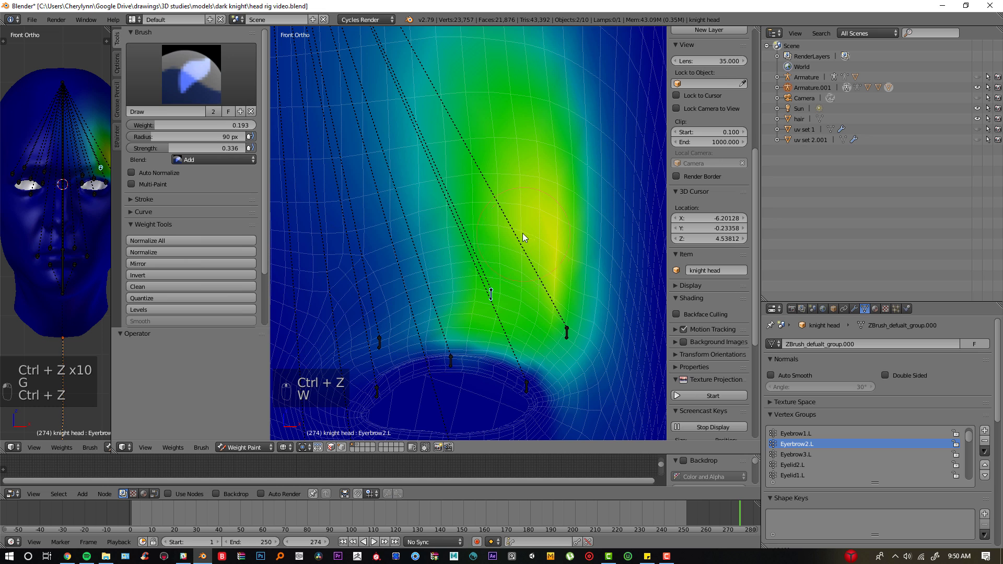
{"action": "key", "text": "w"}
{"action": "key", "text": "w"}
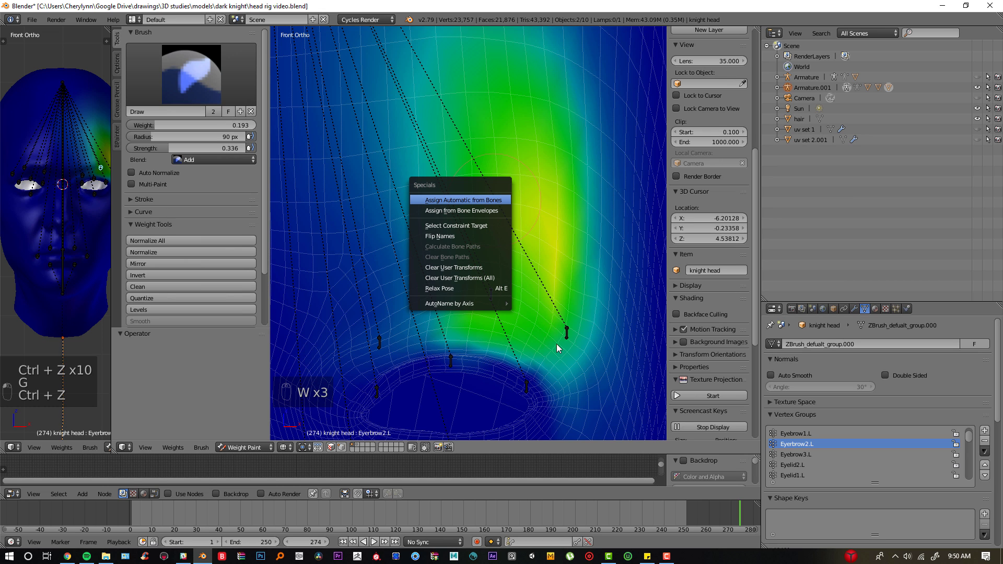
{"action": "key", "text": "ctrl+z"}
{"action": "key", "text": "w"}
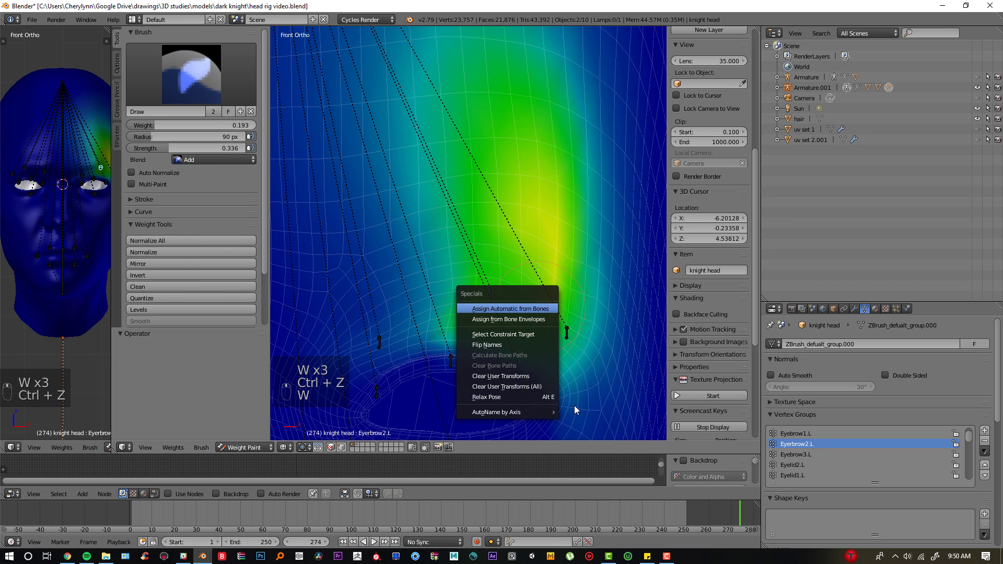
{"action": "left_click", "coordinate": [511, 309]}
Step: Switch the brush to Subtract blending, remove the Eyerbrow2.L weight around the left eyelid, and undo the last change
{"action": "scroll", "coordinate": [442, 227], "scroll_direction": "up", "scroll_amount": 3}
{"action": "left_click", "coordinate": [215, 160]}
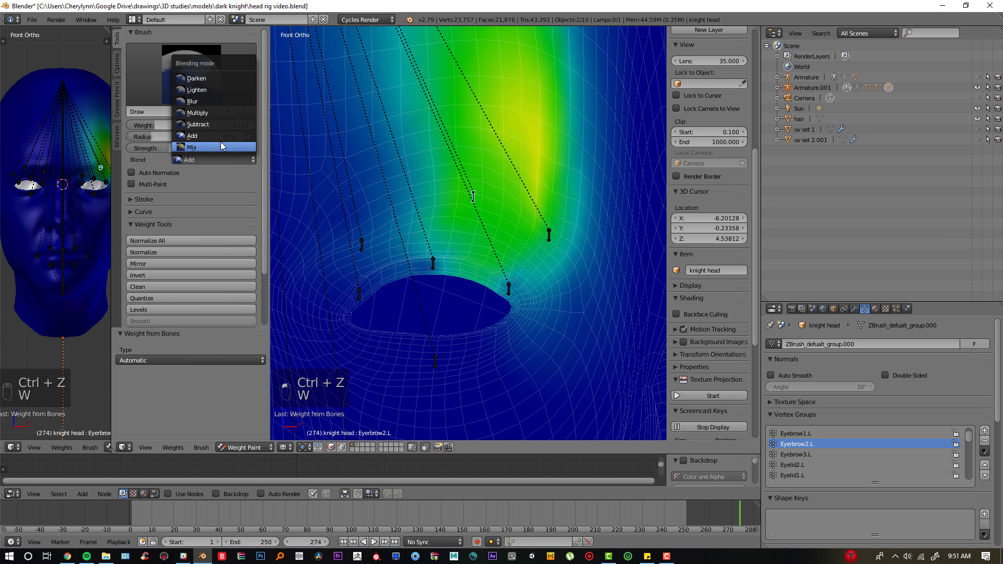
{"action": "left_click", "coordinate": [207, 160]}
{"action": "left_click", "coordinate": [209, 124]}
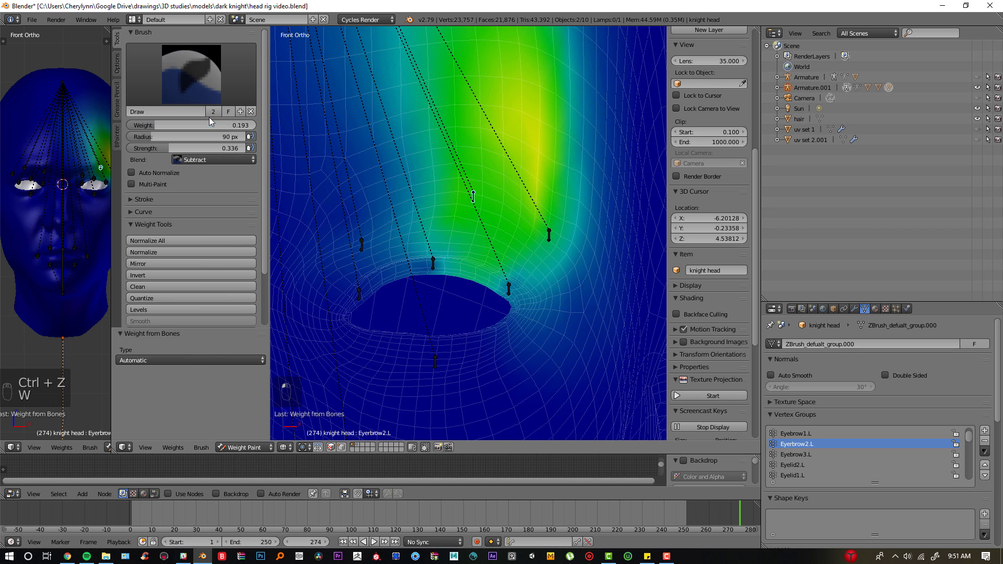
{"action": "key", "text": "g"}
{"action": "key", "text": "ctrl+z"}
{"action": "scroll", "coordinate": [438, 40], "scroll_direction": "down", "scroll_amount": 3}
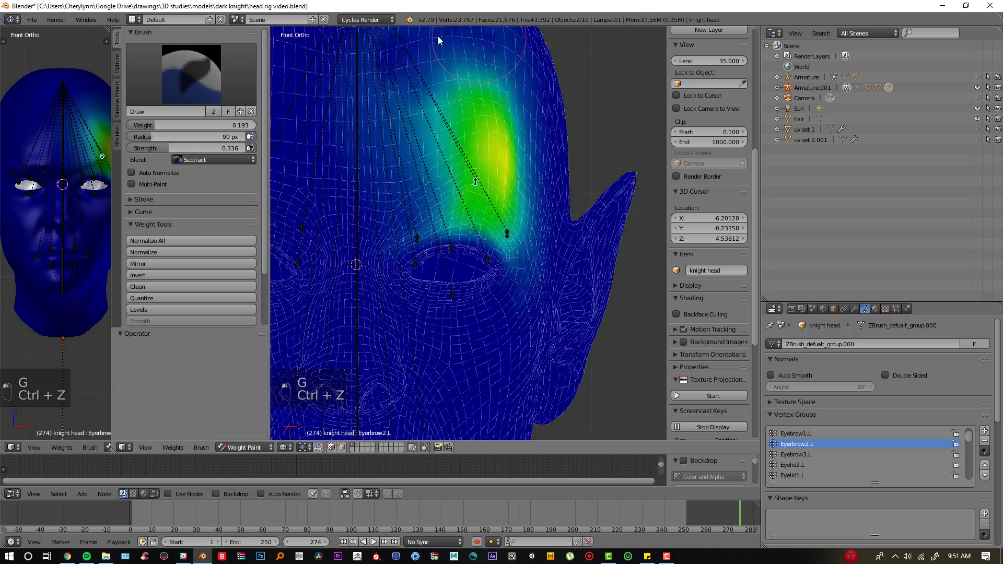
Step: Test the Eyerbrow2.L bone's deformation with trial moves, undo them, and clear its pose location and rotation
{"action": "scroll", "coordinate": [439, 41], "scroll_direction": "down", "scroll_amount": 3}
{"action": "key", "text": "g"}
{"action": "key", "text": "ctrl+z"}
{"action": "key", "text": "ctrl+z"}
{"action": "scroll", "coordinate": [386, 183], "scroll_direction": "up", "scroll_amount": 3}
{"action": "key", "text": "g"}
{"action": "key", "text": "ctrl+z"}
{"action": "right_click", "coordinate": [501, 195]}
{"action": "key", "text": "g"}
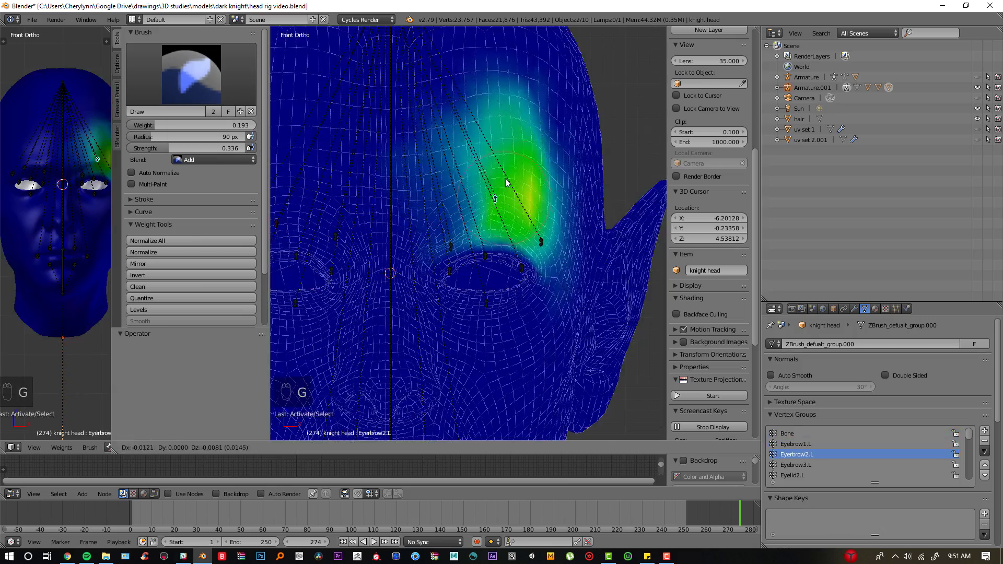
{"action": "key", "text": "ctrl+z"}
{"action": "key", "text": "ctrl+z"}
{"action": "key", "text": "alt+g"}
{"action": "key", "text": "alt+r"}
Step: Select the Eyebrow3.L bone, test it with trial moves, and undo the latest changes
{"action": "right_click", "coordinate": [576, 246]}
{"action": "key", "text": "KP_1"}
{"action": "key", "text": "g"}
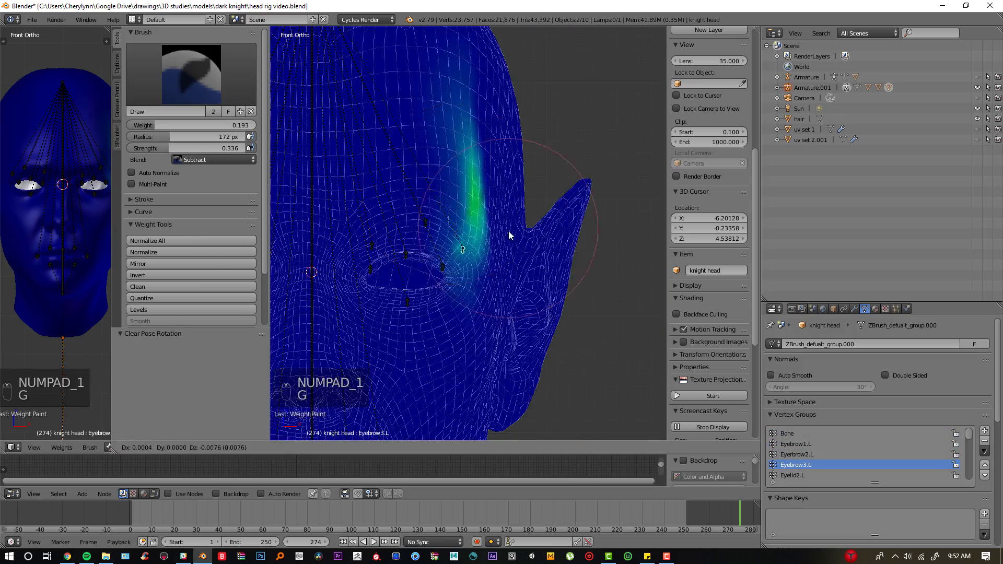
{"action": "key", "text": "g"}
{"action": "key", "text": "ctrl+z"}
{"action": "key", "text": "ctrl+z"}
{"action": "key", "text": "ctrl+z"}
{"action": "key", "text": "ctrl+z"}
{"action": "key", "text": "ctrl+z"}
{"action": "key", "text": "ctrl+z"}
{"action": "key", "text": "ctrl+z"}
{"action": "key", "text": "ctrl+z"}
{"action": "key", "text": "ctrl+z"}
{"action": "key", "text": "ctrl+z"}
{"action": "key", "text": "ctrl+z"}
{"action": "key", "text": "ctrl+z"}
{"action": "key", "text": "ctrl+z"}
{"action": "key", "text": "ctrl+z"}
{"action": "key", "text": "ctrl+z"}
{"action": "key", "text": "ctrl+z"}
Step: Reduce the Eyebrow3.L weight around the left temple with an 81 px Subtract brush, testing the bone with trial moves
{"action": "middle_click_drag", "start_coordinate": [431, 297], "coordinate": [430, 211]}
{"action": "key", "text": "g"}
{"action": "key", "text": "ctrl+z"}
{"action": "key", "text": "ctrl+z"}
{"action": "key", "text": "KP_1"}
{"action": "scroll", "coordinate": [521, 161], "scroll_direction": "down", "scroll_amount": 3}
{"action": "key", "text": "g"}
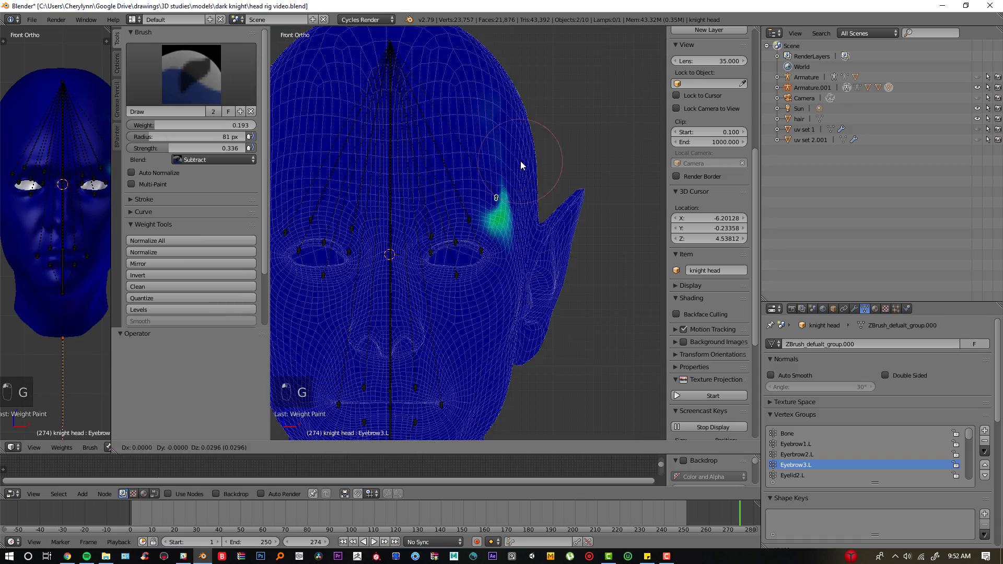
{"action": "middle_click_drag", "start_coordinate": [520, 161], "coordinate": [495, 174]}
{"action": "key", "text": "g"}
Step: Clear the pose rotation and location of all face bones, and undo a trial move
{"action": "key", "text": "alt+r"}
{"action": "key", "text": "alt+r"}
{"action": "key", "text": "alt+g"}
{"action": "key", "text": "a"}
{"action": "key", "text": "a"}
{"action": "key", "text": "a"}
{"action": "key", "text": "g"}
{"action": "key", "text": "ctrl+z"}
{"action": "key", "text": "KP_1"}
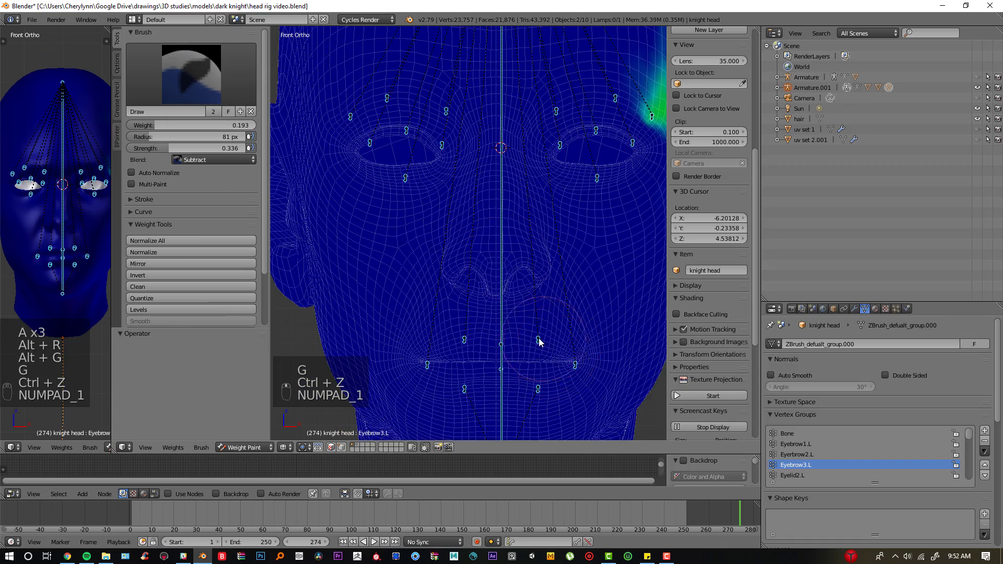
Step: Subtract the Upperlip.L weight from the nose, the opposite cheek and below the left eye, undoing the test moves
{"action": "key", "text": "ctrl+z"}
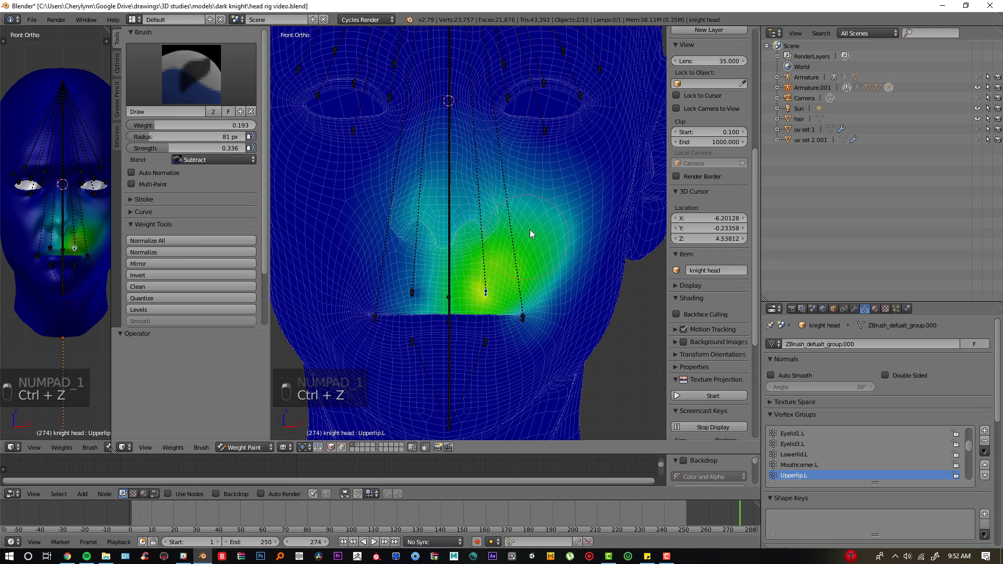
{"action": "key", "text": "g"}
{"action": "key", "text": "ctrl+z"}
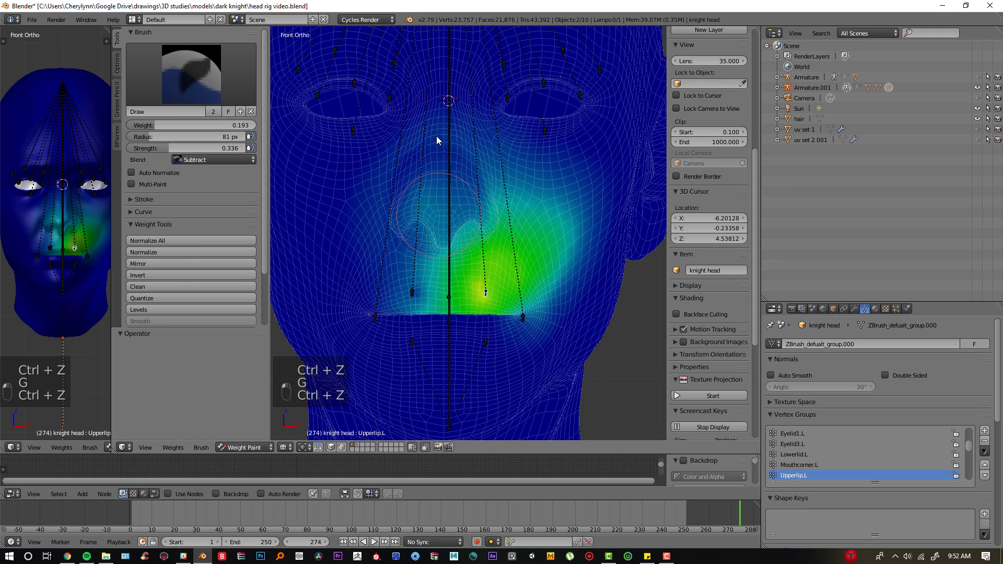
{"action": "mouse_move", "coordinate": [437, 141]}
{"action": "left_mouse_down"}
{"action": "mouse_move", "coordinate": [356, 188]}
{"action": "mouse_move", "coordinate": [445, 212]}
{"action": "mouse_move", "coordinate": [400, 249]}
{"action": "mouse_move", "coordinate": [424, 265]}
{"action": "mouse_move", "coordinate": [478, 181]}
{"action": "mouse_move", "coordinate": [419, 158]}
{"action": "mouse_move", "coordinate": [497, 206]}
{"action": "mouse_move", "coordinate": [526, 210]}
{"action": "mouse_move", "coordinate": [488, 287]}
{"action": "mouse_move", "coordinate": [538, 230]}
{"action": "mouse_move", "coordinate": [451, 193]}
{"action": "left_mouse_up"}
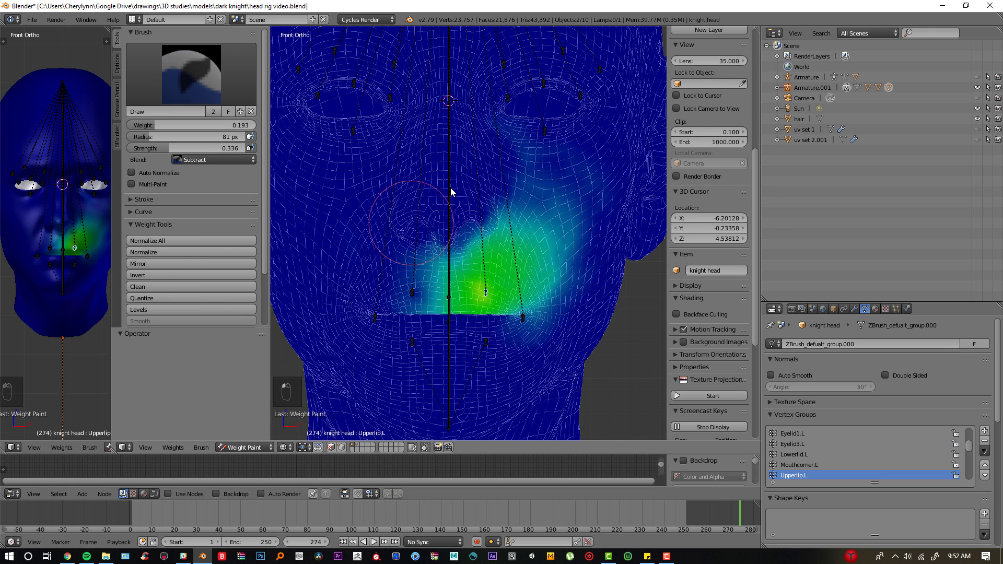
{"action": "key", "text": "g"}
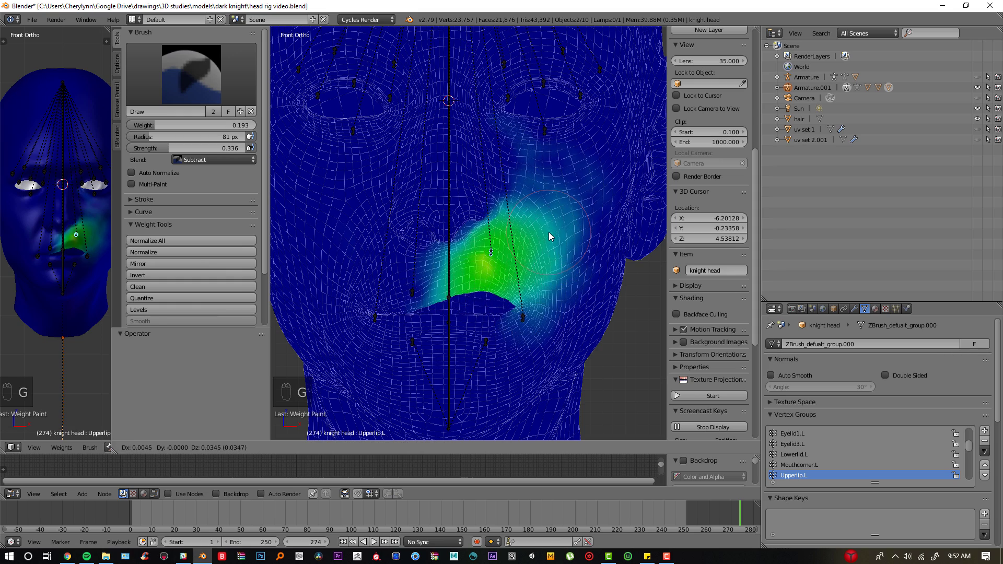
{"action": "right_click", "coordinate": [546, 277]}
{"action": "key", "text": "ctrl+z"}
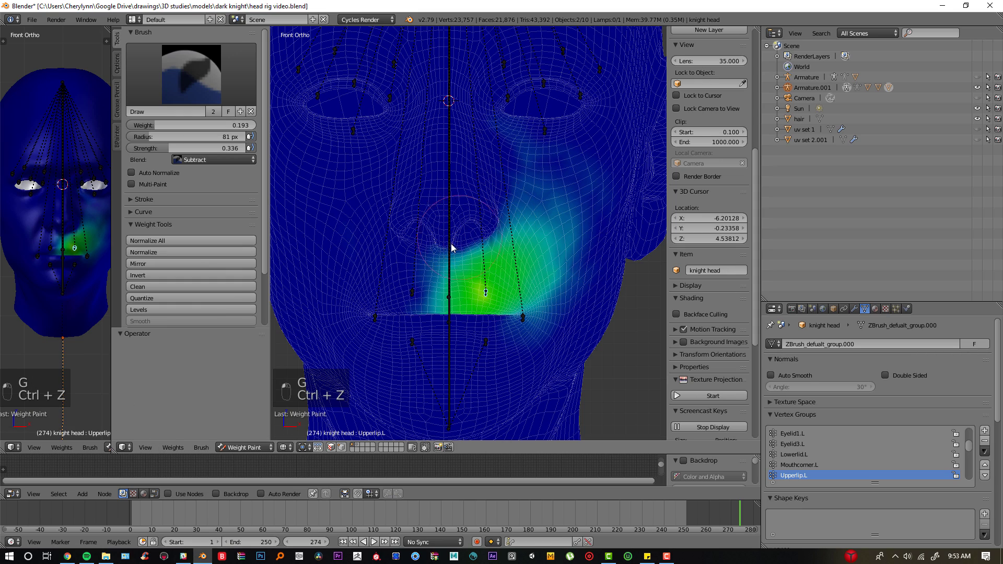
{"action": "key", "text": "ctrl+z"}
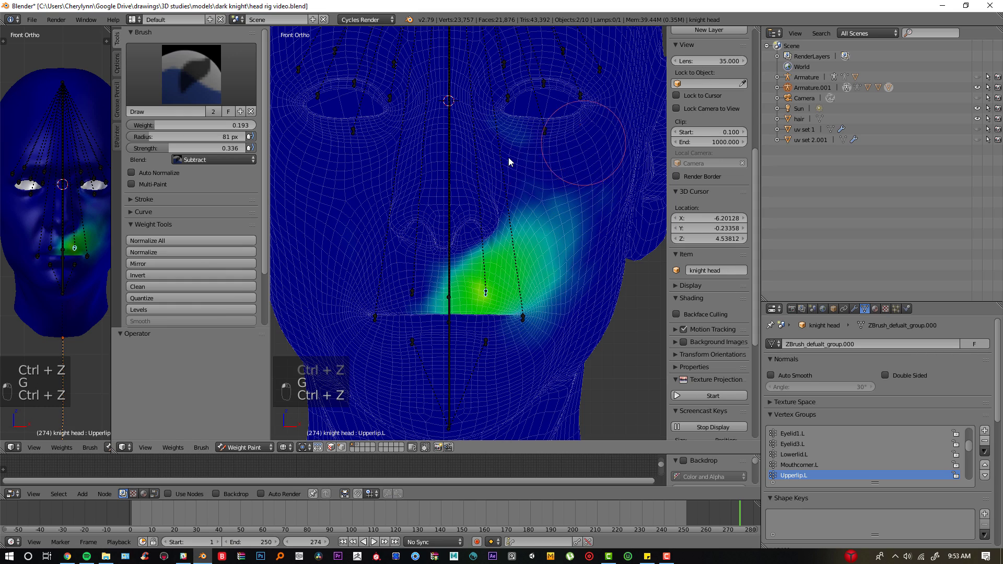
Step: Switch the brush to Add blending and strengthen the Upperlip.L weight between the nostril and left mouth corner, undoing the test moves
{"action": "left_click", "coordinate": [190, 159]}
{"action": "left_click", "coordinate": [199, 137]}
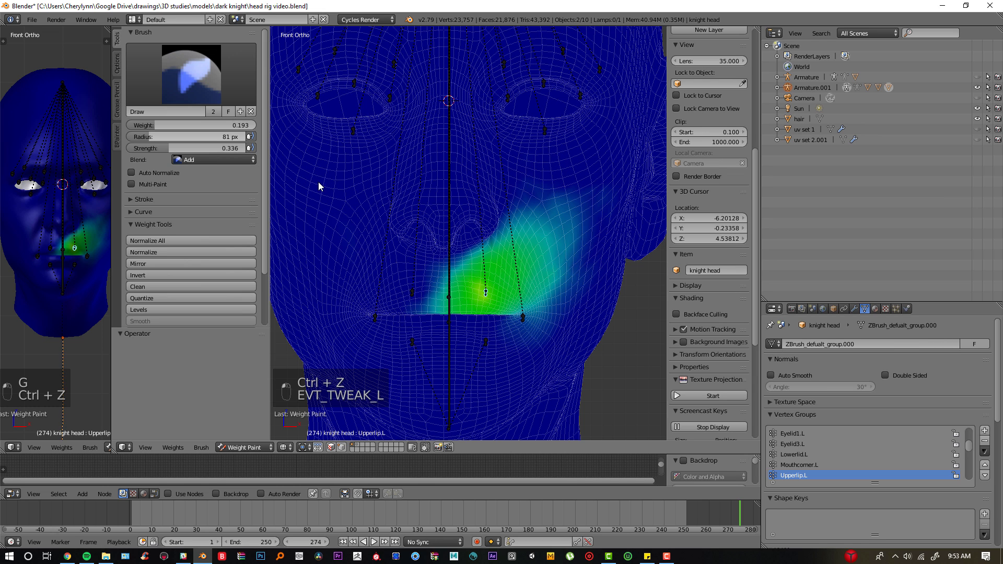
{"action": "key", "text": "g"}
{"action": "left_click", "coordinate": [478, 284]}
{"action": "key", "text": "ctrl+z"}
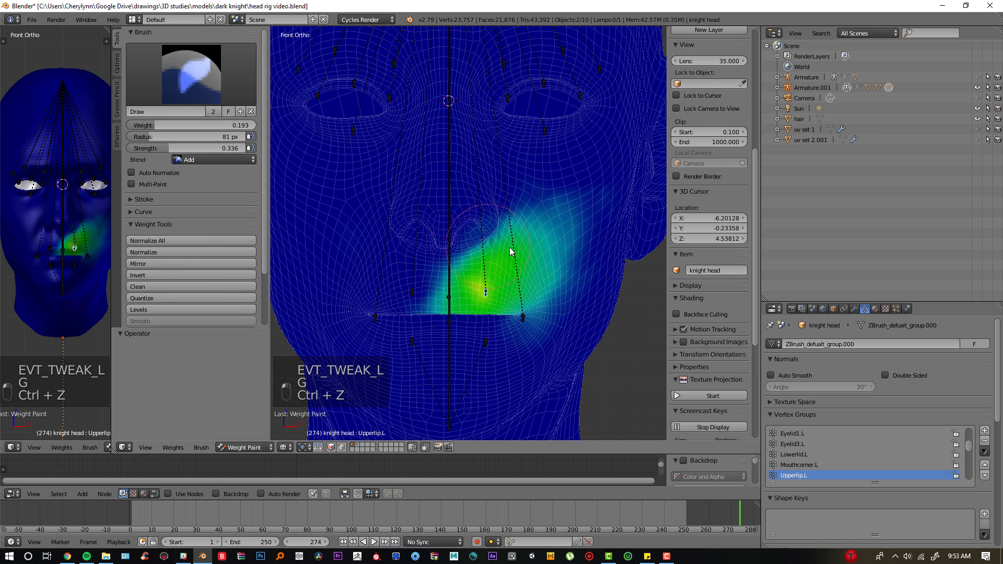
{"action": "key", "text": "ctrl+z"}
{"action": "key", "text": "g"}
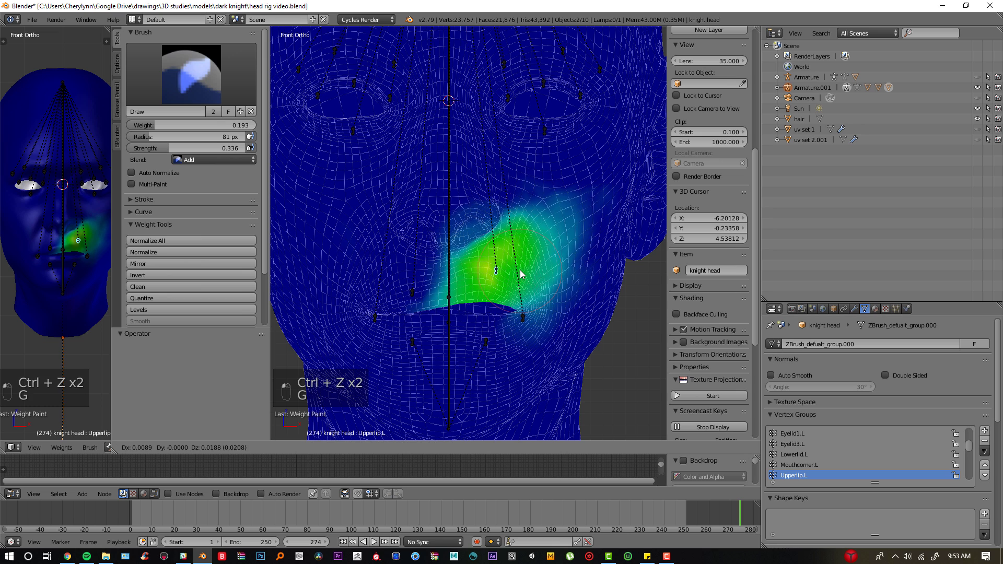
{"action": "left_click", "coordinate": [518, 264]}
{"action": "key", "text": "ctrl+z"}
Step: Switch the brush to Subtract blending, trim the Upperlip.L weight beside the nostril, and undo the test move
{"action": "left_click", "coordinate": [224, 158]}
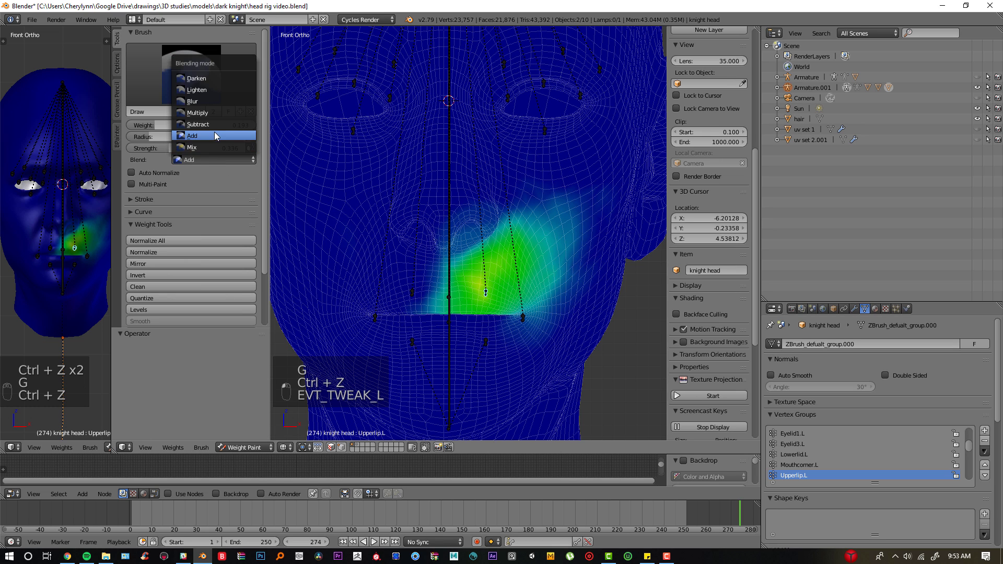
{"action": "left_click", "coordinate": [198, 124]}
{"action": "left_click_drag", "start_coordinate": [482, 226], "coordinate": [403, 271]}
{"action": "key", "text": "ctrl+z"}
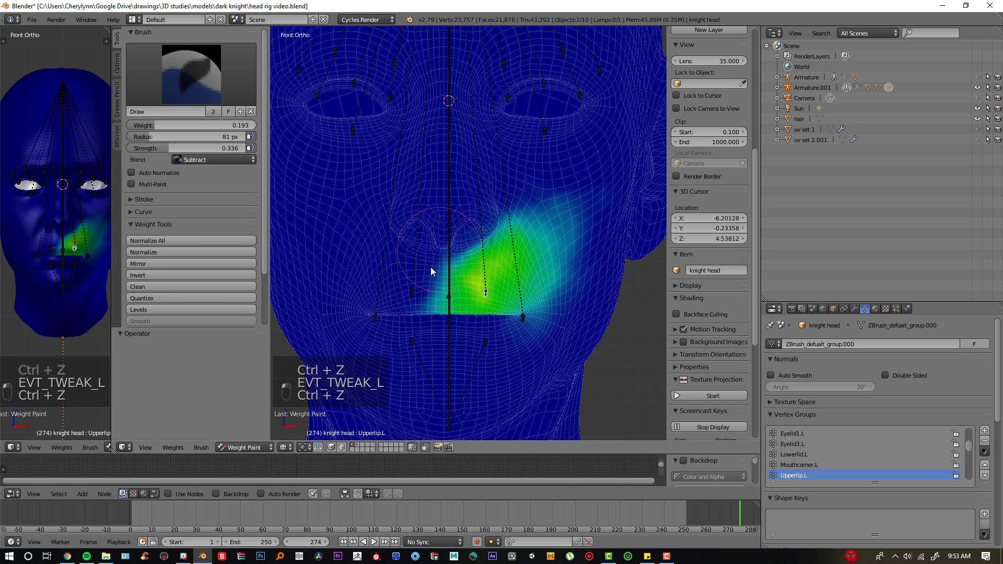
{"action": "key", "text": "g"}
{"action": "key", "text": "ctrl+z"}
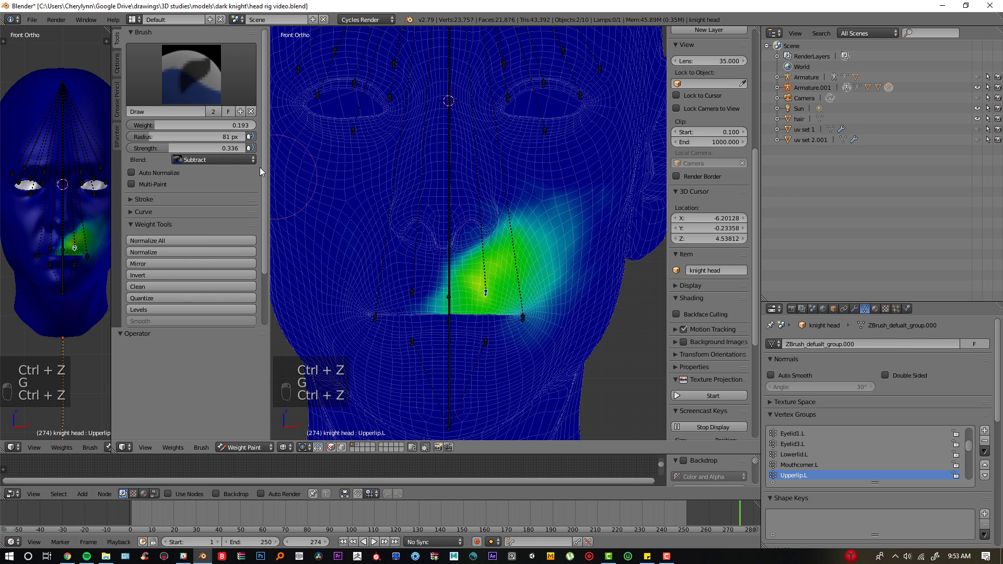
Step: Switch back to Add blending, extend the Upperlip.L weight up the cheek to the left lower eyelid, and test-move the bone
{"action": "left_click", "coordinate": [215, 160]}
{"action": "left_click", "coordinate": [222, 139]}
{"action": "left_click_drag", "start_coordinate": [502, 241], "coordinate": [525, 195]}
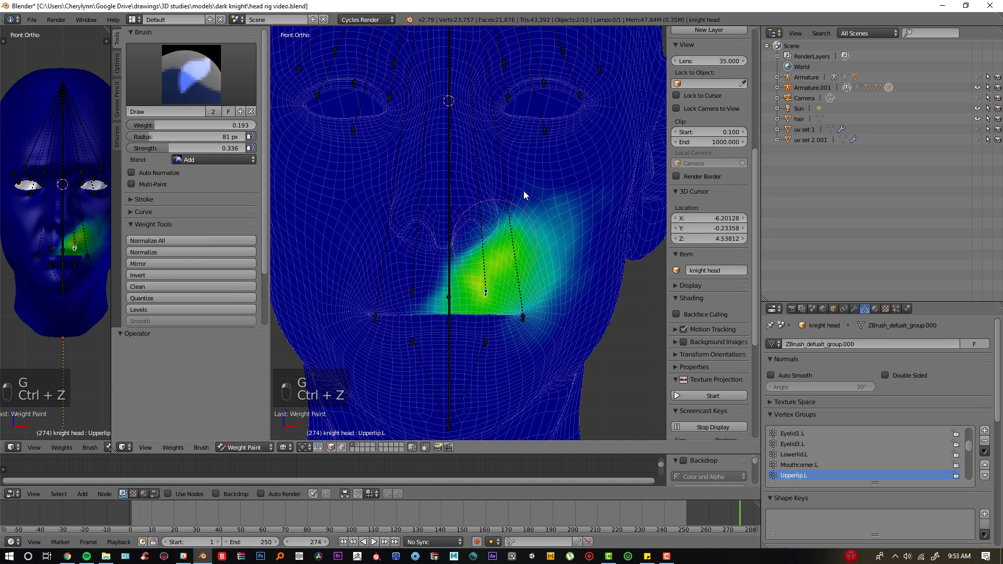
{"action": "mouse_move", "coordinate": [550, 130]}
{"action": "left_mouse_down"}
{"action": "mouse_move", "coordinate": [540, 152]}
{"action": "mouse_move", "coordinate": [574, 167]}
{"action": "mouse_move", "coordinate": [571, 183]}
{"action": "mouse_move", "coordinate": [578, 171]}
{"action": "left_mouse_up"}
{"action": "key", "text": "g"}
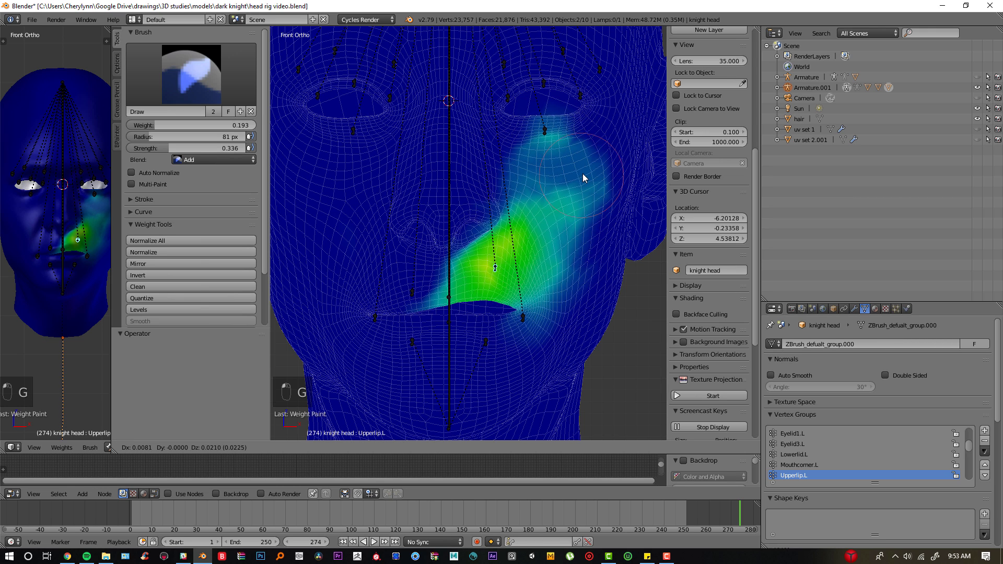
{"action": "left_click", "coordinate": [583, 170]}
Step: Clear the pose rotation and location of every bone in the face rig
{"action": "key", "text": "alt+r"}
{"action": "key", "text": "alt+r"}
{"action": "key", "text": "alt+r"}
{"action": "key", "text": "alt+r"}
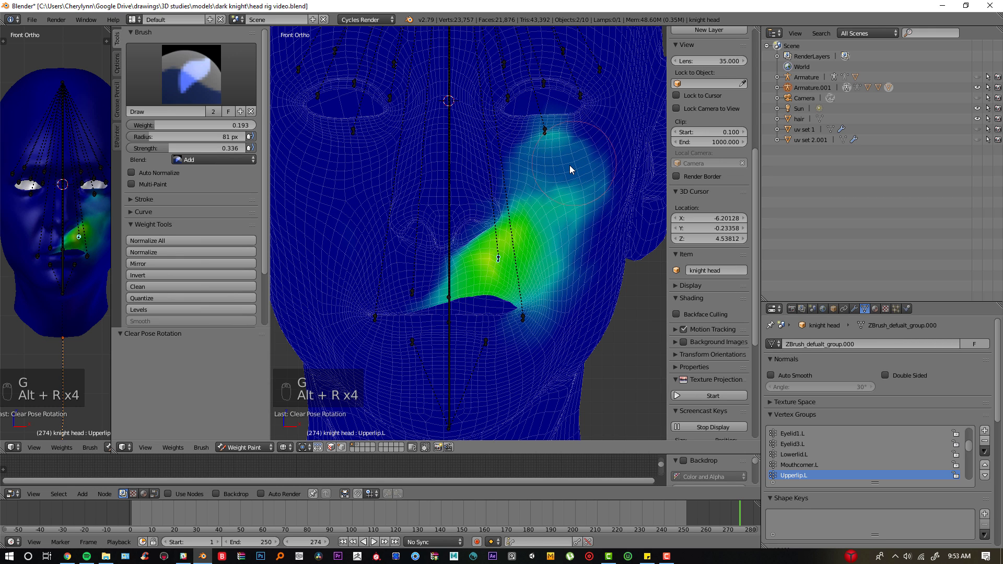
{"action": "key", "text": "a"}
{"action": "key", "text": "a"}
{"action": "key", "text": "a"}
{"action": "key", "text": "alt+r"}
{"action": "key", "text": "alt+g"}
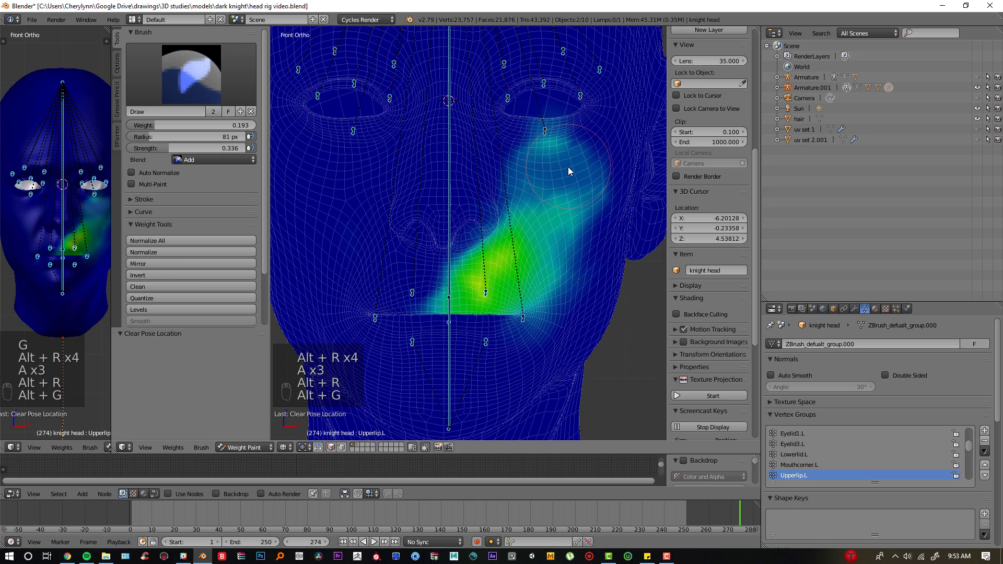
Step: Select the Upperlip.L bone and test its cheek deformation with small up and down moves
{"action": "right_click", "coordinate": [485, 291]}
{"action": "key", "text": "g"}
{"action": "left_click", "coordinate": [494, 285]}
{"action": "key", "text": "g"}
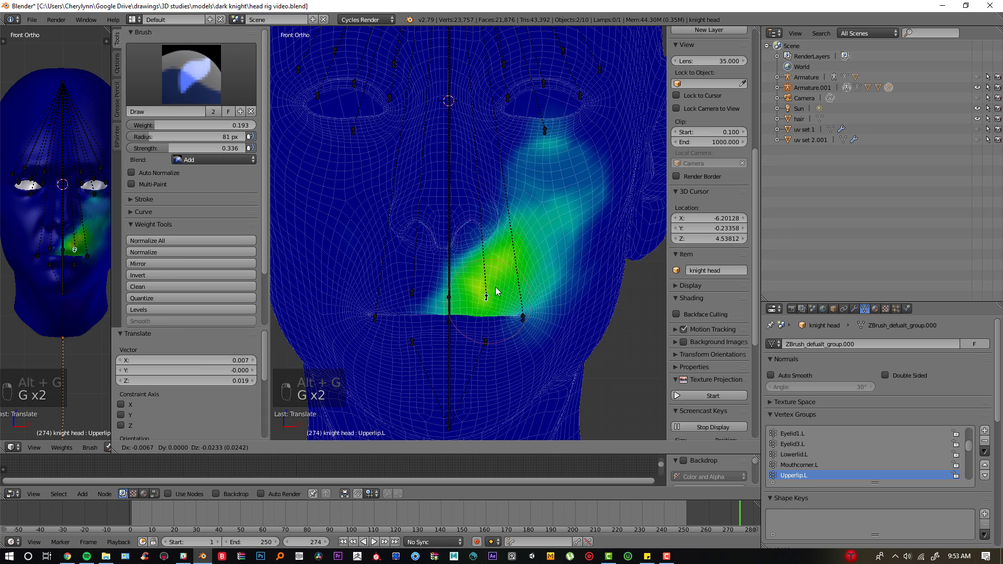
{"action": "left_click", "coordinate": [499, 285]}
Step: Try subtracting Upperlip.L weight below the left eye, and undo the strokes and test moves
{"action": "left_click", "coordinate": [214, 159]}
{"action": "left_click", "coordinate": [214, 149]}
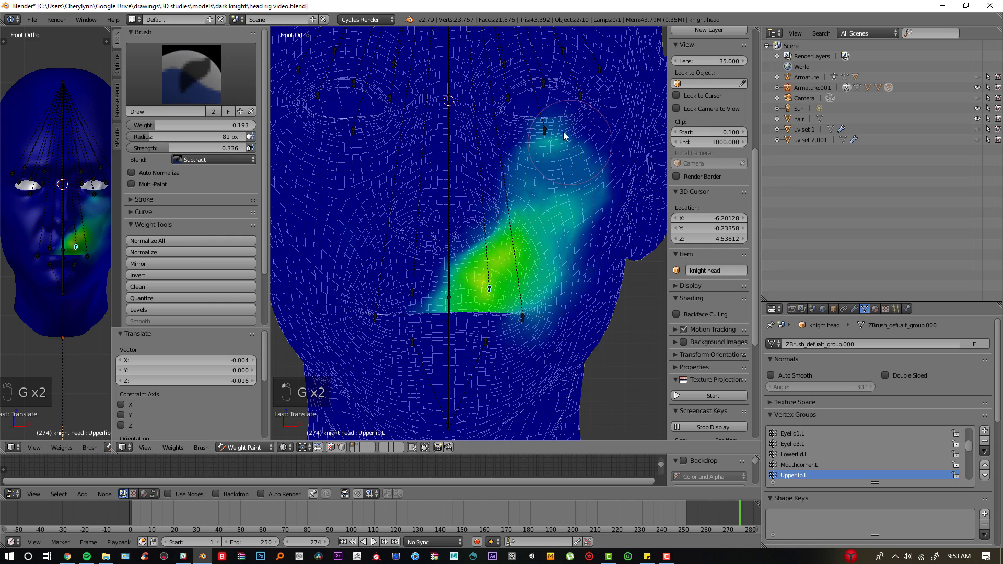
{"action": "key", "text": "g"}
{"action": "left_click", "coordinate": [543, 155]}
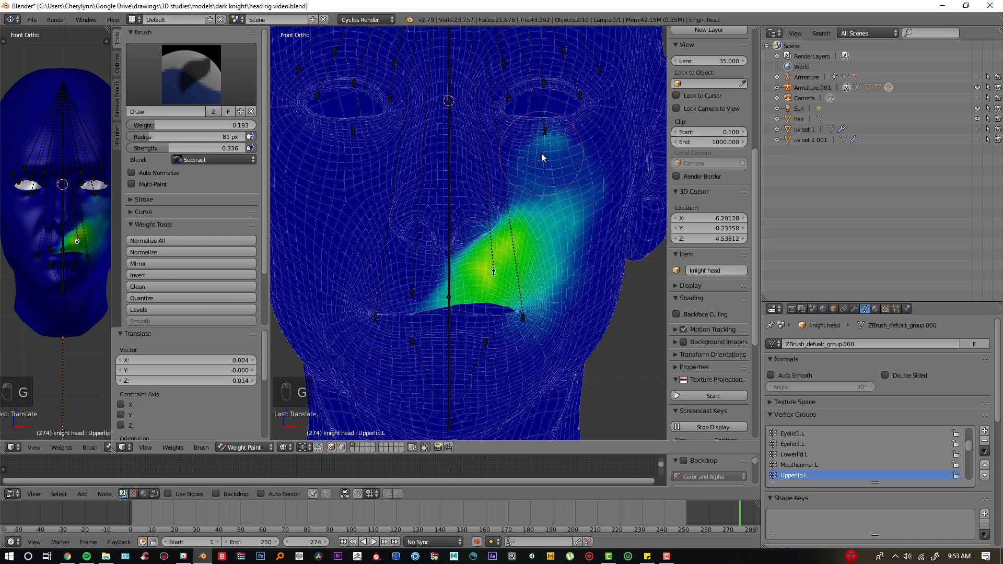
{"action": "key", "text": "g"}
{"action": "key", "text": "ctrl+z"}
{"action": "key", "text": "ctrl+z"}
{"action": "key", "text": "ctrl+z"}
{"action": "key", "text": "ctrl+z"}
{"action": "key", "text": "ctrl+z"}
{"action": "key", "text": "ctrl+z"}
{"action": "key", "text": "ctrl+z"}
{"action": "key", "text": "ctrl+z"}
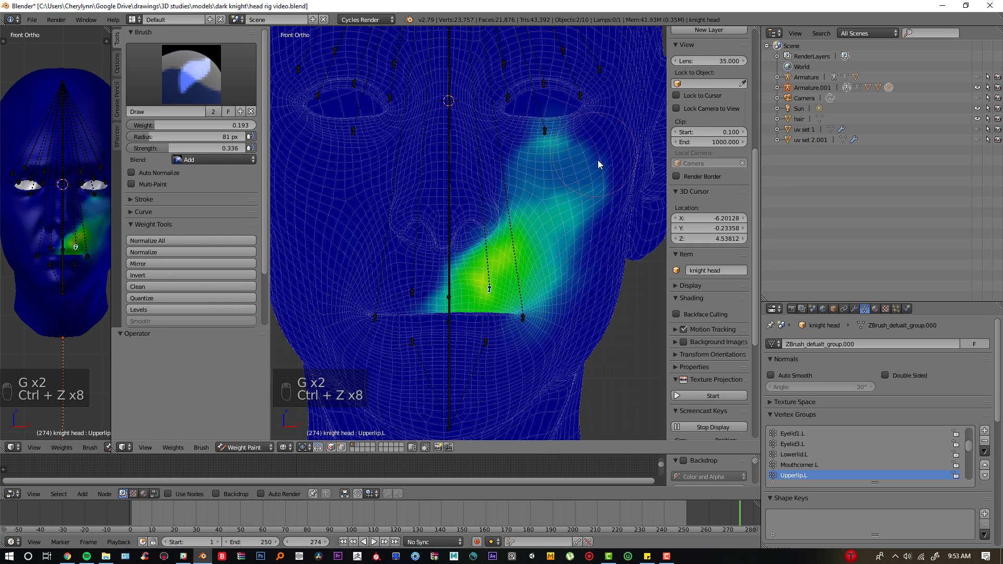
{"action": "key", "text": "ctrl+z"}
{"action": "key", "text": "ctrl+z"}
{"action": "key", "text": "ctrl+z"}
Step: Raise the Upperlip.L bone by about 0.008 in X and 0.021 in Z
{"action": "key", "text": "g"}
{"action": "left_click", "coordinate": [587, 179]}
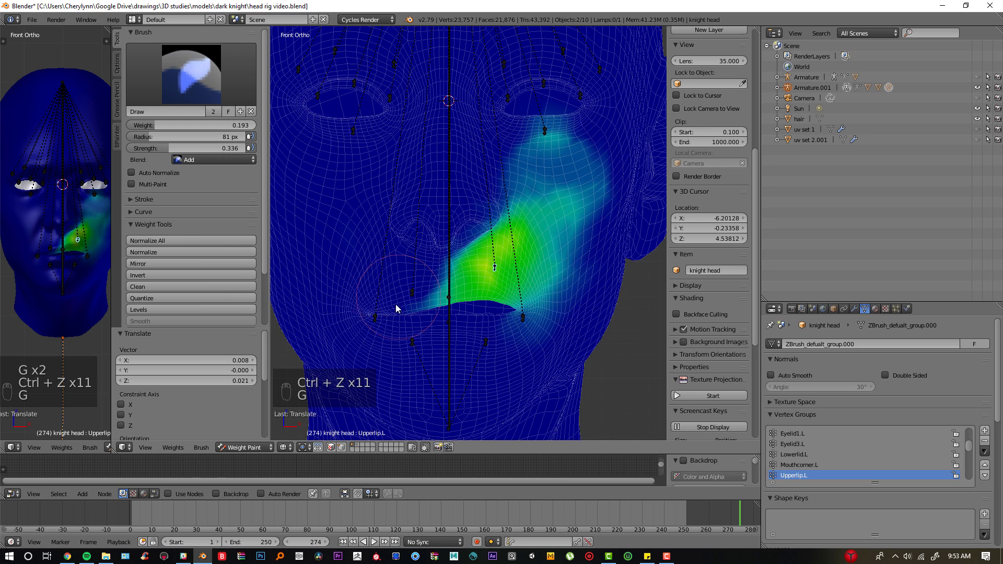
Step: Select the Upperlip.R bone, remove its weight around the nose with Subtract blending, and undo the latest changes
{"action": "right_click", "coordinate": [414, 293]}
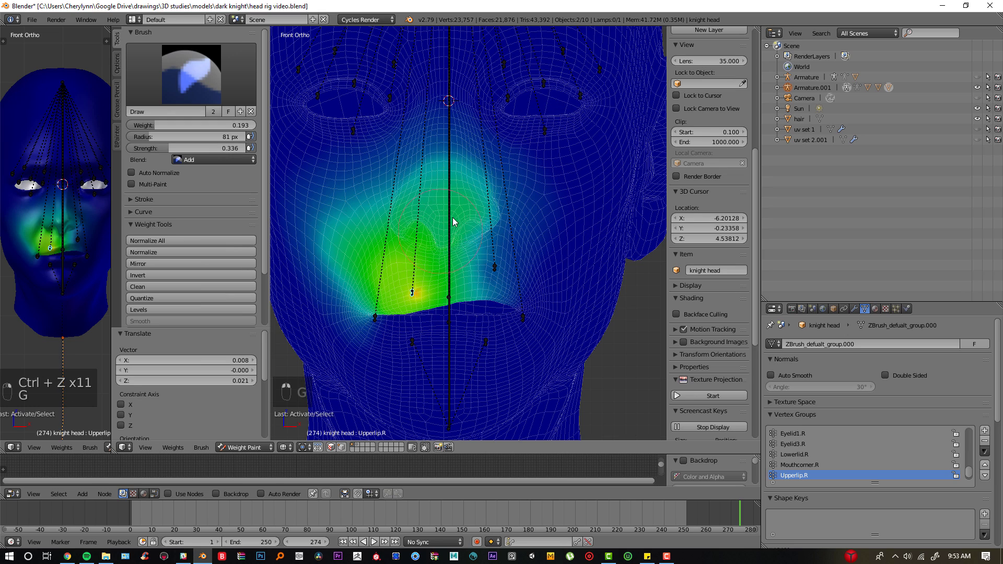
{"action": "key", "text": "ctrl+z"}
{"action": "left_click", "coordinate": [210, 160]}
{"action": "left_click", "coordinate": [209, 126]}
{"action": "mouse_move", "coordinate": [492, 209]}
{"action": "left_mouse_down"}
{"action": "mouse_move", "coordinate": [399, 172]}
{"action": "mouse_move", "coordinate": [444, 220]}
{"action": "mouse_move", "coordinate": [455, 286]}
{"action": "left_mouse_up"}
{"action": "key", "text": "g"}
{"action": "key", "text": "ctrl+z"}
{"action": "key", "text": "ctrl+z"}
{"action": "key", "text": "ctrl+z"}
{"action": "key", "text": "ctrl+z"}
{"action": "key", "text": "ctrl+z"}
Step: Raise the Upperlip.R bone and subtract its weight across the nose, undoing the last change
{"action": "key", "text": "g"}
{"action": "left_click", "coordinate": [402, 241]}
{"action": "key", "text": "w"}
{"action": "key", "text": "g"}
{"action": "left_click", "coordinate": [436, 195]}
{"action": "left_click_drag", "start_coordinate": [437, 195], "coordinate": [421, 197]}
{"action": "key", "text": "g"}
{"action": "key", "text": "ctrl+z"}
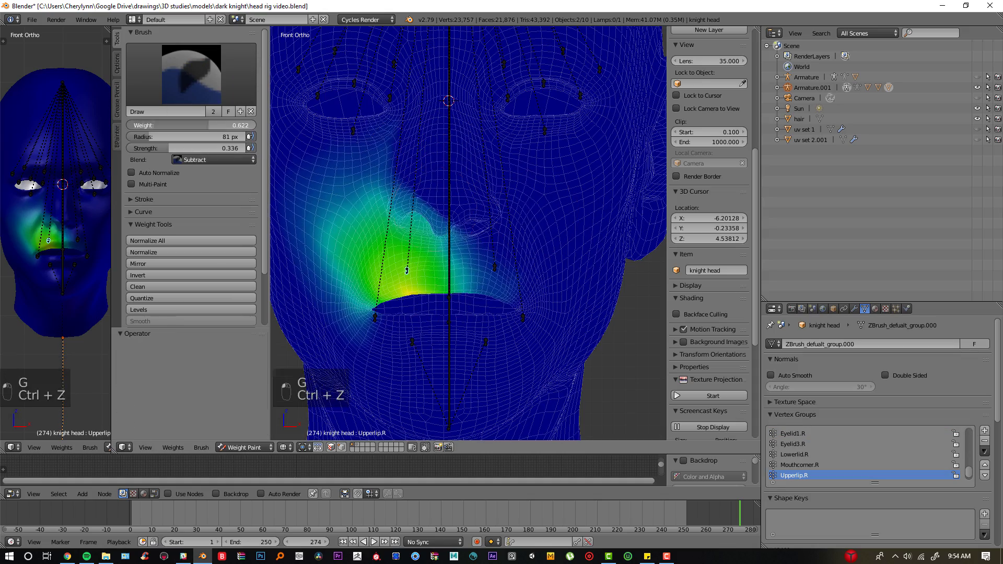
Step: Test the Upperlip.R bone with further moves, and undo the latest changes
{"action": "key", "text": "g"}
{"action": "key", "text": "g"}
{"action": "key", "text": "ctrl+z"}
{"action": "key", "text": "ctrl+z"}
{"action": "key", "text": "ctrl+z"}
{"action": "key", "text": "ctrl+z"}
{"action": "key", "text": "ctrl+z"}
{"action": "key", "text": "g"}
{"action": "key", "text": "g"}
Step: Select all bones and clear their pose rotation and location
{"action": "key", "text": "a"}
{"action": "key", "text": "a"}
{"action": "key", "text": "a"}
{"action": "key", "text": "alt+r"}
{"action": "key", "text": "alt+g"}
Step: Move Mouthcorner.R by about X -0.009, Z 0.019 and Mouthcorner.L by about X 0.011, Z 0.023 into a smile
{"action": "right_click", "coordinate": [390, 304]}
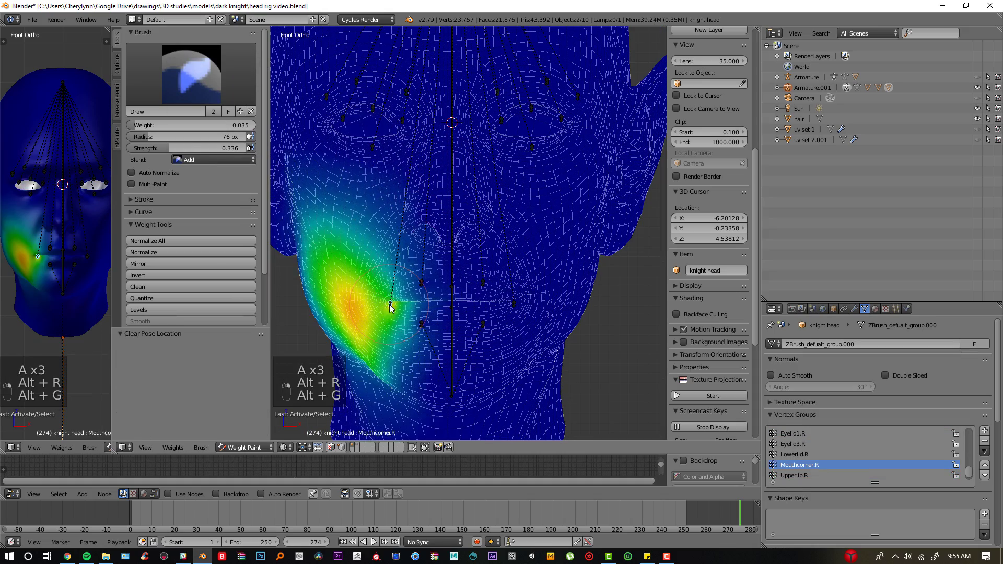
{"action": "key", "text": "g"}
{"action": "left_click", "coordinate": [378, 285]}
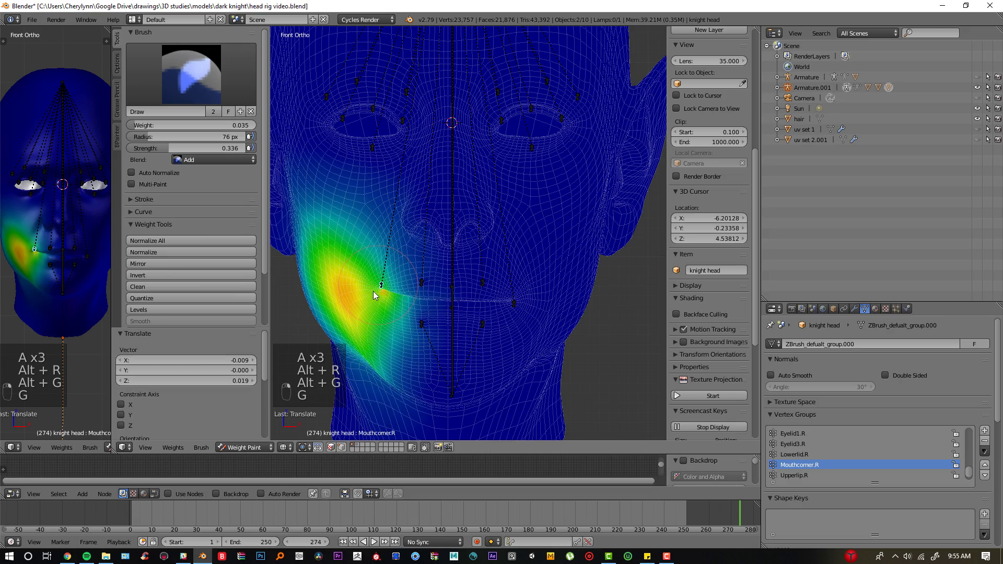
{"action": "right_click", "coordinate": [515, 303]}
{"action": "key", "text": "g"}
{"action": "key", "text": "g"}
{"action": "left_click", "coordinate": [529, 280]}
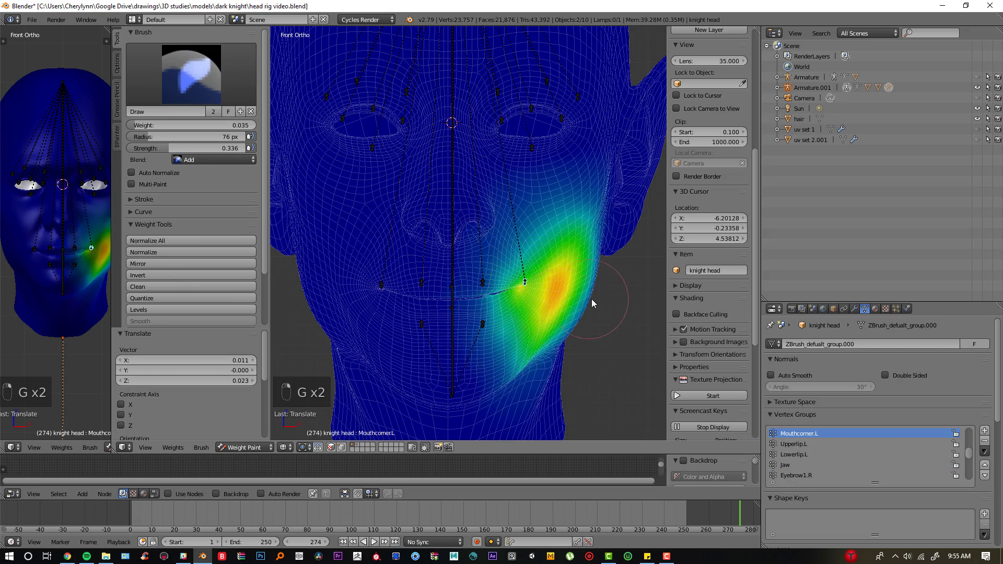
Step: Rotate the Jaw bone 15.7° around X to open the mouth, and cancel a further trial rotation
{"action": "middle_click_drag", "start_coordinate": [591, 299], "coordinate": [425, 353]}
{"action": "right_click", "coordinate": [437, 340]}
{"action": "key", "text": "r"}
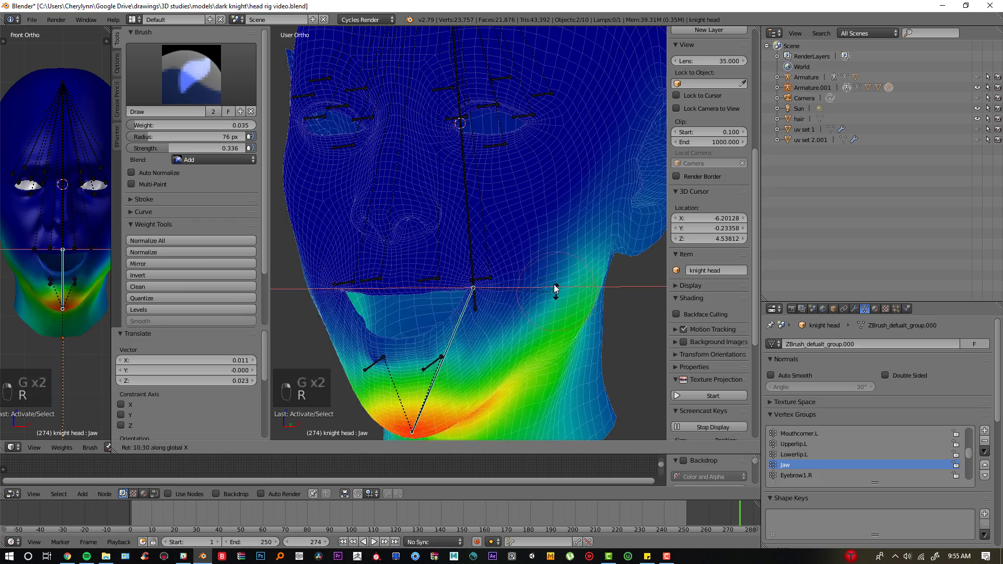
{"action": "left_click", "coordinate": [555, 289]}
{"action": "middle_click_drag", "start_coordinate": [555, 289], "coordinate": [578, 287]}
{"action": "key", "text": "r"}
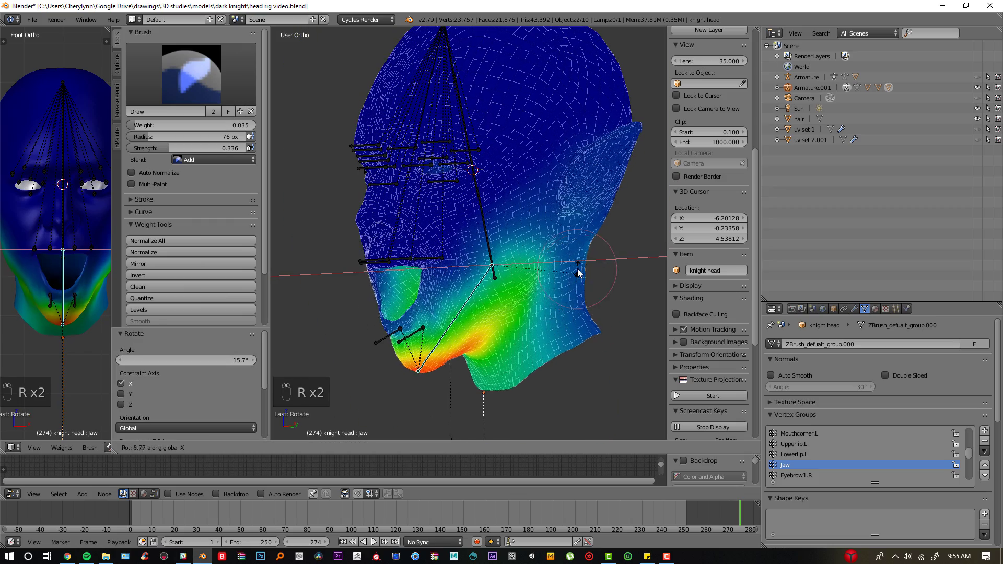
{"action": "right_click", "coordinate": [578, 273]}
{"action": "key", "text": "ctrl+z"}
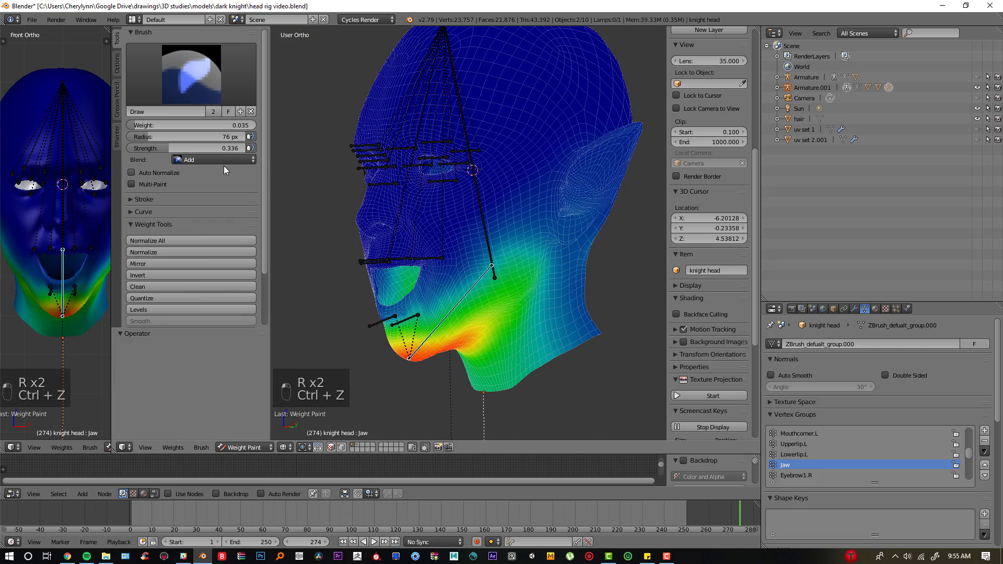
Step: Set the Draw brush to Subtract with weight 0.560 and erase the Jaw bone's influence from the neck and back of the head
{"action": "left_click", "coordinate": [224, 163]}
{"action": "left_click", "coordinate": [224, 139]}
{"action": "middle_click_drag", "start_coordinate": [595, 300], "coordinate": [578, 312]}
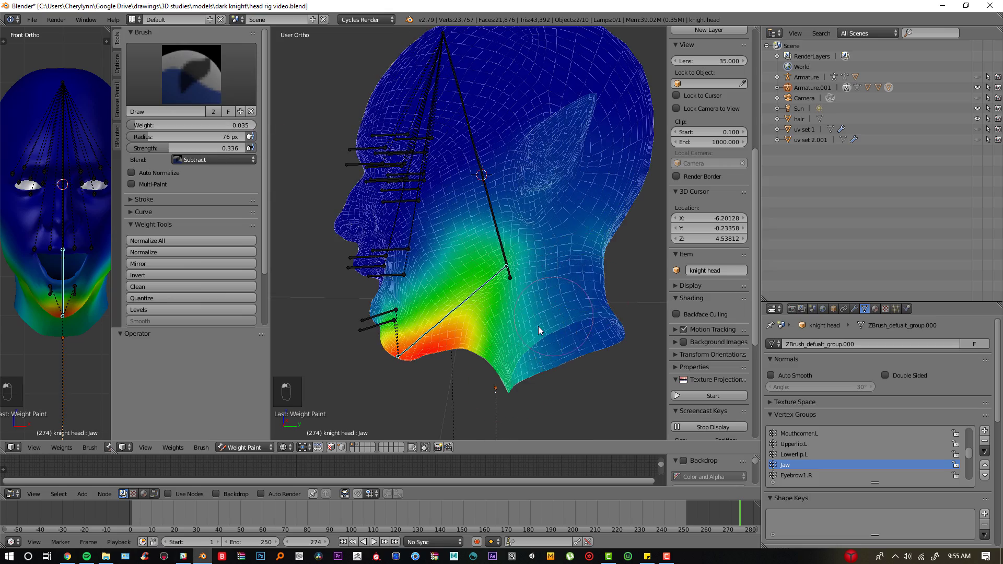
{"action": "key", "text": "KP_3"}
{"action": "left_click_drag", "start_coordinate": [141, 125], "coordinate": [209, 126]}
{"action": "mouse_move", "coordinate": [544, 319]}
{"action": "left_mouse_down"}
{"action": "mouse_move", "coordinate": [605, 264]}
{"action": "mouse_move", "coordinate": [533, 340]}
{"action": "left_mouse_up"}
{"action": "middle_click_drag", "start_coordinate": [366, 324], "coordinate": [426, 348]}
{"action": "left_click_drag", "start_coordinate": [427, 347], "coordinate": [386, 314]}
{"action": "middle_click_drag", "start_coordinate": [386, 262], "coordinate": [358, 108]}
{"action": "middle_click_drag", "start_coordinate": [601, 168], "coordinate": [520, 194]}
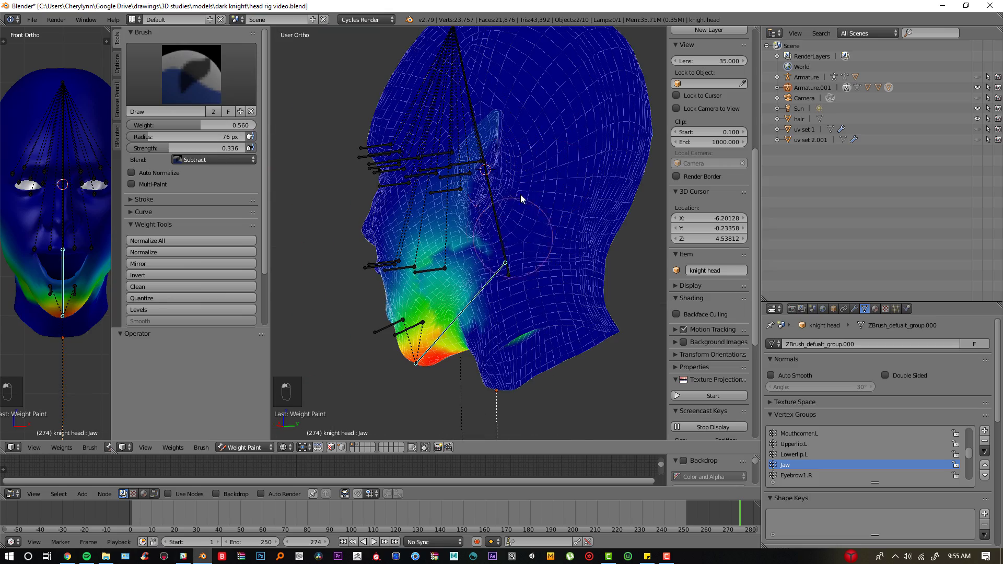
Step: Subtract stray Jaw weight around the ears and upper cheeks, setting the brush weight to 0.185 and the radius to 183 px
{"action": "left_click_drag", "start_coordinate": [486, 172], "coordinate": [460, 235]}
{"action": "middle_click_drag", "start_coordinate": [465, 219], "coordinate": [548, 211]}
{"action": "left_click_drag", "start_coordinate": [547, 211], "coordinate": [552, 170]}
{"action": "left_click_drag", "start_coordinate": [201, 126], "coordinate": [154, 125]}
{"action": "key", "text": "f"}
{"action": "left_click", "coordinate": [584, 205]}
{"action": "middle_click_drag", "start_coordinate": [366, 126], "coordinate": [453, 166]}
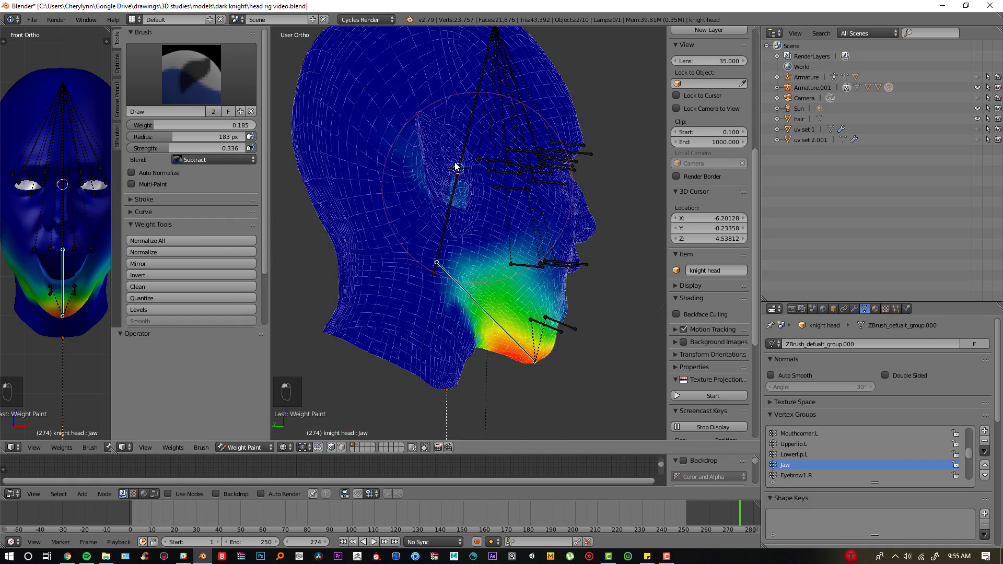
Step: Rotate the Jaw bone around X to nearly close the mouth, and set the brush to Add with a 54 px radius
{"action": "key", "text": "r"}
{"action": "key", "text": "x"}
{"action": "left_click", "coordinate": [629, 201]}
{"action": "left_click", "coordinate": [213, 160]}
{"action": "left_click", "coordinate": [209, 138]}
{"action": "left_click_drag", "start_coordinate": [208, 136], "coordinate": [187, 137]}
{"action": "mouse_move", "coordinate": [455, 324]}
{"action": "middle_mouse_down"}
{"action": "mouse_move", "coordinate": [425, 336]}
{"action": "mouse_move", "coordinate": [384, 329]}
{"action": "middle_mouse_up"}
{"action": "key", "text": "ctrl+z"}
{"action": "key", "text": "ctrl+z"}
{"action": "left_click_drag", "start_coordinate": [204, 137], "coordinate": [194, 137]}
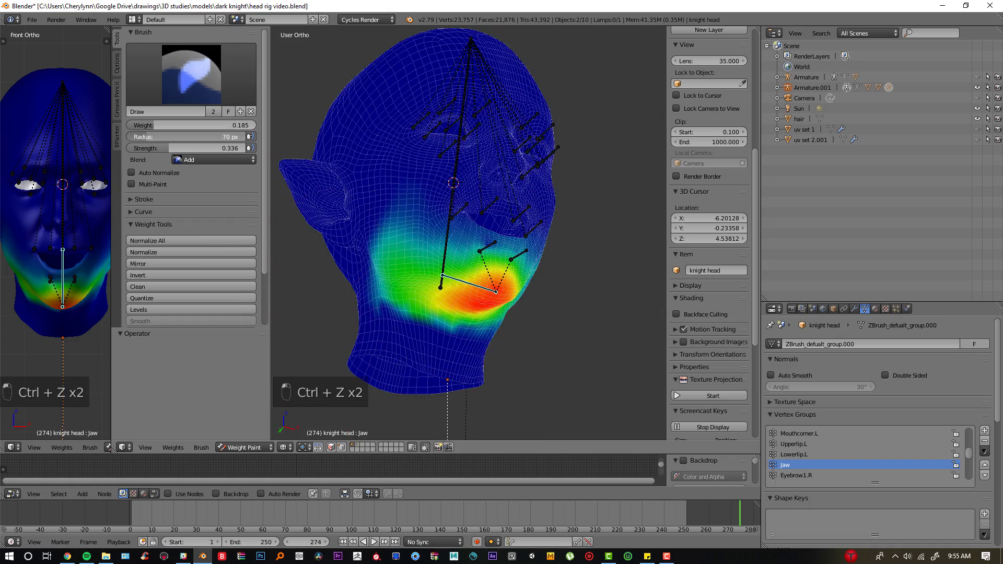
Step: Refine the Jaw weight below the jawline and on the upper neck, testing it by rotating the bone around X
{"action": "middle_click_drag", "start_coordinate": [407, 334], "coordinate": [486, 332]}
{"action": "key", "text": "r"}
{"action": "key", "text": "ctrl+z"}
{"action": "mouse_move", "coordinate": [433, 355]}
{"action": "middle_mouse_down"}
{"action": "mouse_move", "coordinate": [410, 365]}
{"action": "mouse_move", "coordinate": [369, 314]}
{"action": "middle_mouse_up"}
{"action": "key", "text": "ctrl+z"}
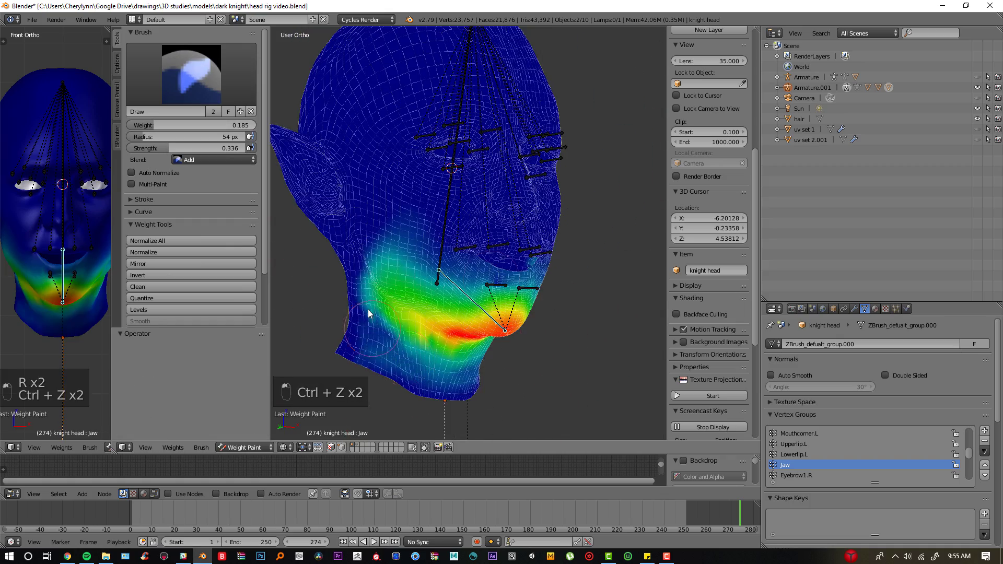
{"action": "key", "text": "r"}
{"action": "key", "text": "x"}
{"action": "left_click", "coordinate": [542, 330]}
Step: Rotate the Jaw bone -14° around X between brush blend changes, ending with the Draw brush set to Add
{"action": "left_click", "coordinate": [213, 160]}
{"action": "left_click", "coordinate": [209, 125]}
{"action": "key", "text": "r"}
{"action": "key", "text": "x"}
{"action": "mouse_move", "coordinate": [470, 224]}
{"action": "middle_mouse_down"}
{"action": "mouse_move", "coordinate": [335, 225]}
{"action": "mouse_move", "coordinate": [405, 240]}
{"action": "middle_mouse_up"}
{"action": "left_click", "coordinate": [214, 159]}
{"action": "left_click", "coordinate": [209, 138]}
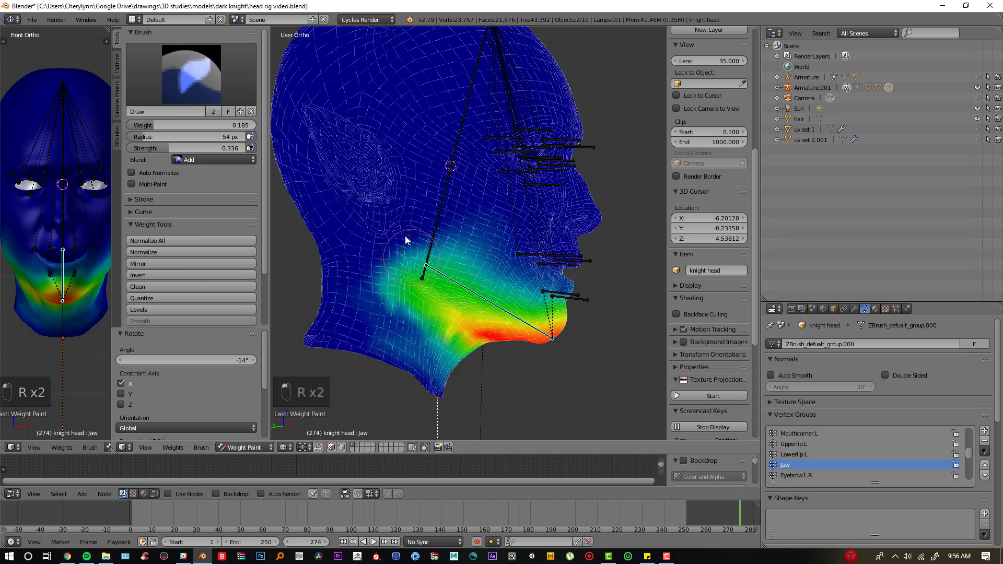
Step: Extend the Jaw weight from the jaw hinge toward the ear and rotate the Jaw bone about 20.8° around X to open the mouth
{"action": "middle_click_drag", "start_coordinate": [543, 235], "coordinate": [366, 238]}
{"action": "left_click_drag", "start_coordinate": [491, 251], "coordinate": [539, 245]}
{"action": "key", "text": "r"}
{"action": "key", "text": "x"}
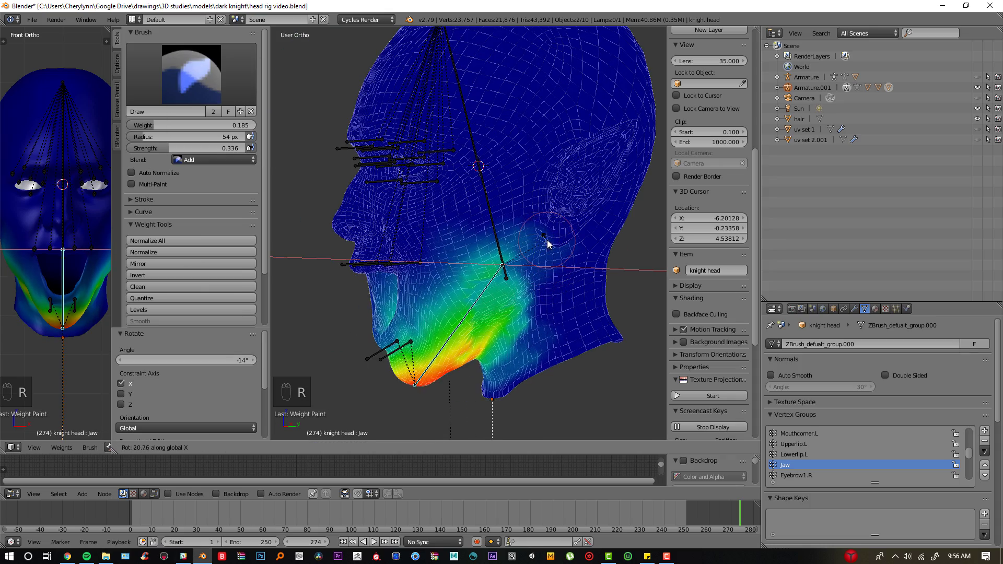
{"action": "left_click", "coordinate": [542, 235]}
Step: Select all bones from the front view and clear the opened jaw's pose rotation and location
{"action": "key", "text": "KP_1"}
{"action": "key", "text": "a"}
{"action": "key", "text": "a"}
{"action": "key", "text": "a"}
{"action": "key", "text": "a"}
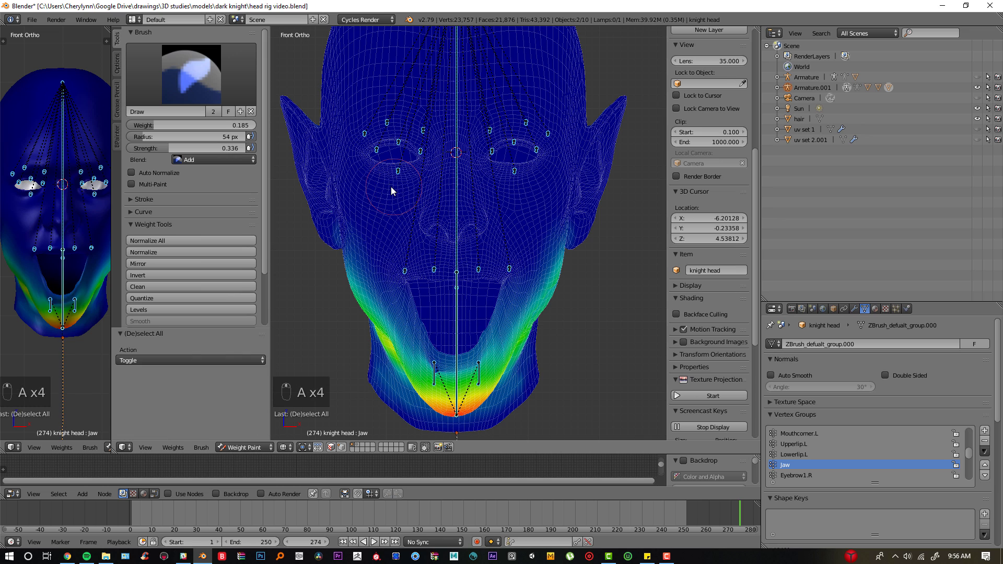
{"action": "key", "text": "alt+r"}
{"action": "key", "text": "alt+g"}
Step: Switch the knight head from weight painting to Object Mode and show the viewport in Material shading
{"action": "left_click", "coordinate": [272, 445]}
{"action": "left_click", "coordinate": [251, 404]}
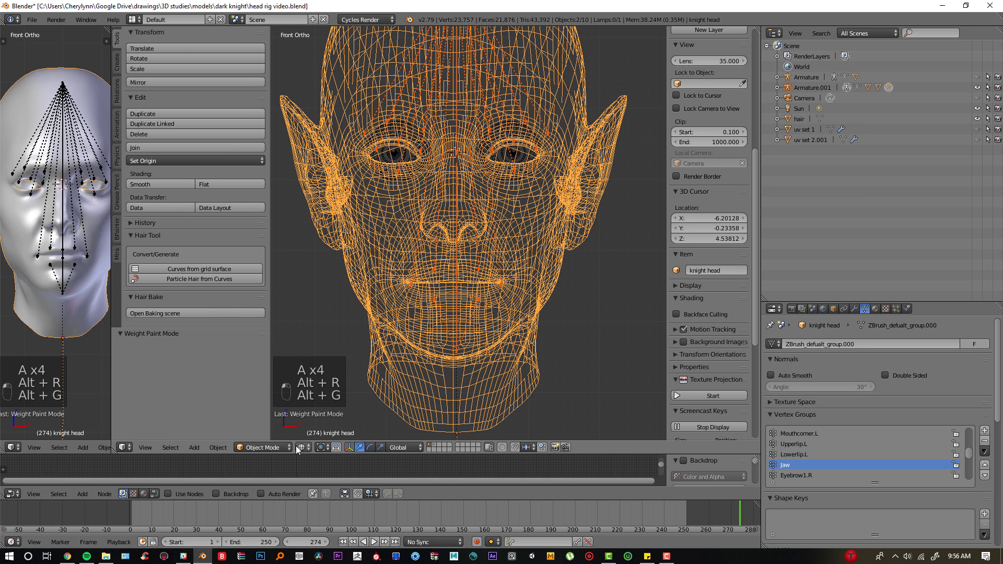
{"action": "left_click", "coordinate": [298, 448]}
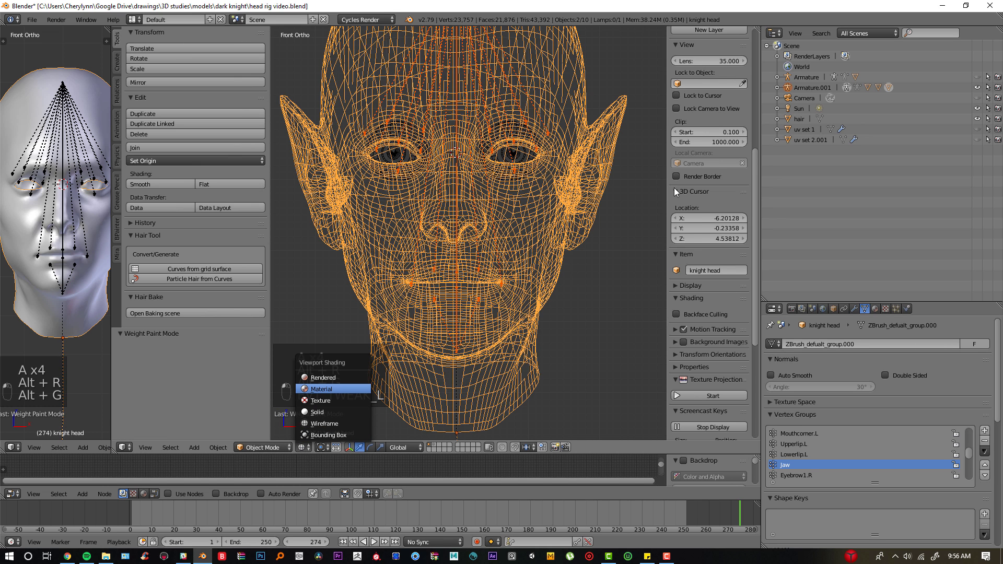
{"action": "middle_click_drag", "start_coordinate": [497, 222], "coordinate": [445, 227]}
Step: Test the Jaw bone on the textured head by rotating it 3.56° around X to open the mouth and back to close it
{"action": "right_click", "coordinate": [466, 286]}
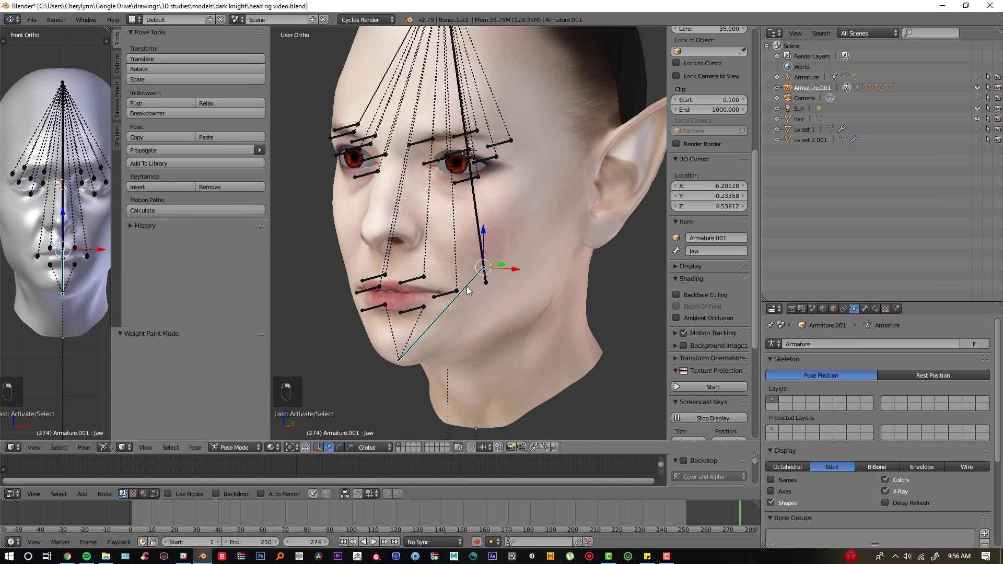
{"action": "key", "text": "r"}
{"action": "key", "text": "x"}
{"action": "left_click", "coordinate": [537, 259]}
{"action": "key", "text": "KP_1"}
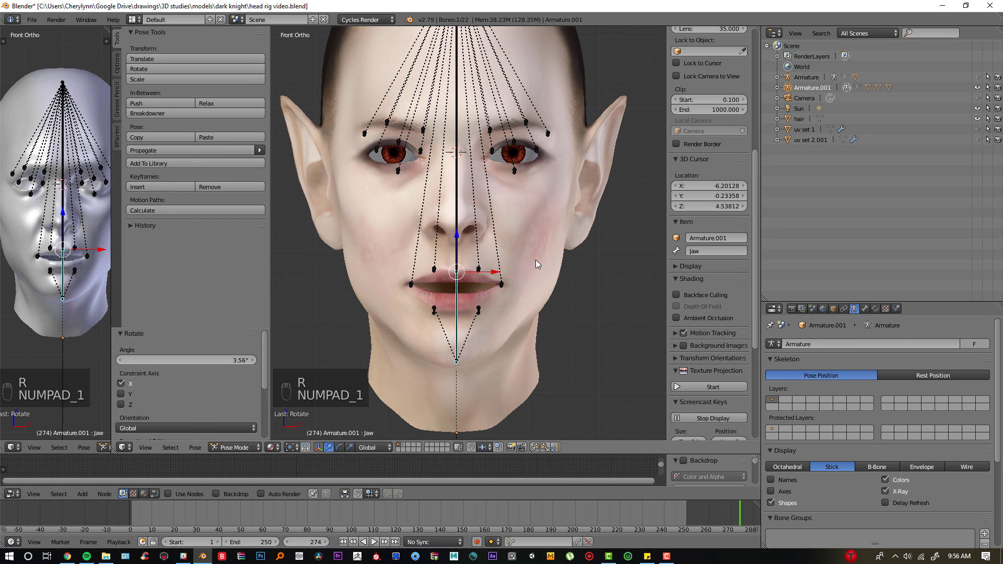
{"action": "key", "text": "r"}
{"action": "key", "text": "x"}
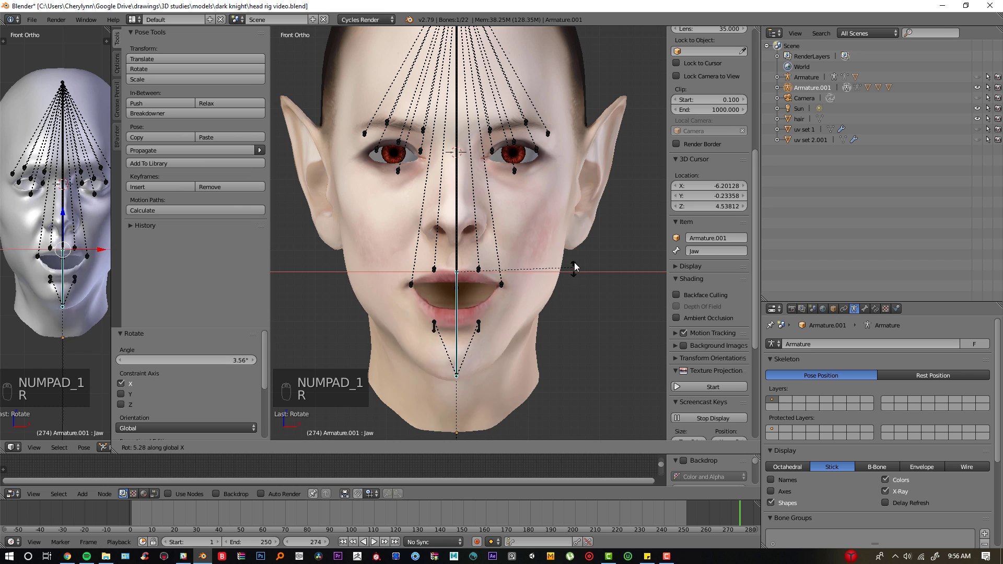
{"action": "left_click", "coordinate": [546, 252]}
Step: Test Mouthcorner.L with a move of about X 0.013, Z 0.036, and clear the pose of all bones
{"action": "right_click", "coordinate": [503, 279]}
{"action": "key", "text": "g"}
{"action": "left_click", "coordinate": [515, 265]}
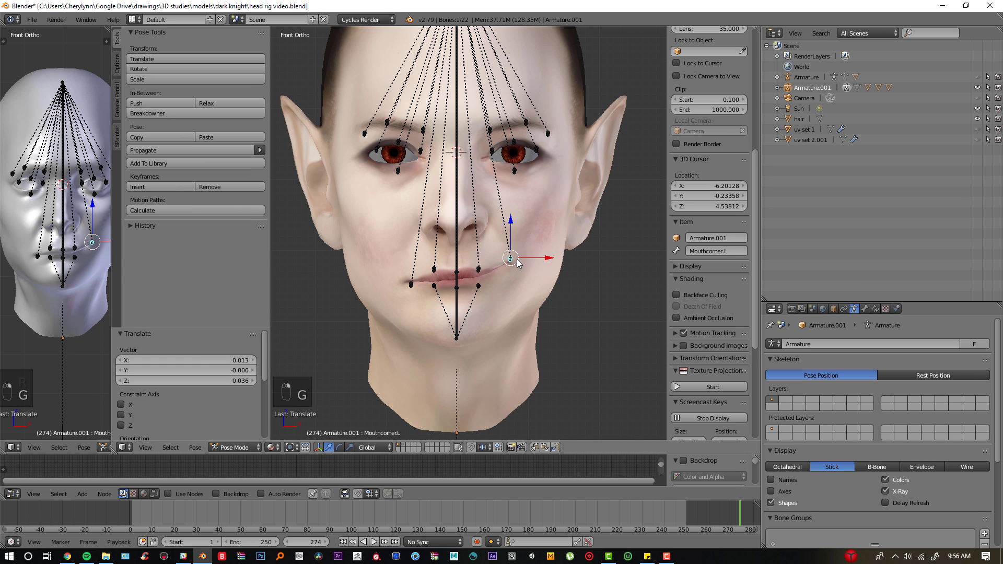
{"action": "key", "text": "a"}
{"action": "key", "text": "a"}
{"action": "key", "text": "a"}
{"action": "key", "text": "alt+r"}
{"action": "key", "text": "alt+g"}
Step: Move Mouthcorner.L by about X 0.007, Z 0.019 and Mouthcorner.R by about X -0.011, Z 0.014 into a slight smile
{"action": "right_click", "coordinate": [505, 282]}
{"action": "key", "text": "g"}
{"action": "left_click", "coordinate": [508, 274]}
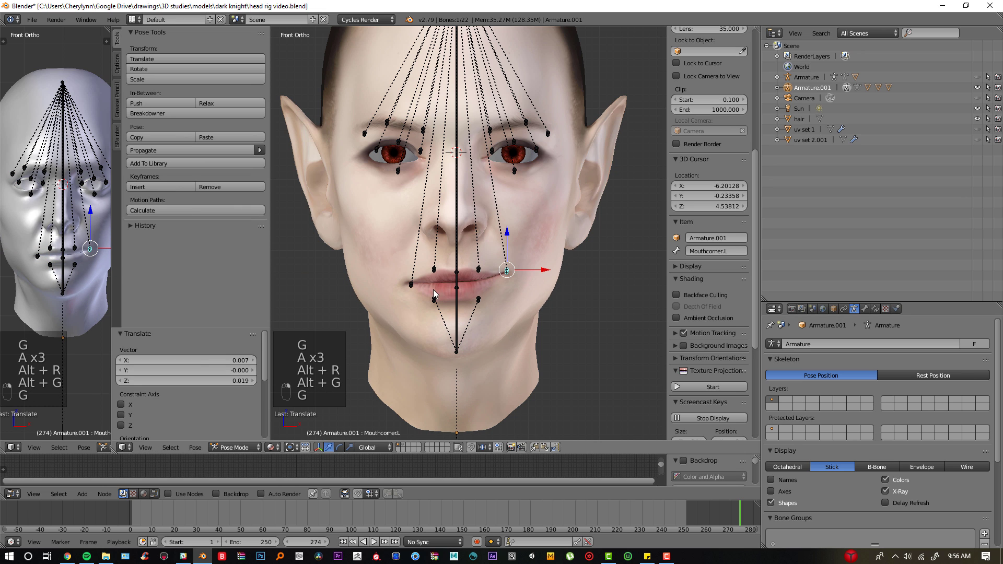
{"action": "right_click", "coordinate": [410, 285]}
{"action": "key", "text": "g"}
{"action": "left_click", "coordinate": [421, 282]}
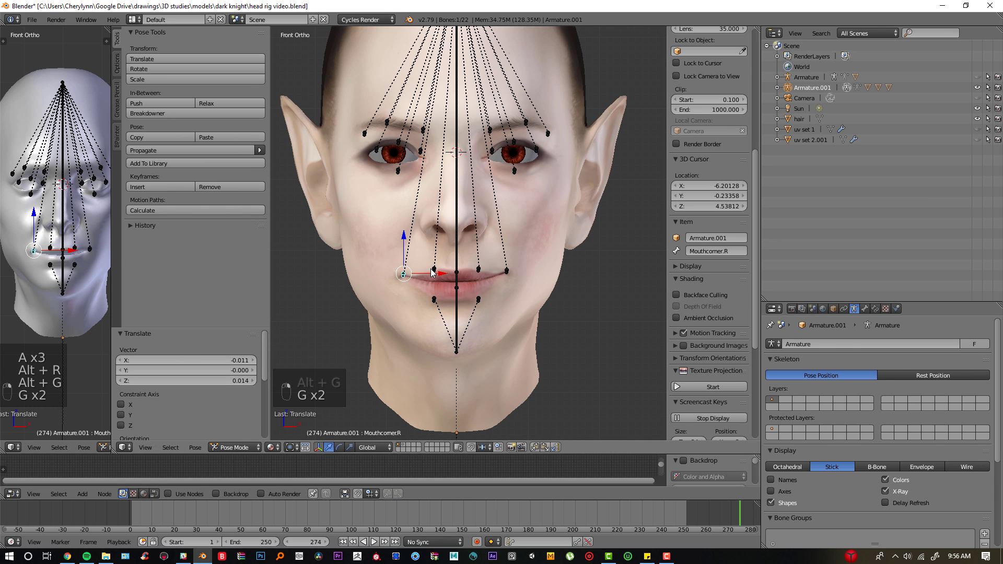
{"action": "key", "text": "g"}
{"action": "key", "text": "ctrl+z"}
Step: Raise the middle eyebrow bones Eyebrow2.L and Eyebrow2.R by about 0.018 and 0.017 in Z
{"action": "right_click", "coordinate": [526, 124]}
{"action": "key", "text": "g"}
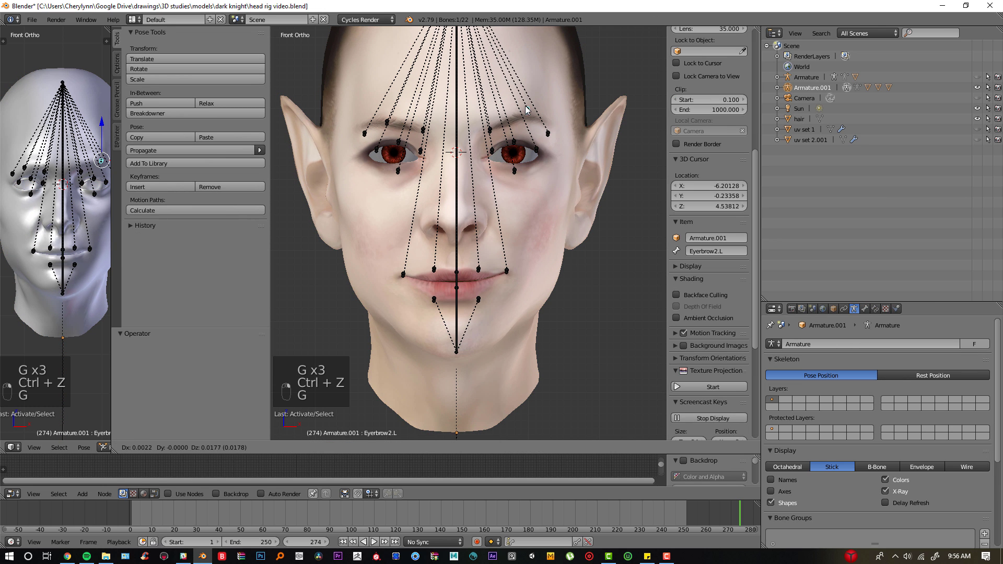
{"action": "left_click", "coordinate": [526, 108]}
{"action": "key", "text": "g"}
{"action": "left_click", "coordinate": [389, 120]}
{"action": "scroll", "coordinate": [437, 177], "scroll_direction": "up", "scroll_amount": 2}
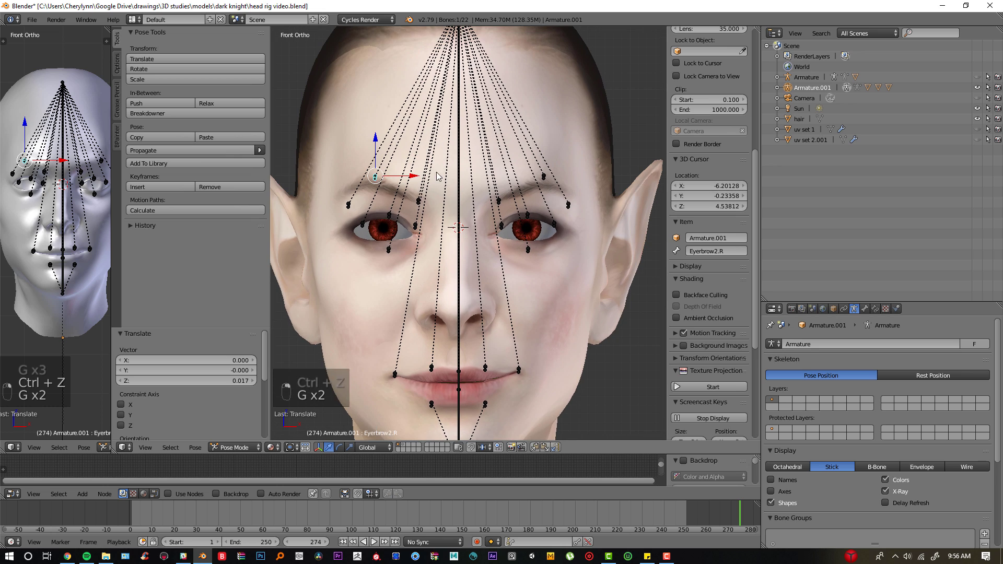
Step: Lower the right upper eyelid by moving Eyelid2.R about -0.009, Eyelid3.R about -0.010 and Eyelid1.R about -0.004 in Z
{"action": "right_click", "coordinate": [390, 221]}
{"action": "key", "text": "g"}
{"action": "right_click", "coordinate": [368, 226]}
{"action": "key", "text": "g"}
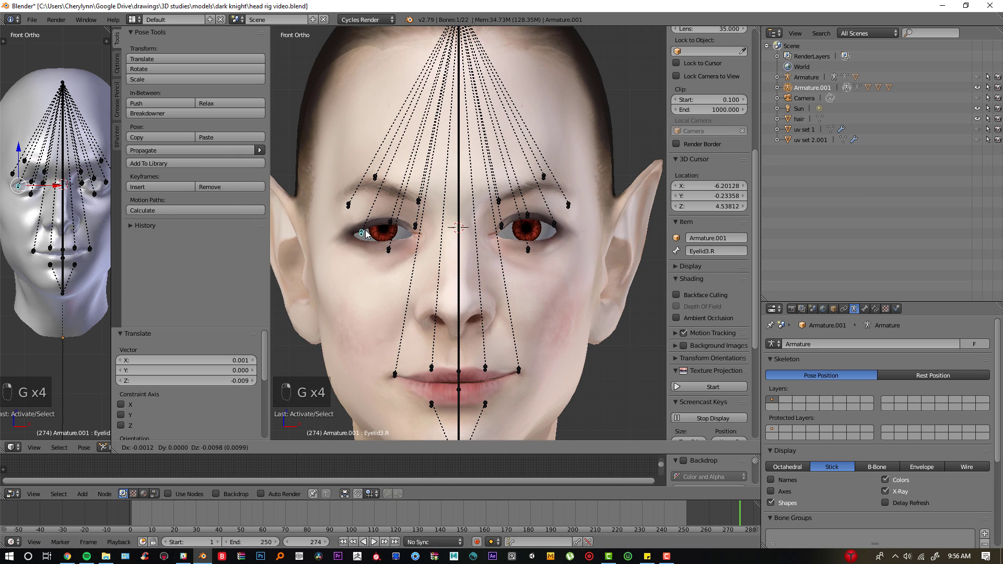
{"action": "right_click", "coordinate": [416, 229]}
{"action": "key", "text": "g"}
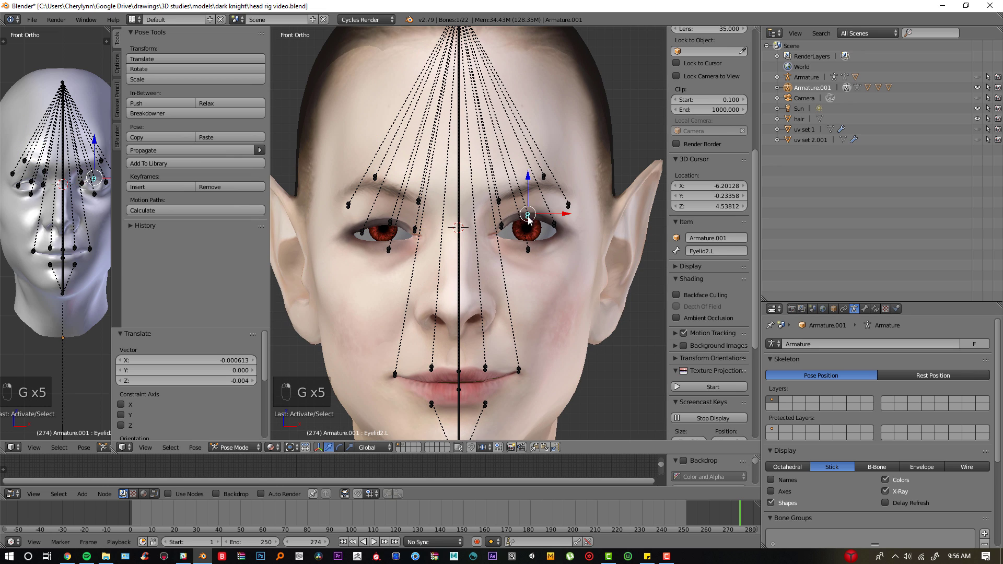
Step: Lower Eyelid2.L and the outer corner of the left upper eyelid slightly, undoing the trial move of Eyelid1.L
{"action": "key", "text": "g"}
{"action": "right_click", "coordinate": [503, 230]}
{"action": "key", "text": "g"}
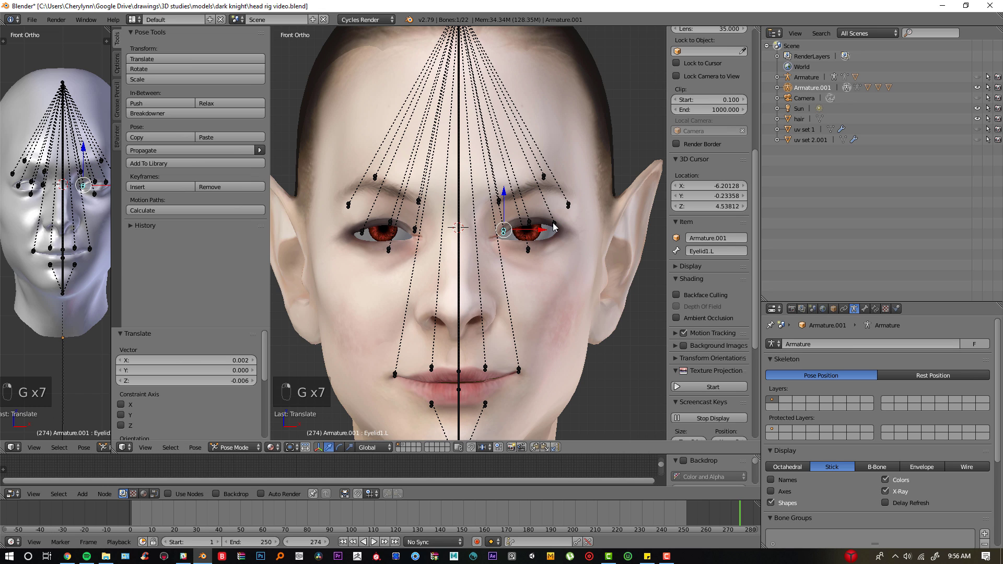
{"action": "key", "text": "ctrl+z"}
{"action": "key", "text": "g"}
{"action": "left_click", "coordinate": [553, 230]}
Step: Raise Lowerlid.L by about 0.001 and Lowerlid.R by about 0.004 in Z to narrow both eyes
{"action": "right_click", "coordinate": [525, 245]}
{"action": "key", "text": "g"}
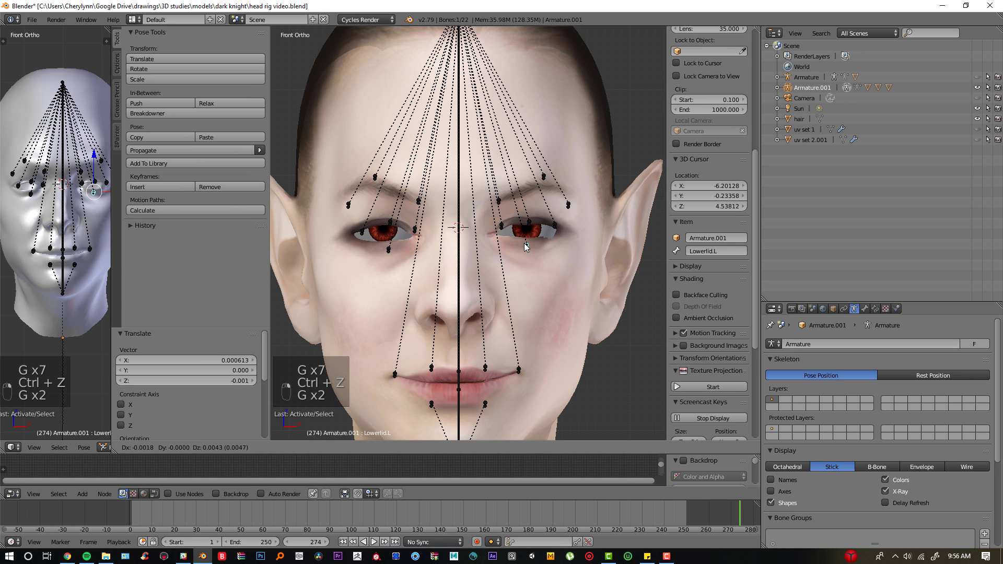
{"action": "left_click", "coordinate": [527, 246]}
{"action": "right_click", "coordinate": [386, 251]}
{"action": "key", "text": "g"}
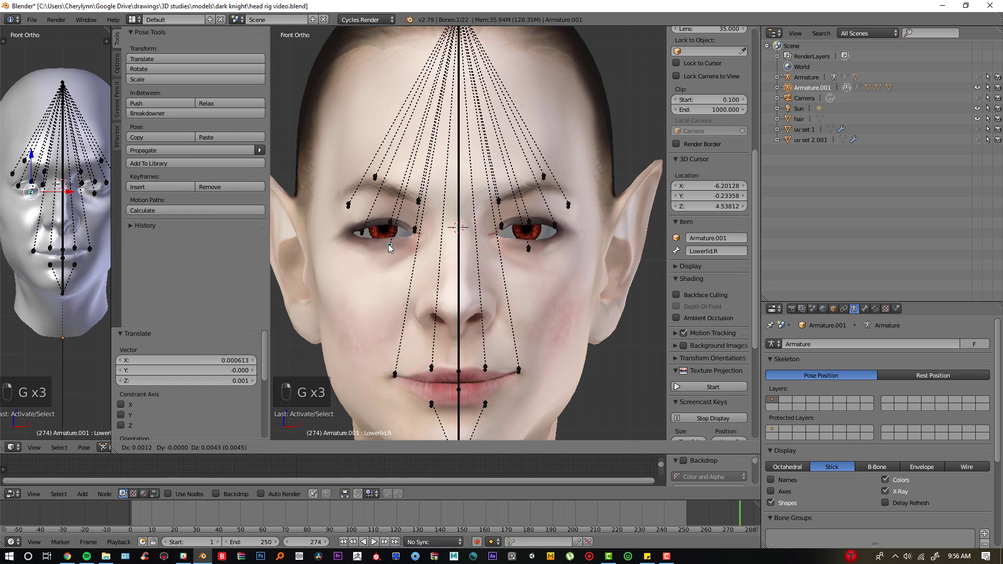
{"action": "left_click", "coordinate": [388, 244]}
Step: Select all bones and clear the smiling, narrowed-eye pose's rotation and location
{"action": "middle_click_drag", "start_coordinate": [578, 230], "coordinate": [497, 252]}
{"action": "key", "text": "a"}
{"action": "key", "text": "a"}
{"action": "key", "text": "a"}
{"action": "key", "text": "alt+r"}
{"action": "key", "text": "alt+g"}
{"action": "middle_click_drag", "start_coordinate": [433, 274], "coordinate": [515, 253]}
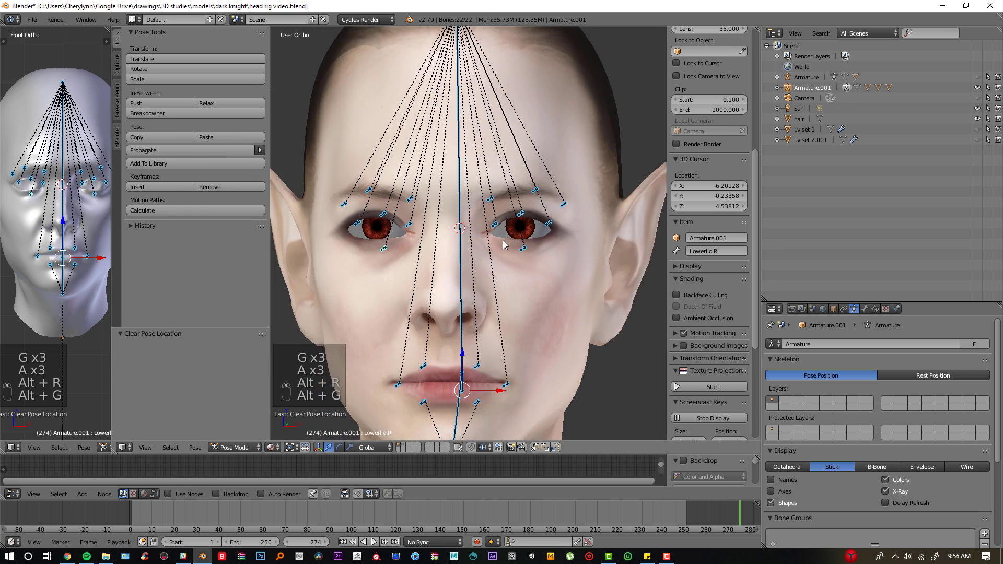
Step: Undo a trial move of all bones and move Eyebrow2.L by about X -0.002, Z 0.006
{"action": "scroll", "coordinate": [578, 156], "scroll_direction": "up", "scroll_amount": 3}
{"action": "key", "text": "g"}
{"action": "left_click", "coordinate": [578, 160]}
{"action": "key", "text": "ctrl+z"}
{"action": "right_click", "coordinate": [584, 156]}
{"action": "key", "text": "g"}
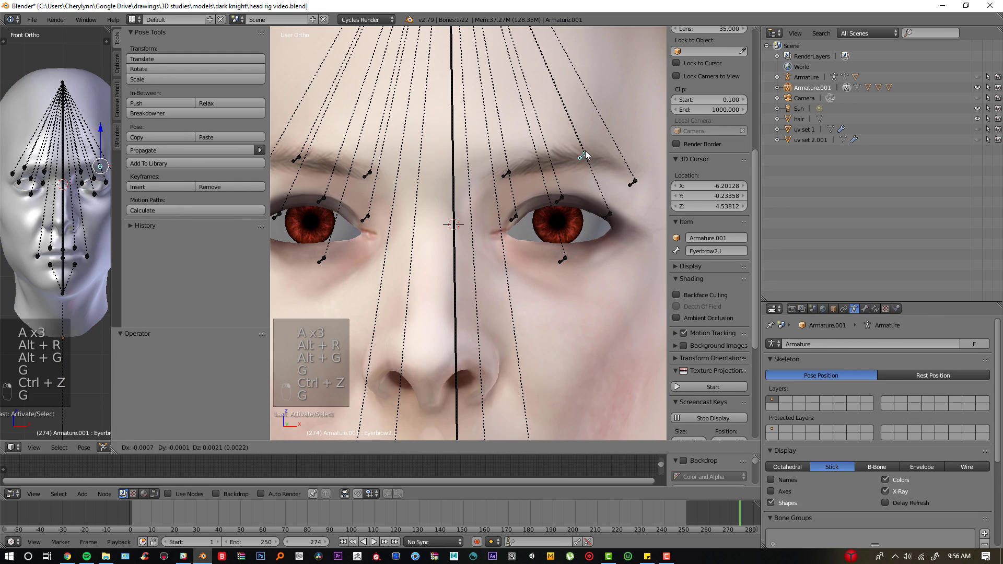
{"action": "left_click", "coordinate": [585, 149]}
{"action": "key", "text": "KP_1"}
{"action": "scroll", "coordinate": [530, 204], "scroll_direction": "down", "scroll_amount": 4}
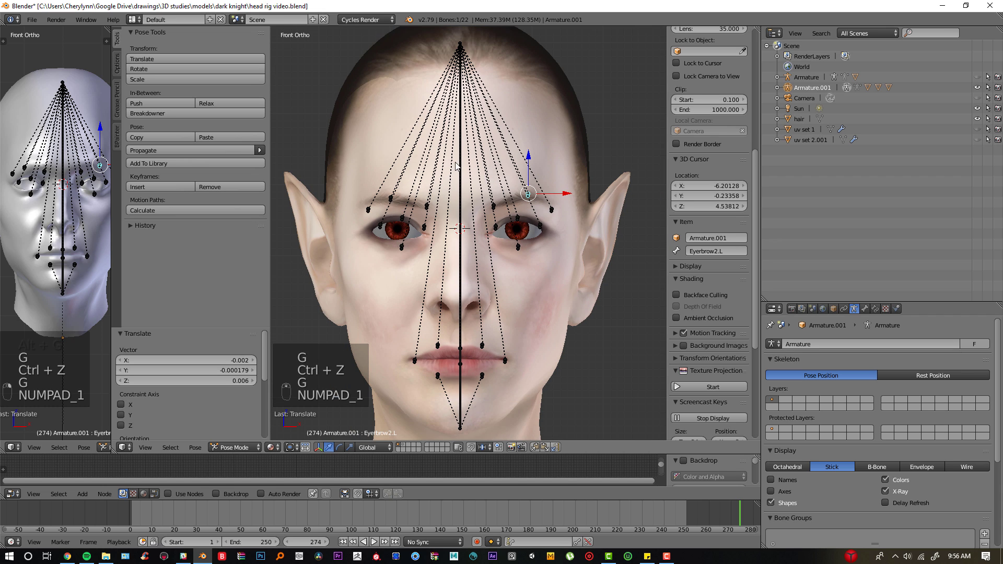
Step: Test raising Eyebrow2.L further and Eyebrow2.R by about 0.018 in Z, undoing both moves
{"action": "key", "text": "g"}
{"action": "left_click", "coordinate": [530, 180]}
{"action": "key", "text": "ctrl+z"}
{"action": "right_click", "coordinate": [394, 197]}
{"action": "key", "text": "g"}
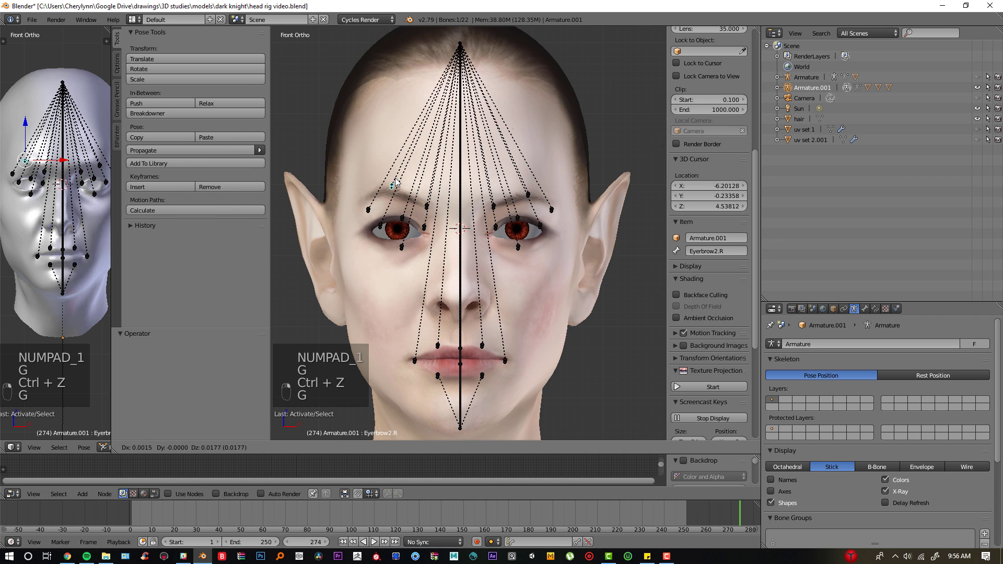
{"action": "left_click", "coordinate": [395, 182]}
{"action": "key", "text": "ctrl+z"}
Step: Test rotating the main head Bone around X, and clear the rotation and location of all bones
{"action": "right_click", "coordinate": [461, 217]}
{"action": "middle_click_drag", "start_coordinate": [461, 217], "coordinate": [525, 170]}
{"action": "key", "text": "r"}
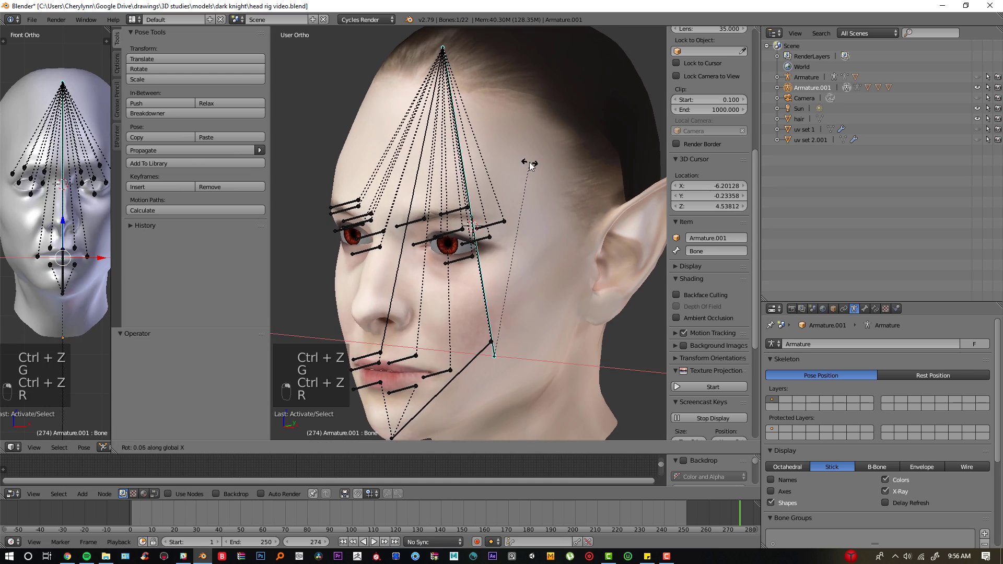
{"action": "left_click", "coordinate": [519, 172]}
{"action": "key", "text": "a"}
{"action": "key", "text": "a"}
{"action": "key", "text": "alt+r"}
{"action": "key", "text": "alt+g"}
{"action": "scroll", "coordinate": [445, 308], "scroll_direction": "down", "scroll_amount": 3}
{"action": "middle_click_drag", "start_coordinate": [438, 313], "coordinate": [523, 318]}
{"action": "scroll", "coordinate": [523, 318], "scroll_direction": "up", "scroll_amount": 3}
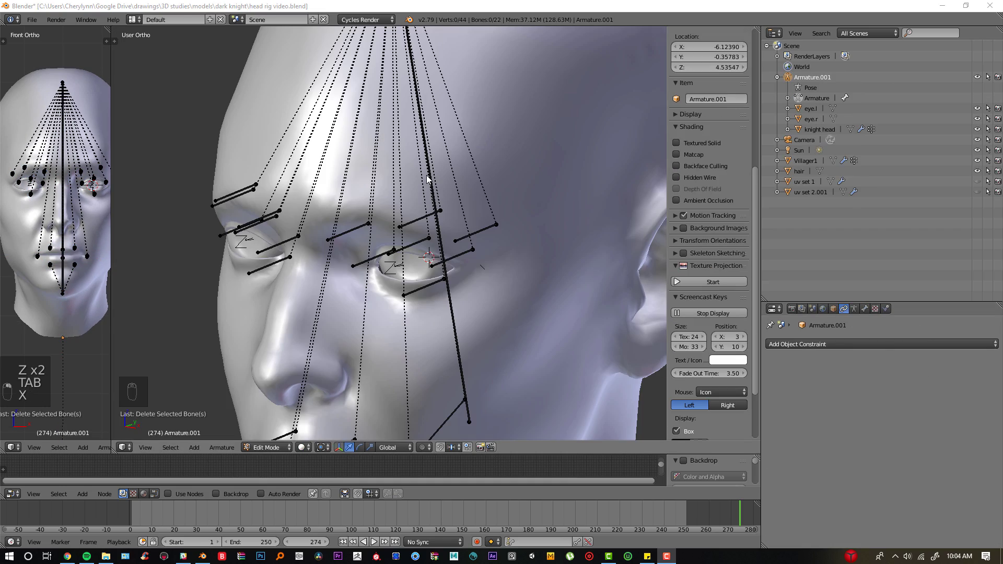
Step: Switch the main viewport to Material shading, framing the whole head
{"action": "scroll", "coordinate": [505, 209], "scroll_direction": "down", "scroll_amount": 4}
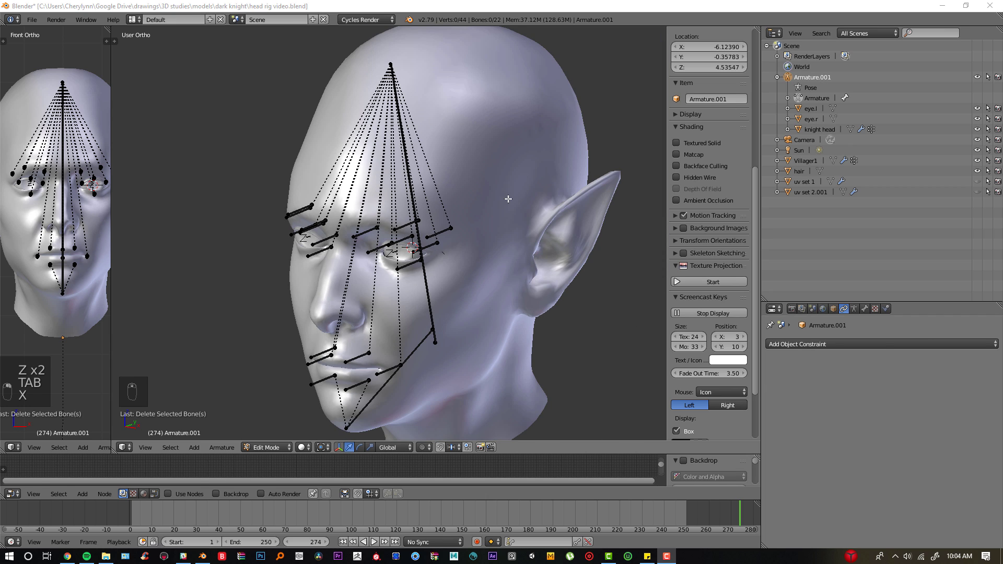
{"action": "scroll", "coordinate": [508, 199], "scroll_direction": "down", "scroll_amount": 2}
{"action": "left_click", "coordinate": [303, 447]}
{"action": "left_click", "coordinate": [324, 399]}
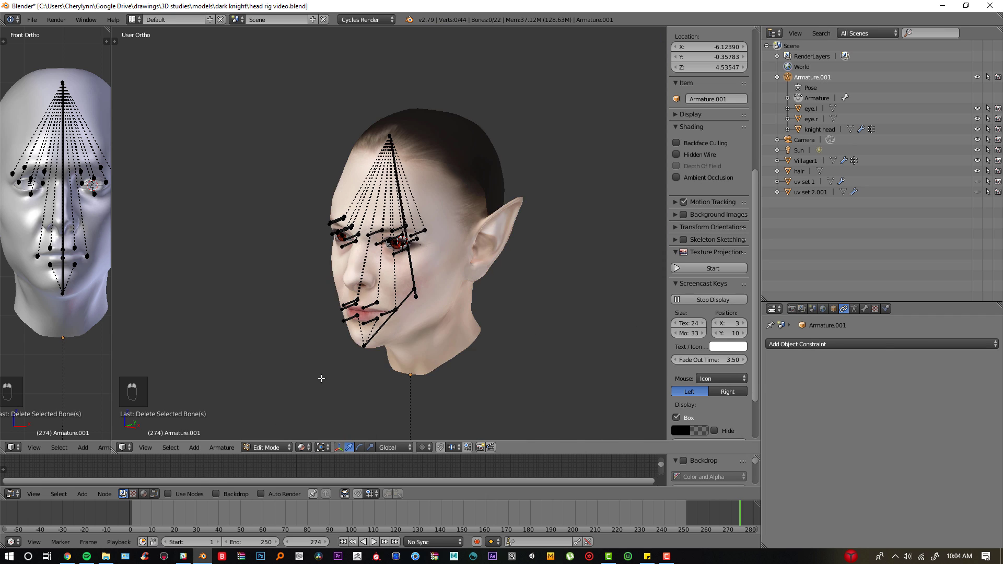
Step: Put Armature.001 in Pose Mode and test the main head Bone by rotating it about -18° around X
{"action": "scroll", "coordinate": [405, 256], "scroll_direction": "up", "scroll_amount": 4}
{"action": "key", "text": "Tab"}
{"action": "key", "text": "Tab"}
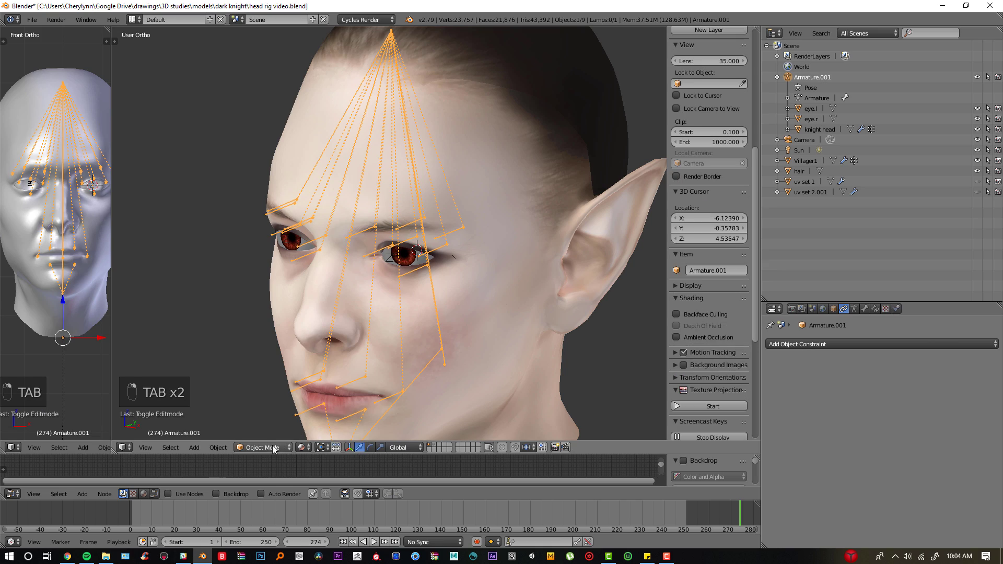
{"action": "left_click", "coordinate": [281, 412]}
{"action": "key", "text": "r"}
{"action": "key", "text": "x"}
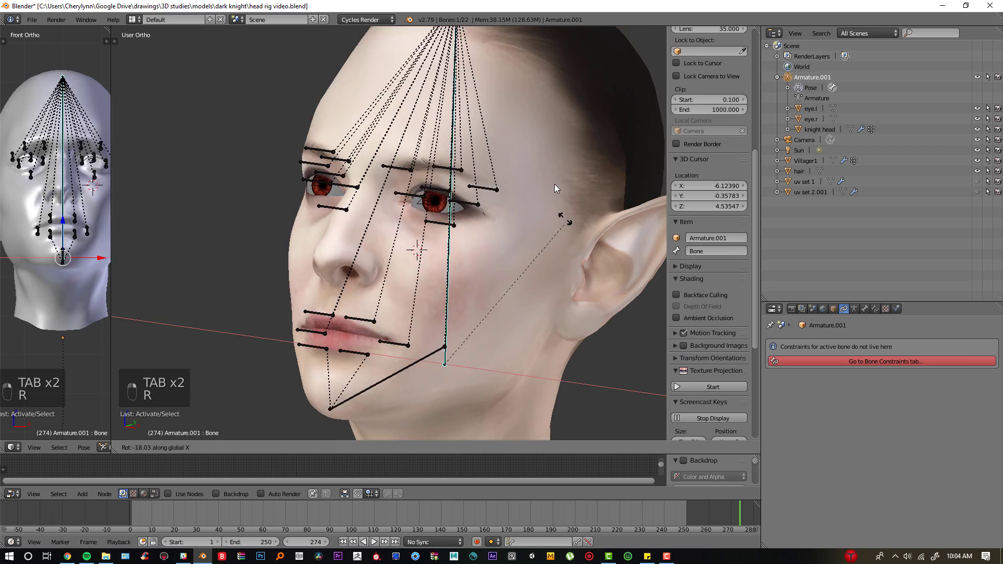
{"action": "left_click", "coordinate": [563, 183]}
Step: Select all bones in the front view and clear the tilted head's pose rotation and location
{"action": "key", "text": "KP_1"}
{"action": "key", "text": "a"}
{"action": "key", "text": "a"}
{"action": "key", "text": "alt+r"}
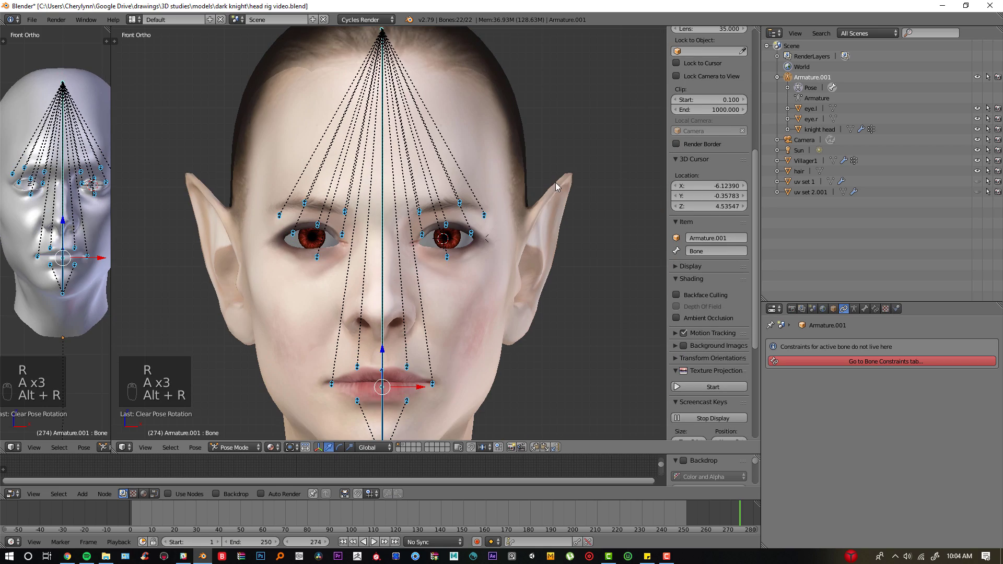
{"action": "key", "text": "alt+g"}
Step: Duplicate the main head bone in Edit Mode and place the copy in front of the face in the right view
{"action": "scroll", "coordinate": [387, 258], "scroll_direction": "up", "scroll_amount": 3}
{"action": "key", "text": "Tab"}
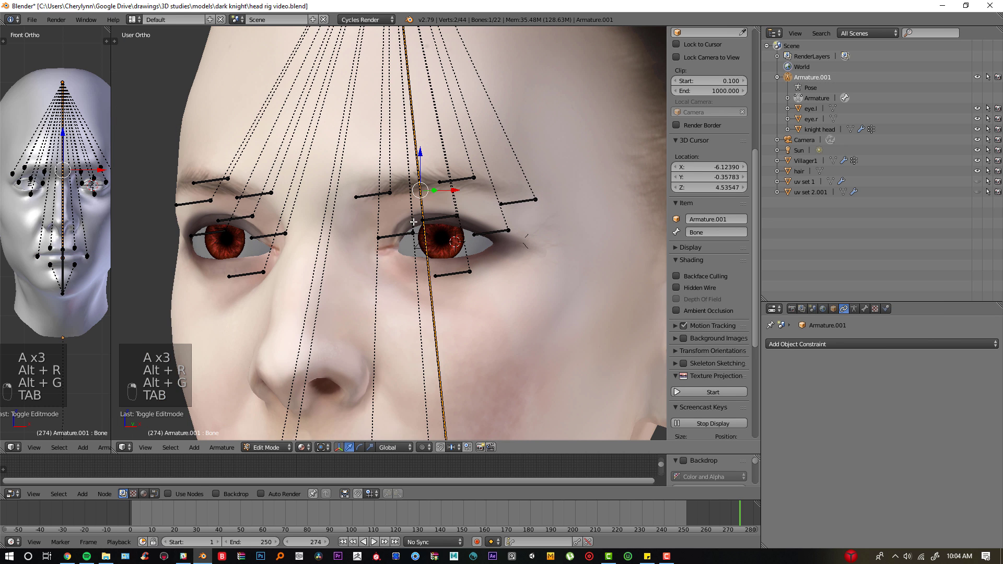
{"action": "key", "text": "shift+d"}
{"action": "left_click", "coordinate": [413, 264]}
{"action": "key", "text": "KP_3"}
{"action": "key", "text": "g"}
{"action": "left_click", "coordinate": [271, 264]}
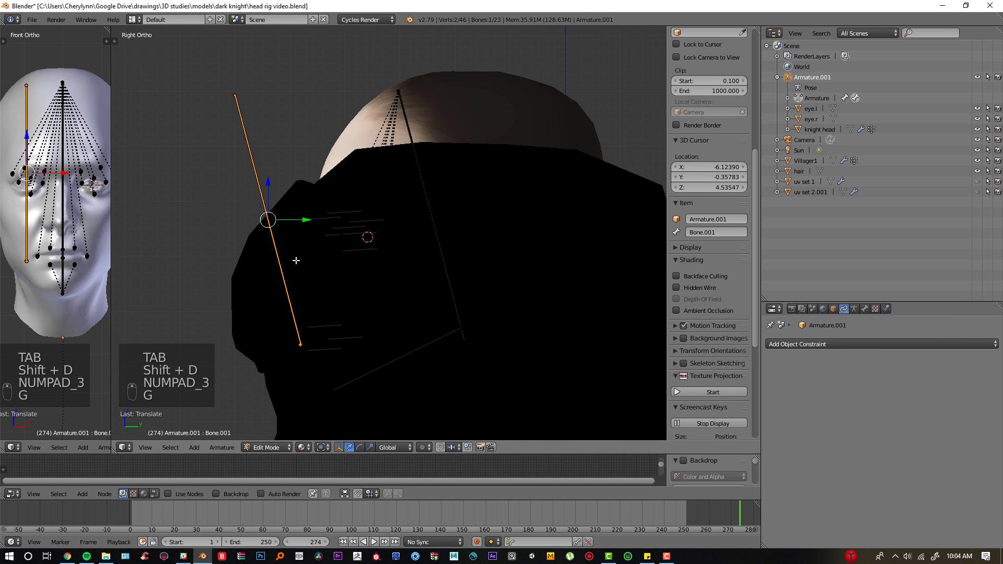
Step: Move the copied bone farther forward from the face in the right view
{"action": "middle_click_drag", "start_coordinate": [296, 260], "coordinate": [313, 296]}
{"action": "scroll", "coordinate": [313, 296], "scroll_direction": "down", "scroll_amount": 3}
{"action": "scroll", "coordinate": [341, 286], "scroll_direction": "up", "scroll_amount": 4}
{"action": "key", "text": "KP_3"}
{"action": "key", "text": "g"}
{"action": "left_click", "coordinate": [305, 301]}
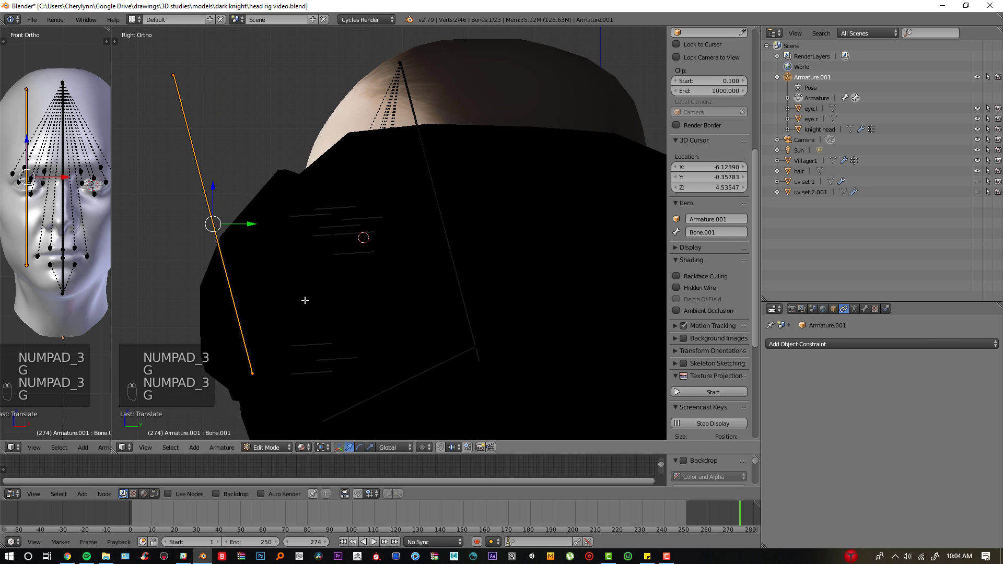
{"action": "key", "text": "r"}
{"action": "left_click", "coordinate": [305, 294]}
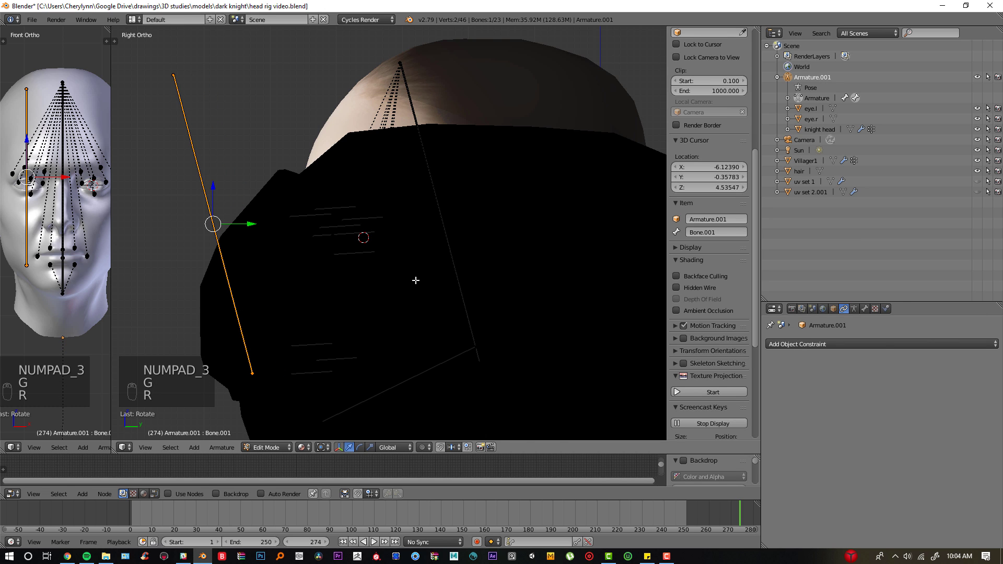
Step: Hide the black object covering the head and select the copied bone in Pose Mode
{"action": "key", "text": "Tab"}
{"action": "right_click", "coordinate": [506, 264]}
{"action": "key", "text": "h"}
{"action": "right_click", "coordinate": [269, 217]}
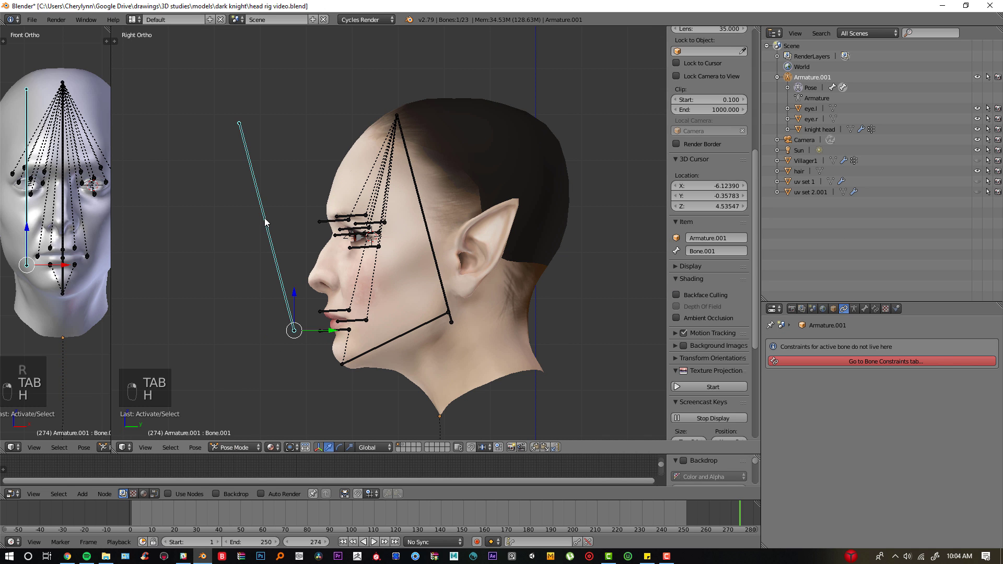
Step: Rotate the copied bone in Edit Mode by about -76° in the right view
{"action": "scroll", "coordinate": [268, 217], "scroll_direction": "up", "scroll_amount": 3}
{"action": "key", "text": "Tab"}
{"action": "key", "text": "r"}
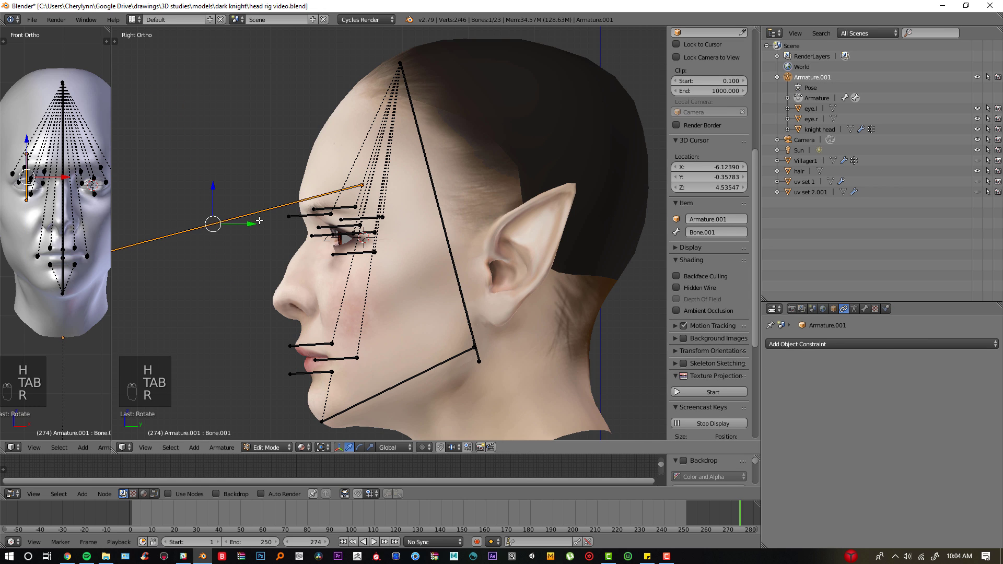
{"action": "key", "text": "ctrl+z"}
{"action": "key", "text": "r"}
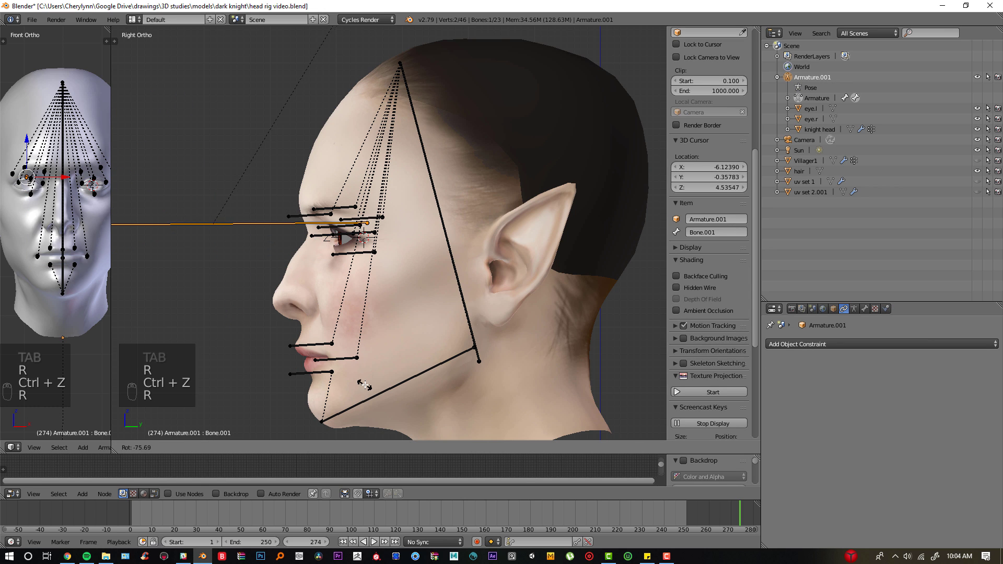
{"action": "left_click", "coordinate": [364, 385]}
Step: Level the copied bone in the front view, shorten it and move it across the eyes
{"action": "key", "text": "KP_1"}
{"action": "key", "text": "r"}
{"action": "left_click", "coordinate": [386, 385]}
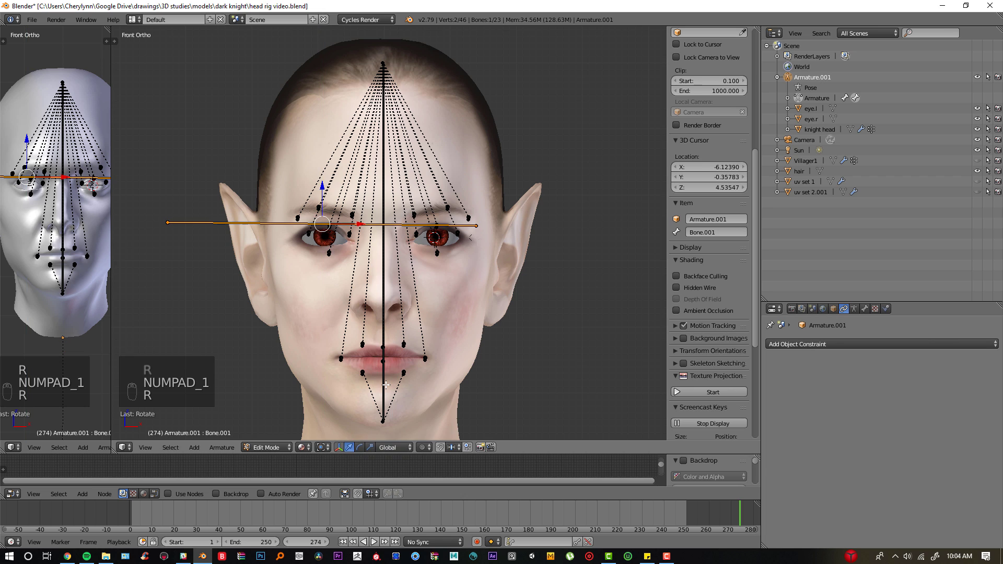
{"action": "key", "text": "s"}
{"action": "left_click", "coordinate": [543, 241]}
{"action": "key", "text": "g"}
{"action": "left_click", "coordinate": [543, 240]}
Step: Fine-tune the copied bone's rotation, length and position so it spans from one pupil to the other
{"action": "scroll", "coordinate": [543, 241], "scroll_direction": "up", "scroll_amount": 2}
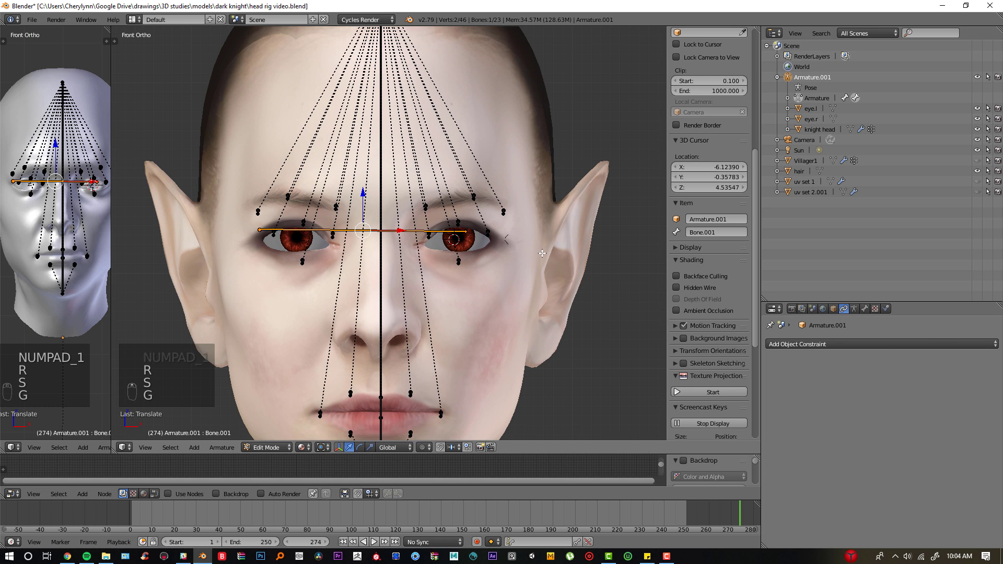
{"action": "key", "text": "r"}
{"action": "left_click", "coordinate": [541, 249]}
{"action": "key", "text": "g"}
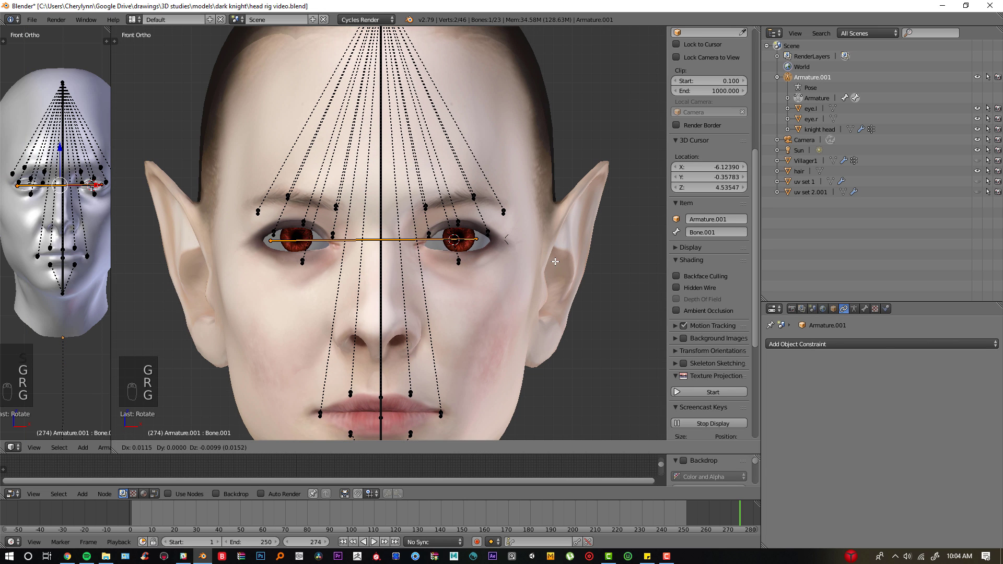
{"action": "left_click", "coordinate": [555, 257]}
{"action": "key", "text": "s"}
{"action": "left_click", "coordinate": [527, 253]}
{"action": "key", "text": "g"}
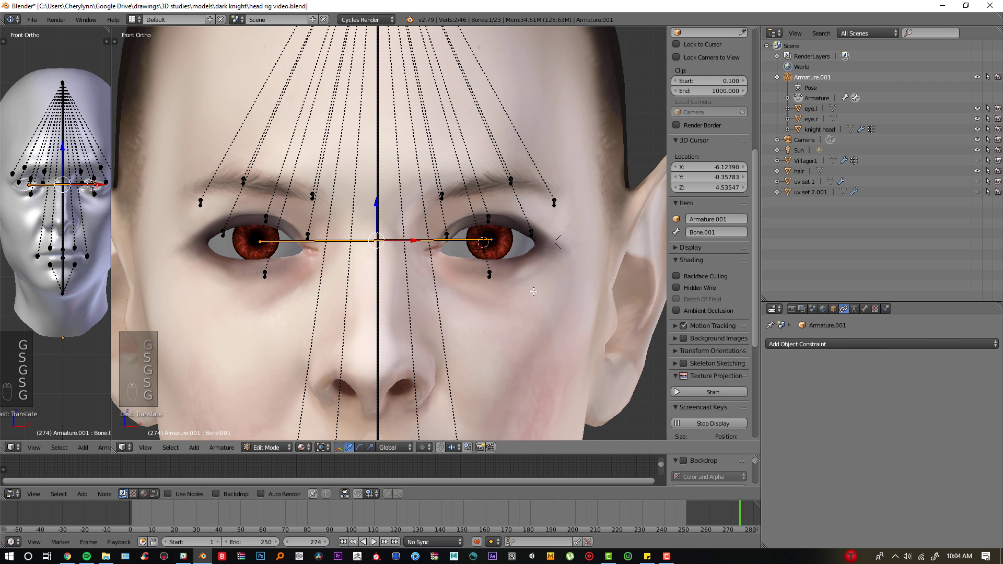
Step: Inspect the eye bone from both sides of the head and try moving it from an angled view
{"action": "middle_click_drag", "start_coordinate": [516, 326], "coordinate": [261, 261]}
{"action": "left_click_drag", "start_coordinate": [254, 261], "coordinate": [235, 264]}
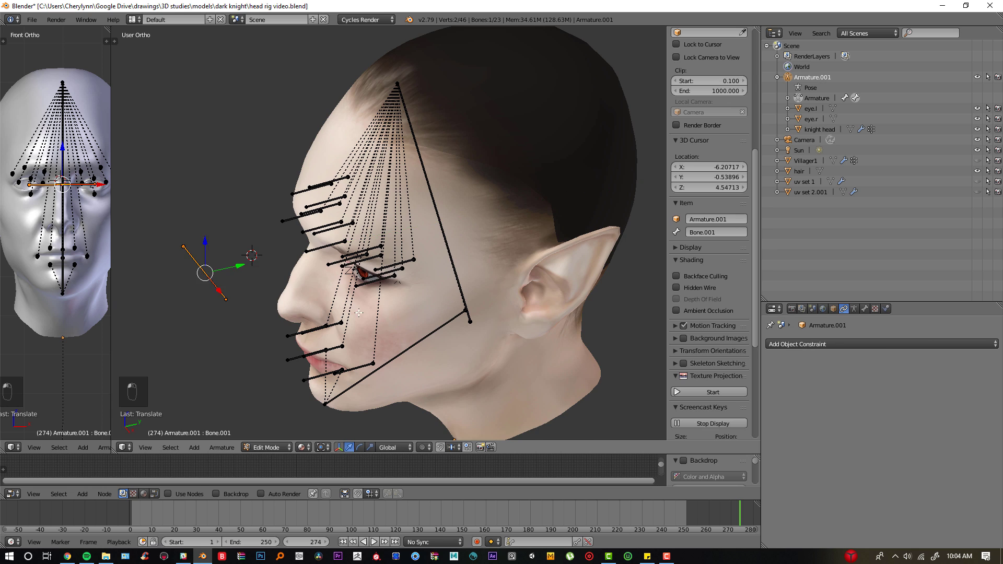
{"action": "middle_click_drag", "start_coordinate": [318, 313], "coordinate": [305, 287]}
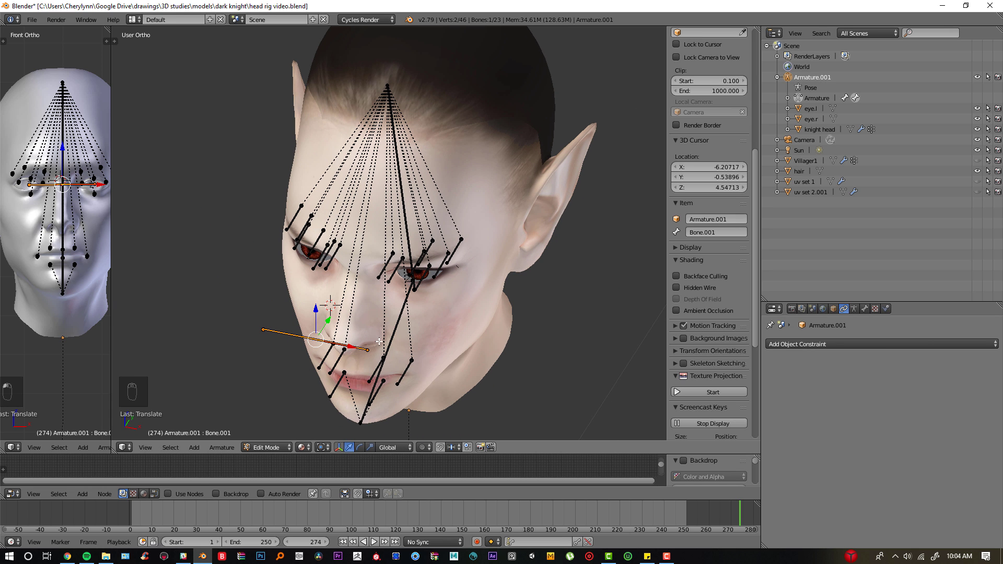
{"action": "middle_click_drag", "start_coordinate": [368, 352], "coordinate": [549, 285]}
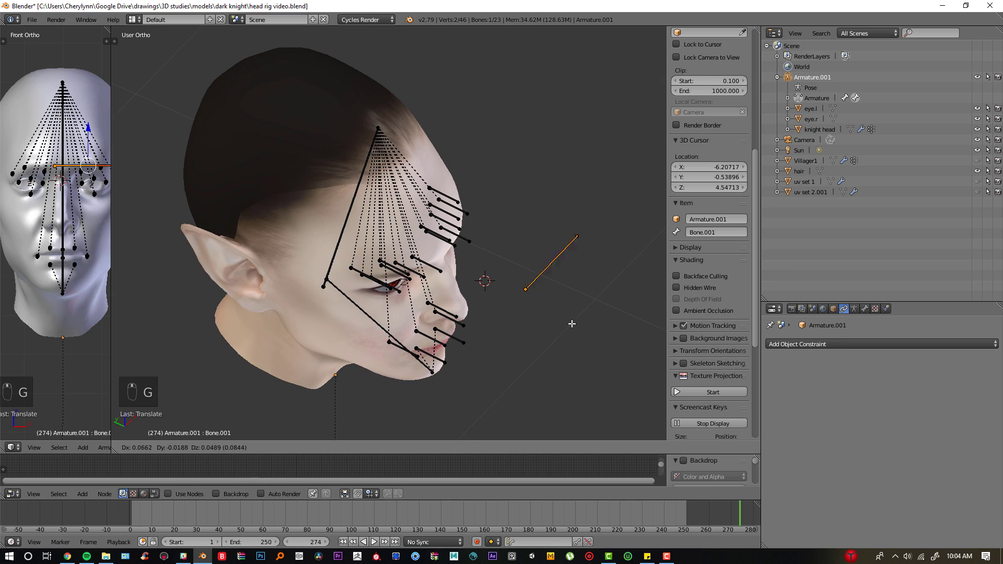
{"action": "key", "text": "ctrl+z"}
Step: Leave Edit Mode, select the eye.l eyeball in wireframe shading and open its object display settings
{"action": "scroll", "coordinate": [541, 334], "scroll_direction": "up", "scroll_amount": 6}
{"action": "middle_click_drag", "start_coordinate": [540, 358], "coordinate": [387, 273]}
{"action": "scroll", "coordinate": [387, 273], "scroll_direction": "up", "scroll_amount": 2}
{"action": "key", "text": "Tab"}
{"action": "right_click", "coordinate": [274, 253]}
{"action": "key", "text": "z"}
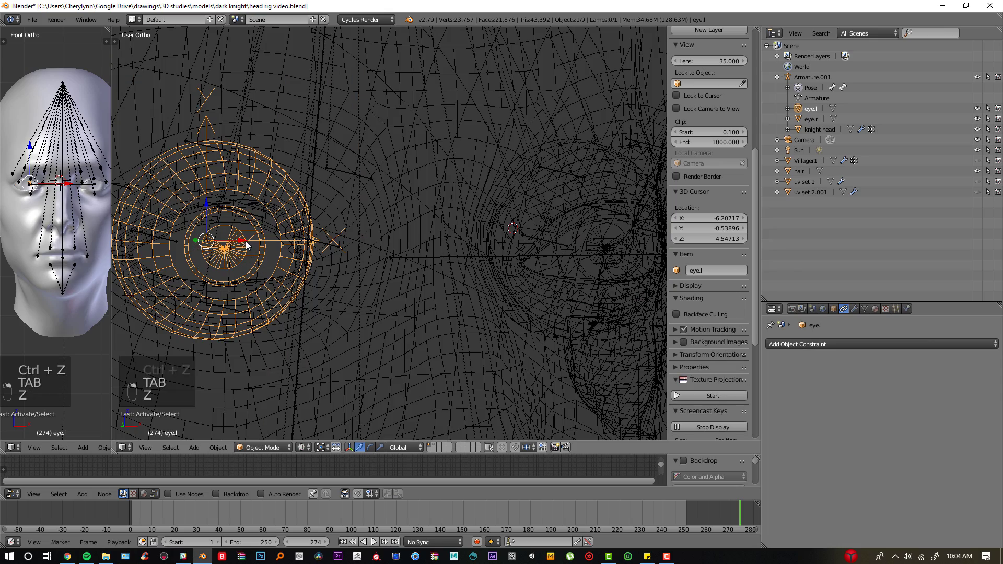
{"action": "left_click", "coordinate": [834, 309]}
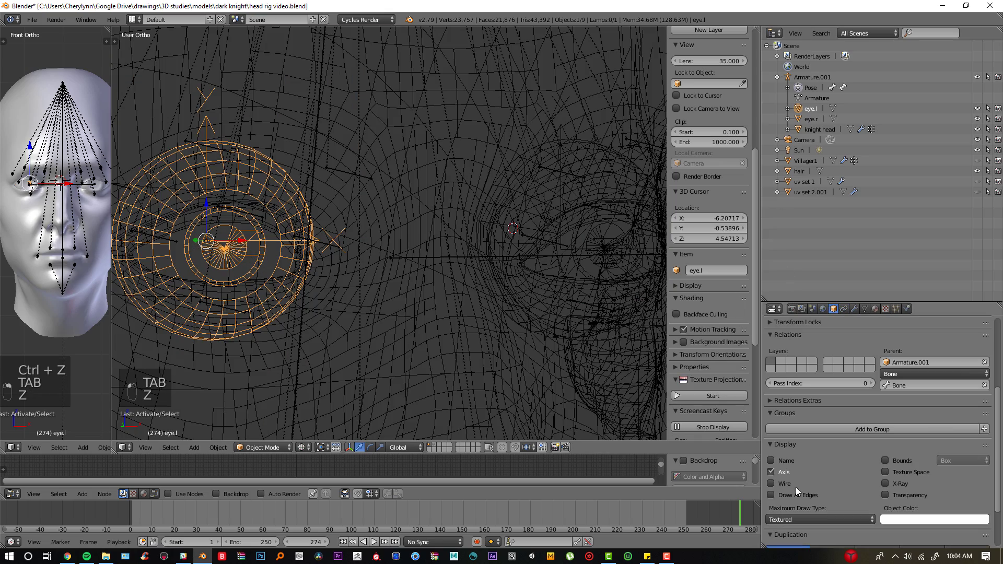
Step: Select the eye.r eyeball and try rotating it freely
{"action": "right_click", "coordinate": [615, 277]}
{"action": "mouse_move", "coordinate": [582, 274]}
{"action": "middle_mouse_down"}
{"action": "mouse_move", "coordinate": [451, 300]}
{"action": "mouse_move", "coordinate": [431, 291]}
{"action": "mouse_move", "coordinate": [261, 290]}
{"action": "mouse_move", "coordinate": [232, 267]}
{"action": "mouse_move", "coordinate": [352, 265]}
{"action": "mouse_move", "coordinate": [194, 256]}
{"action": "mouse_move", "coordinate": [378, 308]}
{"action": "mouse_move", "coordinate": [387, 330]}
{"action": "mouse_move", "coordinate": [476, 294]}
{"action": "middle_mouse_up"}
{"action": "left_click", "coordinate": [220, 267]}
{"action": "key", "text": "z"}
{"action": "key", "text": "z"}
{"action": "key", "text": "r"}
{"action": "left_click", "coordinate": [450, 329]}
Step: Try rotating eye.r again in solid shading and from the front view, and undo the attempts
{"action": "key", "text": "z"}
{"action": "key", "text": "r"}
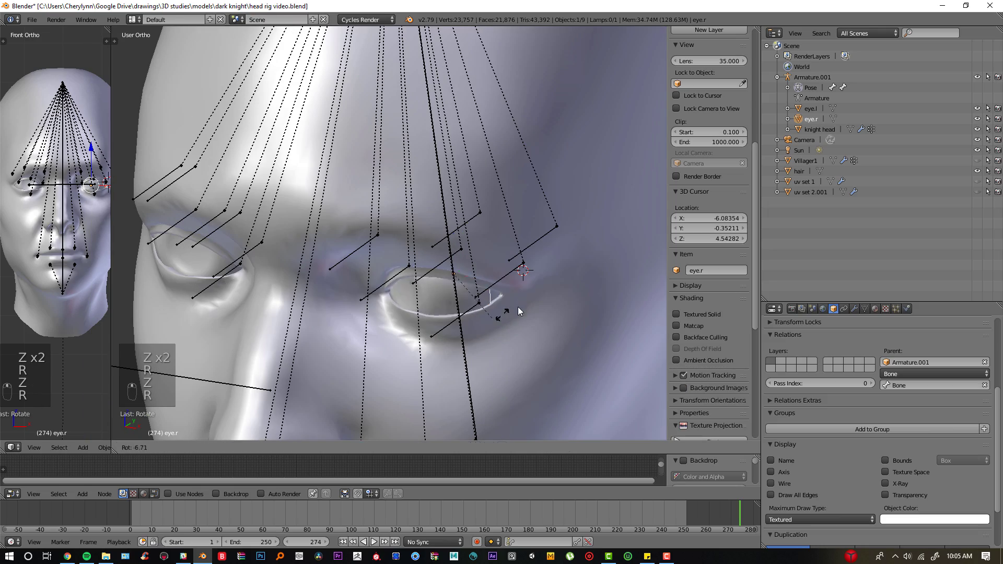
{"action": "key", "text": "KP_1"}
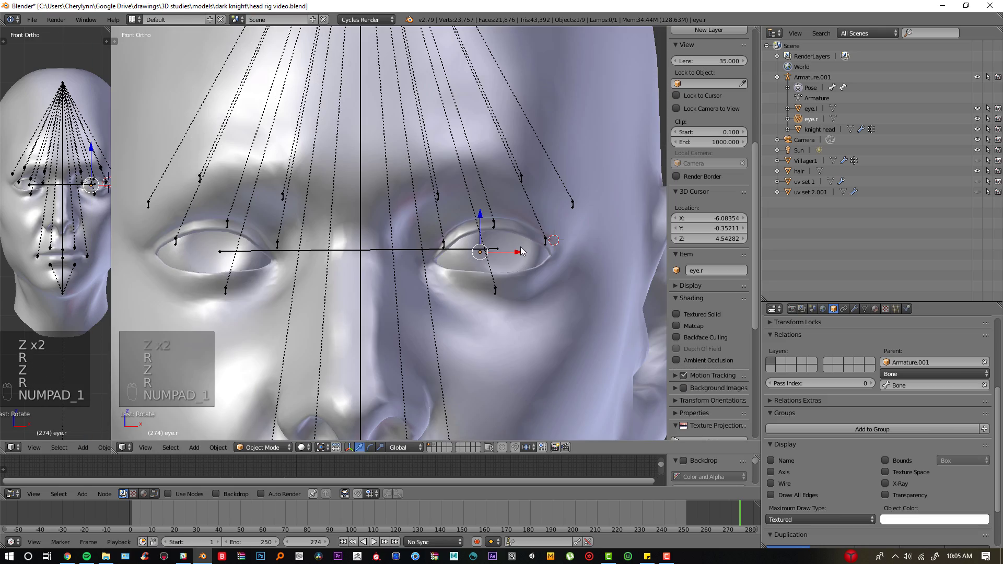
{"action": "key", "text": "ctrl+z"}
{"action": "key", "text": "r"}
{"action": "right_click", "coordinate": [532, 318]}
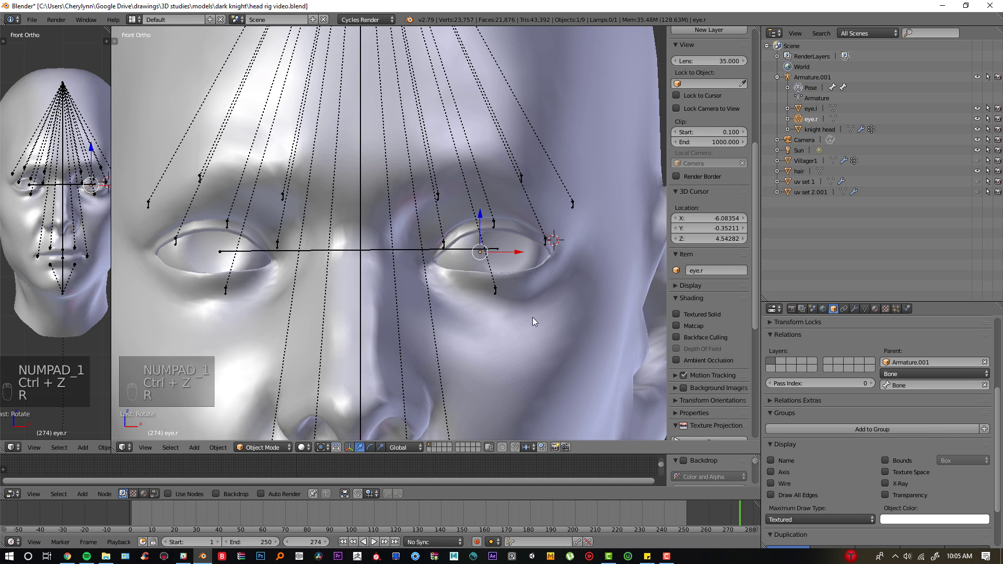
{"action": "key", "text": "ctrl+z"}
Step: Try clearing eye.r's rotation with the head hidden, and undo the accumulated eyeball rotation changes
{"action": "key", "text": "h"}
{"action": "key", "text": "alt+r"}
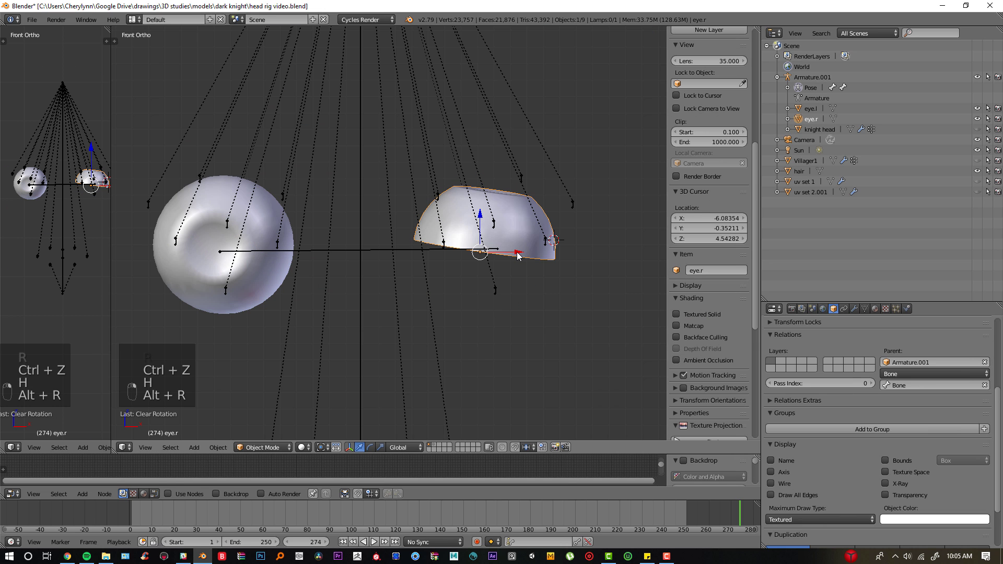
{"action": "key", "text": "z"}
{"action": "key", "text": "ctrl+z"}
{"action": "key", "text": "ctrl+z"}
{"action": "key", "text": "ctrl+z"}
{"action": "key", "text": "ctrl+z"}
{"action": "key", "text": "ctrl+z"}
{"action": "key", "text": "ctrl+z"}
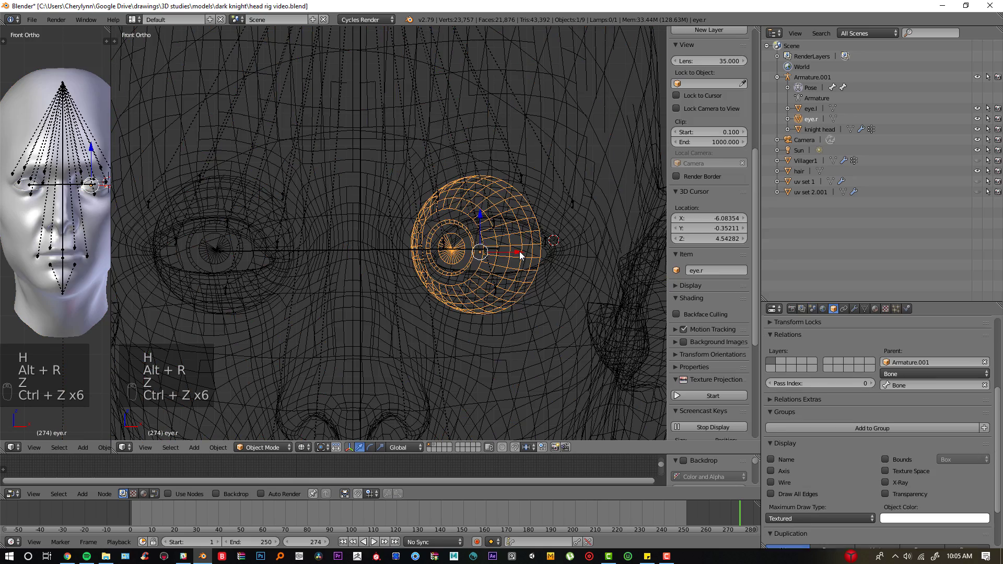
{"action": "key", "text": "ctrl+z"}
Step: Hide the knight head mesh in solid shading and select the eye.r eyeball from behind
{"action": "key", "text": "z"}
{"action": "key", "text": "z"}
{"action": "key", "text": "h"}
{"action": "middle_click_drag", "start_coordinate": [567, 235], "coordinate": [307, 257]}
{"action": "key", "text": "ctrl+z"}
{"action": "scroll", "coordinate": [298, 253], "scroll_direction": "up", "scroll_amount": 3}
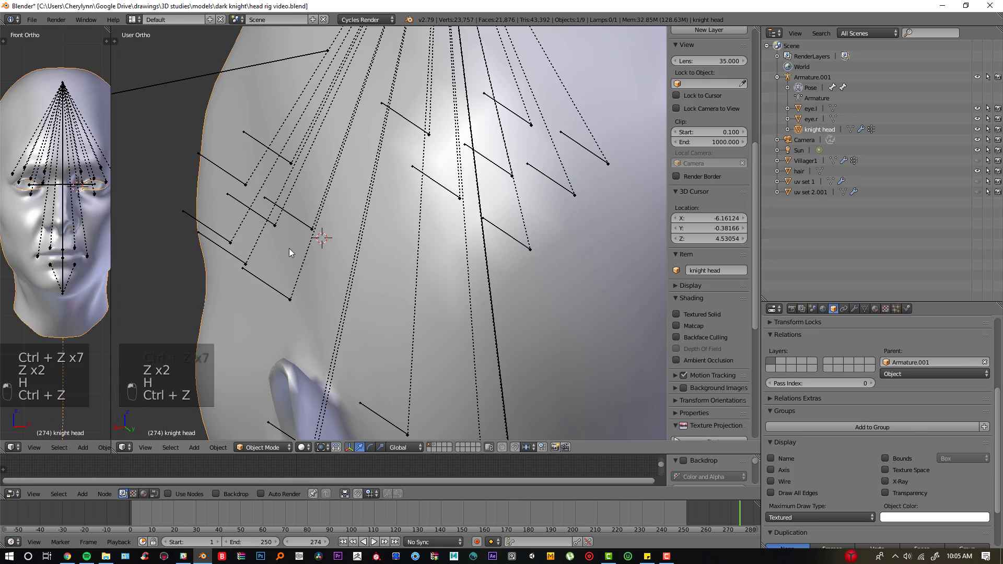
{"action": "key", "text": "h"}
{"action": "right_click", "coordinate": [340, 255]}
{"action": "middle_click_drag", "start_coordinate": [349, 251], "coordinate": [323, 243]}
{"action": "scroll", "coordinate": [288, 287], "scroll_direction": "up", "scroll_amount": 2}
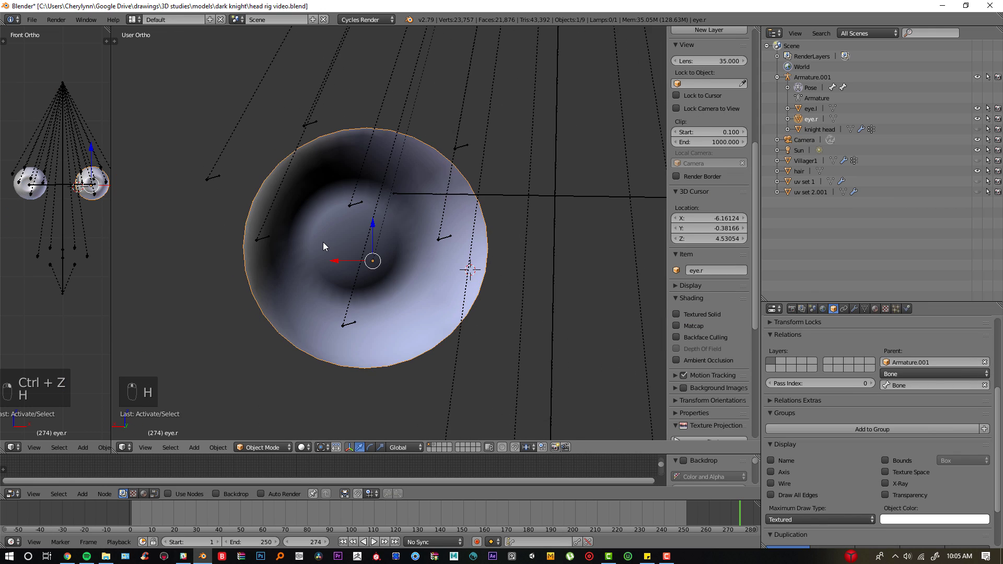
Step: Add a plane in the back view and rotate it 90° around X
{"action": "key", "text": "KP_1"}
{"action": "key", "text": "KP_9"}
{"action": "key", "text": "shift+a"}
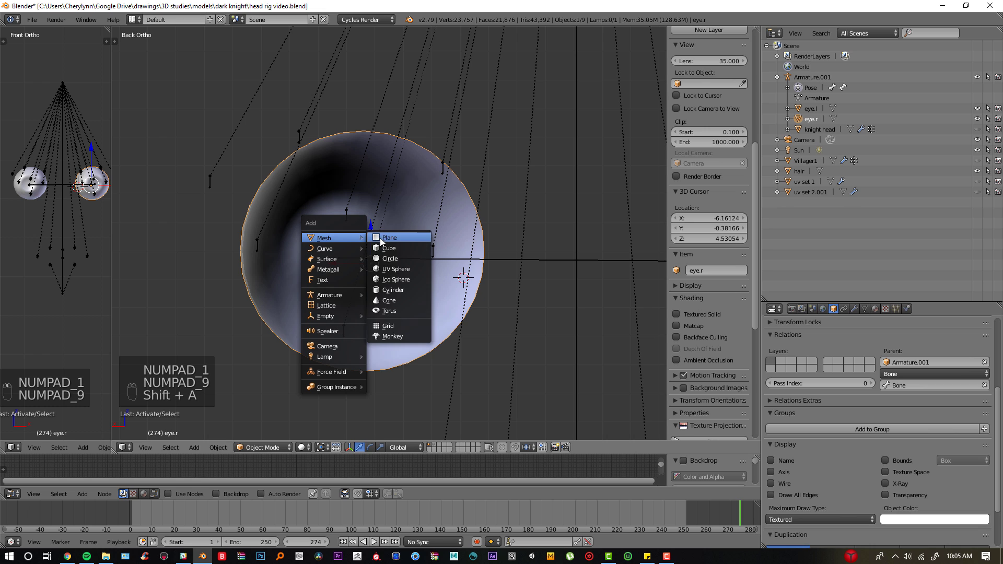
{"action": "left_click", "coordinate": [381, 239]}
{"action": "type", "text": "rx90"}
{"action": "key", "text": "Return"}
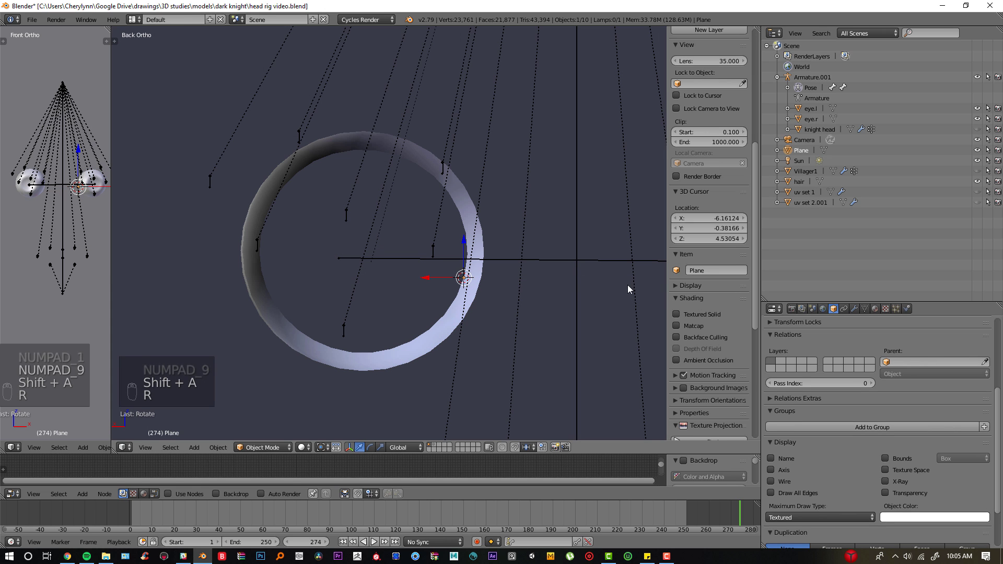
Step: Scale the plane down to a small square and move it over the middle of the eye.r eyeball
{"action": "key", "text": "s"}
{"action": "left_click", "coordinate": [453, 259]}
{"action": "scroll", "coordinate": [604, 284], "scroll_direction": "down", "scroll_amount": 3}
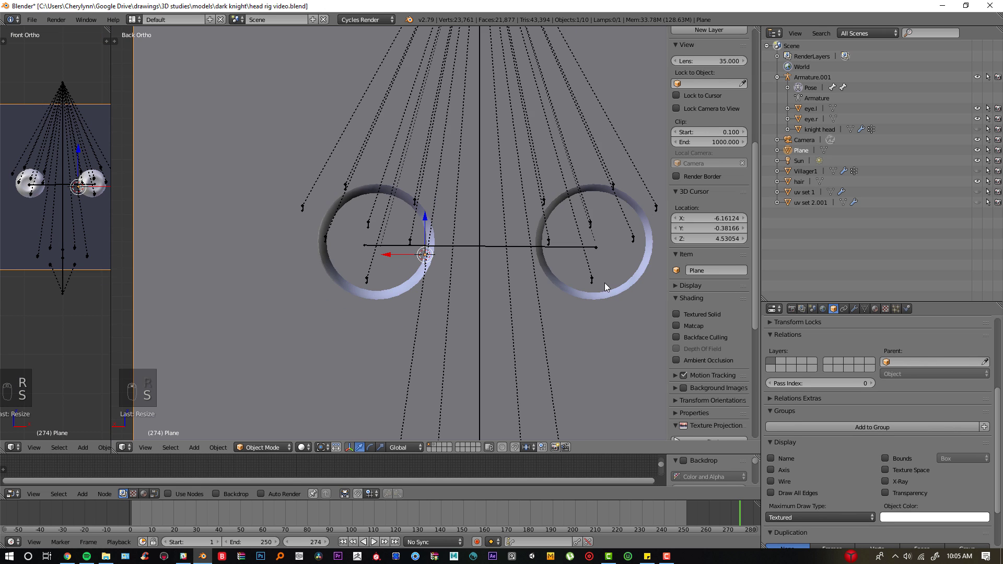
{"action": "key", "text": "ctrl+z"}
{"action": "key", "text": "s"}
{"action": "key", "text": "s"}
{"action": "key", "text": "s"}
{"action": "key", "text": "g"}
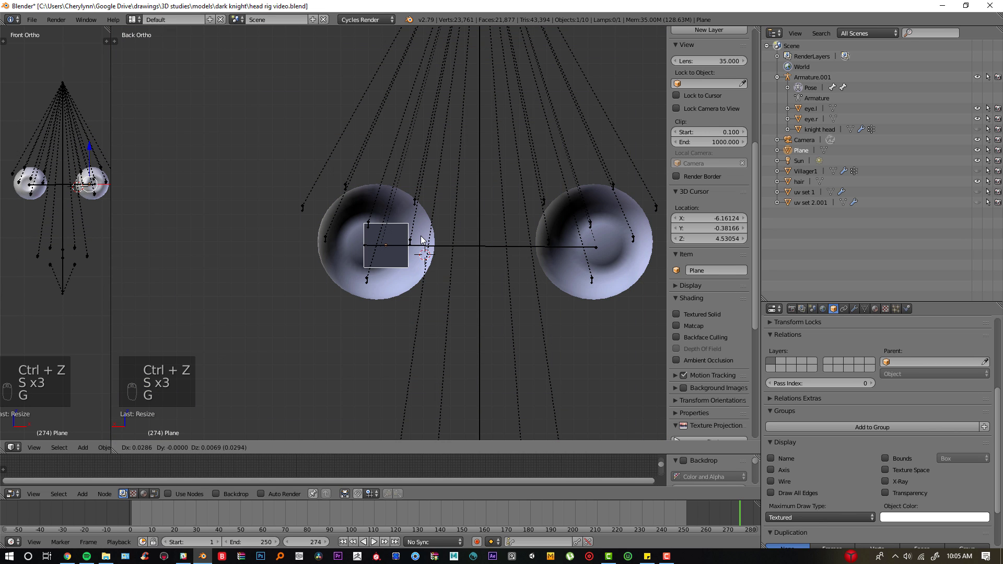
{"action": "scroll", "coordinate": [411, 240], "scroll_direction": "up", "scroll_amount": 3}
{"action": "key", "text": "g"}
{"action": "left_click", "coordinate": [408, 265]}
Step: Shift the plane along Y toward the open rear of eye.r and adjust its tilt in the right view
{"action": "key", "text": "KP_3"}
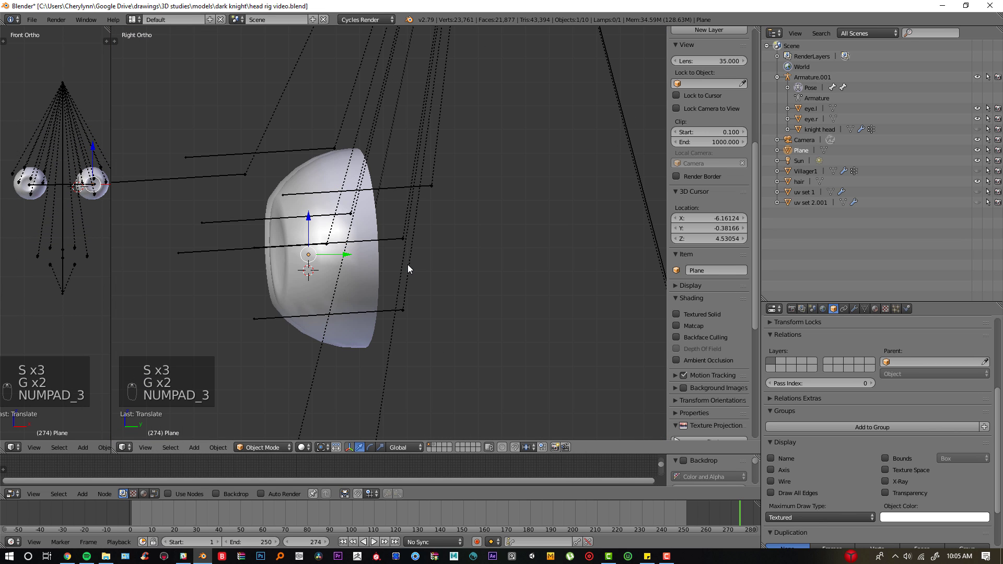
{"action": "key", "text": "z"}
{"action": "key", "text": "z"}
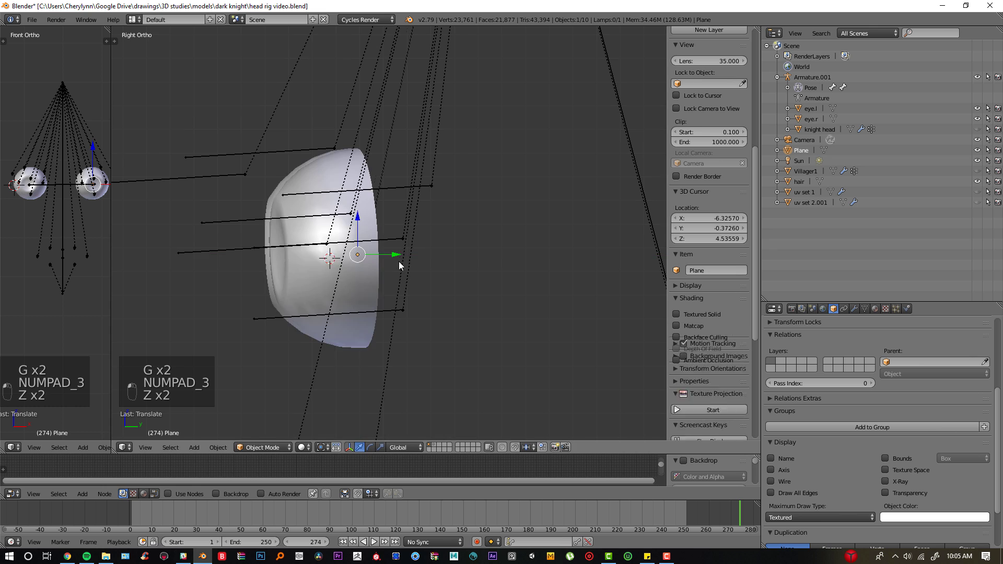
{"action": "key", "text": "r"}
{"action": "left_click", "coordinate": [391, 264]}
{"action": "mouse_move", "coordinate": [402, 260]}
{"action": "middle_mouse_down"}
{"action": "mouse_move", "coordinate": [409, 275]}
{"action": "mouse_move", "coordinate": [393, 265]}
{"action": "middle_mouse_up"}
{"action": "left_click_drag", "start_coordinate": [383, 268], "coordinate": [379, 266]}
Step: Rotate the plane around Z to line it up with the open rear of eye.r
{"action": "middle_click_drag", "start_coordinate": [392, 269], "coordinate": [312, 278]}
{"action": "key", "text": "r"}
{"action": "key", "text": "z"}
{"action": "left_click", "coordinate": [418, 282]}
{"action": "scroll", "coordinate": [368, 275], "scroll_direction": "up", "scroll_amount": 2}
{"action": "scroll", "coordinate": [312, 279], "scroll_direction": "up", "scroll_amount": 4}
{"action": "scroll", "coordinate": [314, 290], "scroll_direction": "down", "scroll_amount": 4}
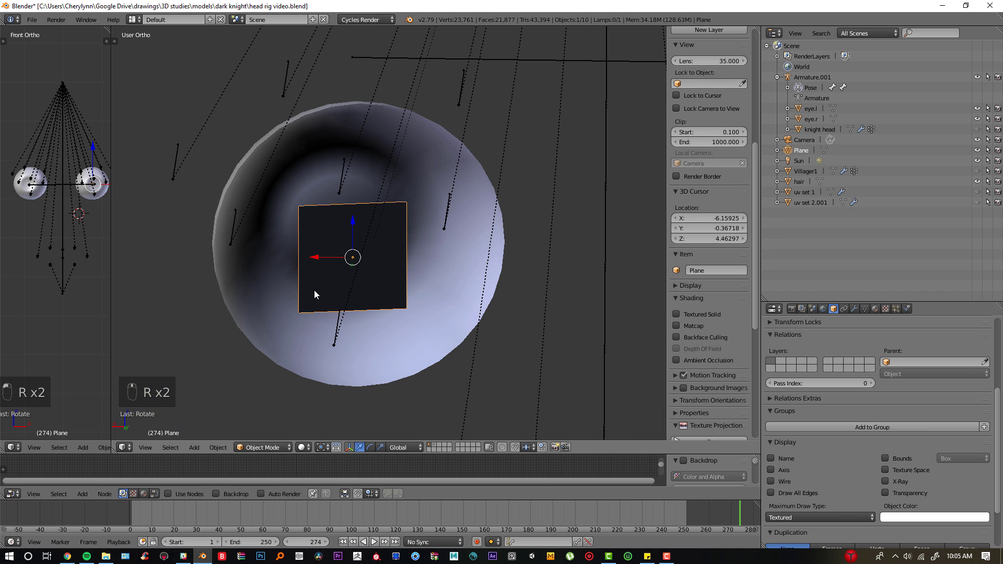
Step: Snap the 3D cursor to the selected plane at the centre of eye.r in the back view
{"action": "right_click", "coordinate": [350, 234]}
{"action": "key", "text": "KP_1"}
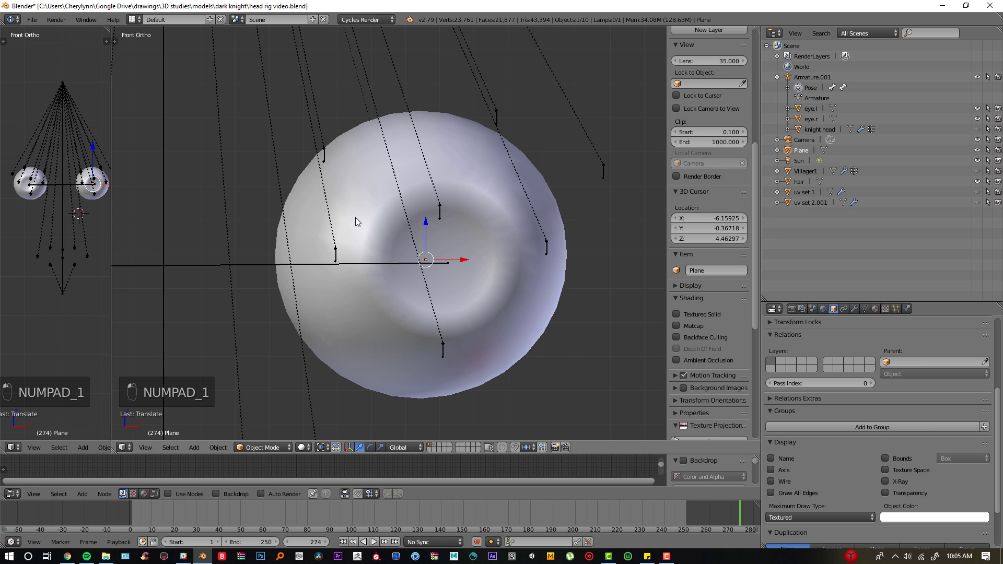
{"action": "key", "text": "KP_9"}
{"action": "scroll", "coordinate": [351, 245], "scroll_direction": "up", "scroll_amount": 3}
{"action": "key", "text": "shift+s"}
{"action": "left_click", "coordinate": [362, 247]}
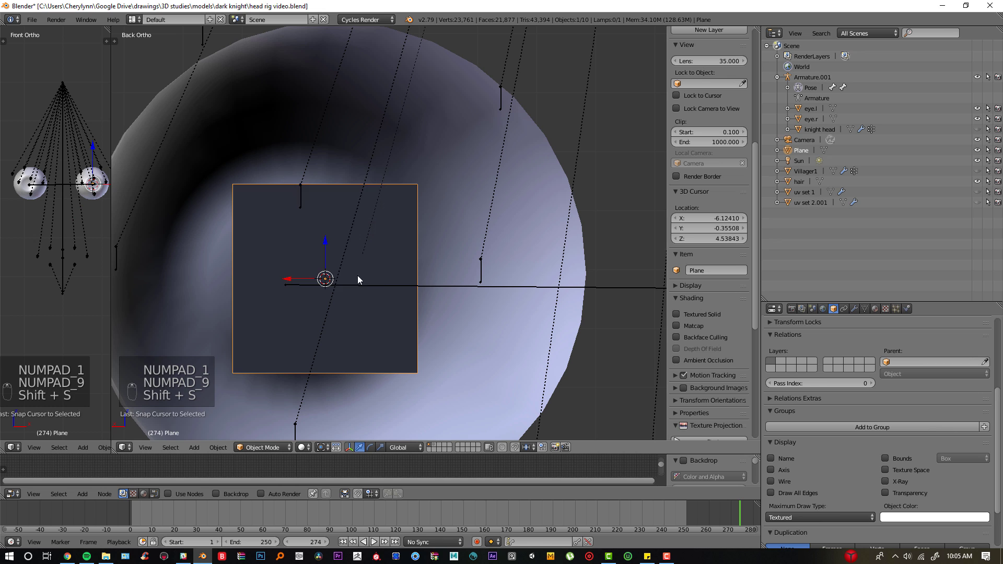
Step: Delete the helper plane behind eye.r
{"action": "scroll", "coordinate": [355, 297], "scroll_direction": "down", "scroll_amount": 1}
{"action": "scroll", "coordinate": [329, 293], "scroll_direction": "up", "scroll_amount": 2}
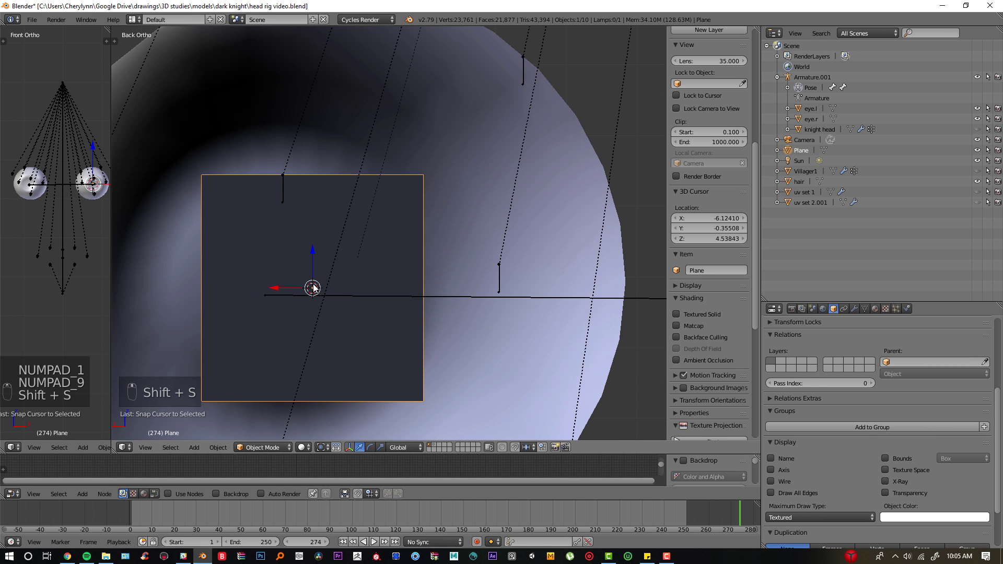
{"action": "key", "text": "x"}
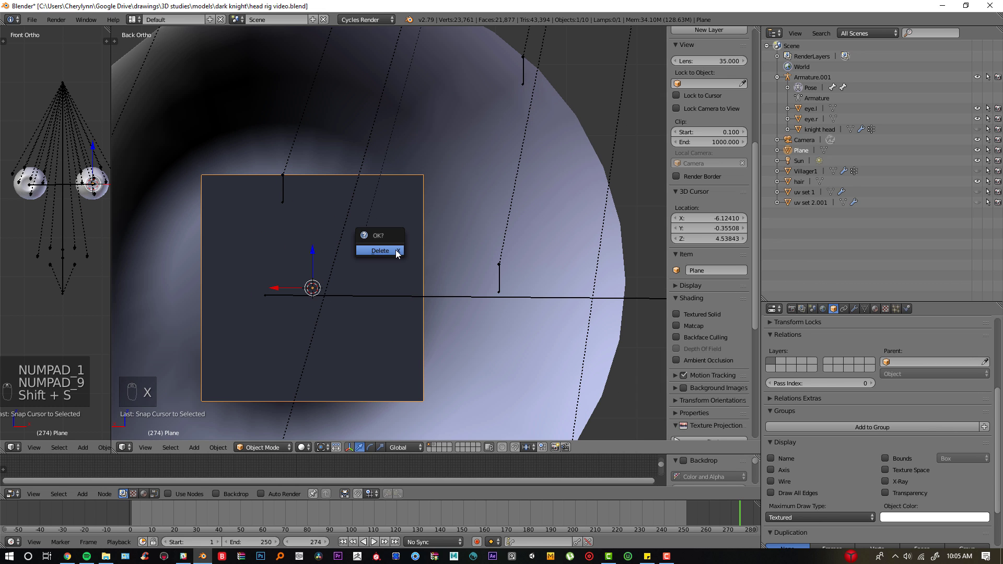
{"action": "left_click", "coordinate": [396, 250]}
{"action": "scroll", "coordinate": [378, 315], "scroll_direction": "down", "scroll_amount": 2}
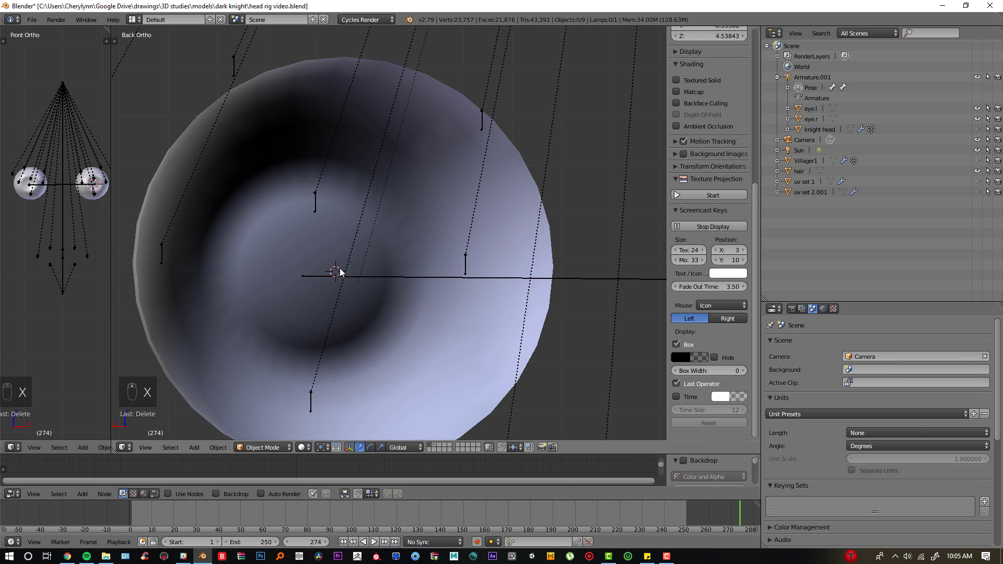
Step: Set eye.r's origin to the 3D cursor at the centre of its open rear
{"action": "mouse_move", "coordinate": [339, 272]}
{"action": "middle_mouse_down"}
{"action": "mouse_move", "coordinate": [316, 292]}
{"action": "mouse_move", "coordinate": [389, 319]}
{"action": "mouse_move", "coordinate": [406, 350]}
{"action": "mouse_move", "coordinate": [437, 350]}
{"action": "mouse_move", "coordinate": [335, 312]}
{"action": "middle_mouse_up"}
{"action": "right_click", "coordinate": [195, 103]}
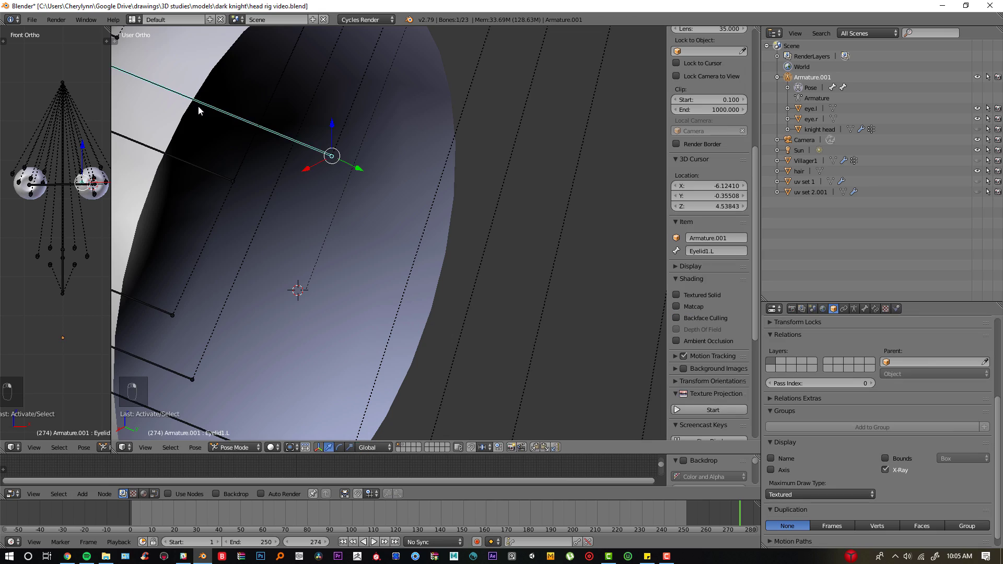
{"action": "scroll", "coordinate": [199, 106], "scroll_direction": "down", "scroll_amount": 2}
{"action": "right_click", "coordinate": [295, 108]}
{"action": "scroll", "coordinate": [361, 213], "scroll_direction": "down", "scroll_amount": 2}
{"action": "middle_click_drag", "start_coordinate": [418, 241], "coordinate": [415, 277]}
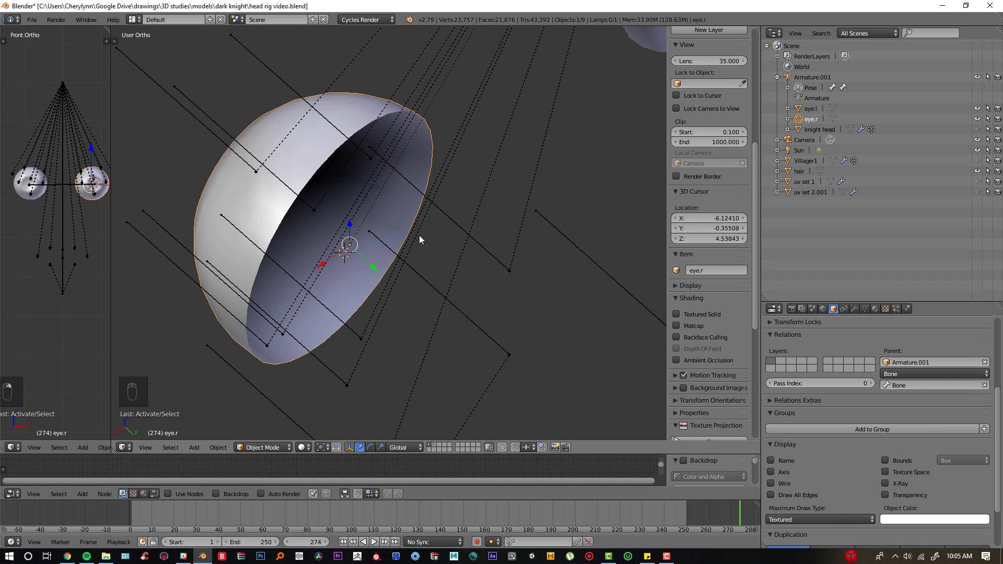
{"action": "key", "text": "ctrl+alt+shift+c"}
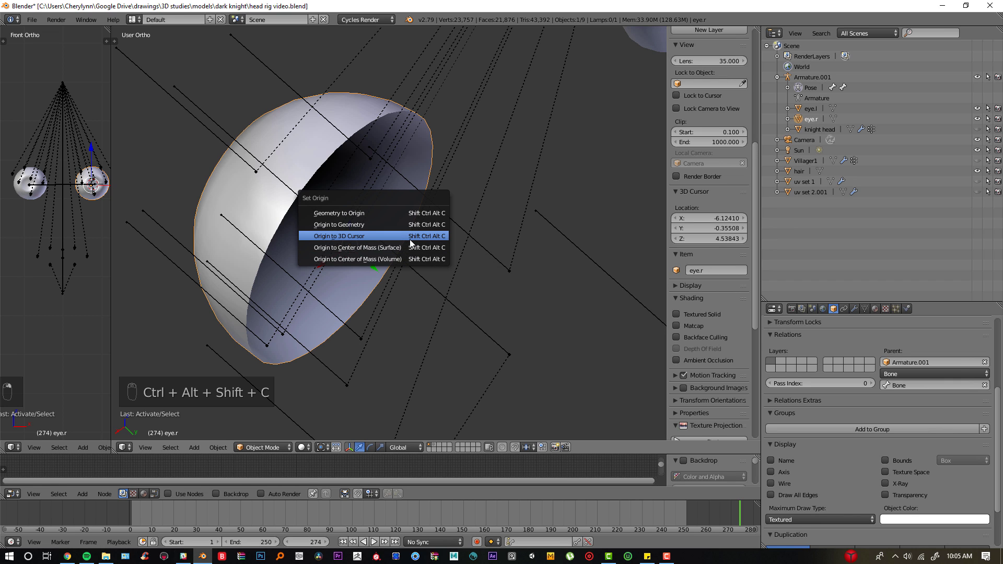
{"action": "left_click", "coordinate": [410, 239]}
Step: Try rotating eye.r around the Z axis to test its new pivot point
{"action": "middle_click_drag", "start_coordinate": [408, 243], "coordinate": [445, 353]}
{"action": "key", "text": "z"}
{"action": "key", "text": "z"}
{"action": "key", "text": "r"}
{"action": "key", "text": "z"}
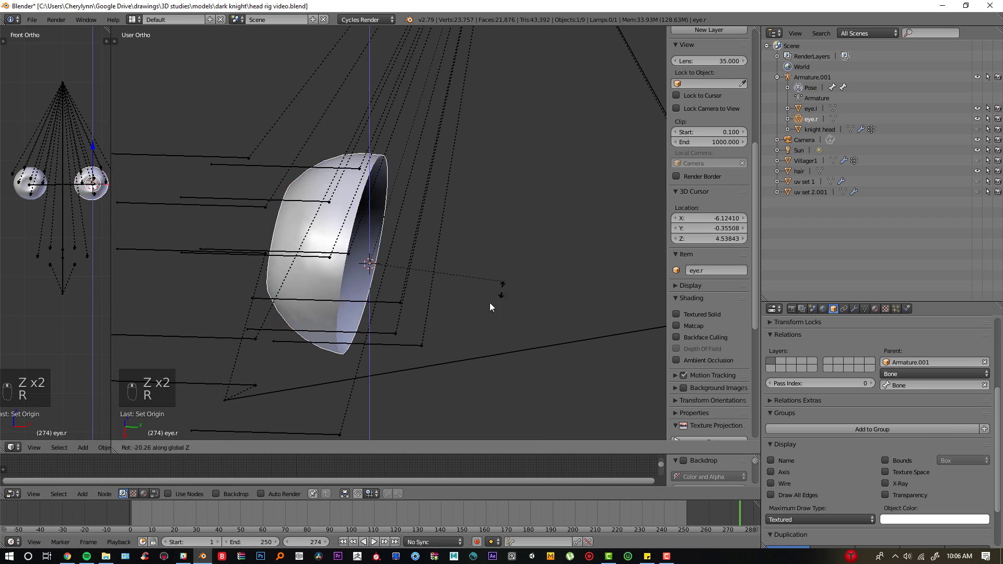
{"action": "left_click", "coordinate": [442, 273]}
Step: Undo the test changes on eye.r, keeping its origin at the 3D cursor
{"action": "key", "text": "a"}
{"action": "key", "text": "a"}
{"action": "key", "text": "a"}
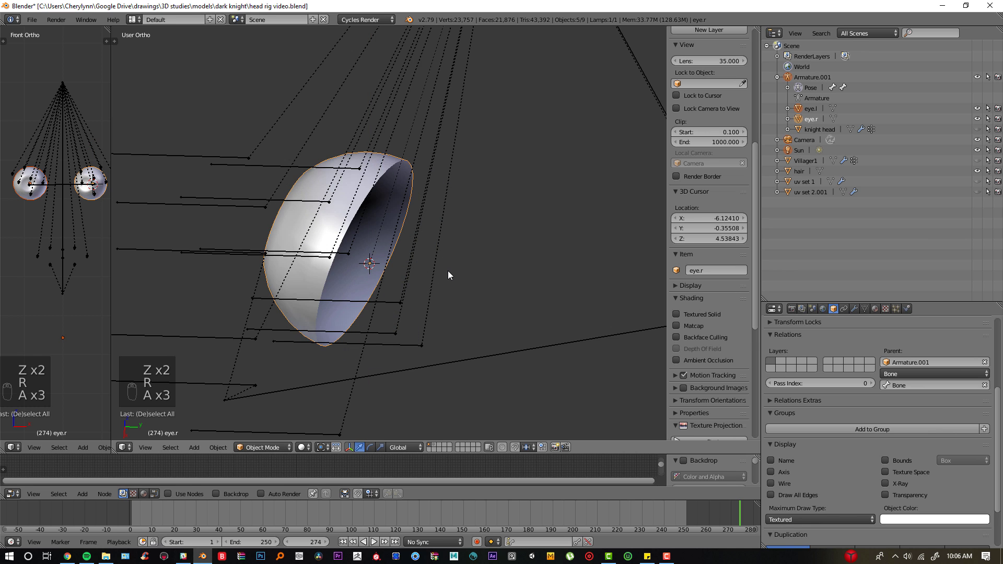
{"action": "key", "text": "z"}
{"action": "key", "text": "ctrl+z"}
{"action": "key", "text": "ctrl+z"}
{"action": "key", "text": "ctrl+z"}
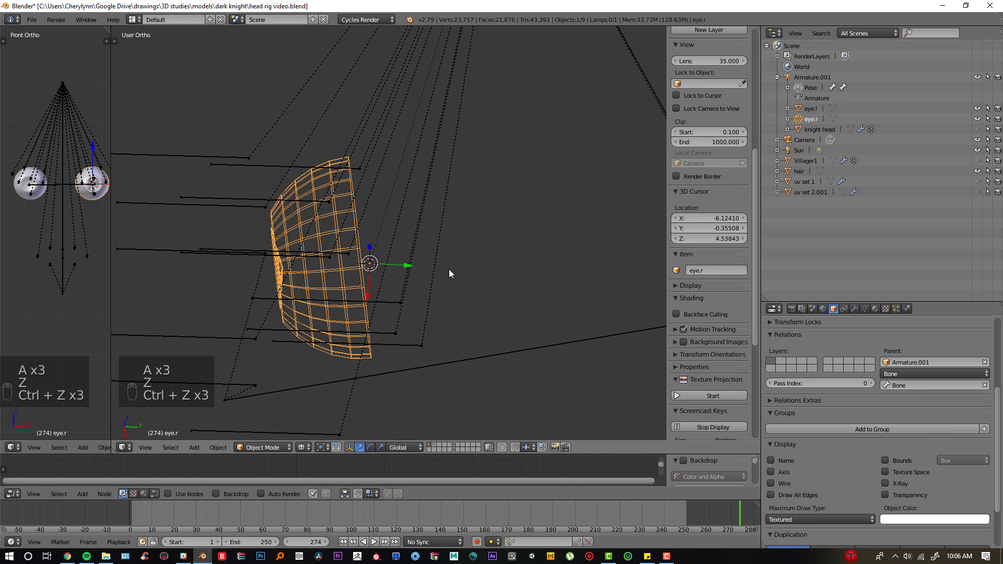
Step: Return the viewport to solid shading and unhide the knight's head and surrounding armour
{"action": "mouse_move", "coordinate": [444, 220]}
{"action": "middle_mouse_down"}
{"action": "mouse_move", "coordinate": [449, 187]}
{"action": "mouse_move", "coordinate": [406, 146]}
{"action": "mouse_move", "coordinate": [369, 155]}
{"action": "mouse_move", "coordinate": [439, 213]}
{"action": "mouse_move", "coordinate": [413, 235]}
{"action": "middle_mouse_up"}
{"action": "key", "text": "z"}
{"action": "key", "text": "alt+h"}
{"action": "scroll", "coordinate": [413, 235], "scroll_direction": "up", "scroll_amount": 4}
{"action": "right_click", "coordinate": [319, 243]}
{"action": "middle_click_drag", "start_coordinate": [318, 242], "coordinate": [387, 271]}
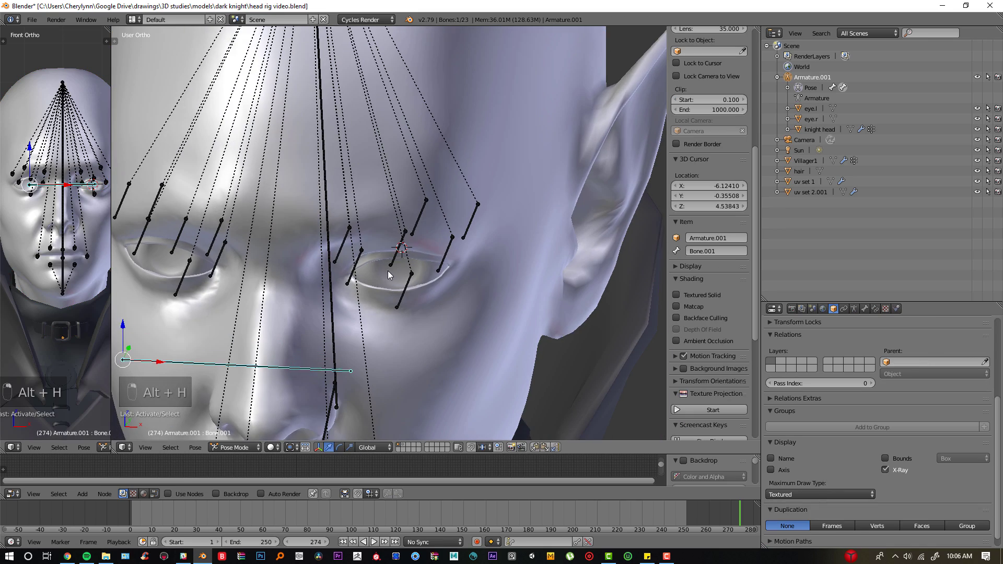
Step: Add a Track To constraint to eye.l and set its target to Armature.001
{"action": "right_click", "coordinate": [156, 261]}
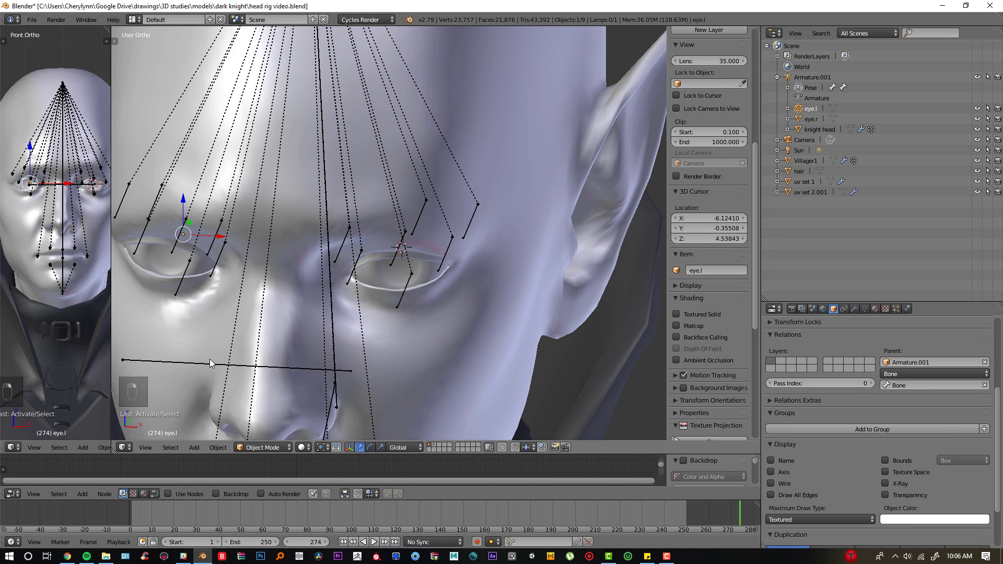
{"action": "left_click", "coordinate": [855, 308]}
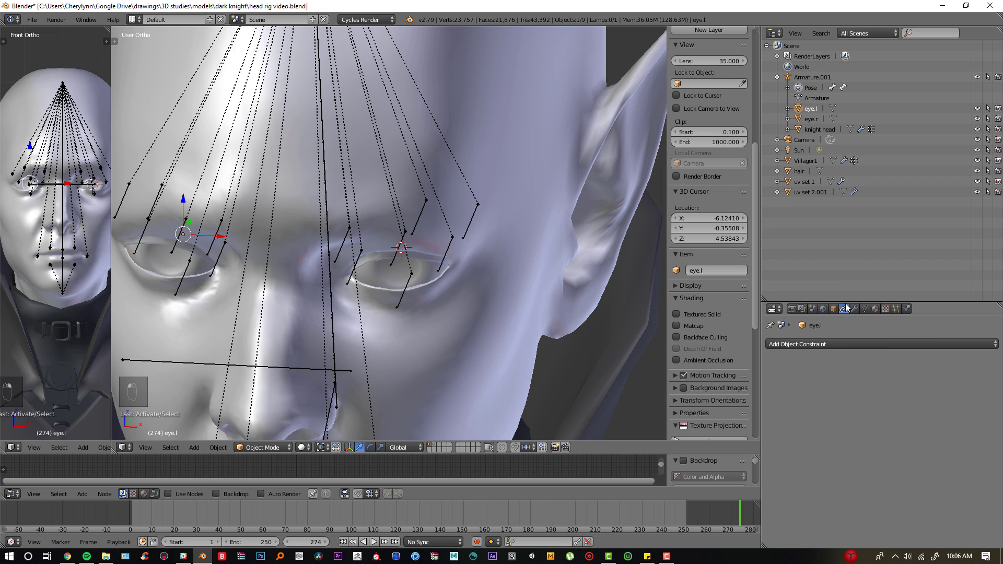
{"action": "left_click_drag", "start_coordinate": [847, 302], "coordinate": [846, 210]}
{"action": "left_click", "coordinate": [836, 253]}
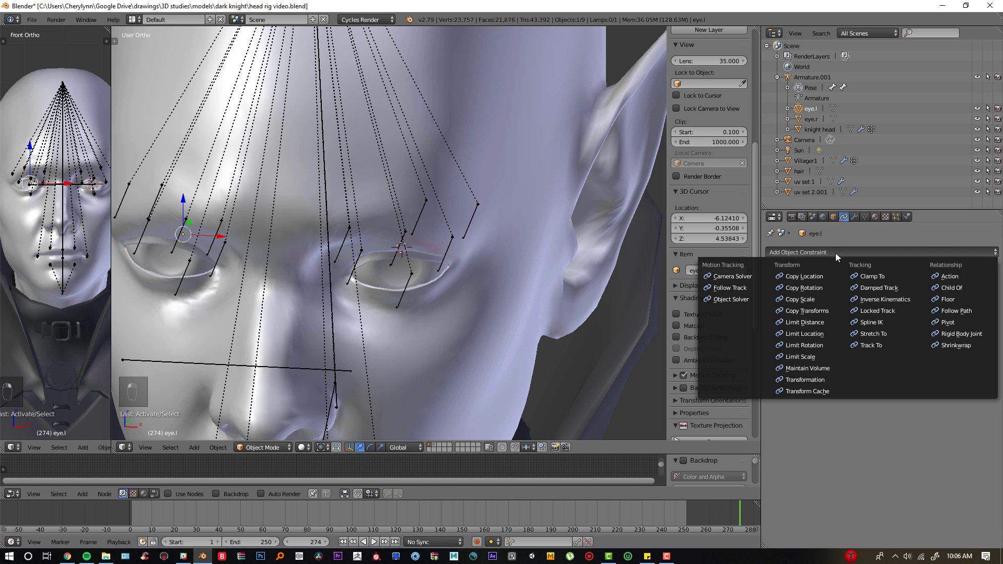
{"action": "left_click", "coordinate": [871, 346]}
{"action": "scroll", "coordinate": [441, 311], "scroll_direction": "down", "scroll_amount": 4}
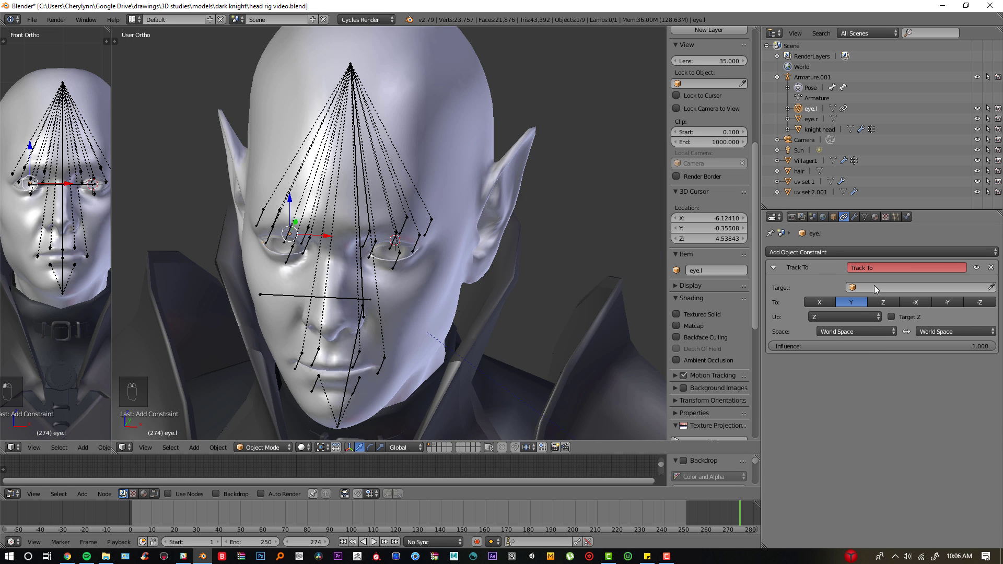
{"action": "left_click", "coordinate": [874, 288]}
{"action": "left_click", "coordinate": [872, 302]}
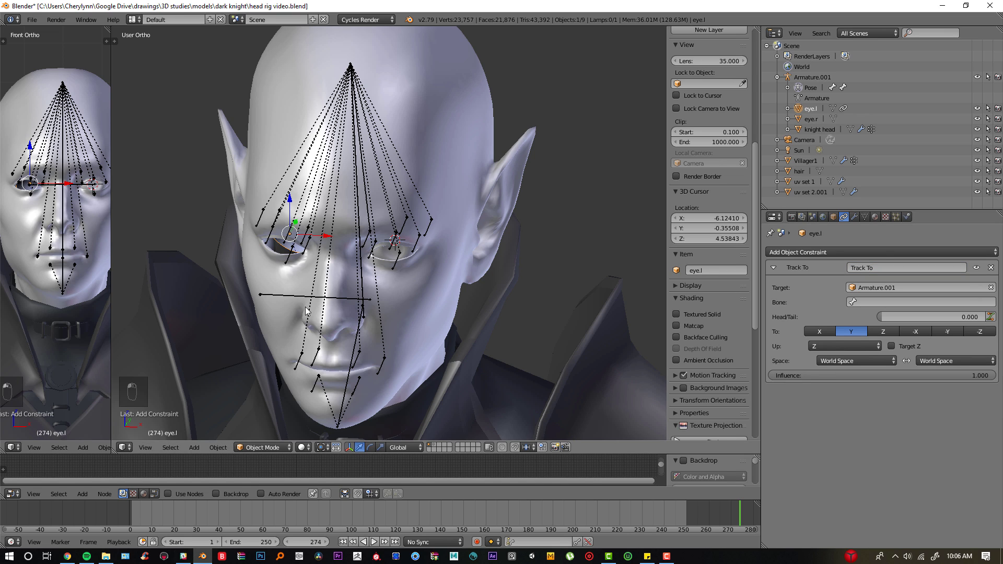
Step: Rename the horizontal eye-control bone in front of the face as eyetrack
{"action": "left_click", "coordinate": [884, 302]}
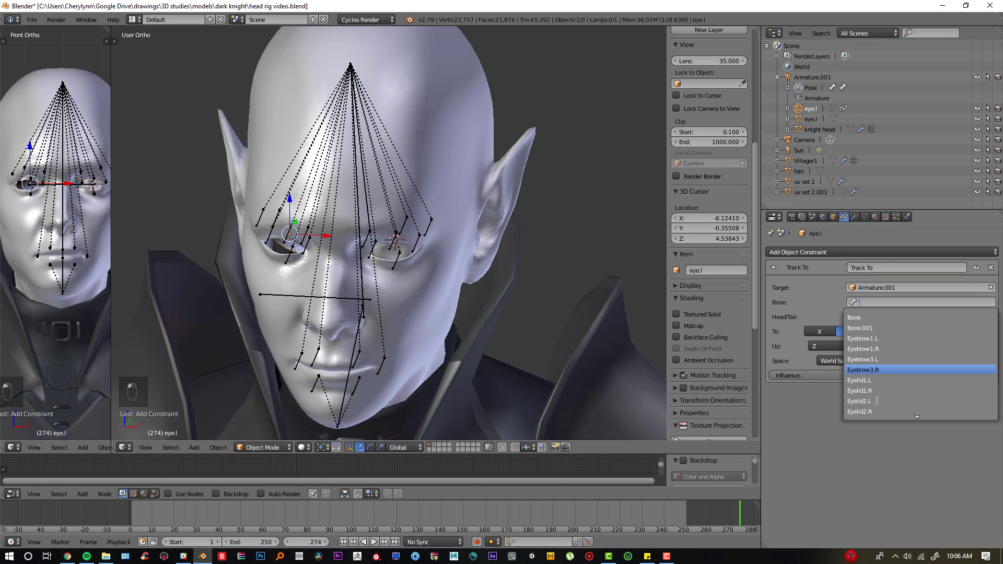
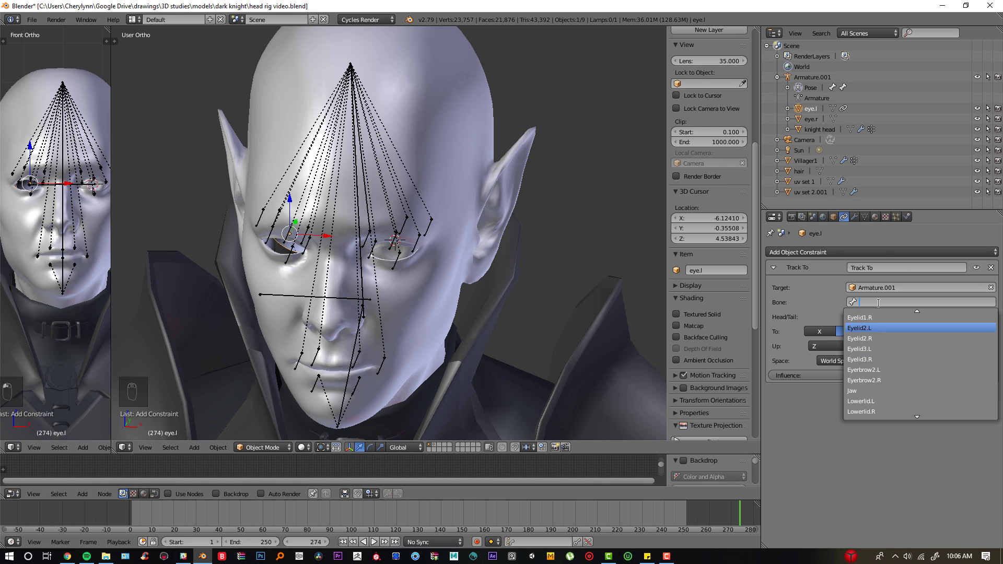
{"action": "scroll", "coordinate": [878, 330], "scroll_direction": "up", "scroll_amount": 3}
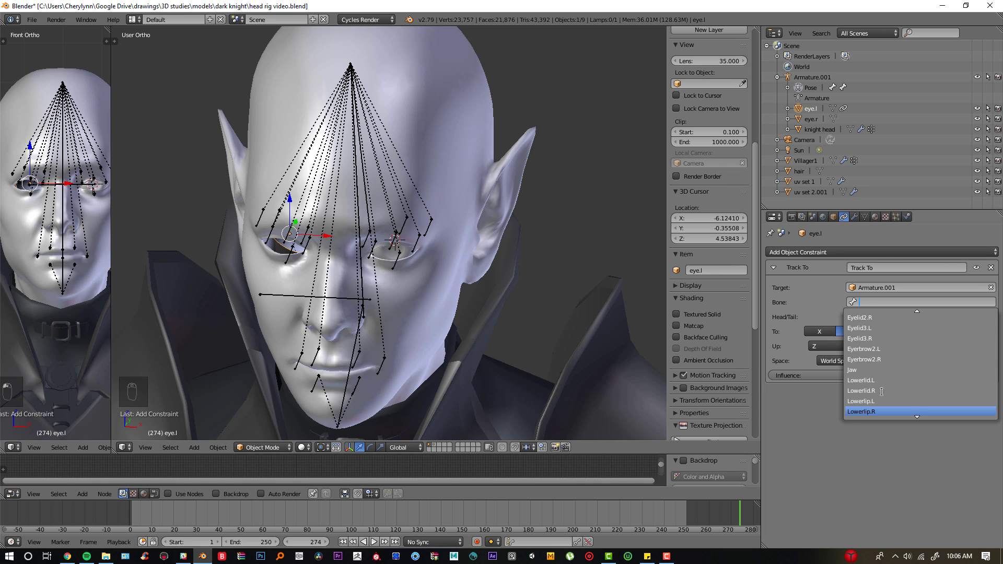
{"action": "right_click", "coordinate": [349, 300]}
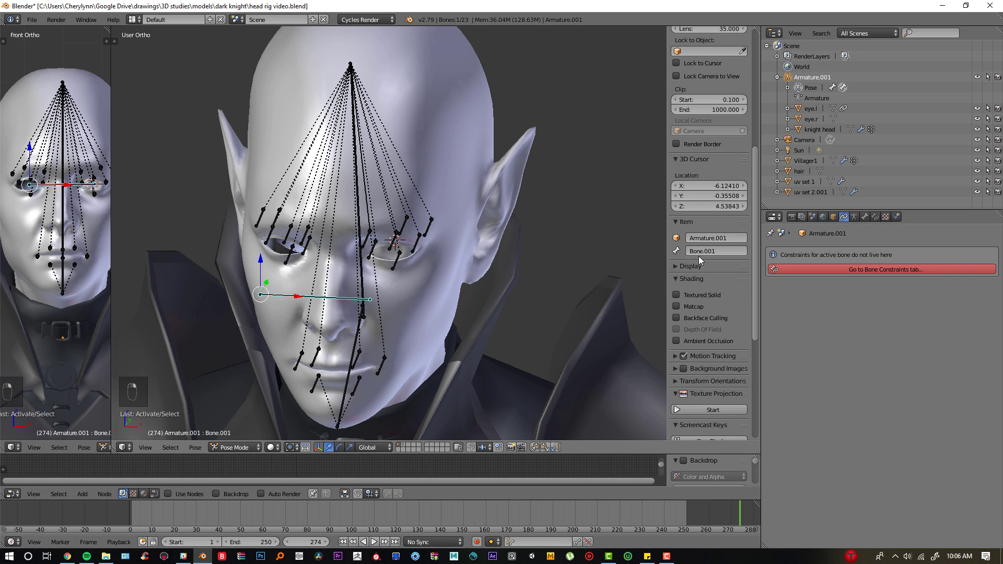
{"action": "key", "text": "Return"}
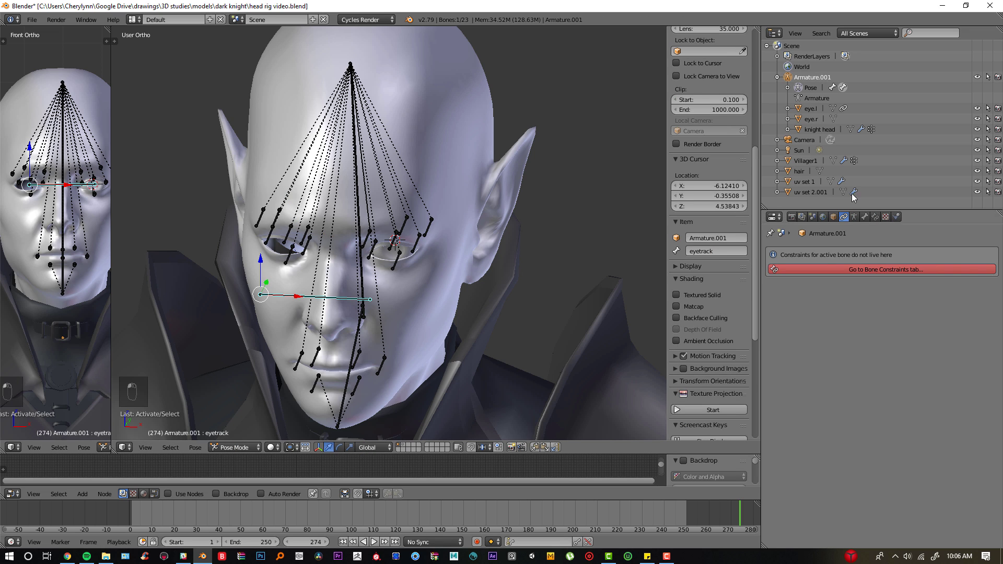
Step: Set the bone of eye.l's Track To constraint to eyetrack
{"action": "left_click", "coordinate": [811, 111]}
{"action": "left_click", "coordinate": [872, 302]}
{"action": "scroll", "coordinate": [877, 398], "scroll_direction": "down", "scroll_amount": 3}
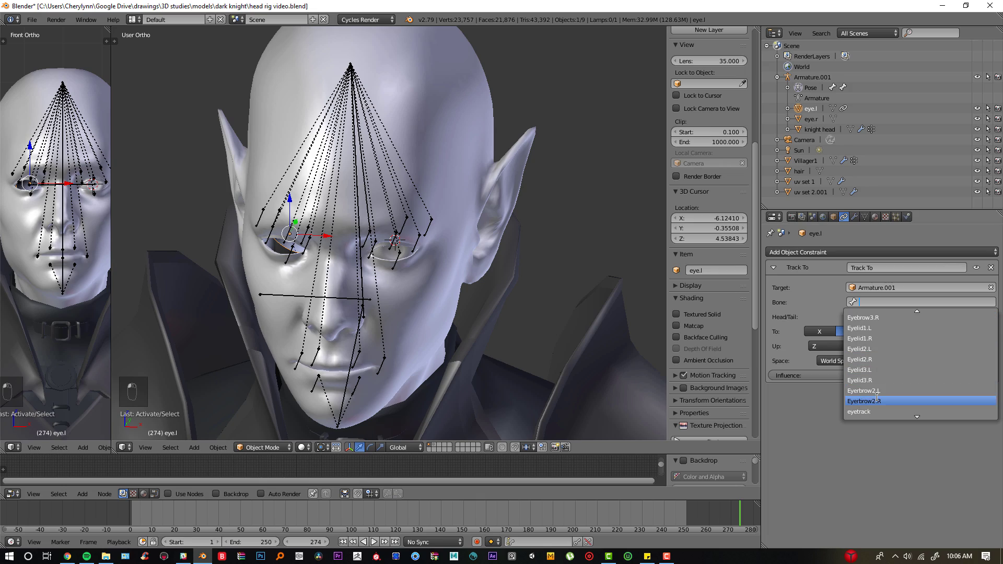
{"action": "left_click", "coordinate": [874, 392]}
Step: Examine the orientation of the tracked eye.l in the front view, in both wireframe and solid shading
{"action": "key", "text": "KP_1"}
{"action": "scroll", "coordinate": [303, 244], "scroll_direction": "up", "scroll_amount": 2}
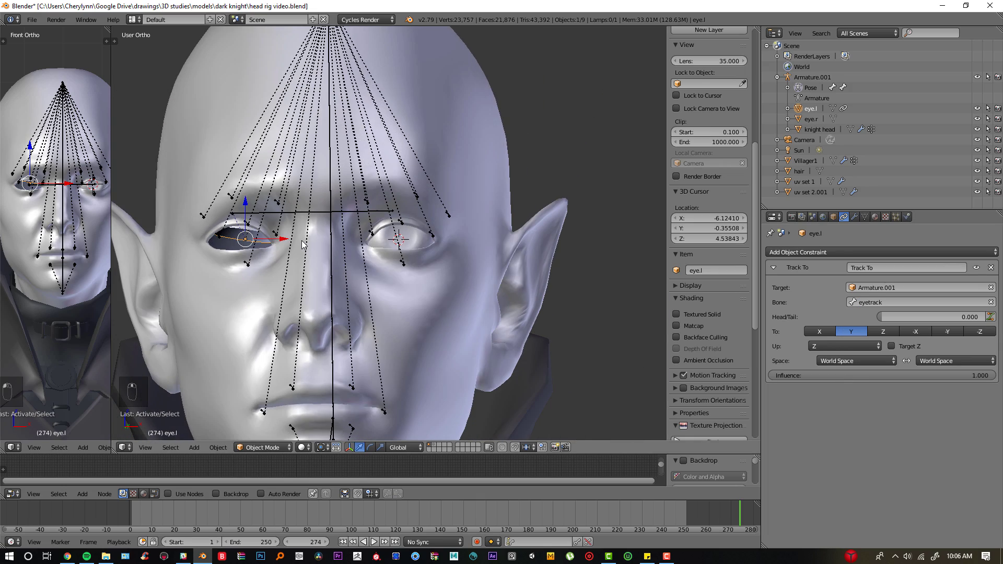
{"action": "key", "text": "z"}
{"action": "scroll", "coordinate": [302, 244], "scroll_direction": "up", "scroll_amount": 2}
{"action": "key", "text": "z"}
{"action": "scroll", "coordinate": [308, 248], "scroll_direction": "down", "scroll_amount": 2}
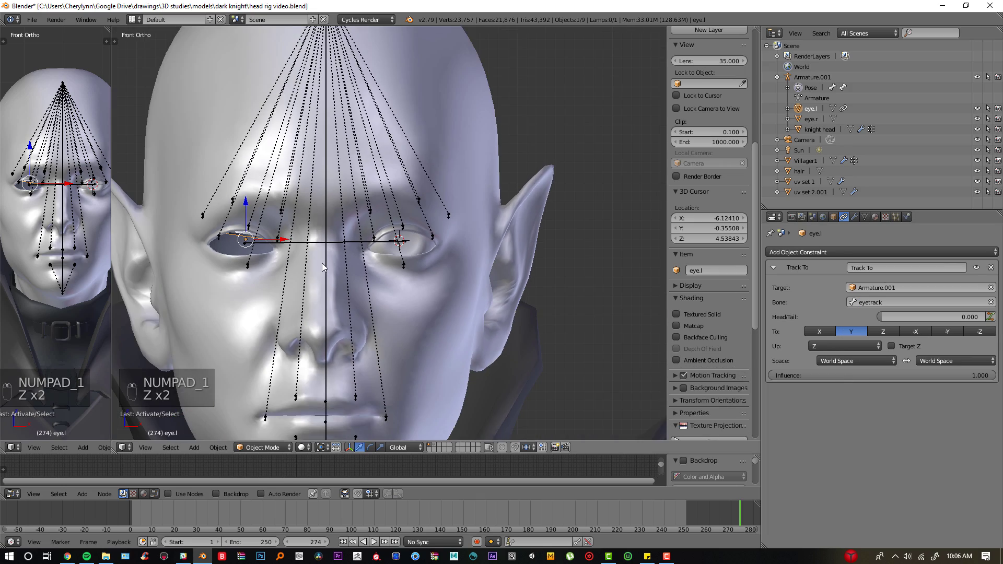
{"action": "scroll", "coordinate": [324, 269], "scroll_direction": "up", "scroll_amount": 2}
{"action": "scroll", "coordinate": [352, 218], "scroll_direction": "down", "scroll_amount": 2}
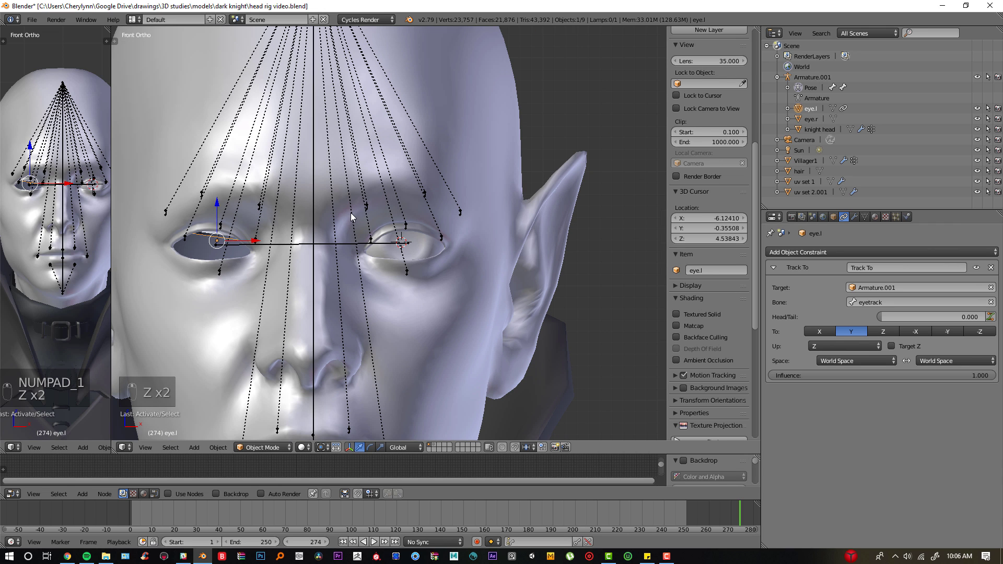
Step: Enable the Axis display for eye.r and inspect its local axes in wireframe
{"action": "left_click", "coordinate": [415, 250]}
{"action": "right_click", "coordinate": [221, 234]}
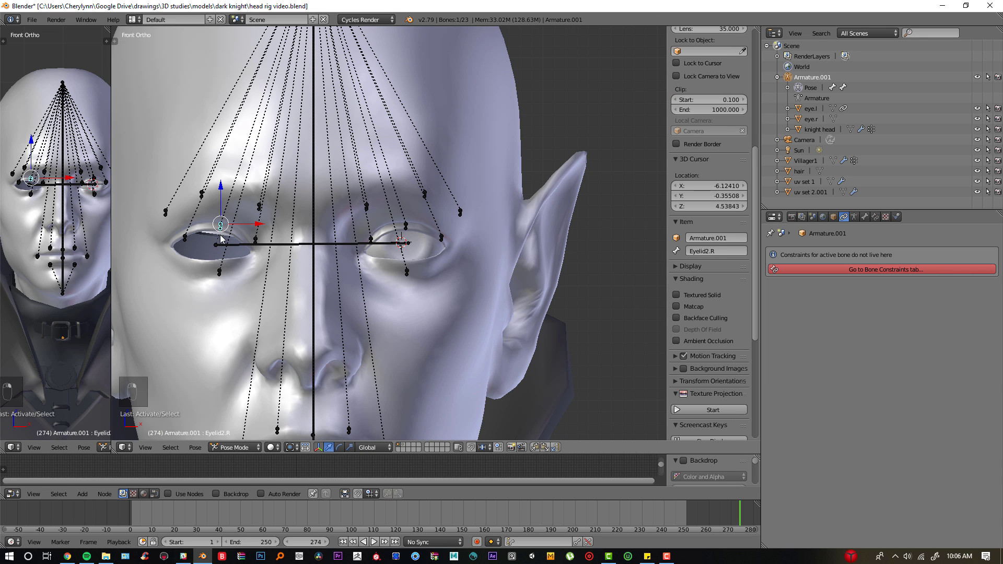
{"action": "right_click", "coordinate": [415, 254]}
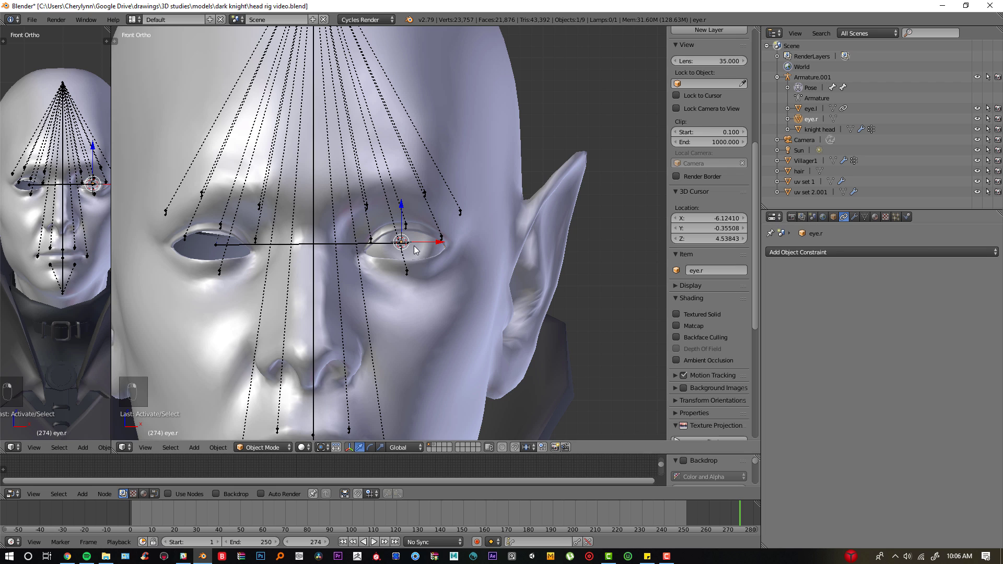
{"action": "left_click", "coordinate": [834, 216]}
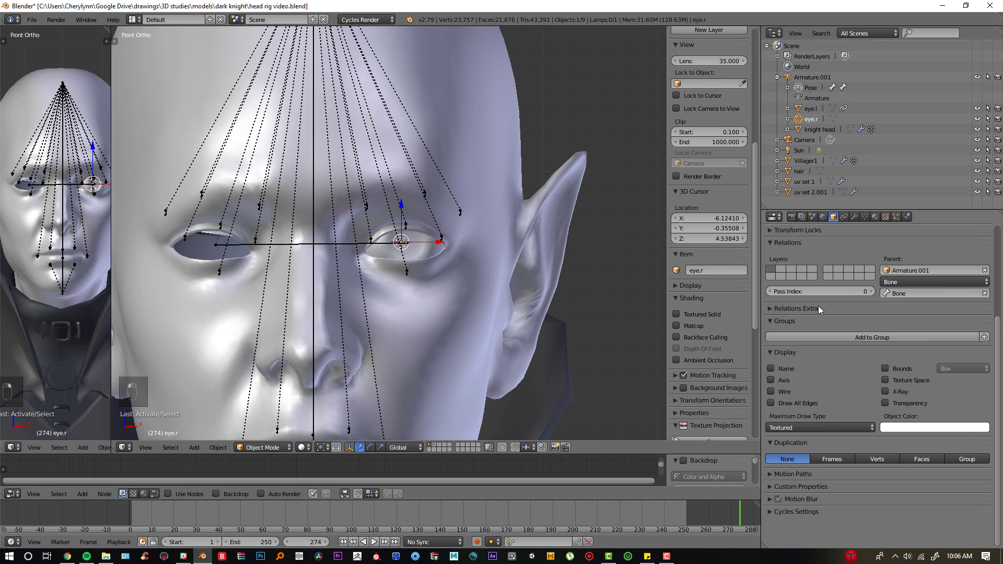
{"action": "left_click", "coordinate": [772, 381]}
{"action": "scroll", "coordinate": [455, 252], "scroll_direction": "up", "scroll_amount": 5}
{"action": "key", "text": "z"}
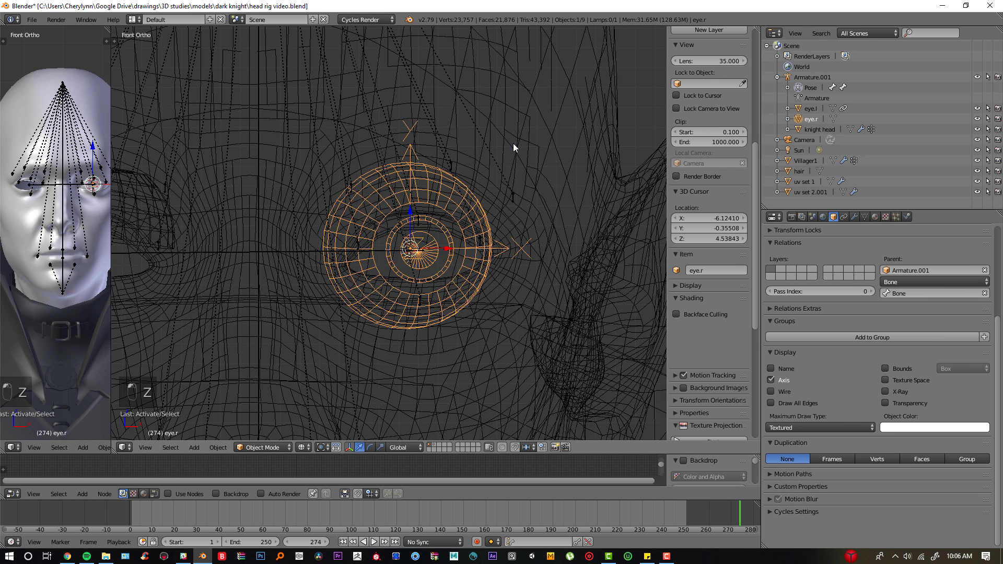
{"action": "scroll", "coordinate": [458, 197], "scroll_direction": "up", "scroll_amount": 3}
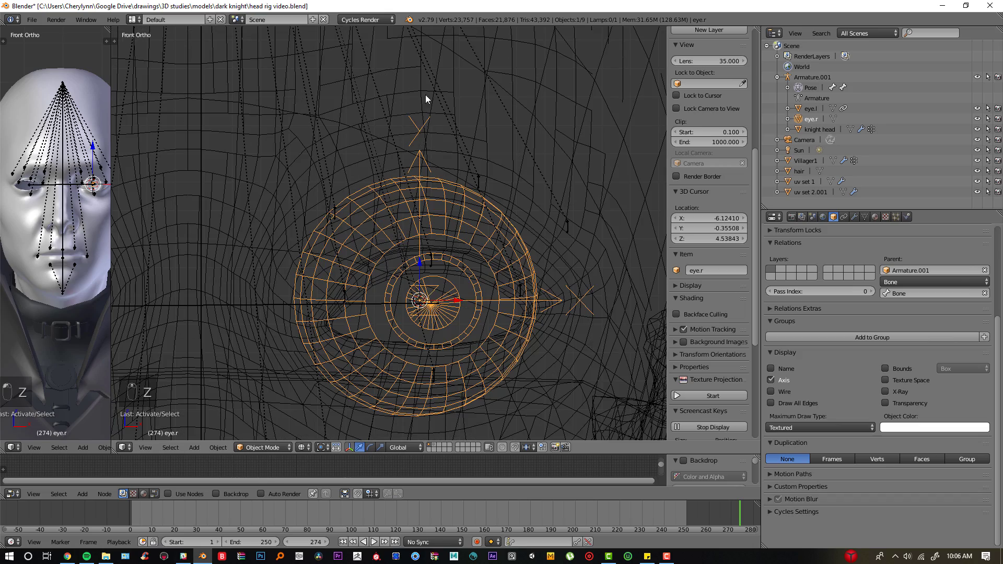
{"action": "scroll", "coordinate": [400, 177], "scroll_direction": "down", "scroll_amount": 3}
Step: Set the Up axis of eye.l's Track To constraint to Y
{"action": "left_click", "coordinate": [325, 208]}
{"action": "left_click", "coordinate": [325, 208]}
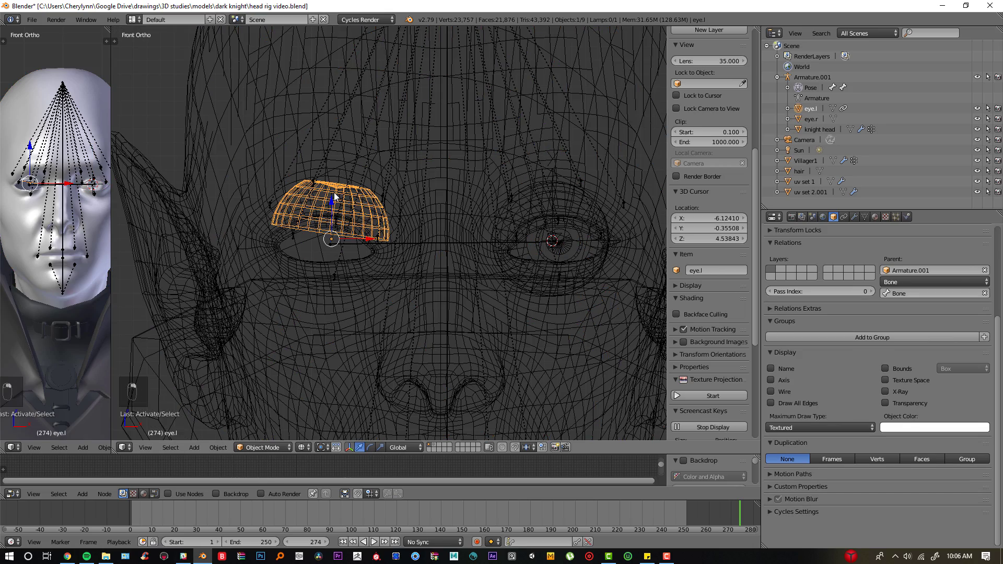
{"action": "left_click", "coordinate": [844, 217]}
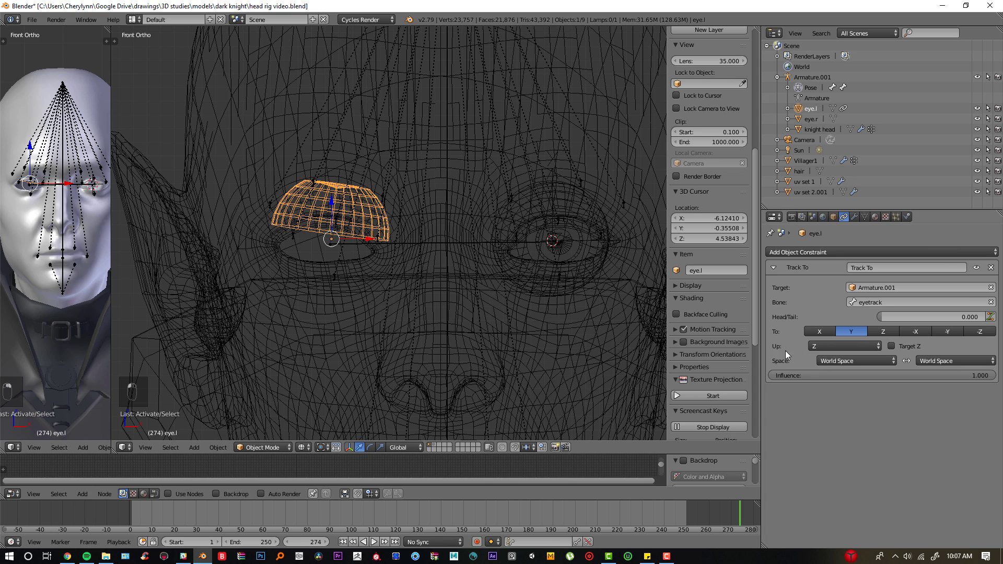
{"action": "left_click", "coordinate": [827, 347]}
{"action": "left_click", "coordinate": [825, 324]}
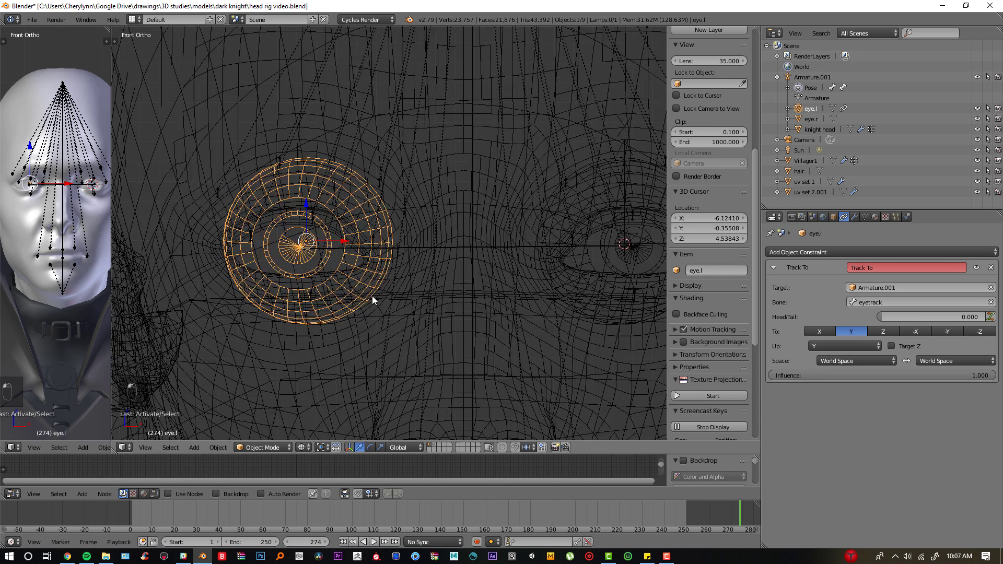
Step: Display the face with its textures in the viewport and set eye.l's Track To axis to Z
{"action": "key", "text": "z"}
{"action": "left_click", "coordinate": [303, 447]}
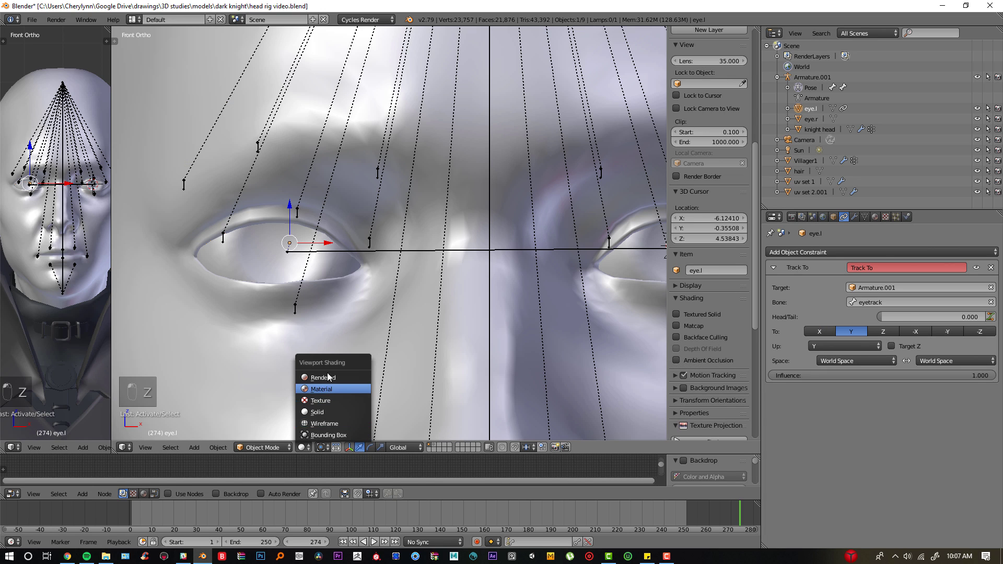
{"action": "left_click", "coordinate": [323, 377]}
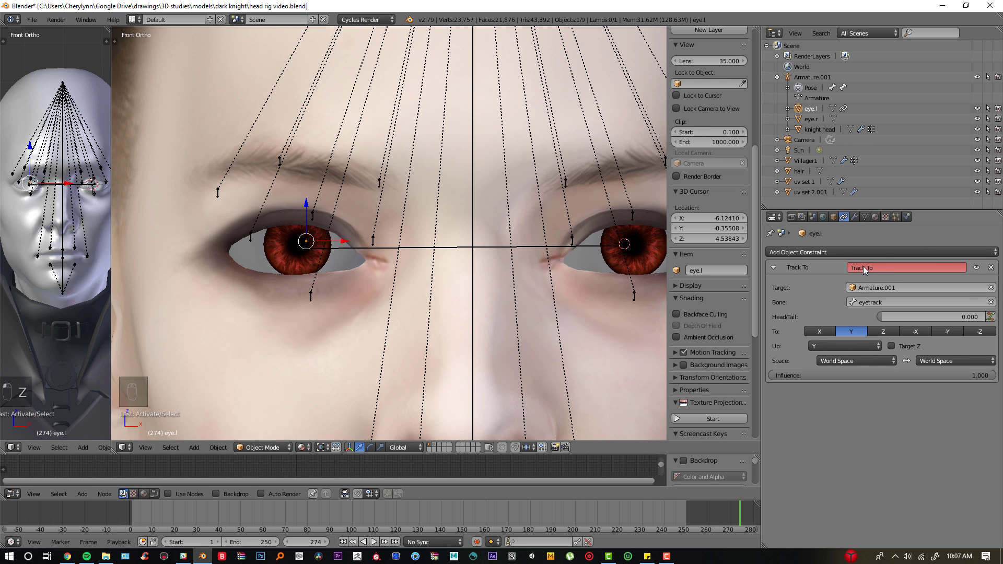
{"action": "left_click", "coordinate": [821, 332]}
{"action": "left_click", "coordinate": [883, 332]}
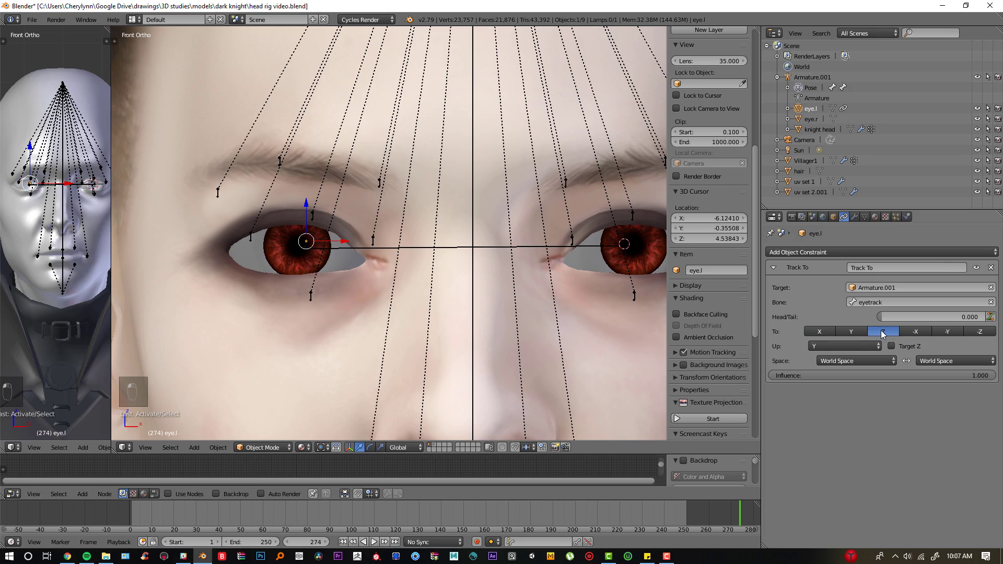
Step: Examine eye.r's local axes in wireframe, from the front and from an angle
{"action": "scroll", "coordinate": [398, 246], "scroll_direction": "down", "scroll_amount": 3}
{"action": "key", "text": "z"}
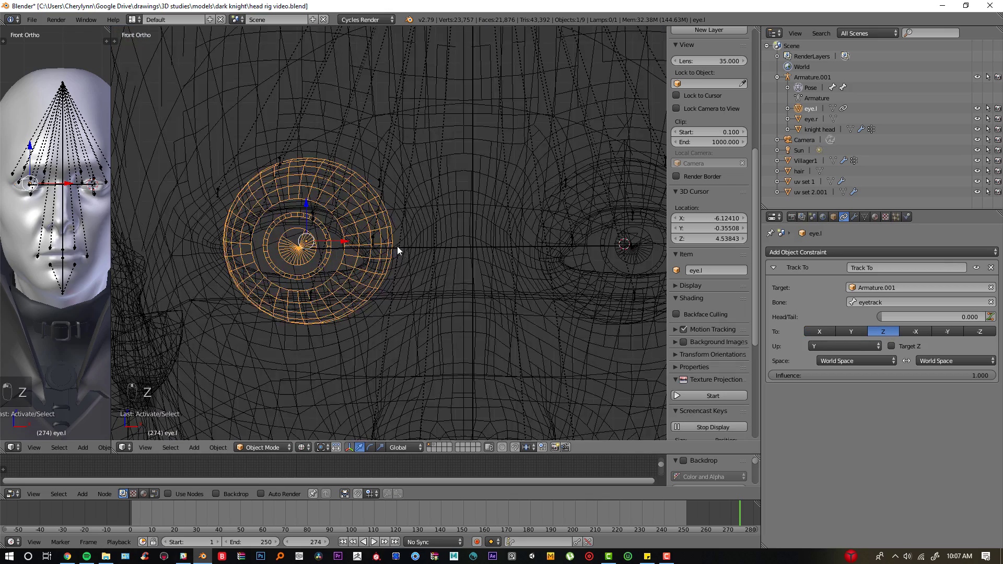
{"action": "scroll", "coordinate": [424, 261], "scroll_direction": "up", "scroll_amount": 3}
{"action": "right_click", "coordinate": [625, 198]}
{"action": "middle_click_drag", "start_coordinate": [625, 199], "coordinate": [469, 193], "text": "shift"}
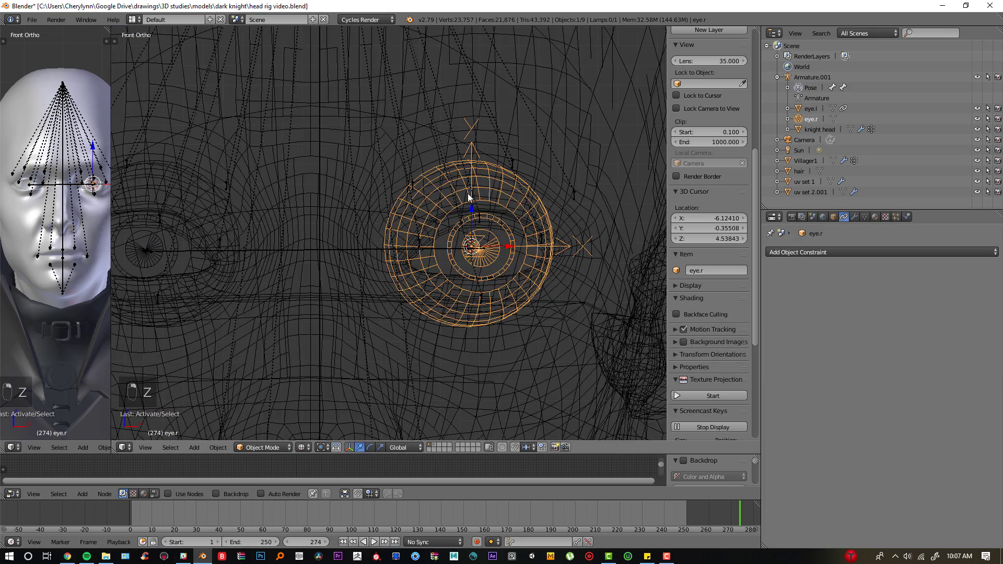
{"action": "middle_click_drag", "start_coordinate": [582, 248], "coordinate": [522, 334]}
Step: Enable the Axis display for eye.l and inspect its local axes in wireframe
{"action": "right_click", "coordinate": [199, 246]}
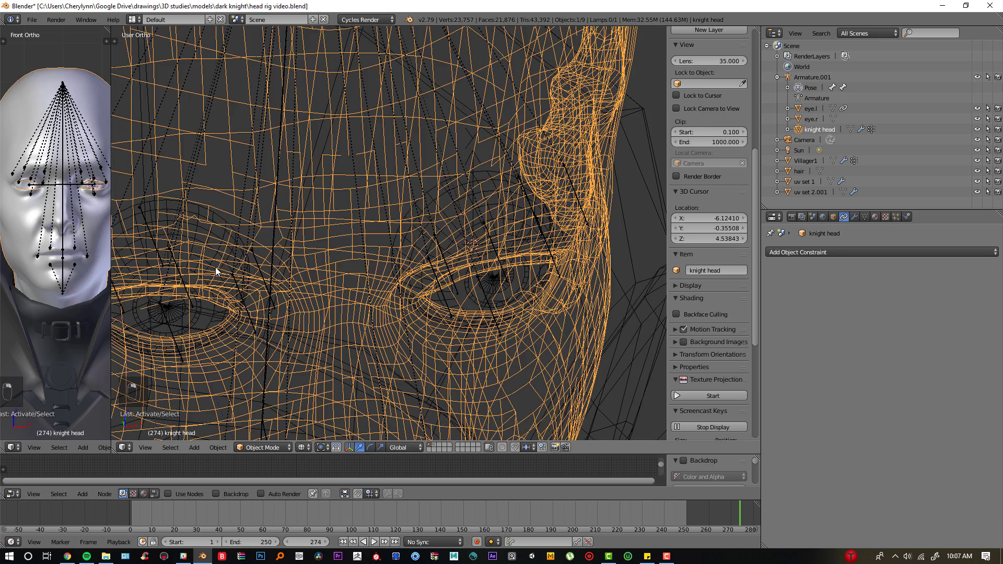
{"action": "right_click", "coordinate": [199, 246]}
{"action": "middle_click_drag", "start_coordinate": [209, 222], "coordinate": [375, 226], "text": "shift"}
{"action": "key", "text": "KP_1"}
{"action": "scroll", "coordinate": [392, 234], "scroll_direction": "up", "scroll_amount": 2}
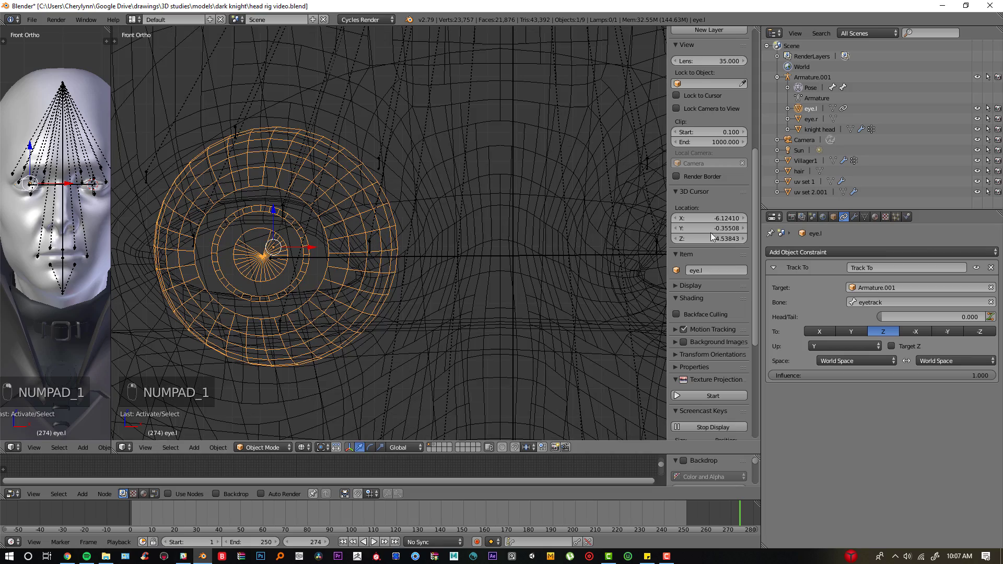
{"action": "left_click", "coordinate": [833, 216]}
{"action": "left_click", "coordinate": [789, 381]}
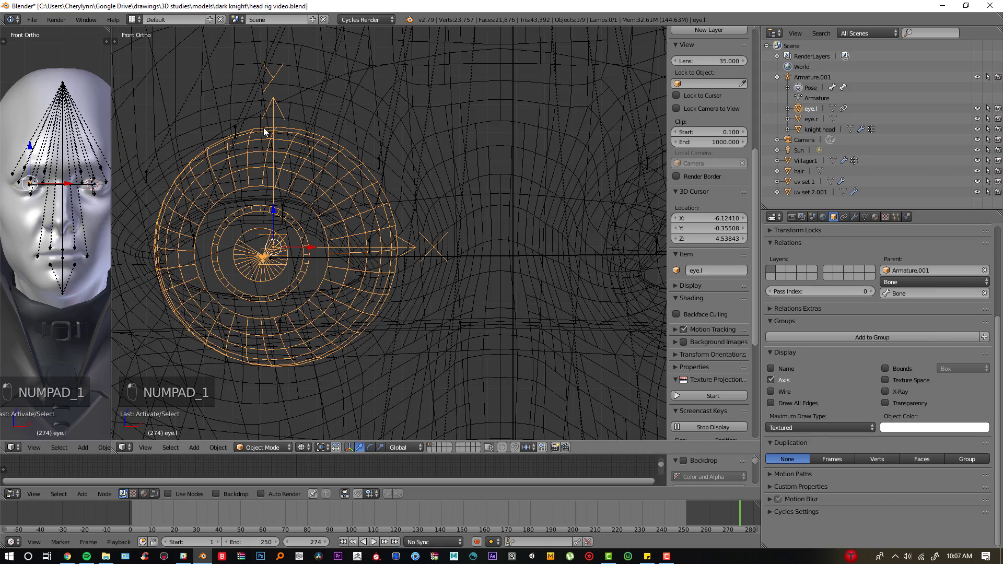
{"action": "middle_click_drag", "start_coordinate": [399, 264], "coordinate": [203, 317]}
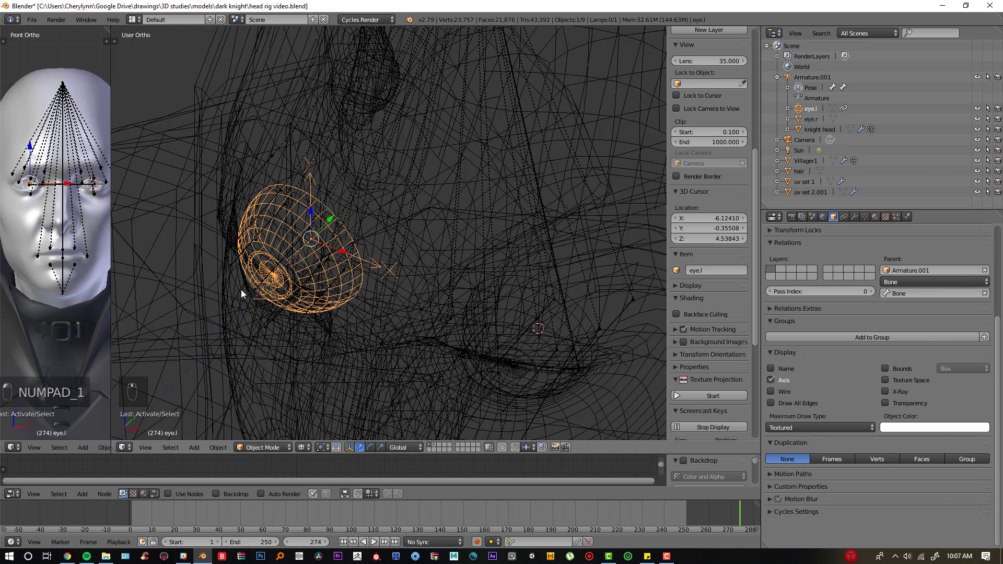
Step: Return to textured shading and move the eyetrack bone to test how eye.l follows it
{"action": "key", "text": "z"}
{"action": "left_click", "coordinate": [304, 448]}
{"action": "left_click", "coordinate": [342, 389]}
{"action": "middle_click_drag", "start_coordinate": [319, 335], "coordinate": [346, 300]}
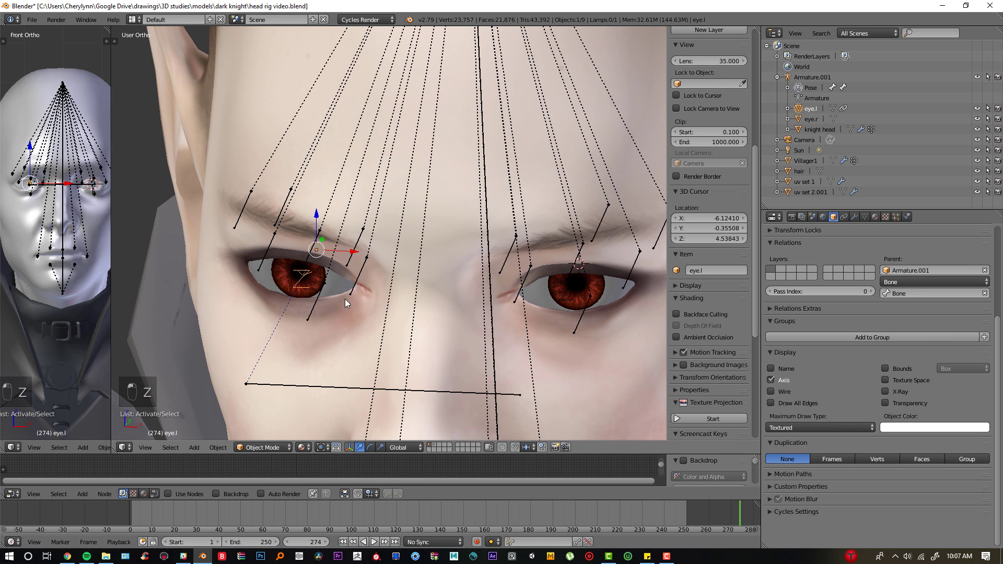
{"action": "right_click", "coordinate": [355, 391]}
{"action": "key", "text": "KP_1"}
{"action": "key", "text": "g"}
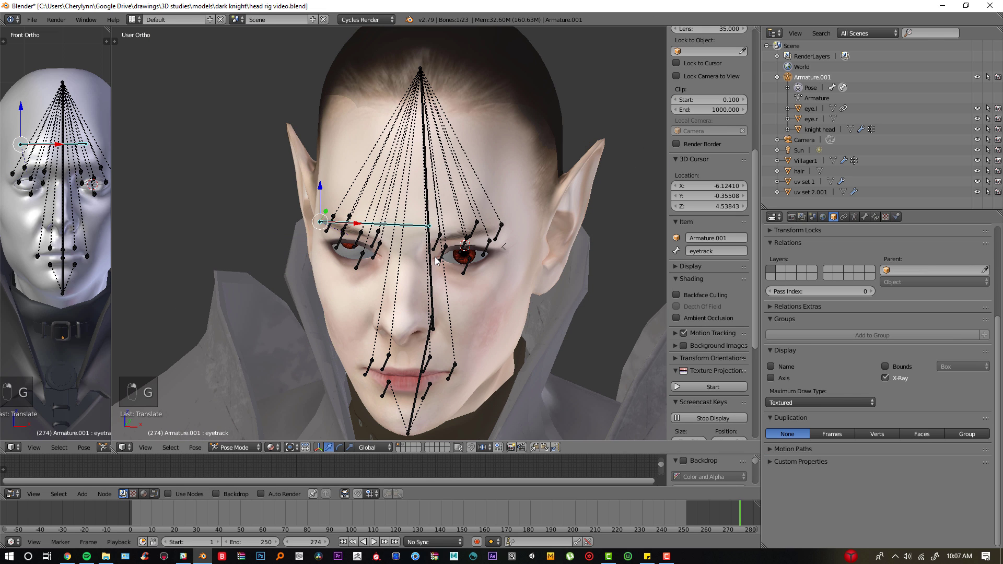
{"action": "left_click", "coordinate": [437, 261]}
{"action": "key", "text": "g"}
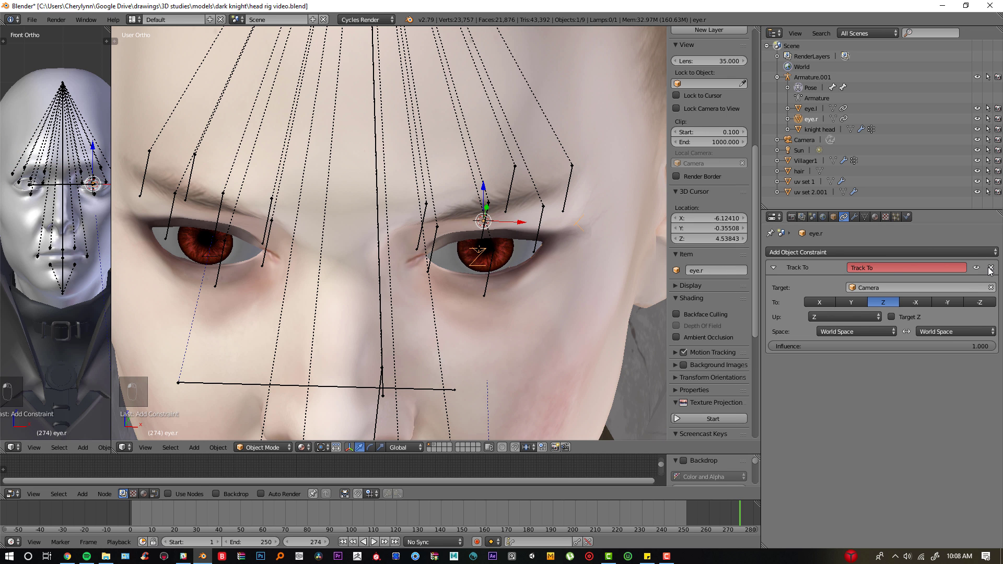
Step: Replace eye.r's Camera-targeting Track To constraint with a new Track To aimed at the eyetrack bone of Armature.001
{"action": "left_click", "coordinate": [990, 268]}
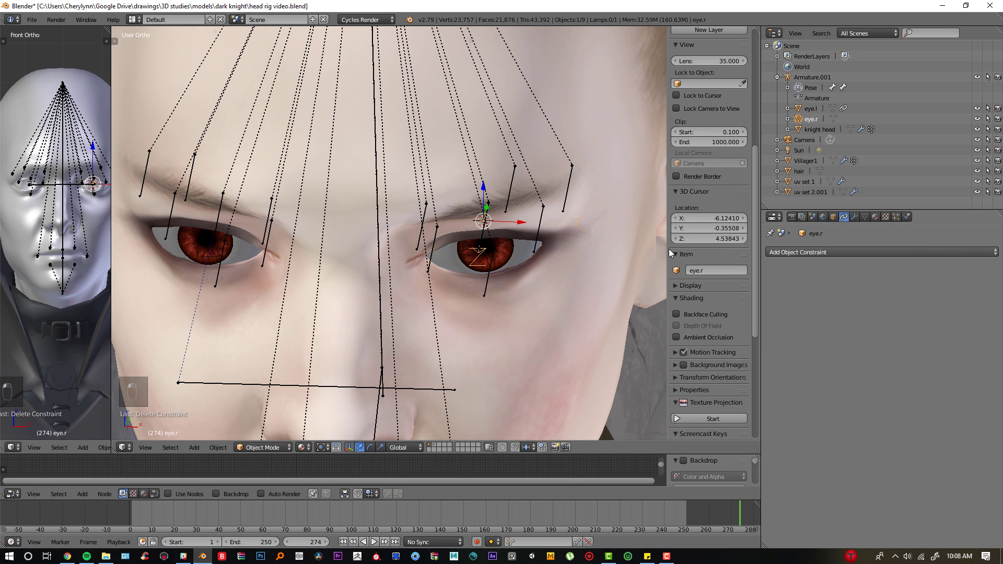
{"action": "scroll", "coordinate": [459, 296], "scroll_direction": "down", "scroll_amount": 3}
{"action": "scroll", "coordinate": [460, 295], "scroll_direction": "up", "scroll_amount": 2}
{"action": "left_click", "coordinate": [867, 252]}
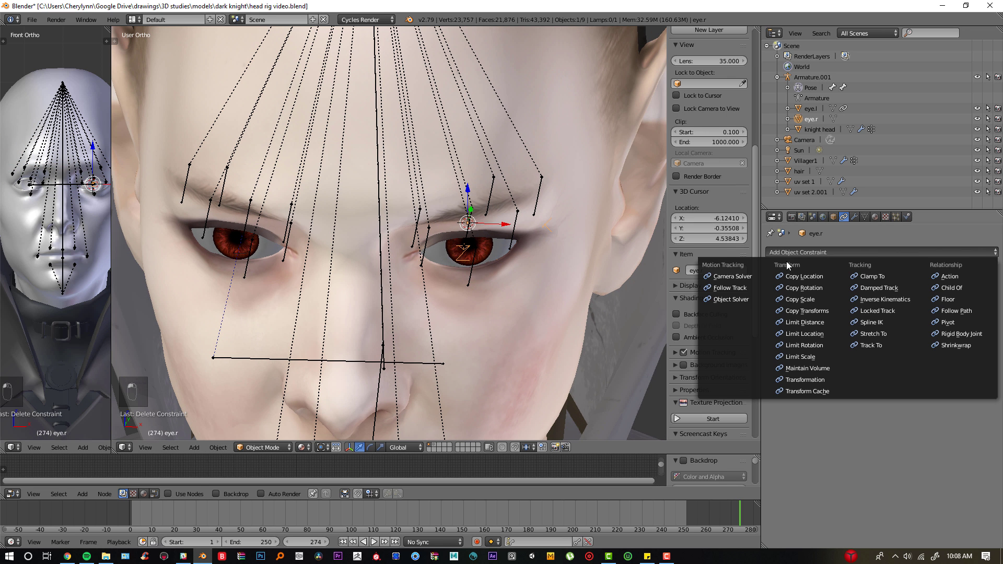
{"action": "left_click", "coordinate": [871, 346]}
{"action": "left_click", "coordinate": [869, 288]}
{"action": "left_click", "coordinate": [869, 303]}
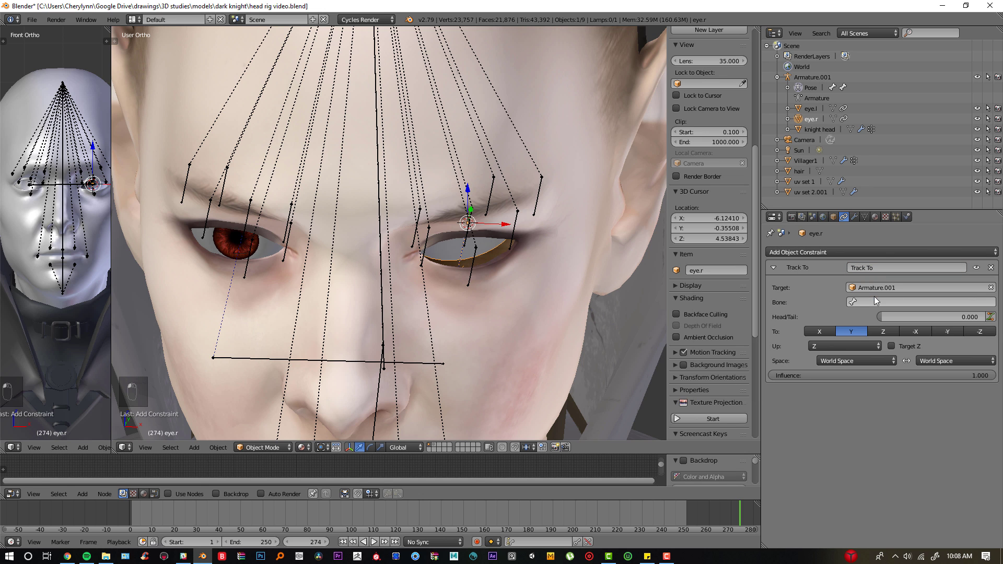
{"action": "left_click", "coordinate": [874, 302]}
{"action": "scroll", "coordinate": [875, 376], "scroll_direction": "down", "scroll_amount": 3}
{"action": "left_click", "coordinate": [875, 391]}
{"action": "scroll", "coordinate": [453, 299], "scroll_direction": "down", "scroll_amount": 3}
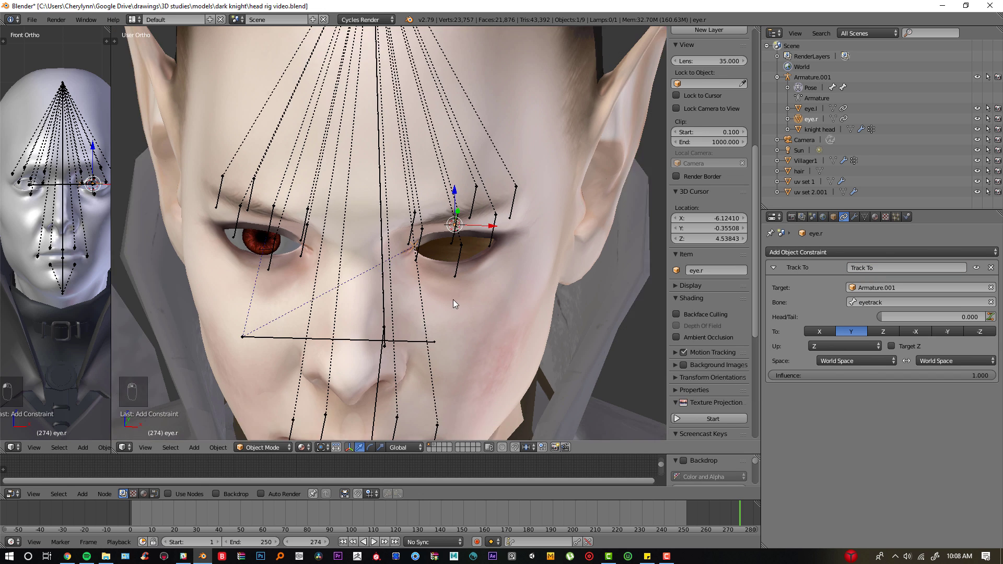
Step: Set the Up axis of eye.r's Track To constraint to Y
{"action": "key", "text": "KP_1"}
{"action": "scroll", "coordinate": [480, 283], "scroll_direction": "up", "scroll_amount": 1}
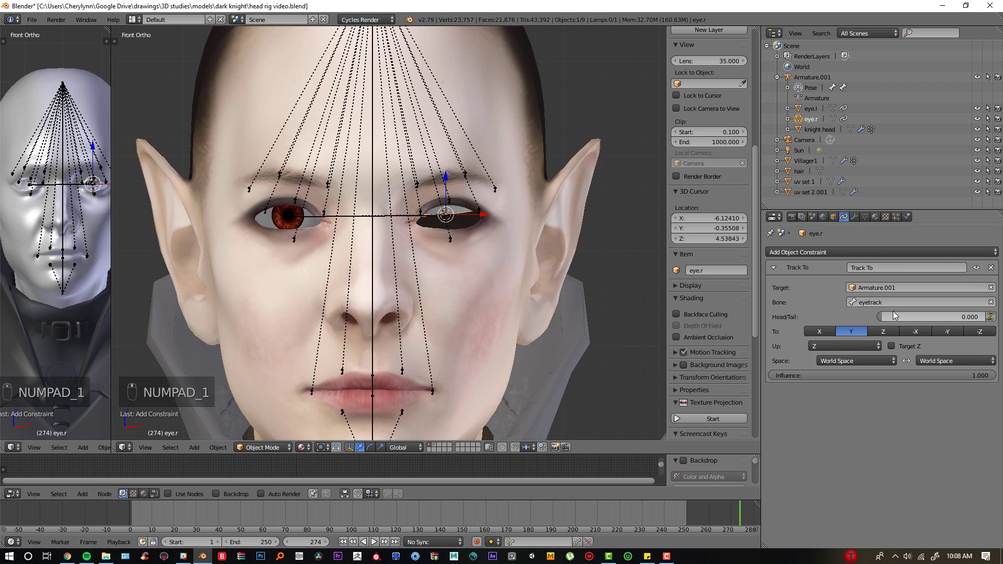
{"action": "middle_click_drag", "start_coordinate": [489, 283], "coordinate": [654, 290]}
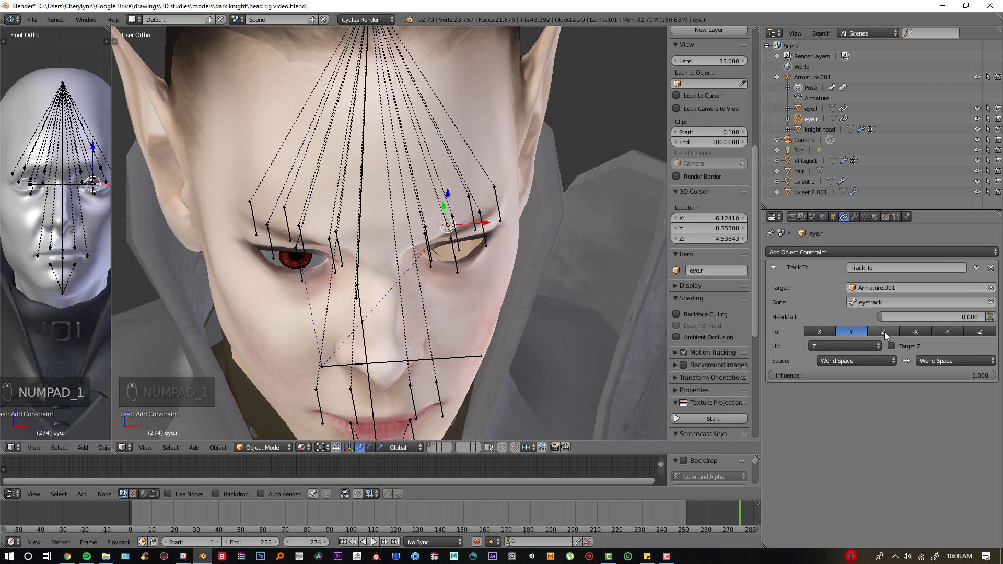
{"action": "scroll", "coordinate": [674, 345], "scroll_direction": "up", "scroll_amount": 1}
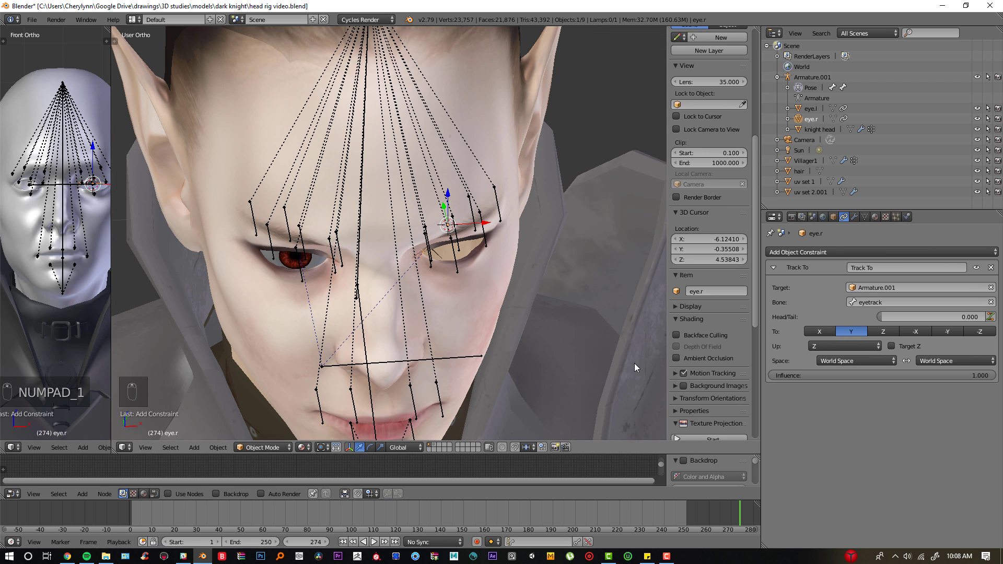
{"action": "middle_click_drag", "start_coordinate": [635, 367], "coordinate": [537, 280]}
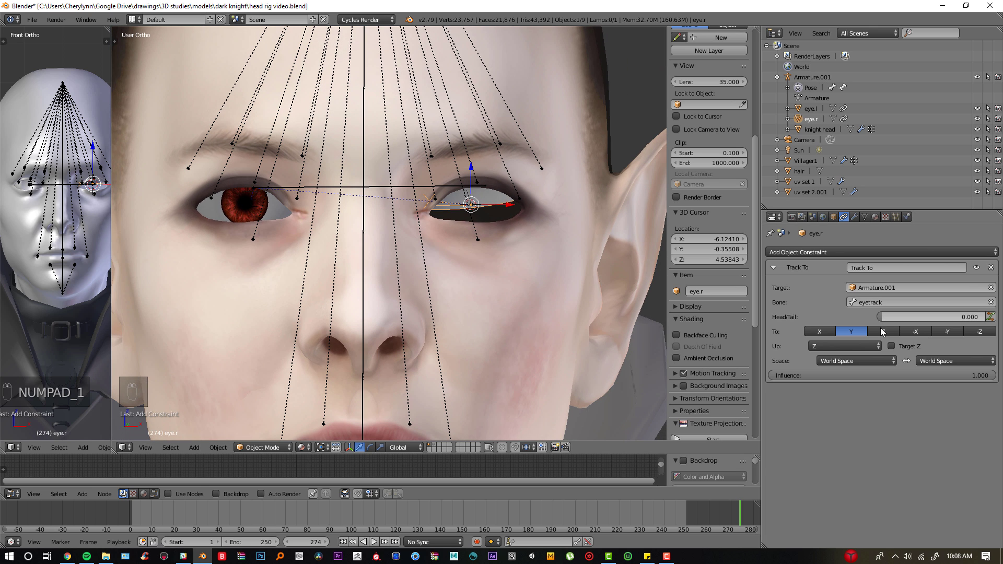
{"action": "left_click", "coordinate": [846, 345]}
{"action": "left_click", "coordinate": [835, 322]}
{"action": "scroll", "coordinate": [465, 274], "scroll_direction": "down", "scroll_amount": 2}
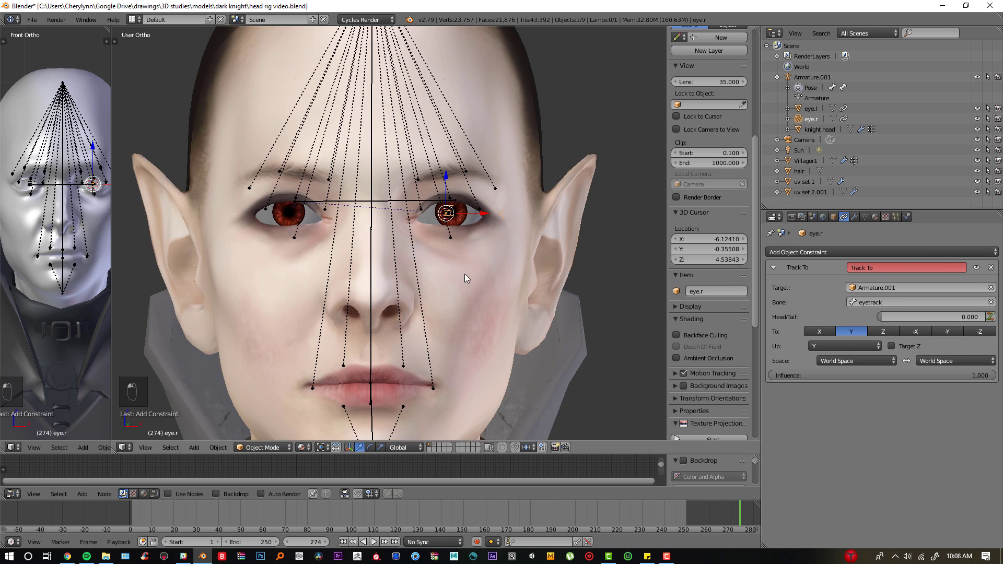
{"action": "key", "text": "KP_1"}
{"action": "scroll", "coordinate": [206, 202], "scroll_direction": "up", "scroll_amount": 3}
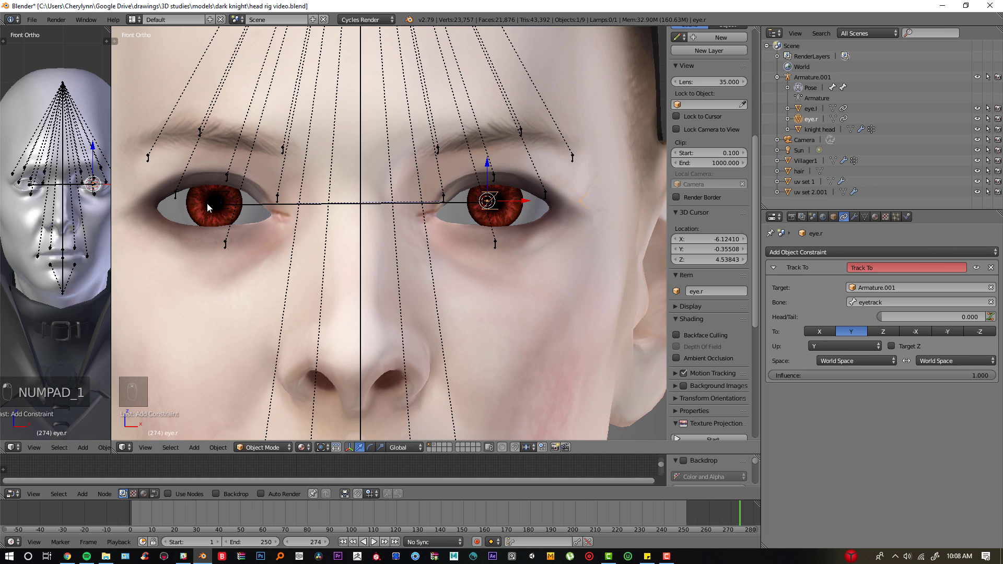
Step: Compare the Track To settings of both eyeballs and set eye.r's To axis to Z
{"action": "right_click", "coordinate": [200, 202]}
{"action": "right_click", "coordinate": [520, 203]}
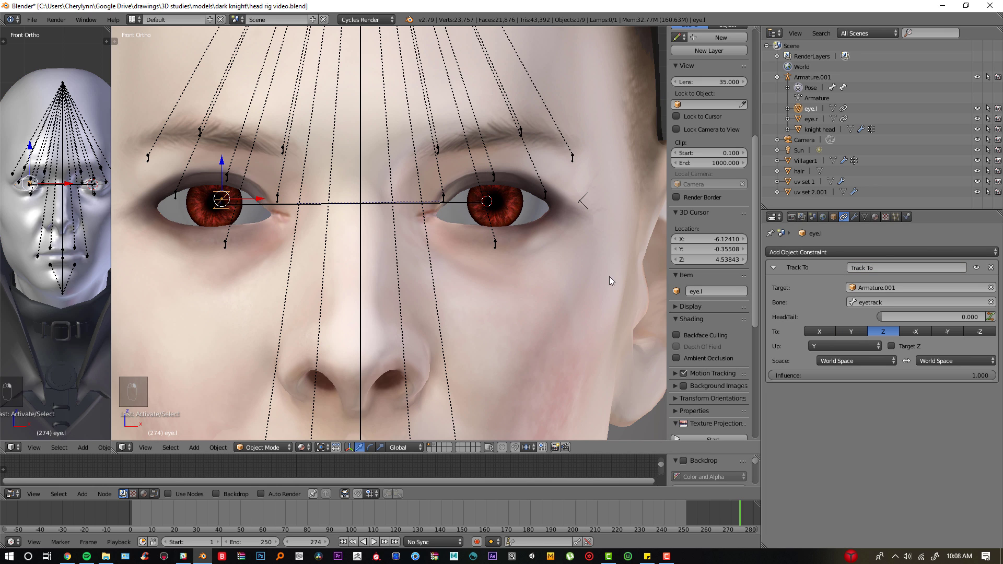
{"action": "right_click", "coordinate": [491, 204]}
{"action": "right_click", "coordinate": [542, 224]}
{"action": "right_click", "coordinate": [544, 212]}
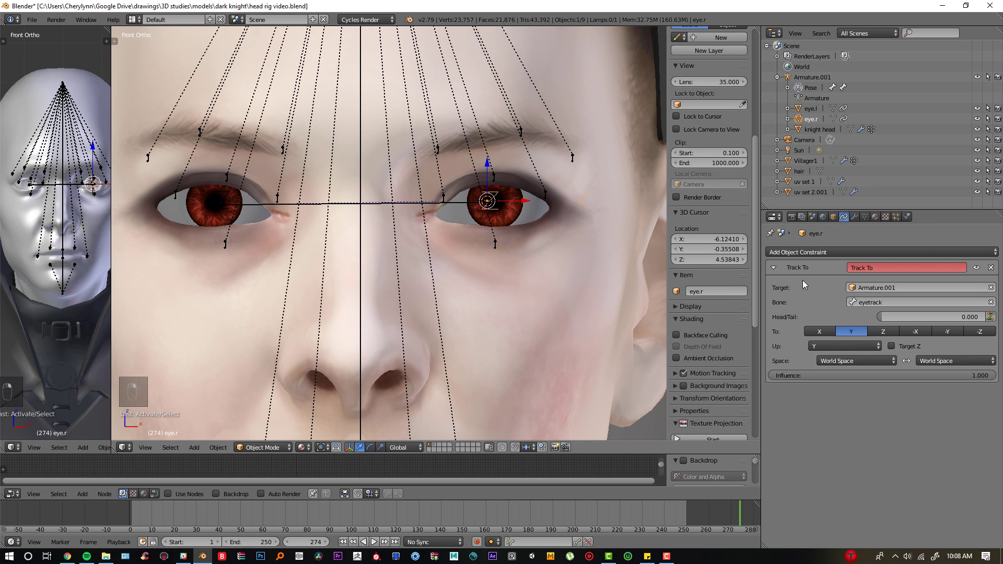
{"action": "left_click", "coordinate": [889, 330]}
Step: Set the Head/Tail value of eye.r's Track To constraint to 1.000 so it aims at the eyetrack bone's tail
{"action": "scroll", "coordinate": [388, 189], "scroll_direction": "down", "scroll_amount": 1}
{"action": "middle_click_drag", "start_coordinate": [387, 189], "coordinate": [460, 236]}
{"action": "right_click", "coordinate": [247, 239]}
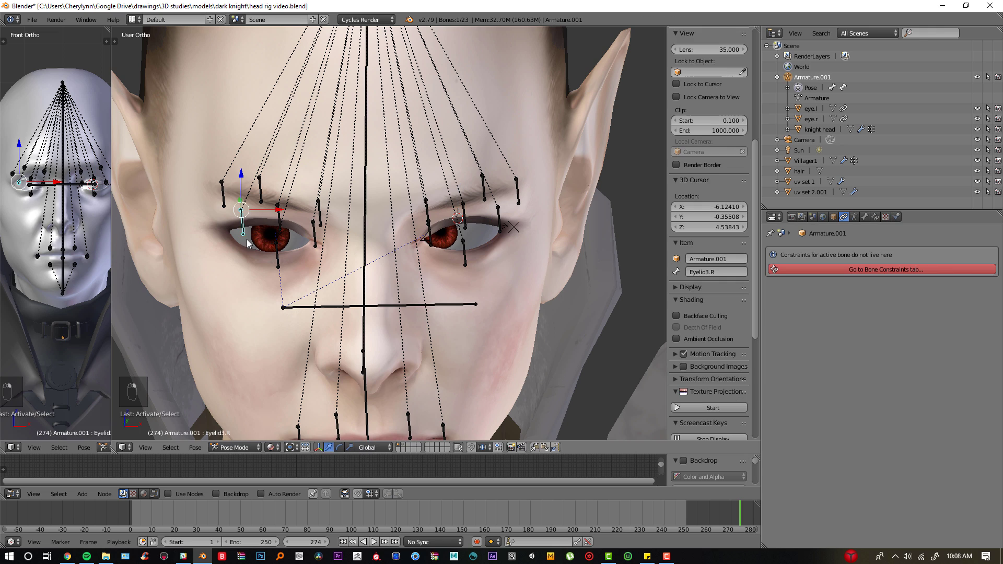
{"action": "right_click", "coordinate": [494, 234]}
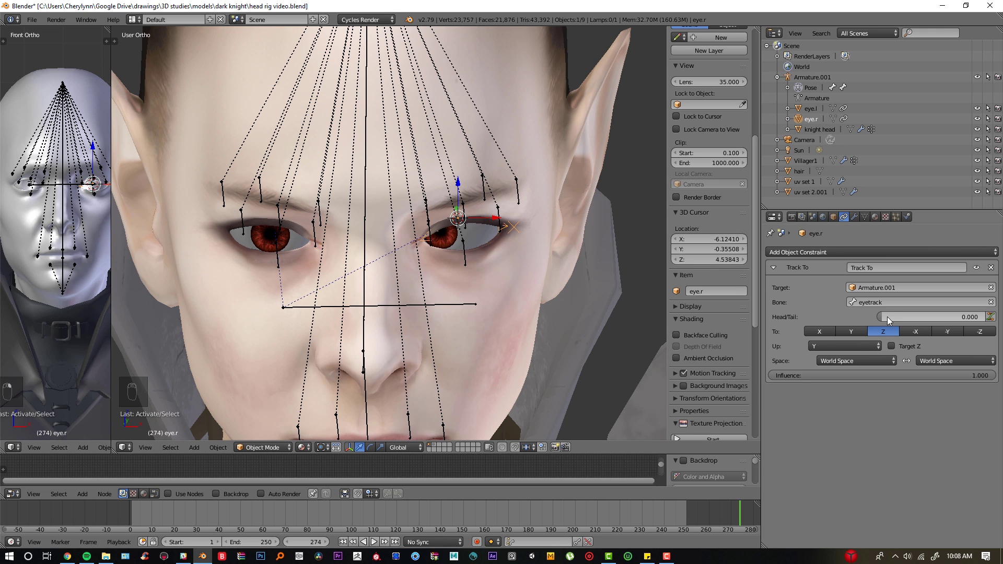
{"action": "left_click_drag", "start_coordinate": [887, 317], "coordinate": [995, 317]}
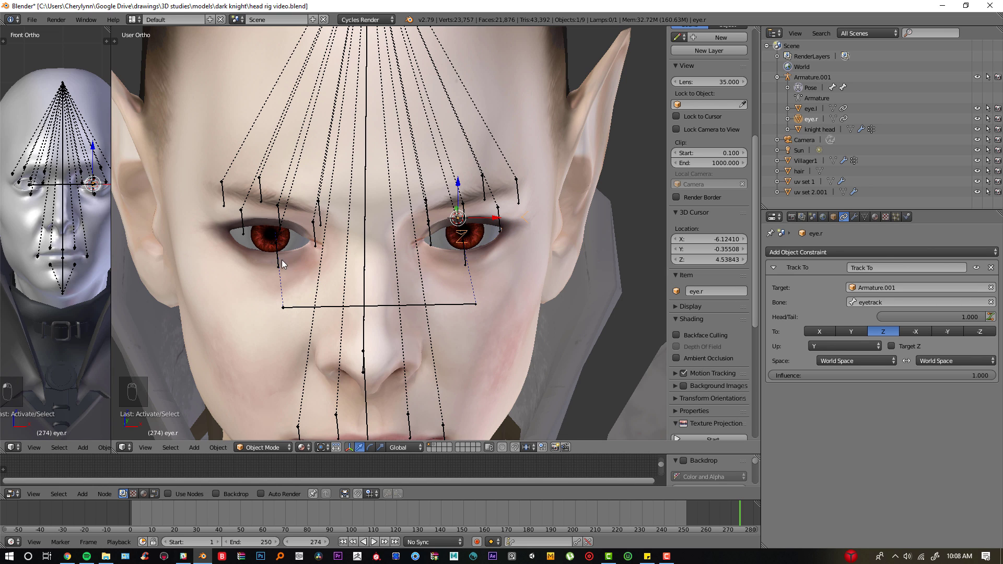
Step: Review eye.l's Track To settings and inspect how both eyes line up with the eyetrack bone from several angles
{"action": "left_click", "coordinate": [263, 446]}
{"action": "right_click", "coordinate": [274, 235]}
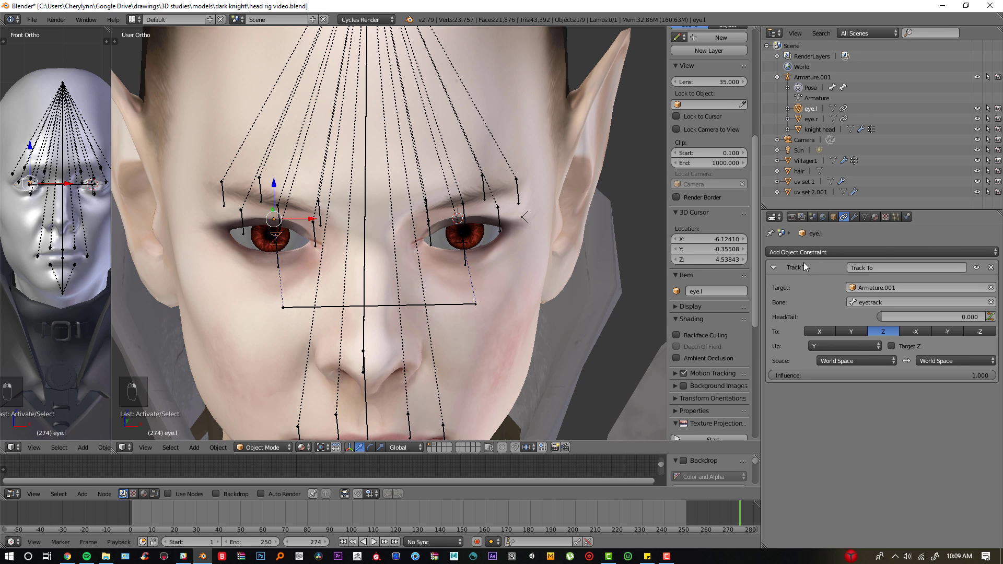
{"action": "right_click", "coordinate": [446, 315]}
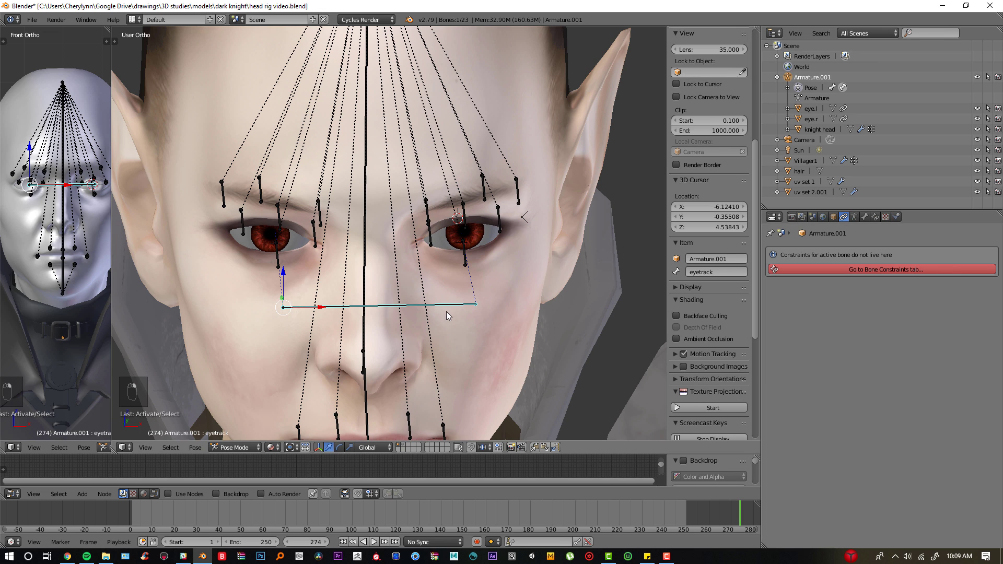
{"action": "right_click", "coordinate": [266, 248]}
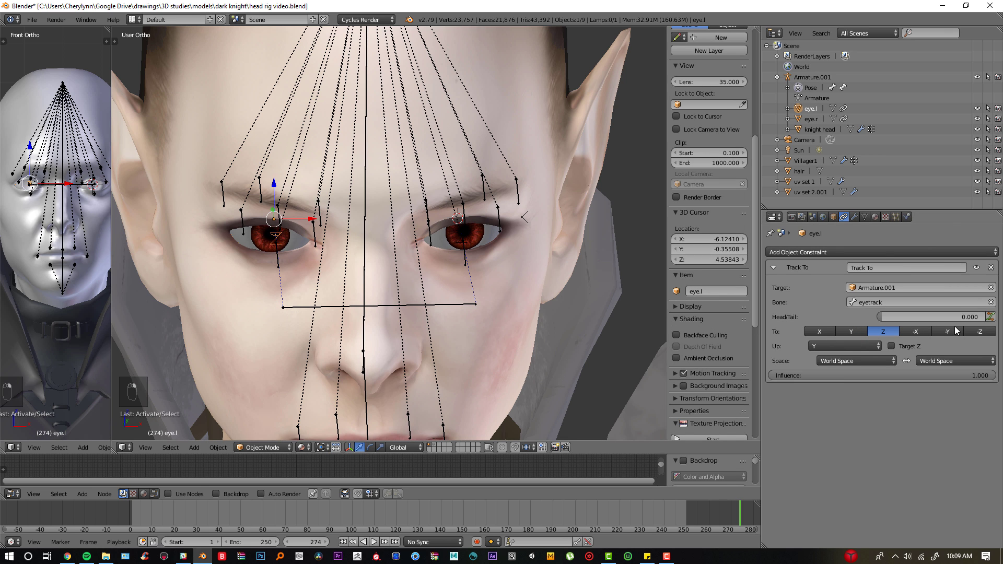
{"action": "middle_click_drag", "start_coordinate": [413, 232], "coordinate": [358, 230]}
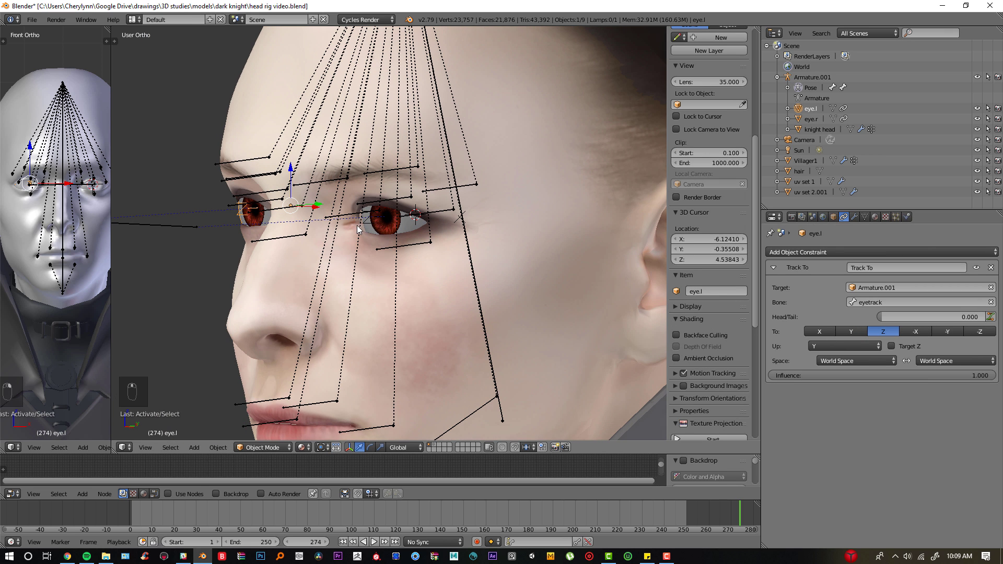
{"action": "middle_click_drag", "start_coordinate": [585, 261], "coordinate": [544, 262]}
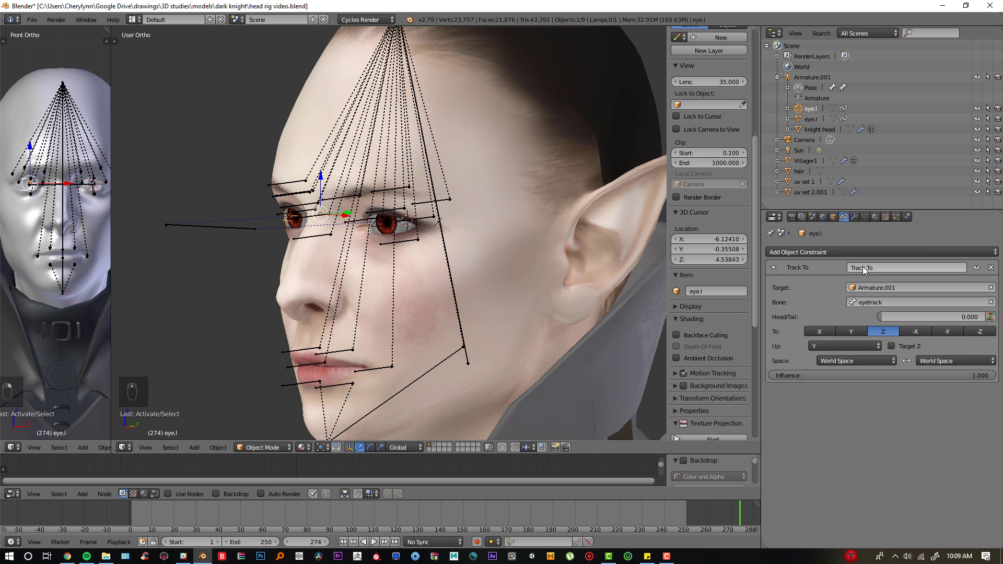
Step: Move the eyetrack bone around in Pose Mode to test how both eyeballs follow it
{"action": "right_click", "coordinate": [230, 228]}
{"action": "middle_click_drag", "start_coordinate": [229, 228], "coordinate": [361, 256]}
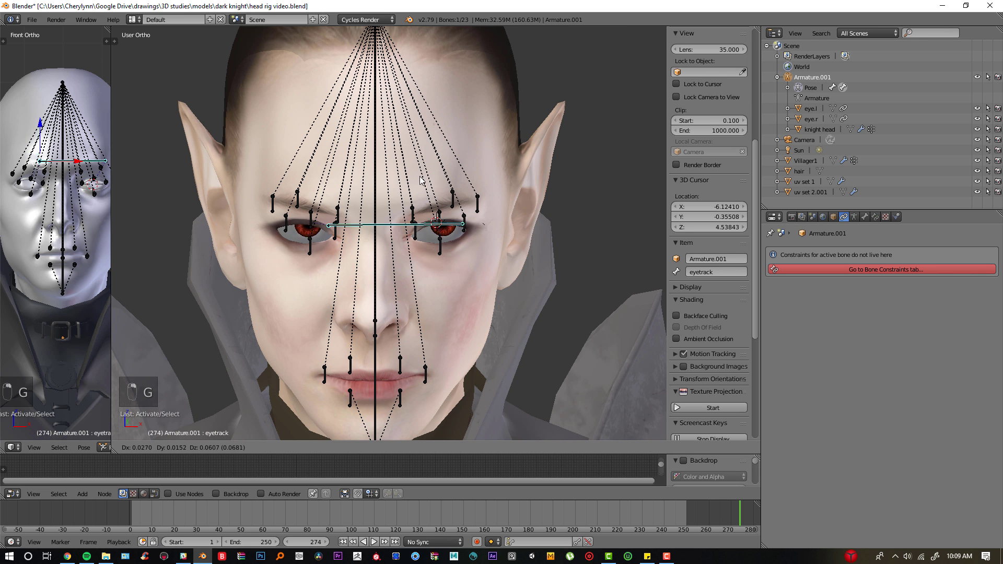
{"action": "key", "text": "g"}
{"action": "left_click", "coordinate": [277, 253]}
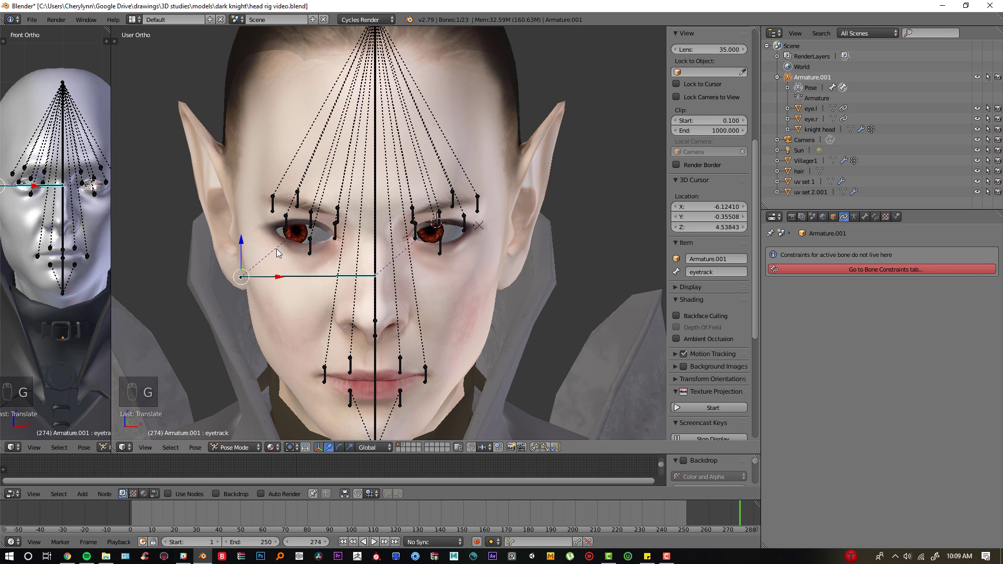
{"action": "key", "text": "Up"}
{"action": "key", "text": "KP_1"}
{"action": "key", "text": "g"}
{"action": "left_click", "coordinate": [329, 124]}
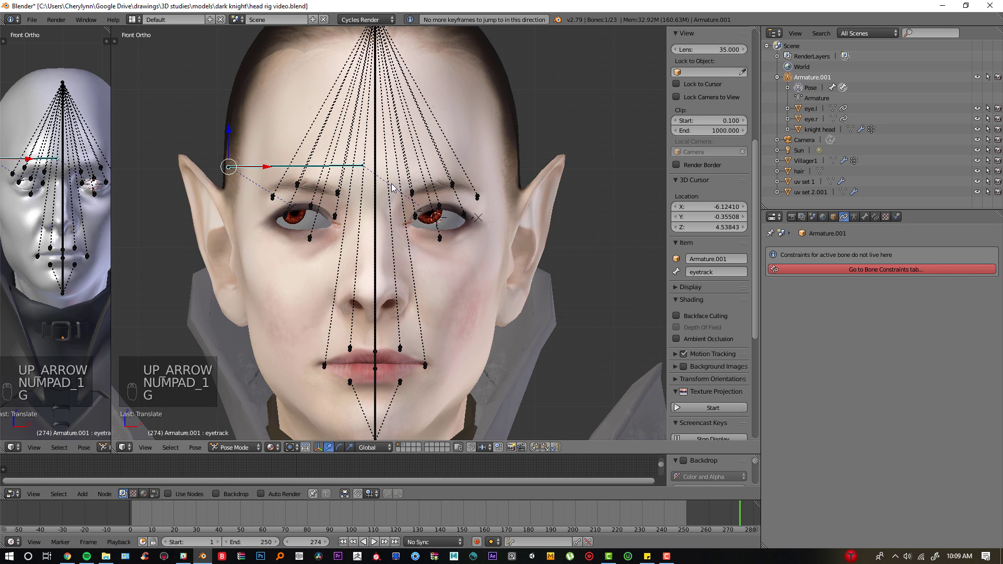
Step: Clear the rotation and location of all the armature's pose bones
{"action": "key", "text": "a"}
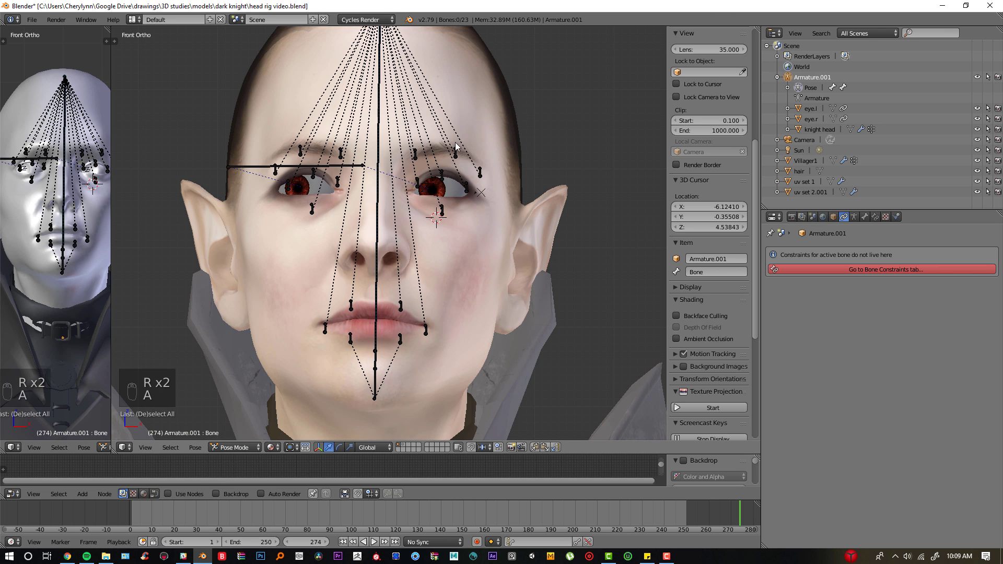
{"action": "key", "text": "a"}
{"action": "key", "text": "alt+r"}
{"action": "key", "text": "alt+g"}
Step: In Edit Mode, parent the eyetrack bone to the main head bone while keeping its offset, and return to Pose Mode
{"action": "right_click", "coordinate": [357, 219]}
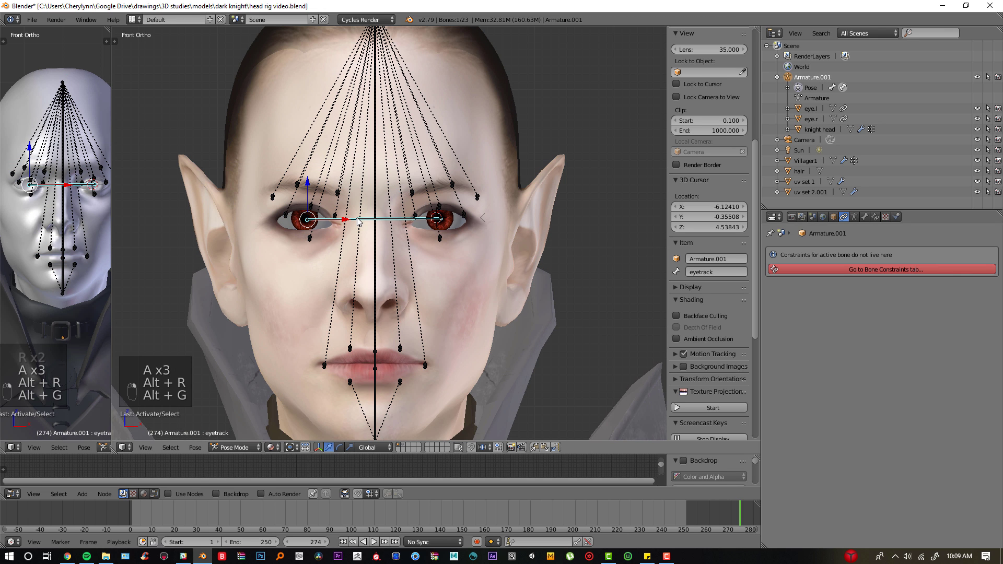
{"action": "left_click_drag", "start_coordinate": [256, 461], "coordinate": [248, 429]}
{"action": "left_click", "coordinate": [252, 424]}
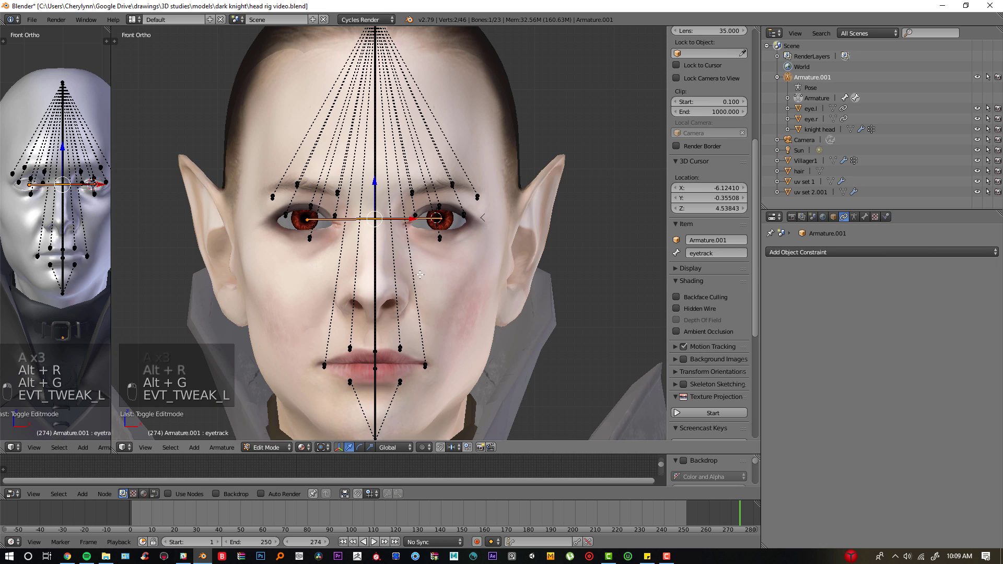
{"action": "middle_click_drag", "start_coordinate": [366, 235], "coordinate": [426, 192]}
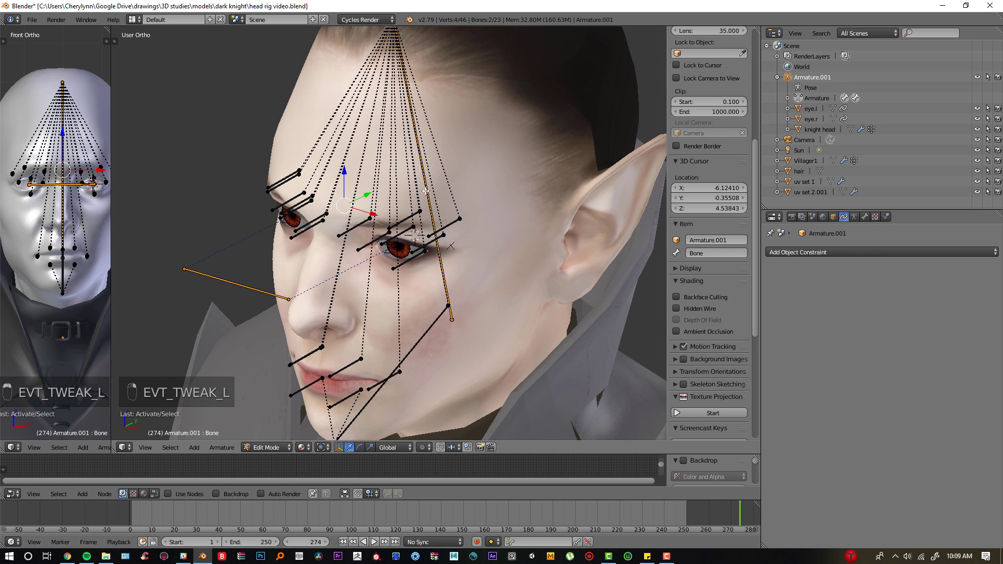
{"action": "key", "text": "ctrl+bracketleft"}
{"action": "key", "text": "ctrl+p"}
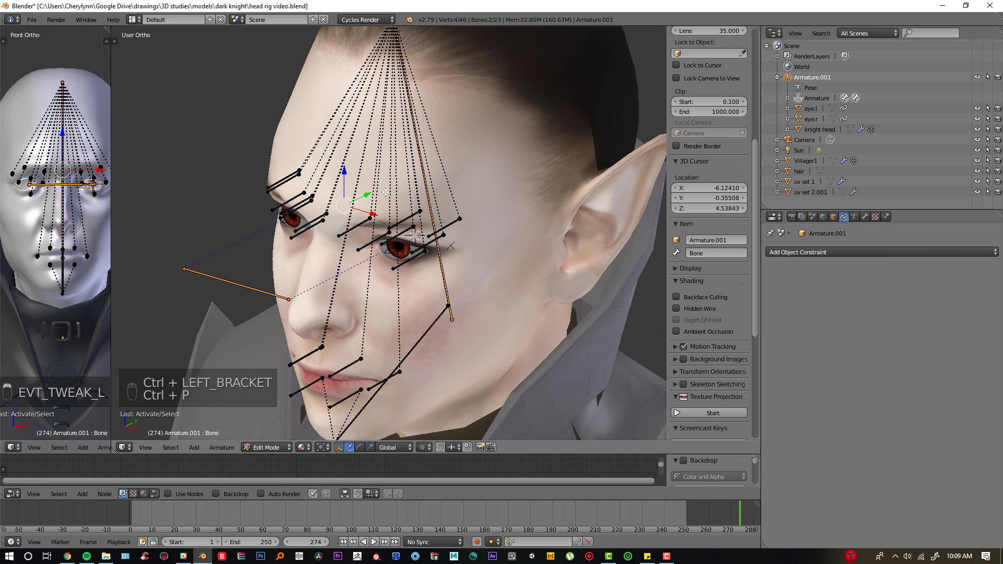
{"action": "key", "text": "ctrl+p"}
{"action": "left_click", "coordinate": [361, 196]}
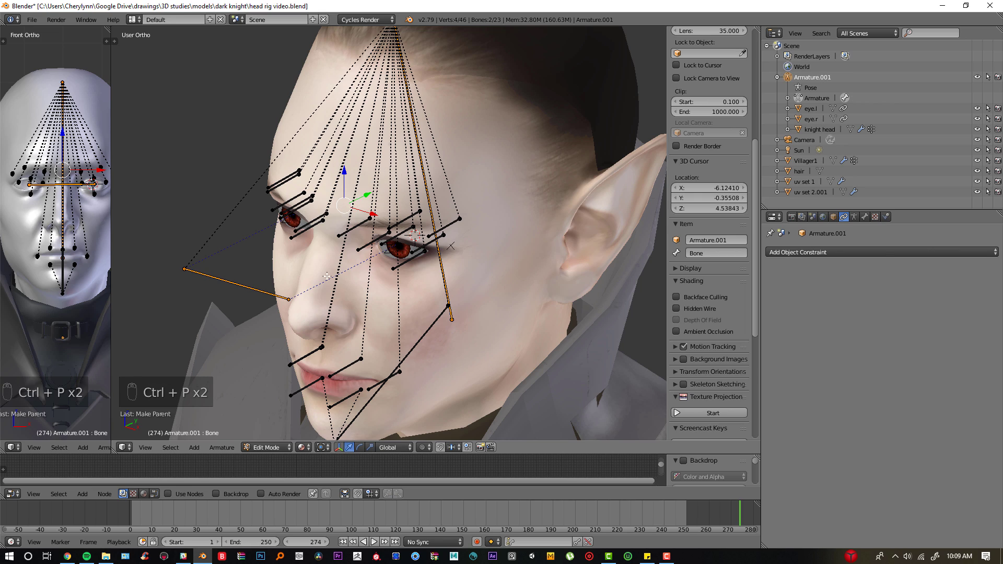
{"action": "middle_click_drag", "start_coordinate": [361, 197], "coordinate": [482, 146]}
{"action": "left_click", "coordinate": [266, 447]}
{"action": "left_click", "coordinate": [269, 406]}
Step: Rotate the main head bone to test whether the eyetrack bone follows the head
{"action": "key", "text": "r"}
{"action": "left_click", "coordinate": [527, 208]}
{"action": "key", "text": "r"}
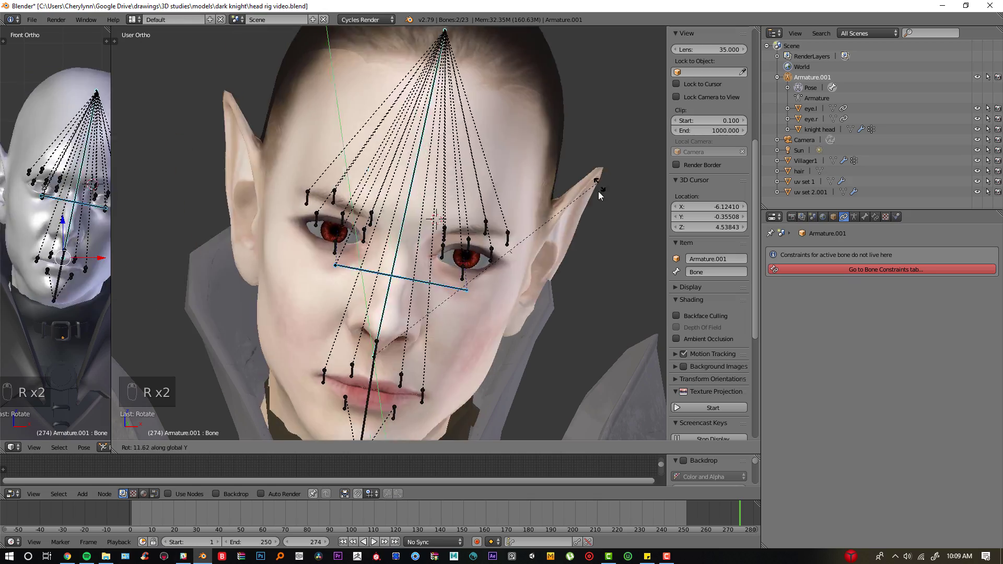
{"action": "left_click", "coordinate": [553, 197]}
Step: Move the eyetrack bone up and sideways to test how both eyeballs follow it on the tilted head
{"action": "right_click", "coordinate": [396, 270]}
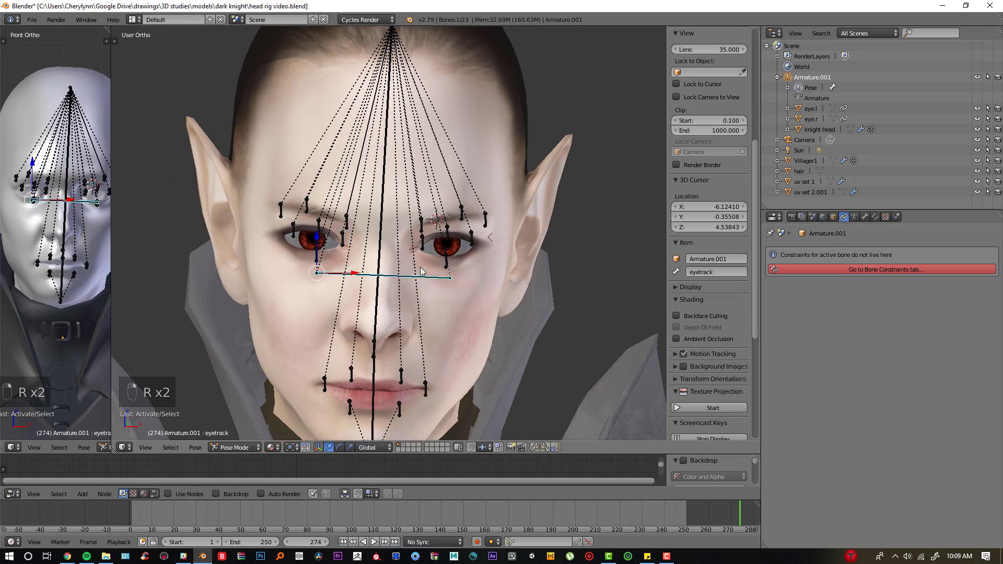
{"action": "key", "text": "g"}
{"action": "left_click", "coordinate": [442, 222]}
{"action": "scroll", "coordinate": [302, 219], "scroll_direction": "up", "scroll_amount": 2}
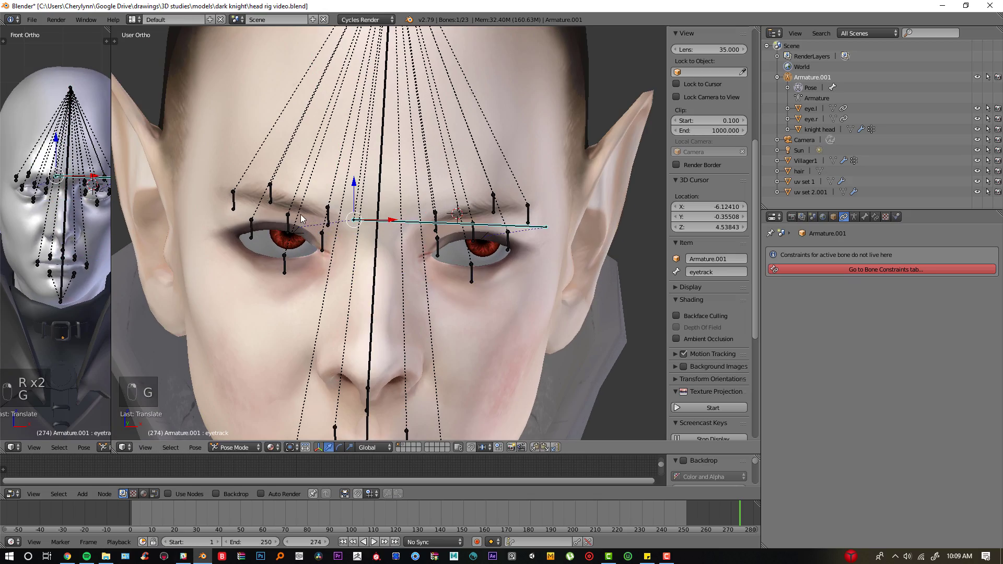
Step: Raise the Eyebrow1.R bone and the Upperlip.R bone to test the face deformation
{"action": "key", "text": "KP_1"}
{"action": "right_click", "coordinate": [333, 220]}
{"action": "key", "text": "g"}
{"action": "left_click", "coordinate": [369, 169]}
{"action": "scroll", "coordinate": [369, 169], "scroll_direction": "down", "scroll_amount": 3}
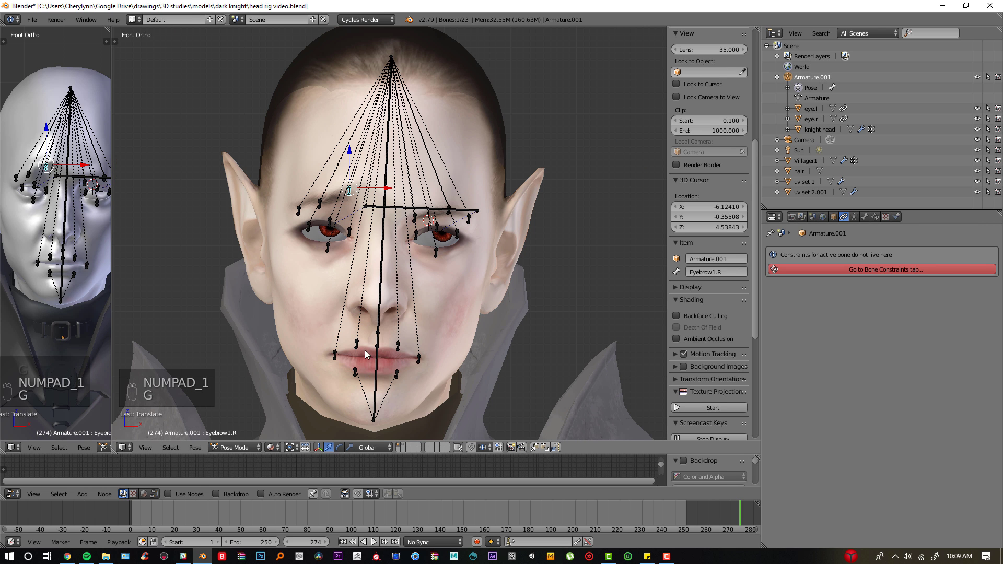
{"action": "right_click", "coordinate": [356, 342]}
{"action": "key", "text": "g"}
{"action": "left_click", "coordinate": [366, 380]}
Step: Rotate the Jaw bone to test opening the mouth
{"action": "right_click", "coordinate": [368, 381]}
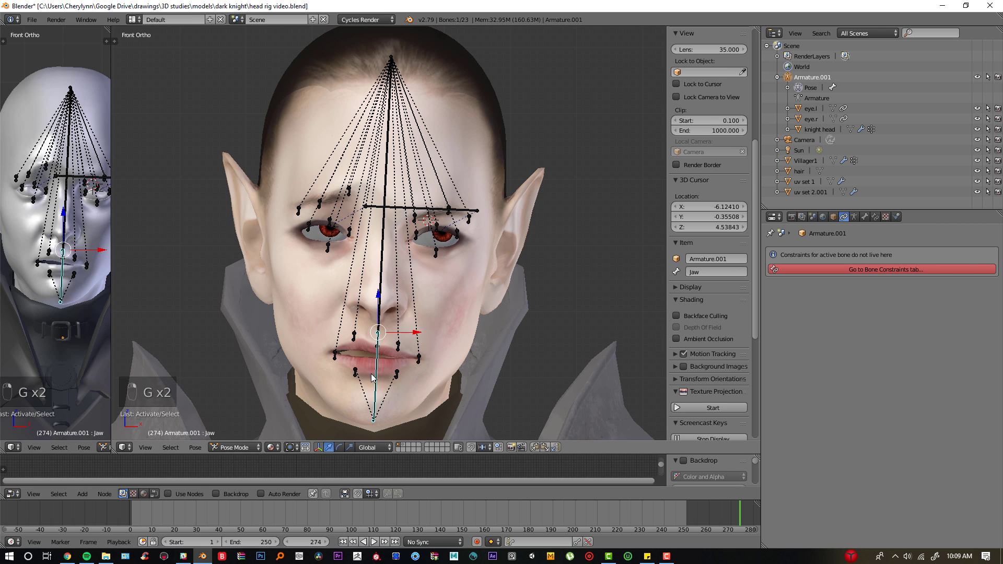
{"action": "key", "text": "r"}
{"action": "left_click", "coordinate": [454, 337]}
{"action": "middle_click_drag", "start_coordinate": [455, 337], "coordinate": [391, 319]}
{"action": "key", "text": "r"}
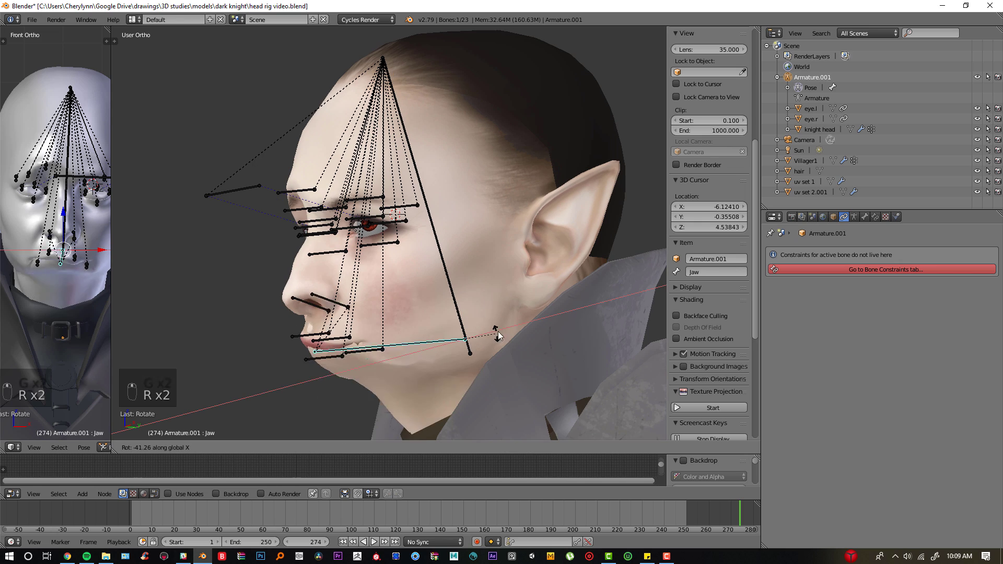
{"action": "left_click", "coordinate": [497, 308]}
{"action": "middle_click_drag", "start_coordinate": [496, 308], "coordinate": [434, 342]}
{"action": "scroll", "coordinate": [366, 361], "scroll_direction": "down", "scroll_amount": 2}
Step: Clear the rotation and location of every bone in the armature to restore the rest pose
{"action": "key", "text": "a"}
{"action": "key", "text": "a"}
{"action": "key", "text": "a"}
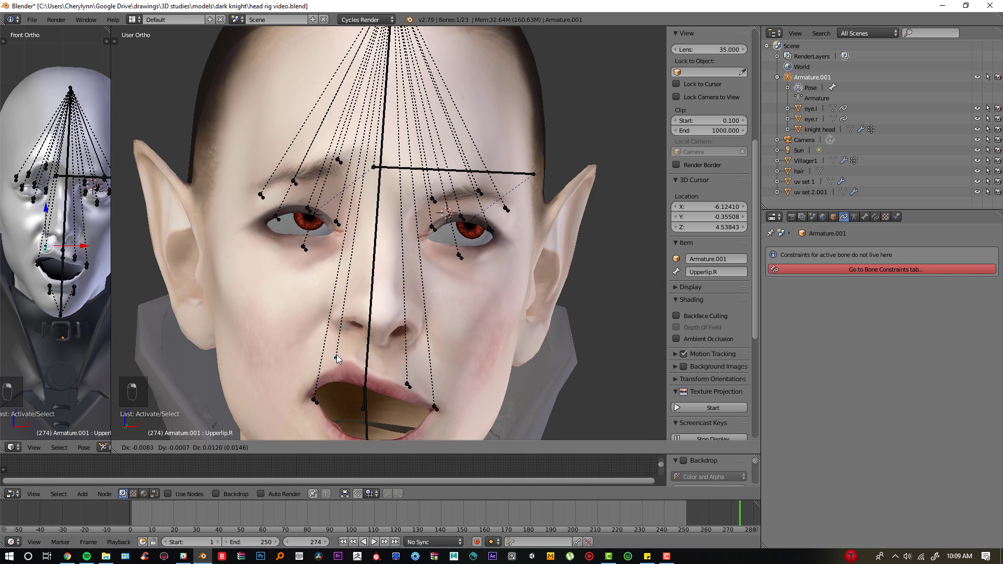
{"action": "key", "text": "alt+r"}
{"action": "key", "text": "alt+g"}
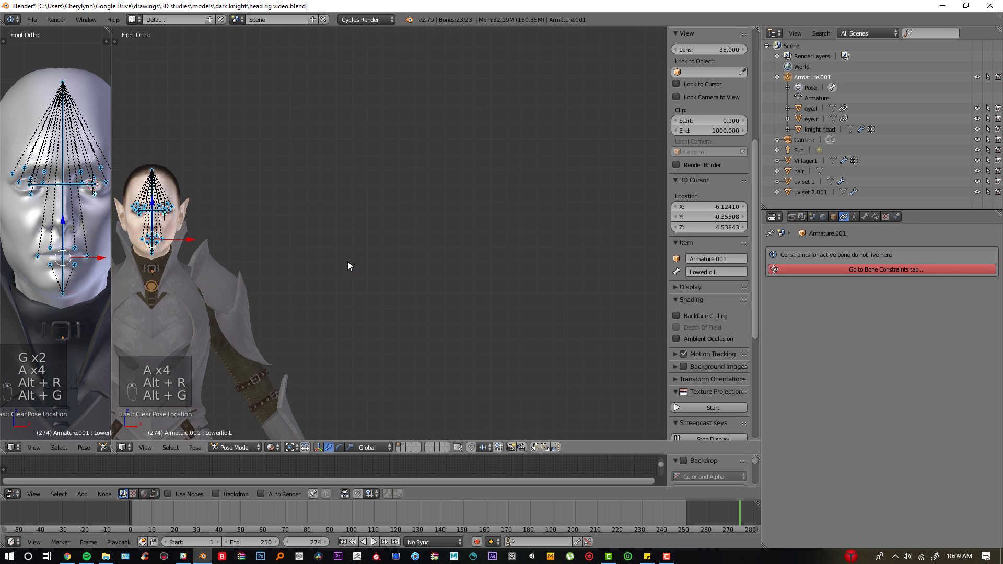
Step: Inspect the reset face rig and eye alignment from the front, both close up and from farther away
{"action": "scroll", "coordinate": [347, 261], "scroll_direction": "down", "scroll_amount": 3}
{"action": "middle_click_drag", "start_coordinate": [418, 262], "coordinate": [564, 272], "text": "shift"}
{"action": "scroll", "coordinate": [474, 288], "scroll_direction": "up", "scroll_amount": 4}
{"action": "middle_click_drag", "start_coordinate": [474, 287], "coordinate": [365, 277], "text": "shift"}
{"action": "scroll", "coordinate": [364, 277], "scroll_direction": "up", "scroll_amount": 4}
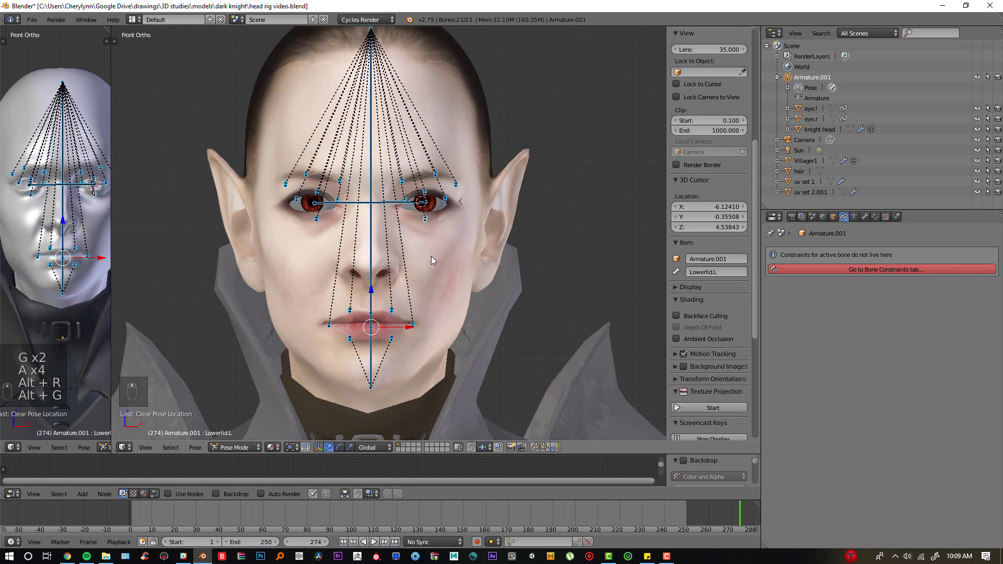
{"action": "scroll", "coordinate": [459, 240], "scroll_direction": "up", "scroll_amount": 2}
{"action": "scroll", "coordinate": [429, 250], "scroll_direction": "up", "scroll_amount": 2}
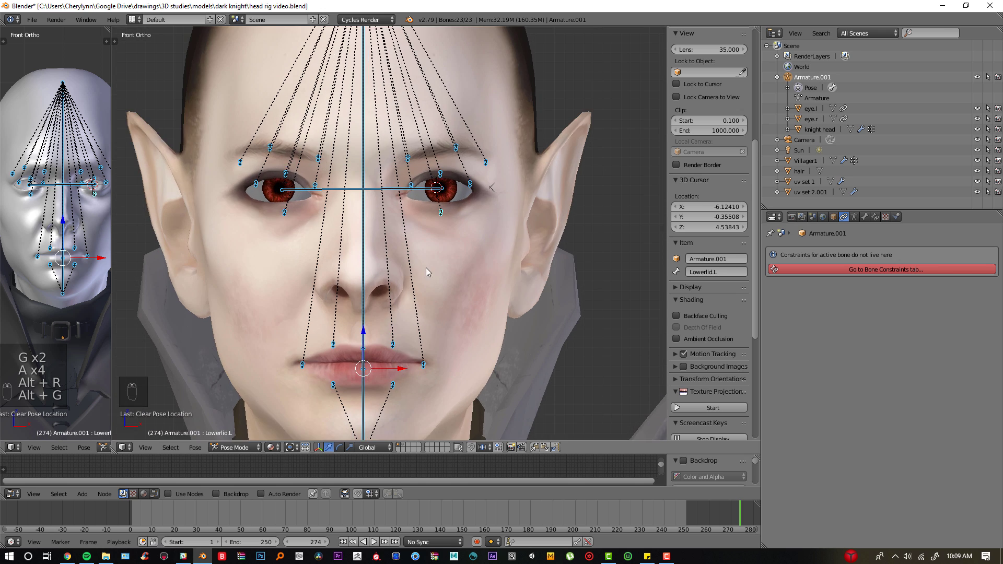
{"action": "scroll", "coordinate": [439, 256], "scroll_direction": "down", "scroll_amount": 3}
{"action": "scroll", "coordinate": [447, 244], "scroll_direction": "up", "scroll_amount": 3}
{"action": "scroll", "coordinate": [448, 244], "scroll_direction": "down", "scroll_amount": 1}
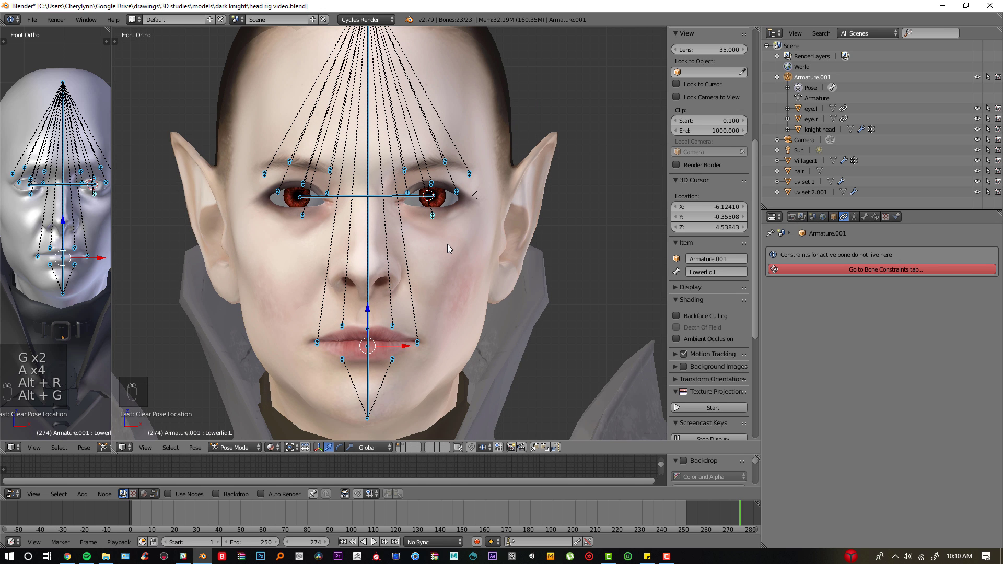
{"action": "scroll", "coordinate": [447, 244], "scroll_direction": "down", "scroll_amount": 2}
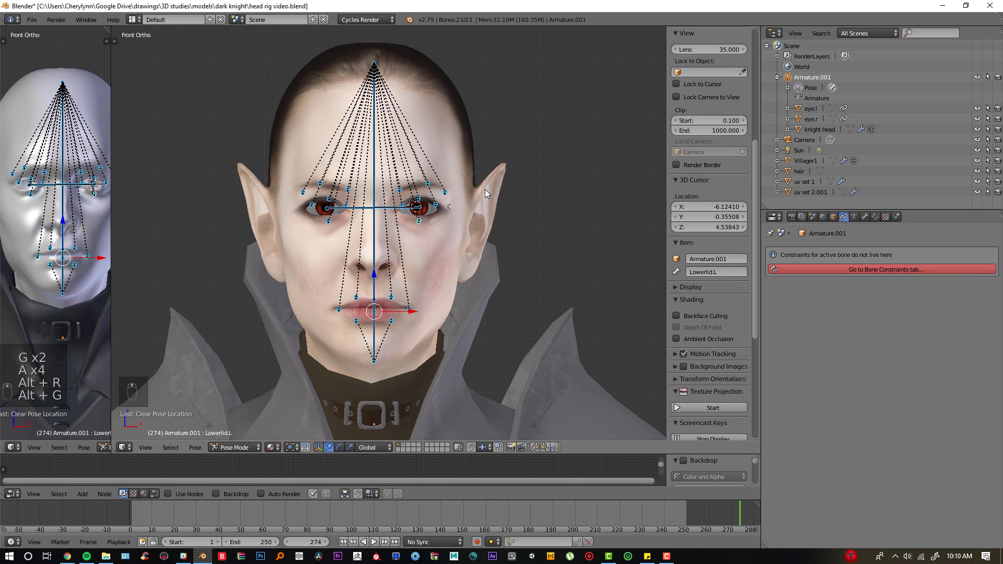